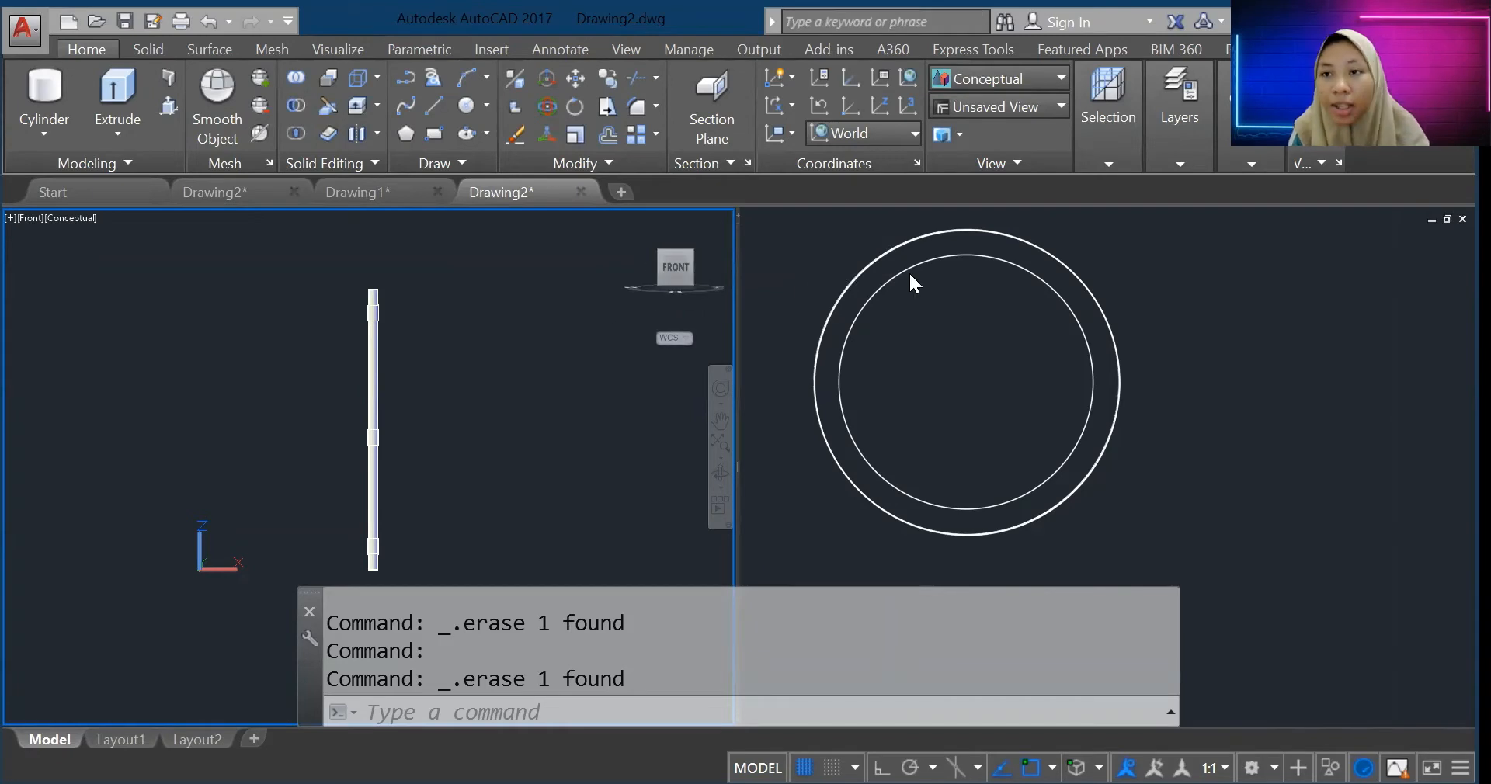
Step: Look through the available viewport configurations for the model space
left_click(347, 50)
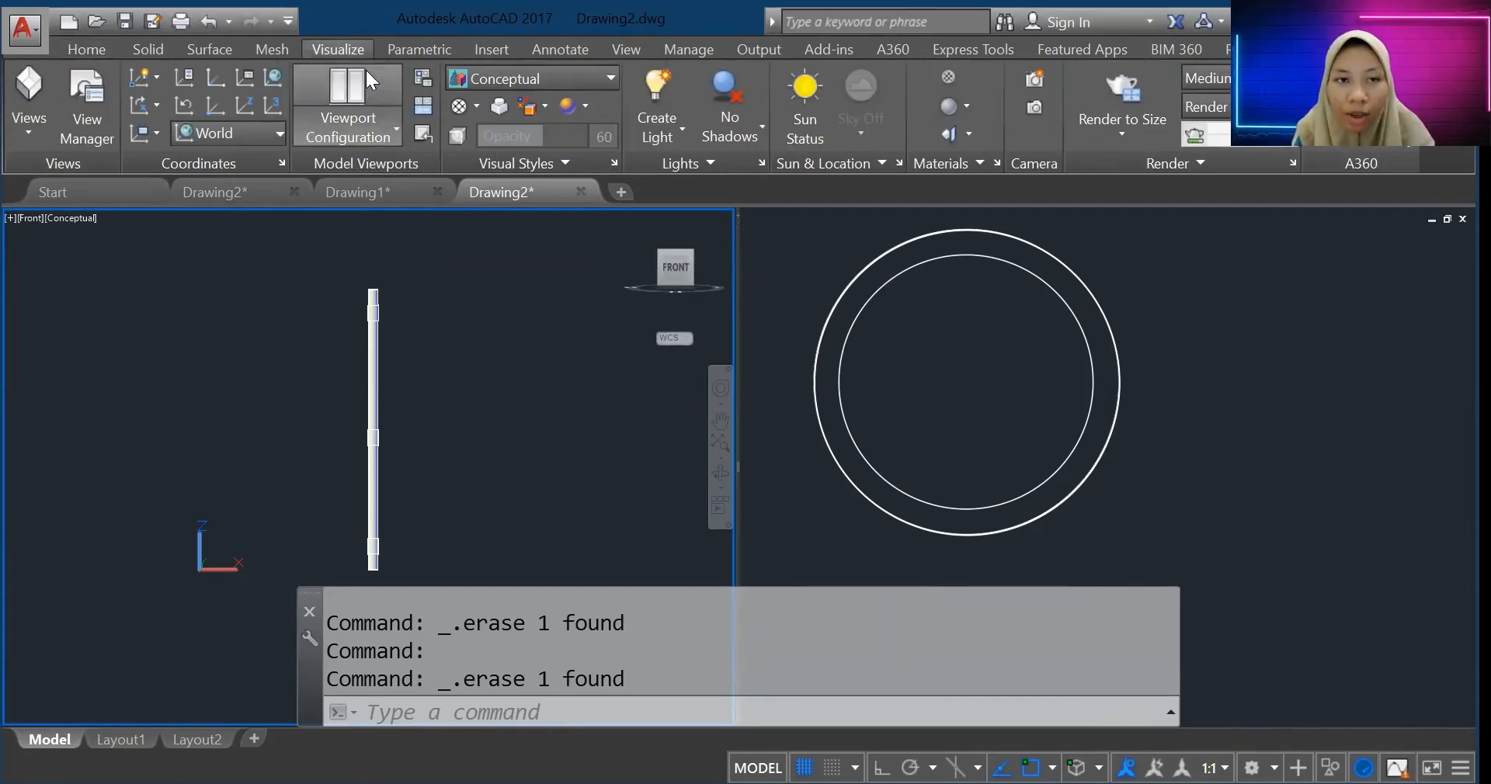
left_click(361, 132)
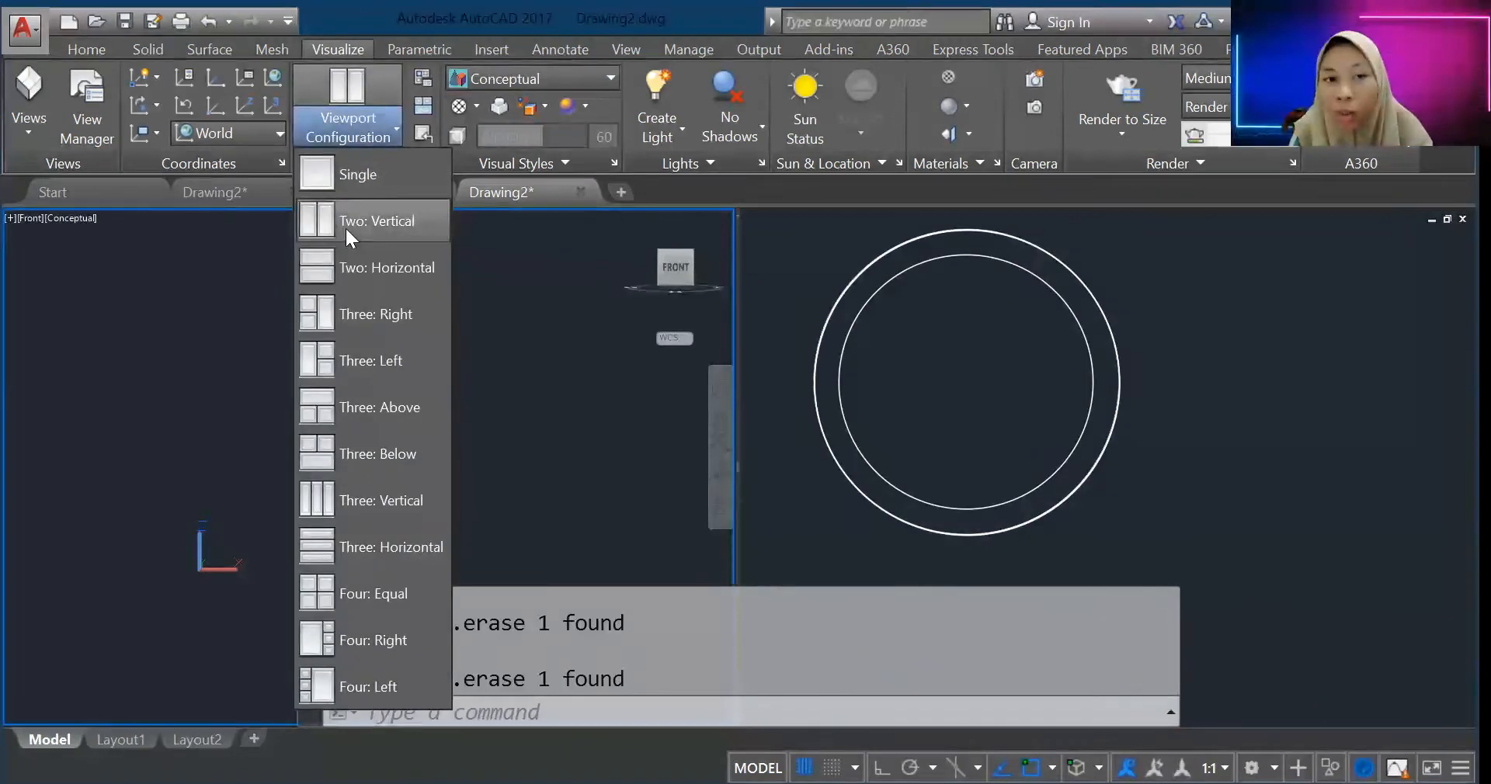
left_click(571, 334)
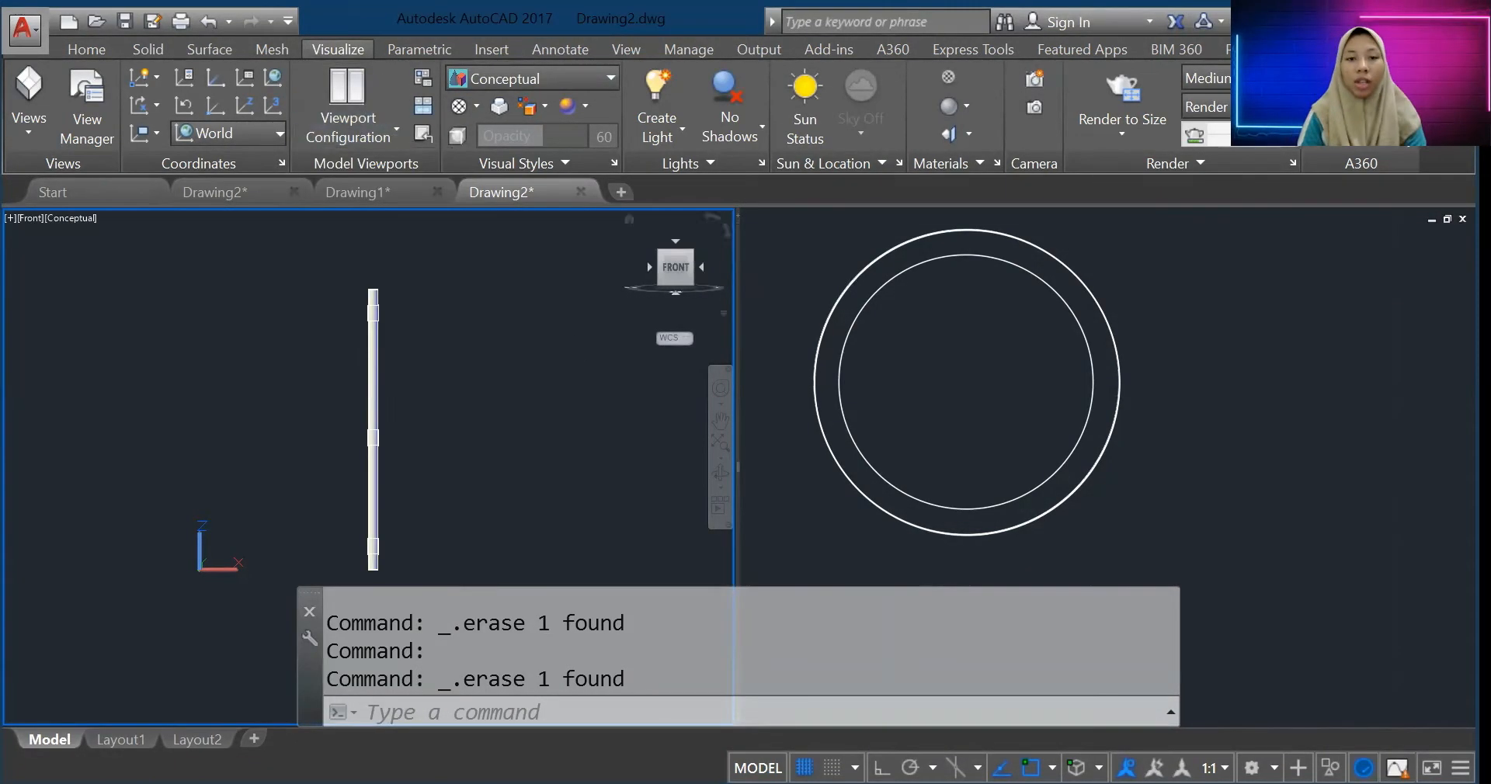
scroll(369, 317, "up", 1)
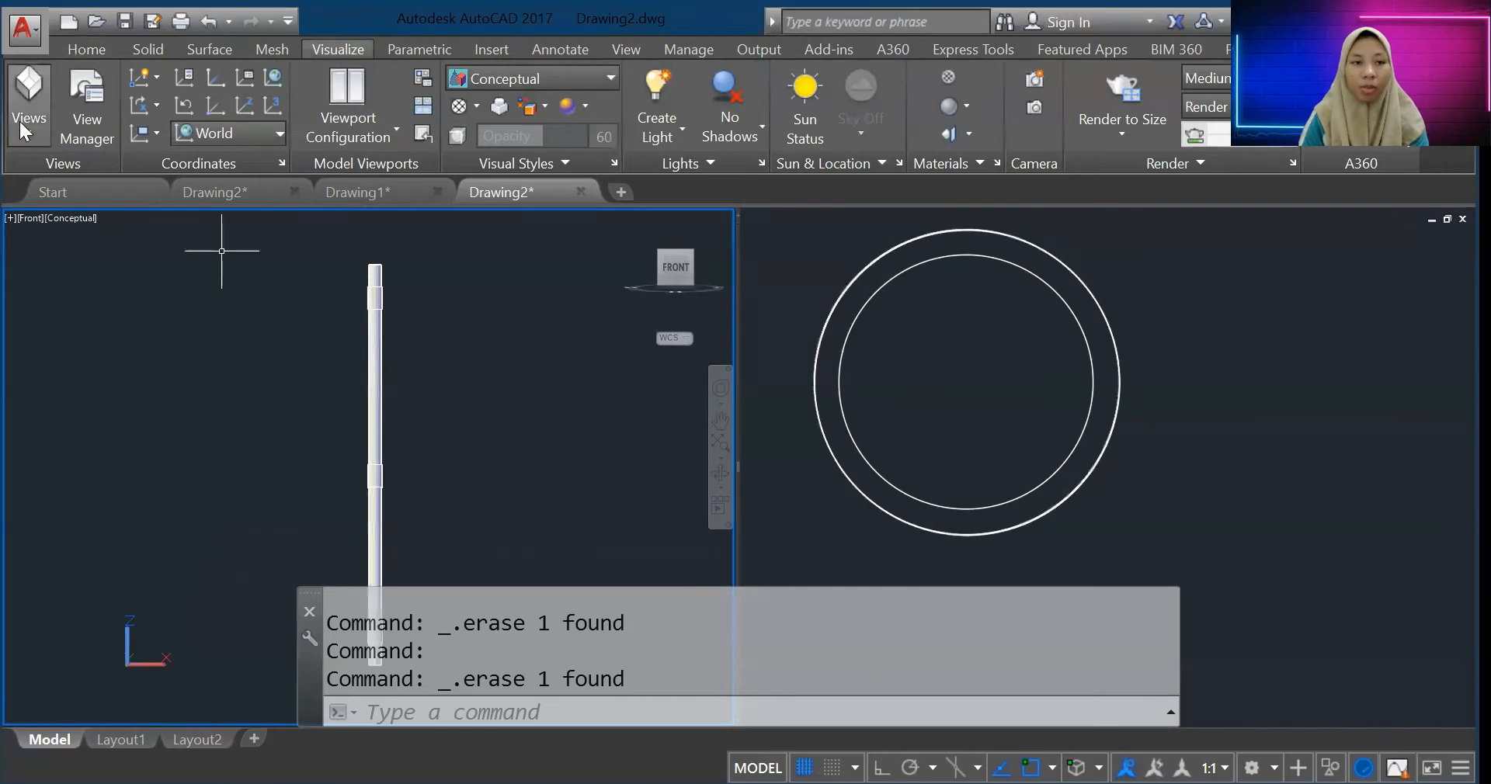
left_click(86, 49)
scroll(356, 386, "up", 1)
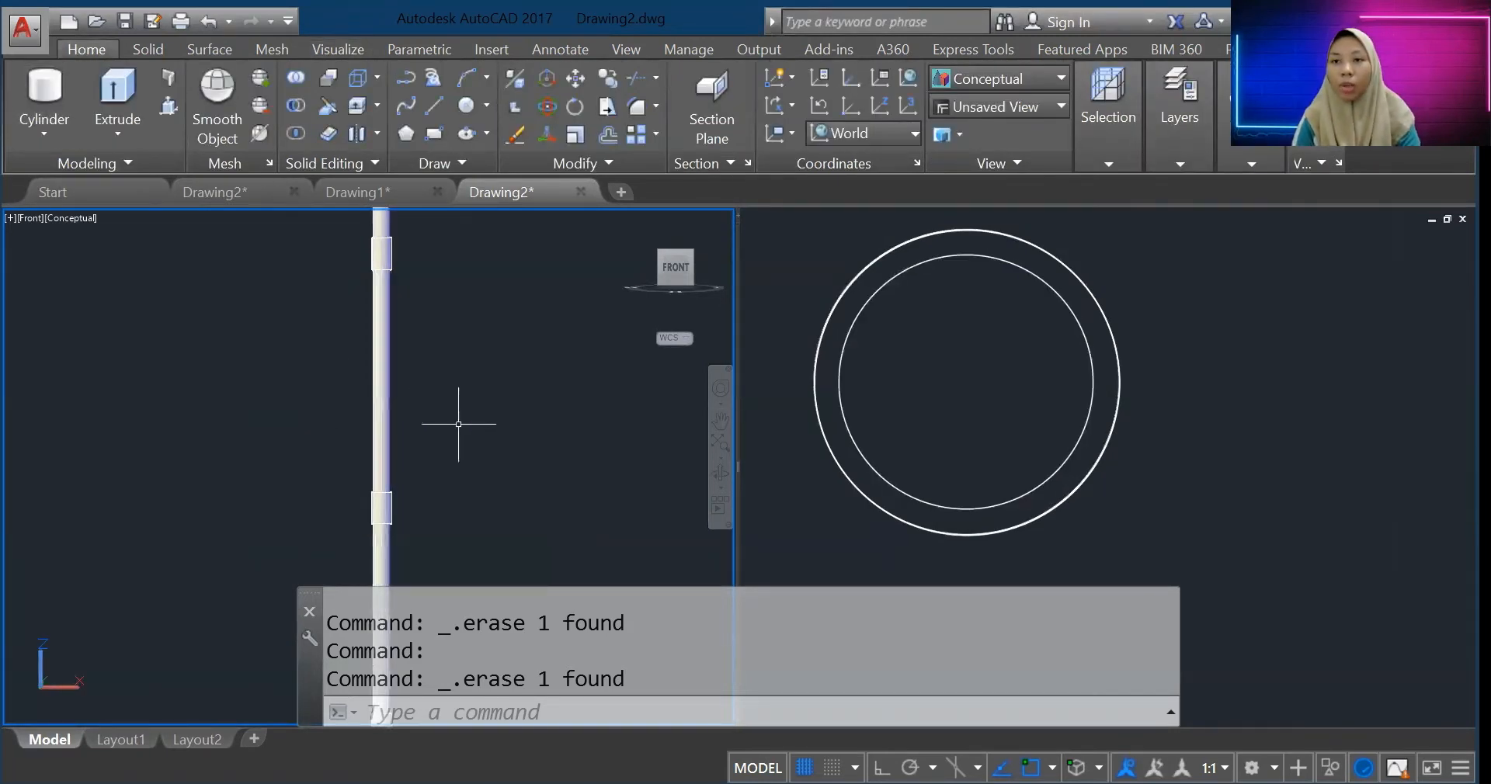
scroll(404, 457, "down", 2)
scroll(405, 457, "up", 2)
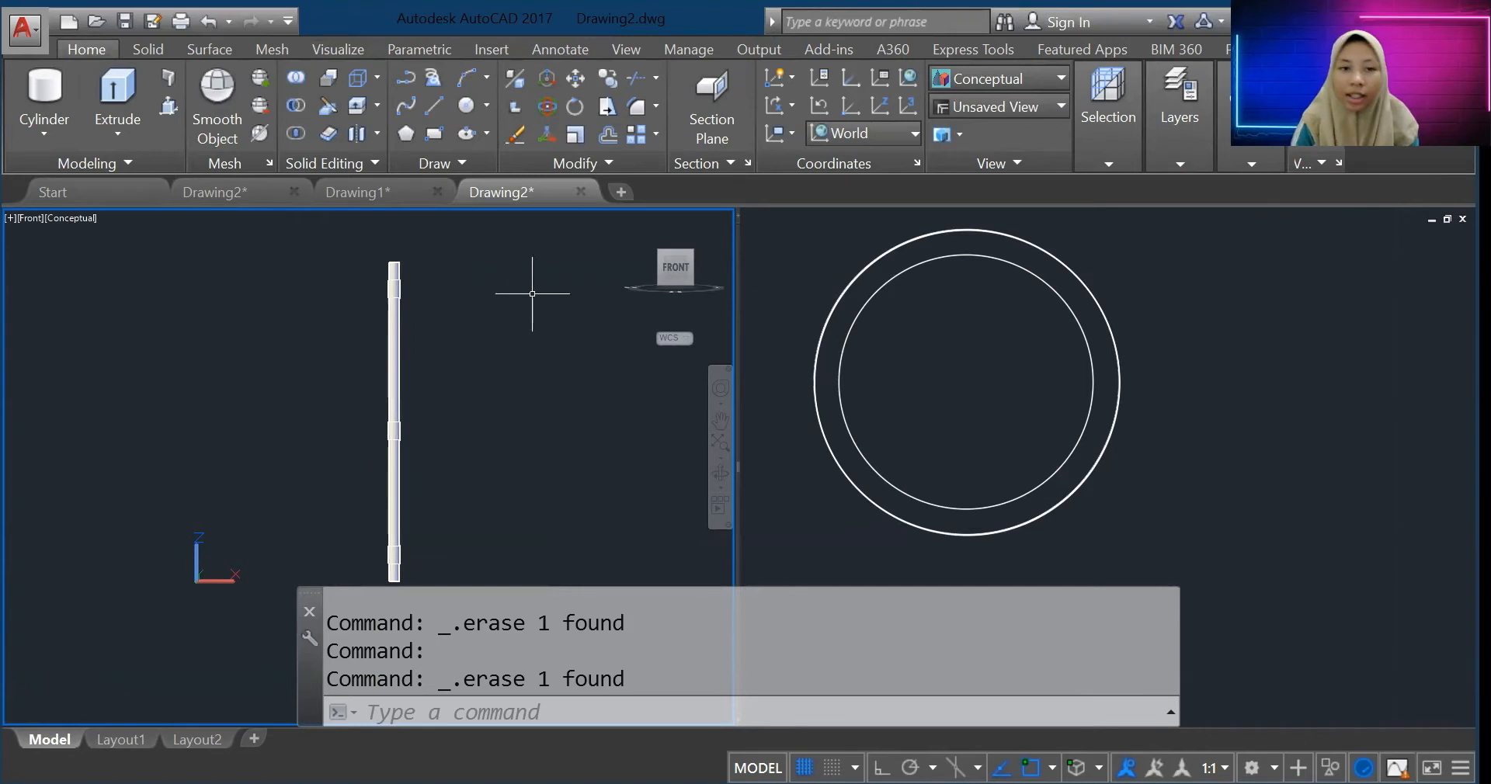
right_click(582, 407)
mouse_move(701, 367)
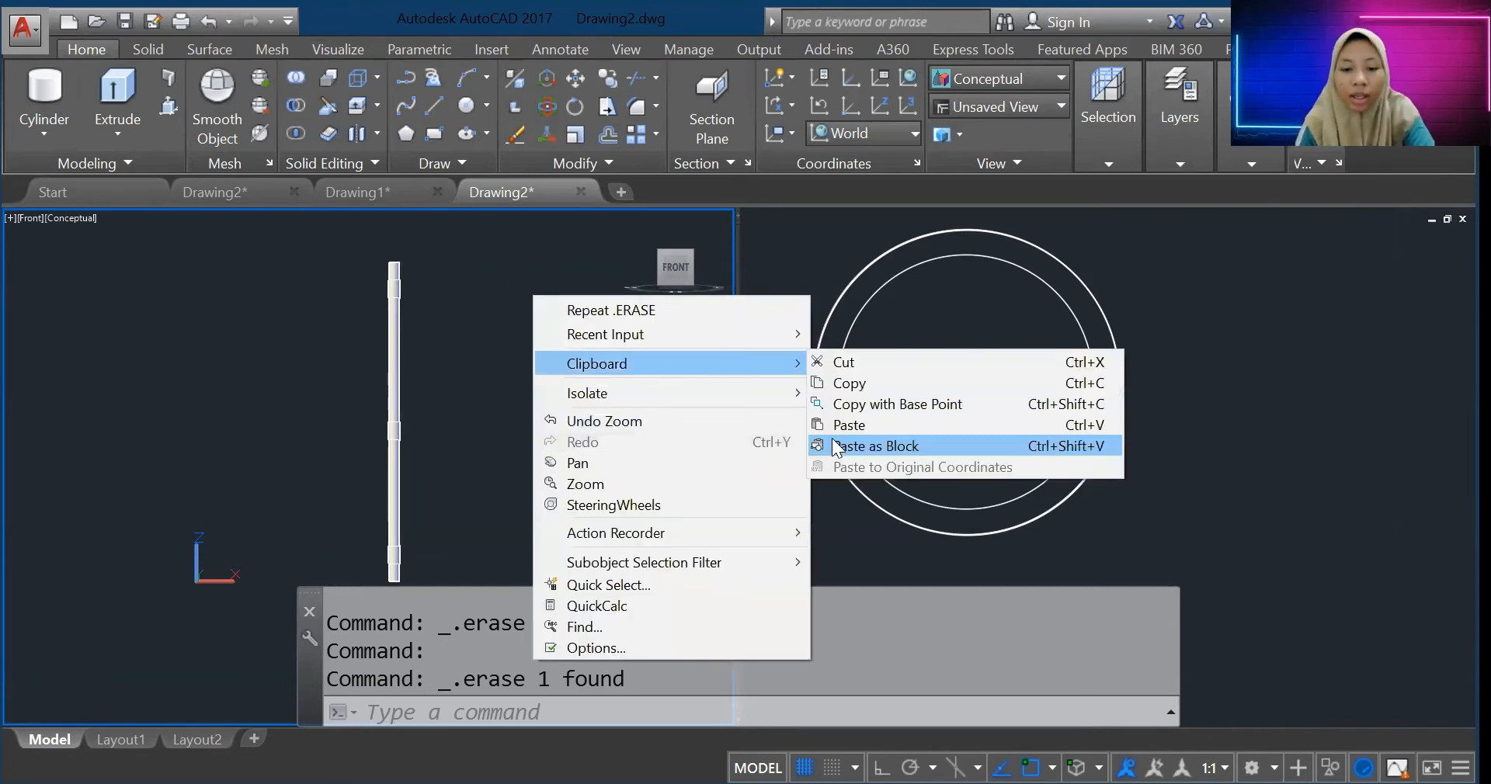
left_click(456, 415)
scroll(456, 415, "up", 3)
scroll(455, 415, "down", 3)
left_click(499, 260)
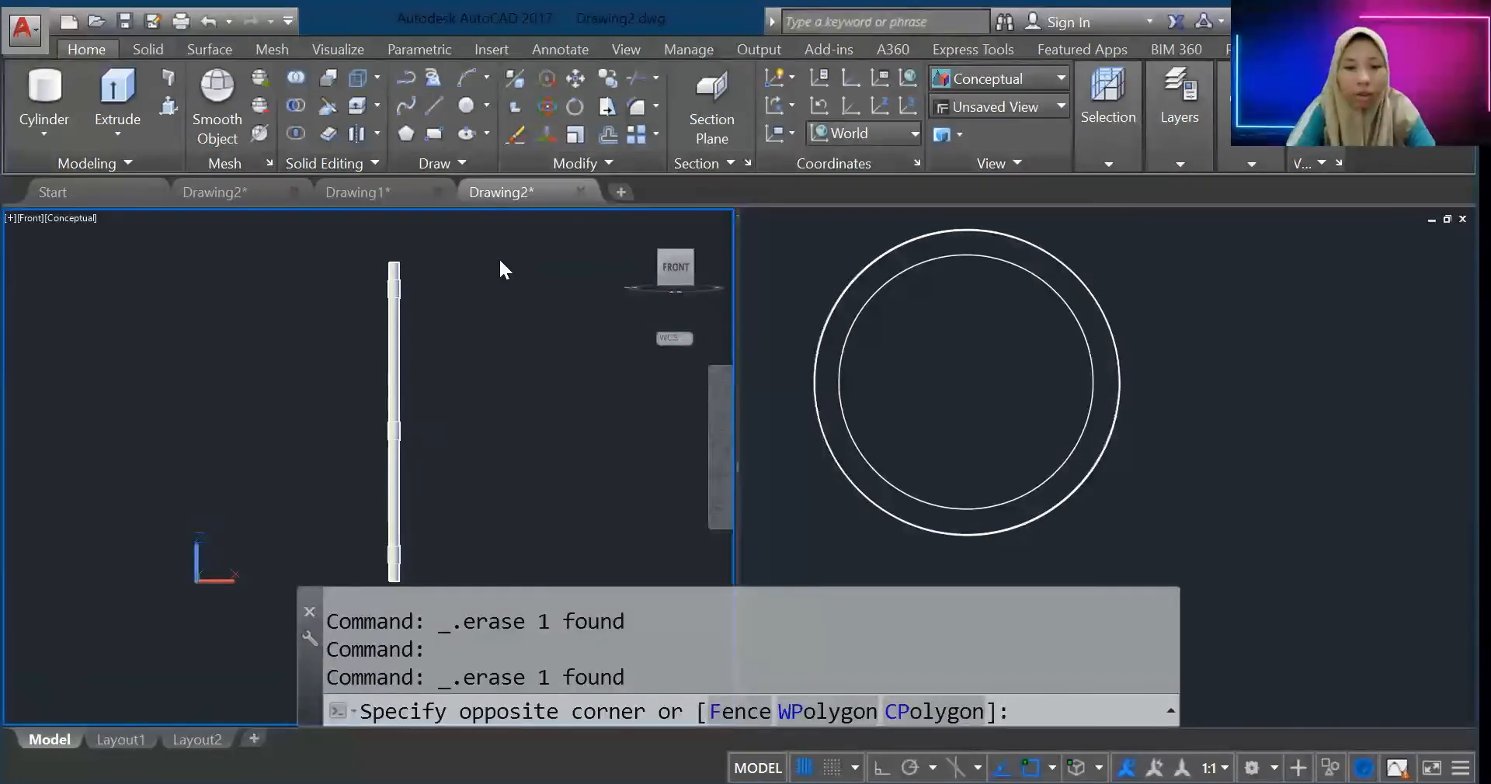
Step: Check the drawing units settings and accept them
key("Escape")
type("units")
key("Return")
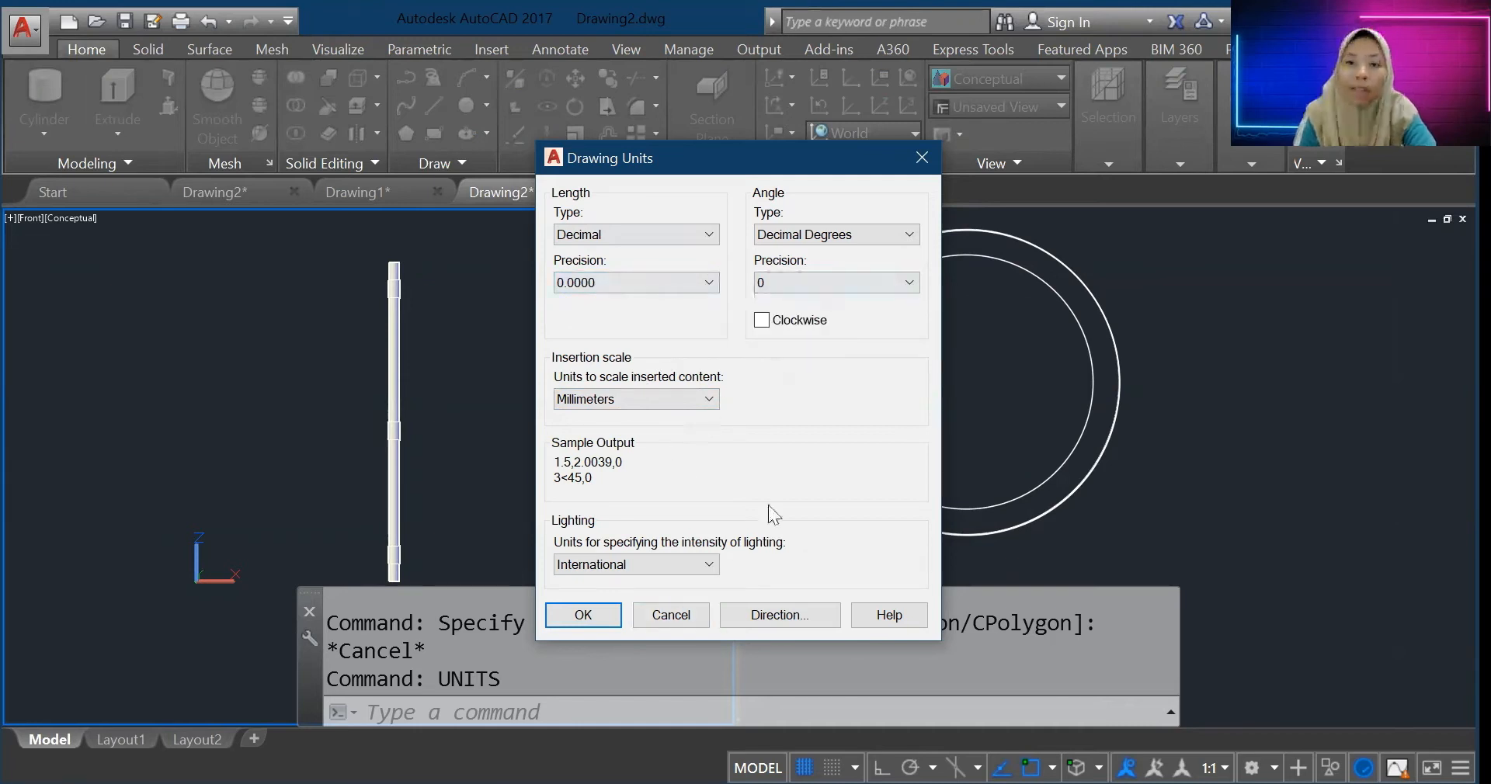
left_click(583, 615)
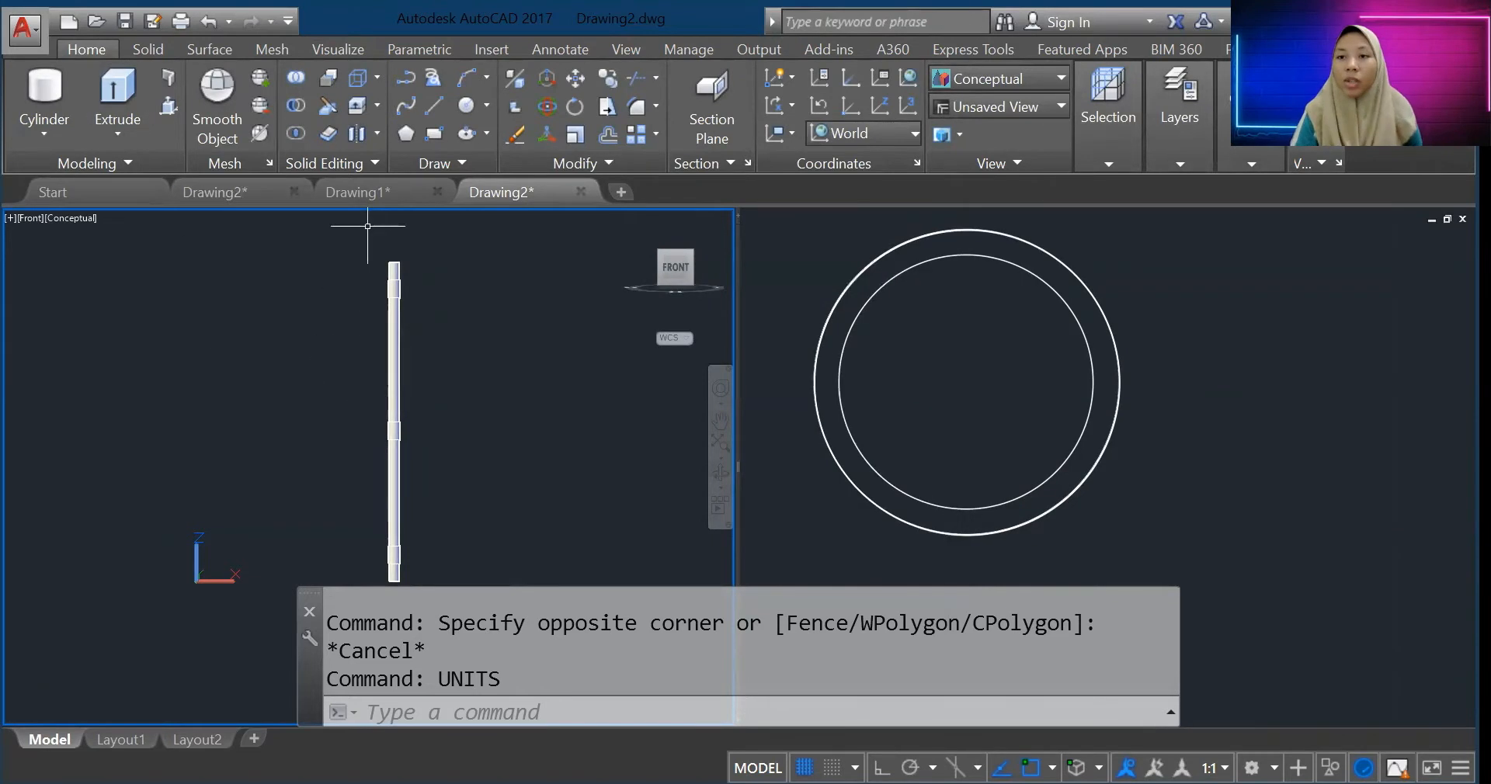
Step: Examine the vertical pole and its collars up close in the front view
scroll(367, 226, "up", 5)
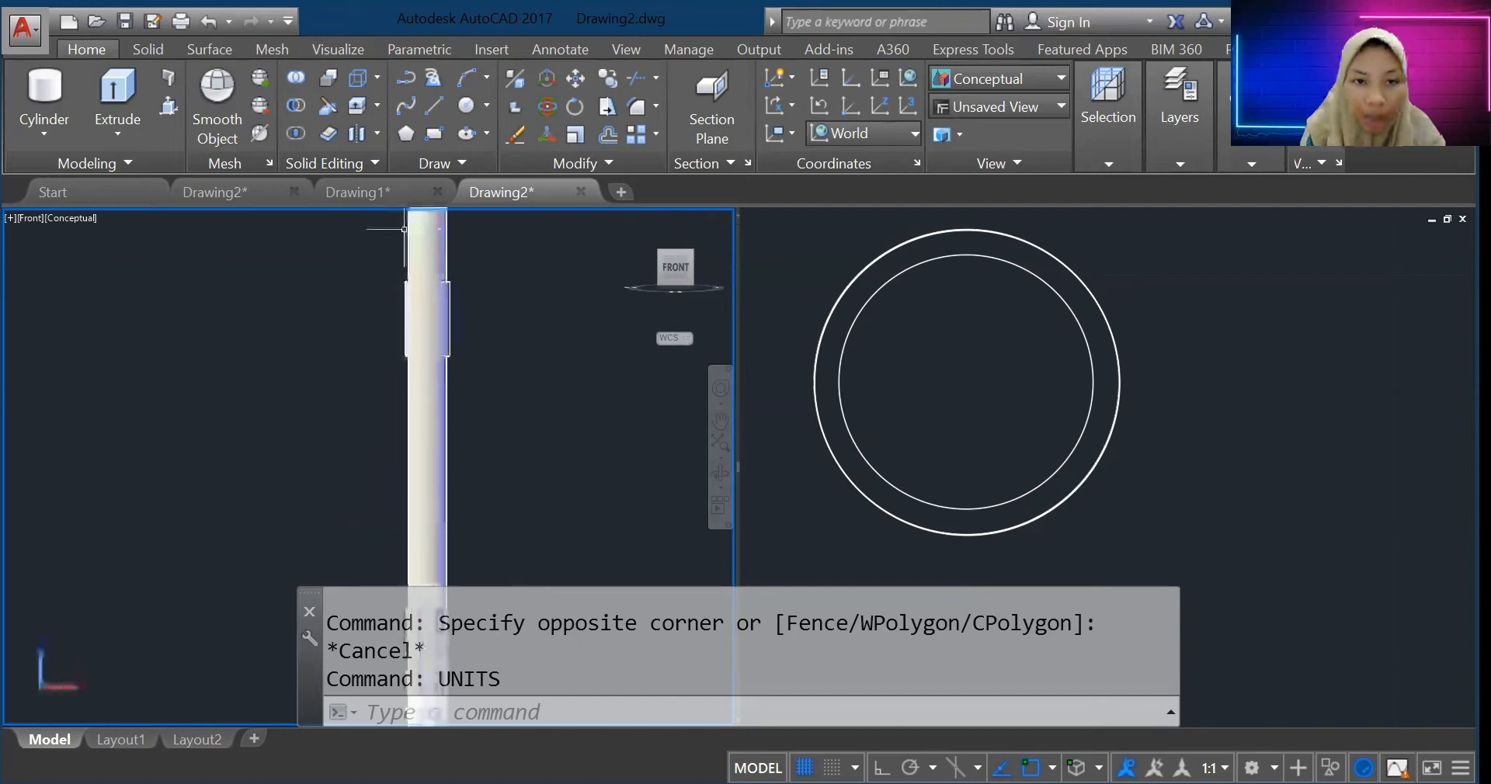
left_click(445, 258)
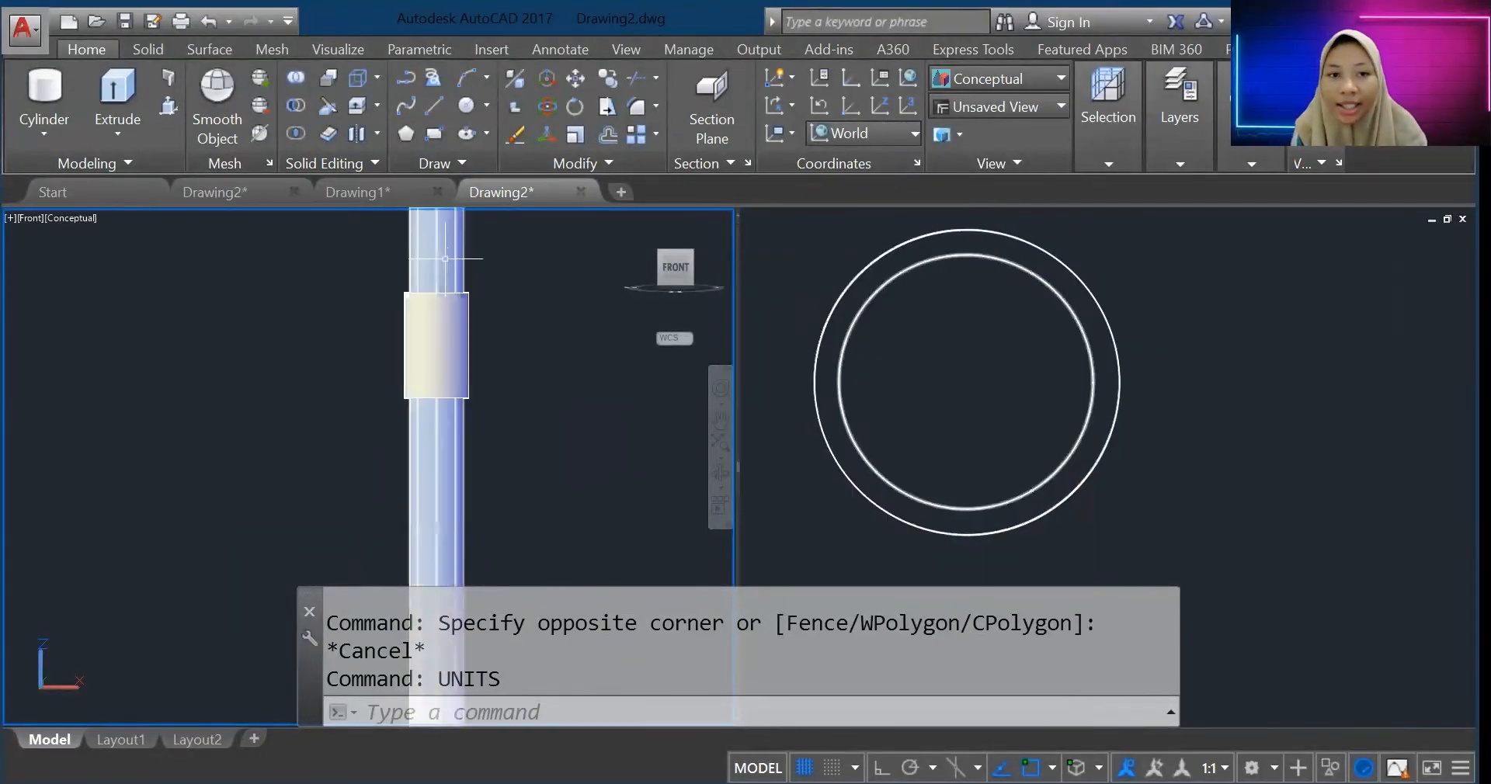
key("Escape")
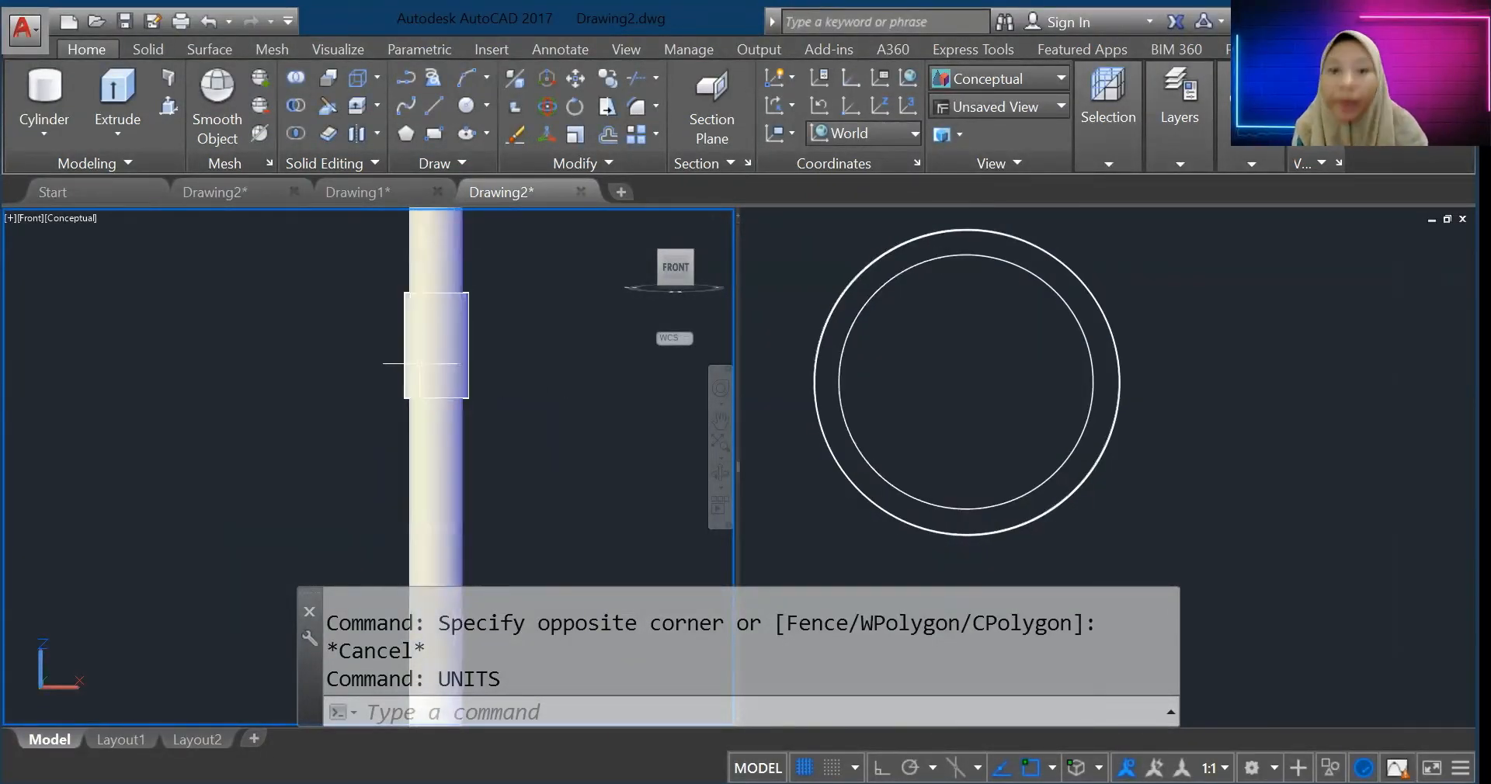
scroll(396, 466, "down", 5)
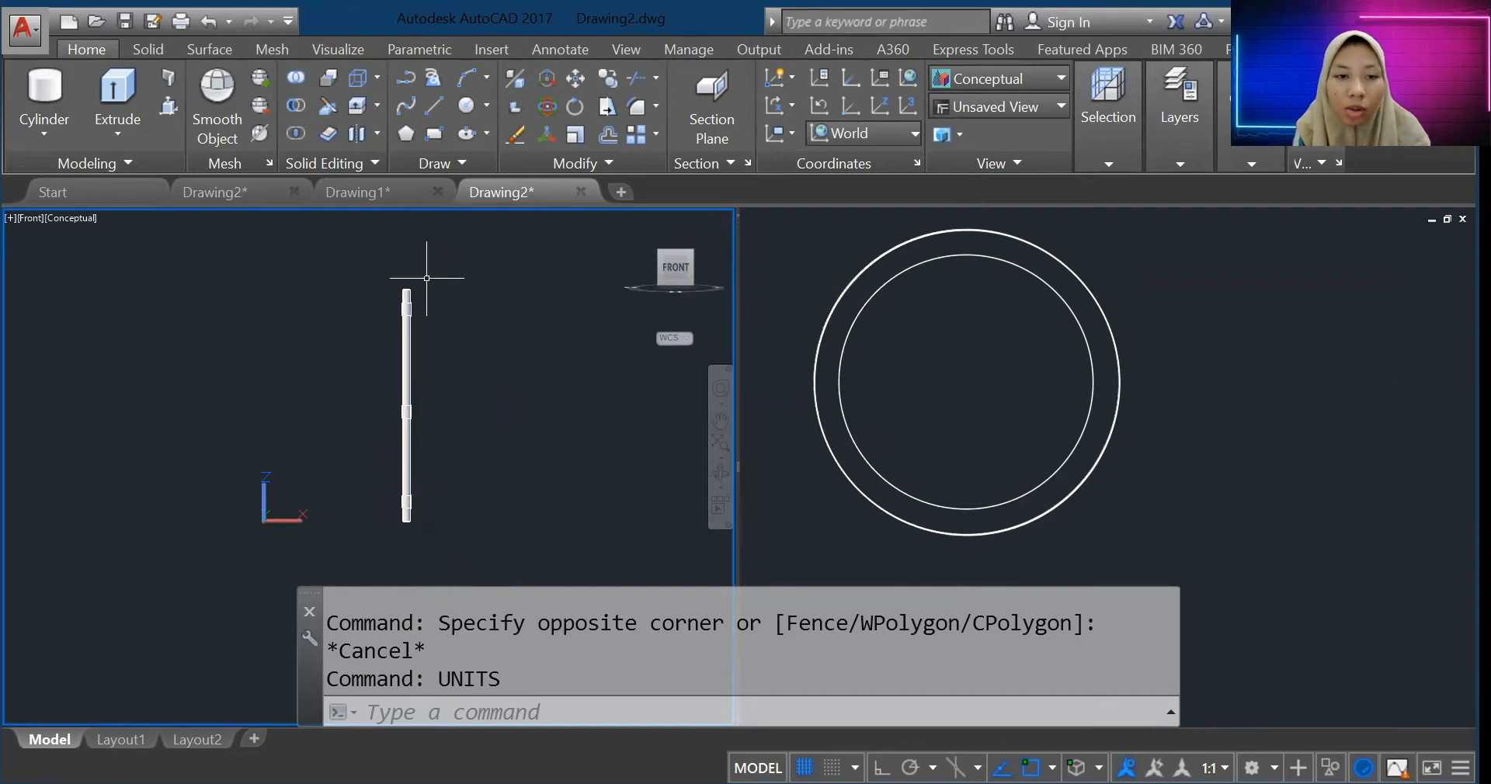
scroll(426, 278, "up", 4)
scroll(399, 340, "down", 5)
scroll(357, 532, "up", 3)
scroll(444, 386, "down", 2)
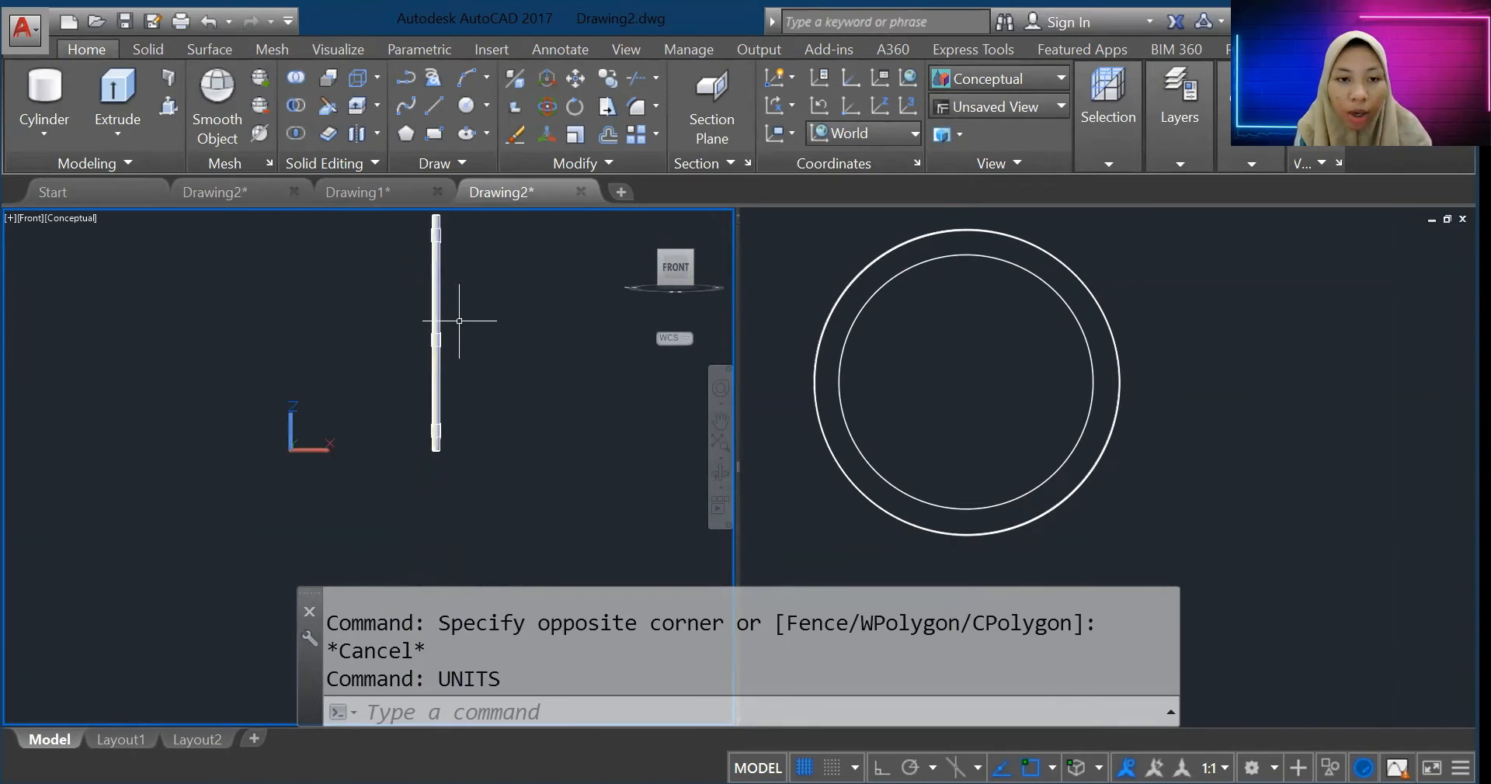
scroll(458, 320, "up", 5)
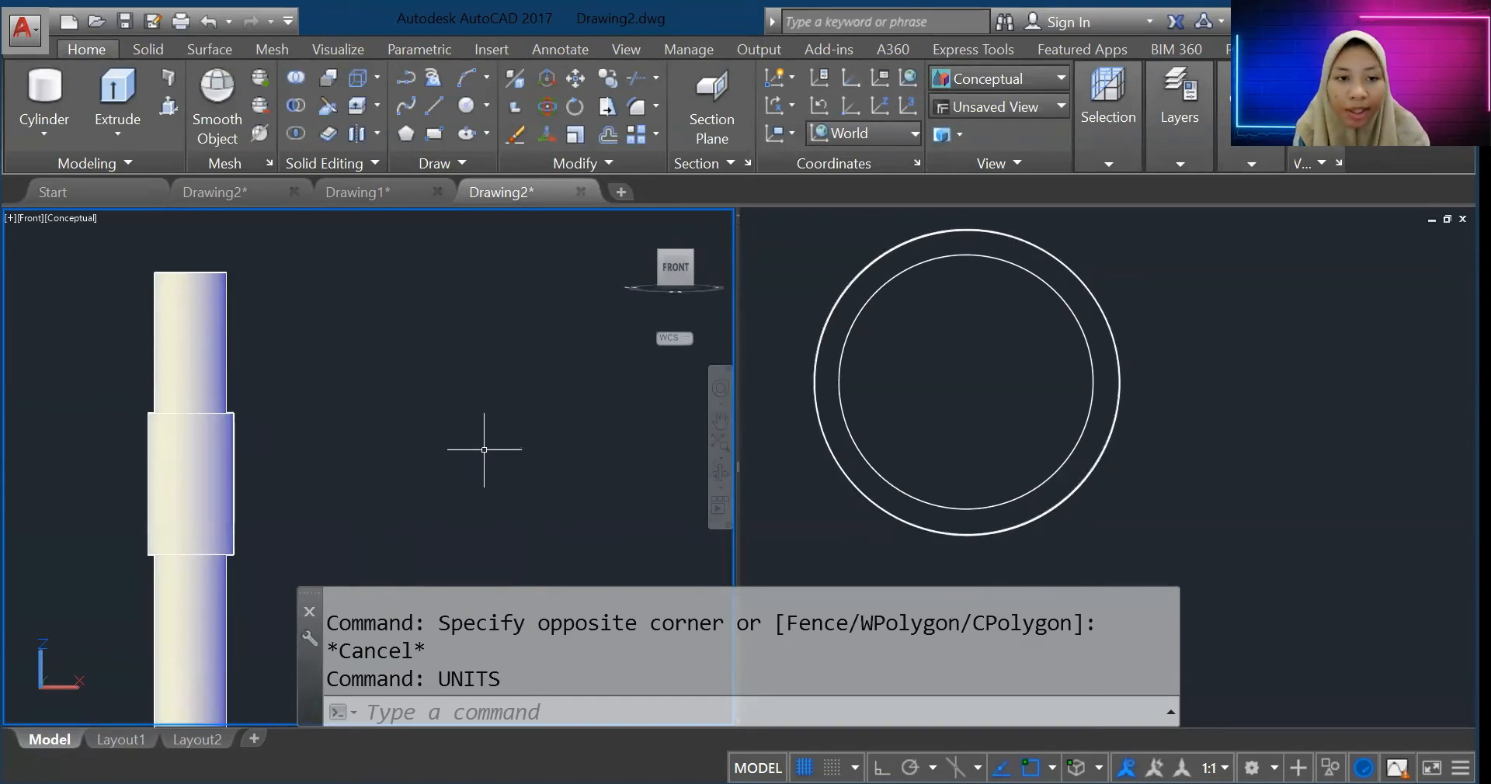
scroll(512, 462, "down", 8)
scroll(605, 470, "up", 3)
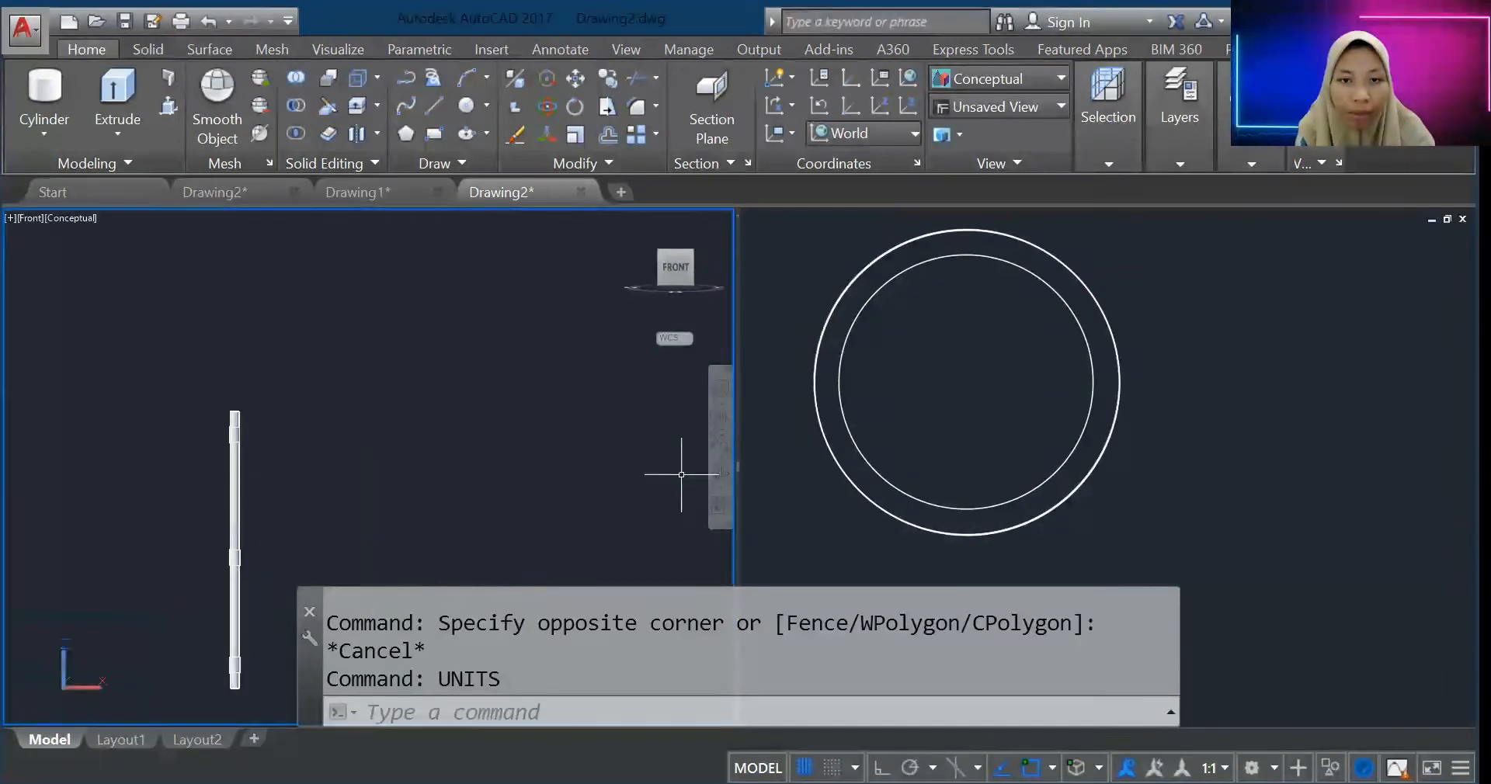
Step: Create a cylinder with base radius 2.5 and height 100 beside the upper end of the vertical pole
scroll(497, 473, "up", 2)
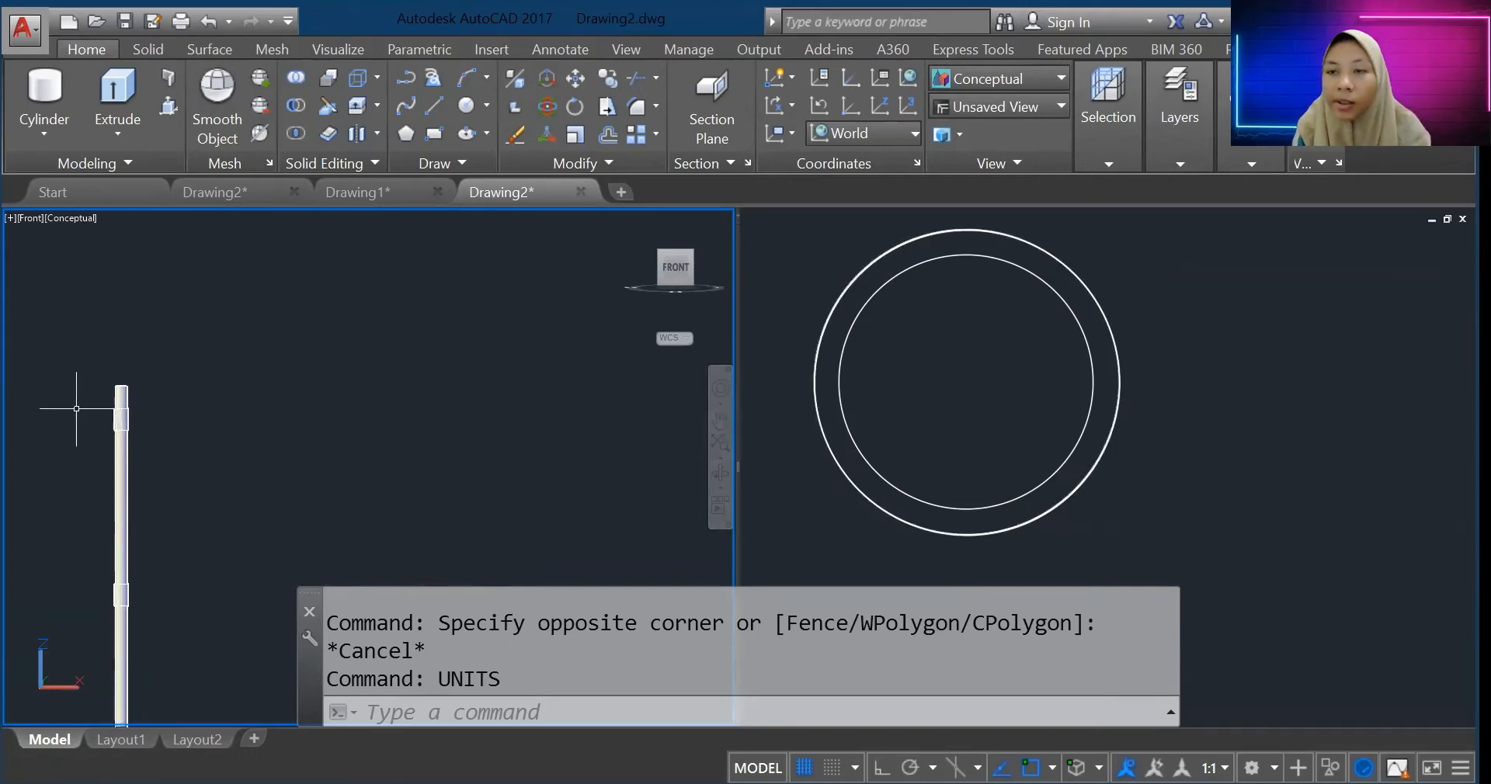
scroll(82, 420, "up", 4)
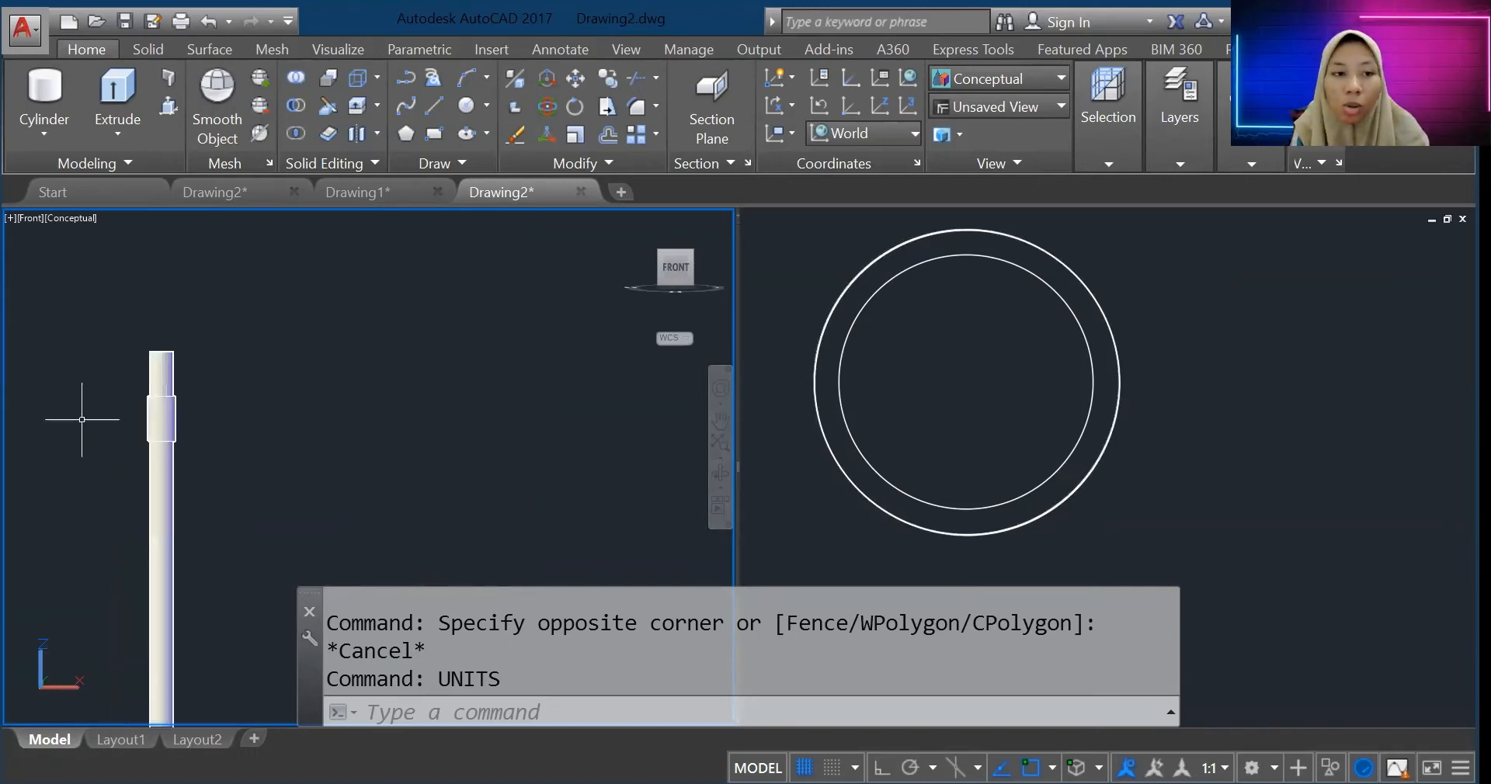
left_click(44, 131)
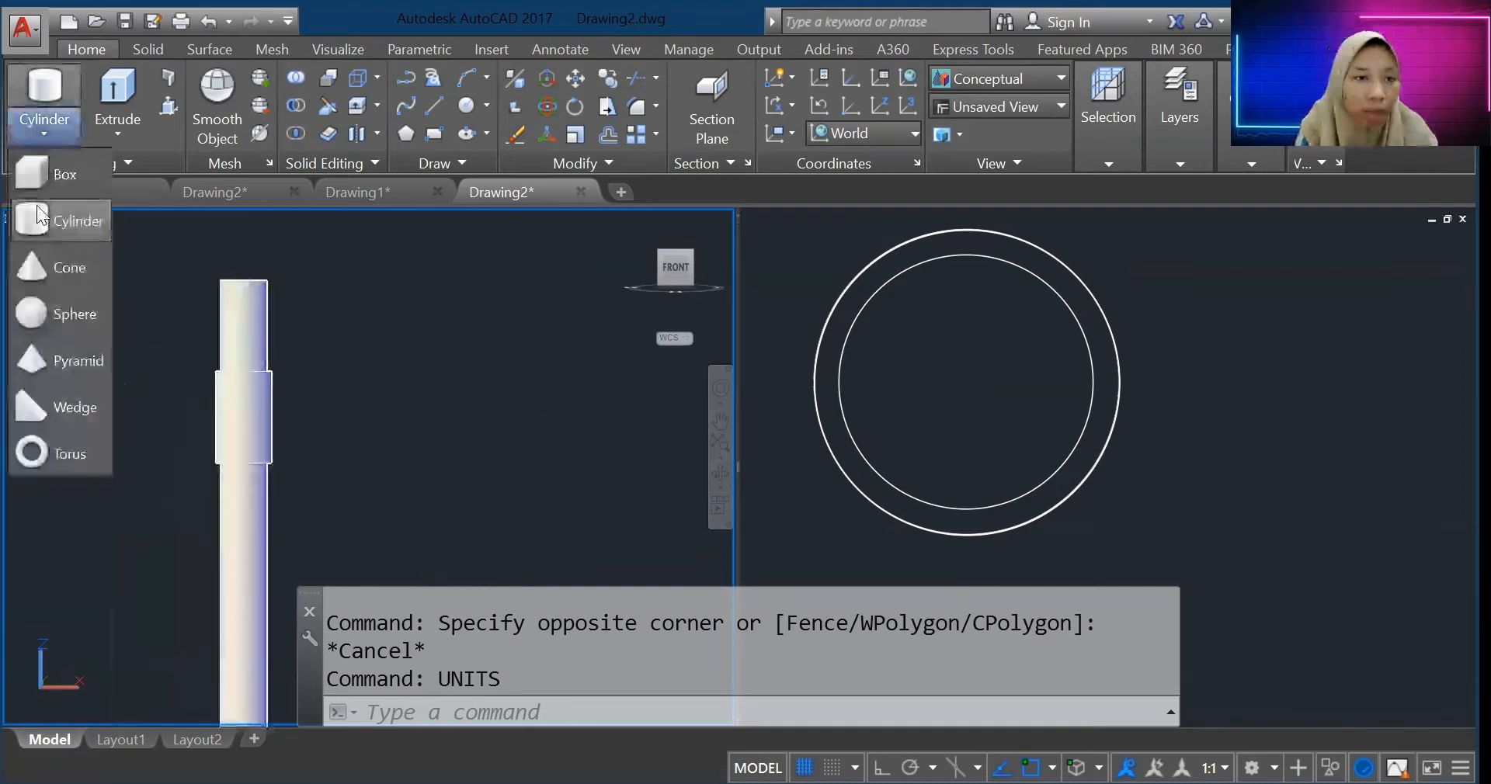
left_click(40, 213)
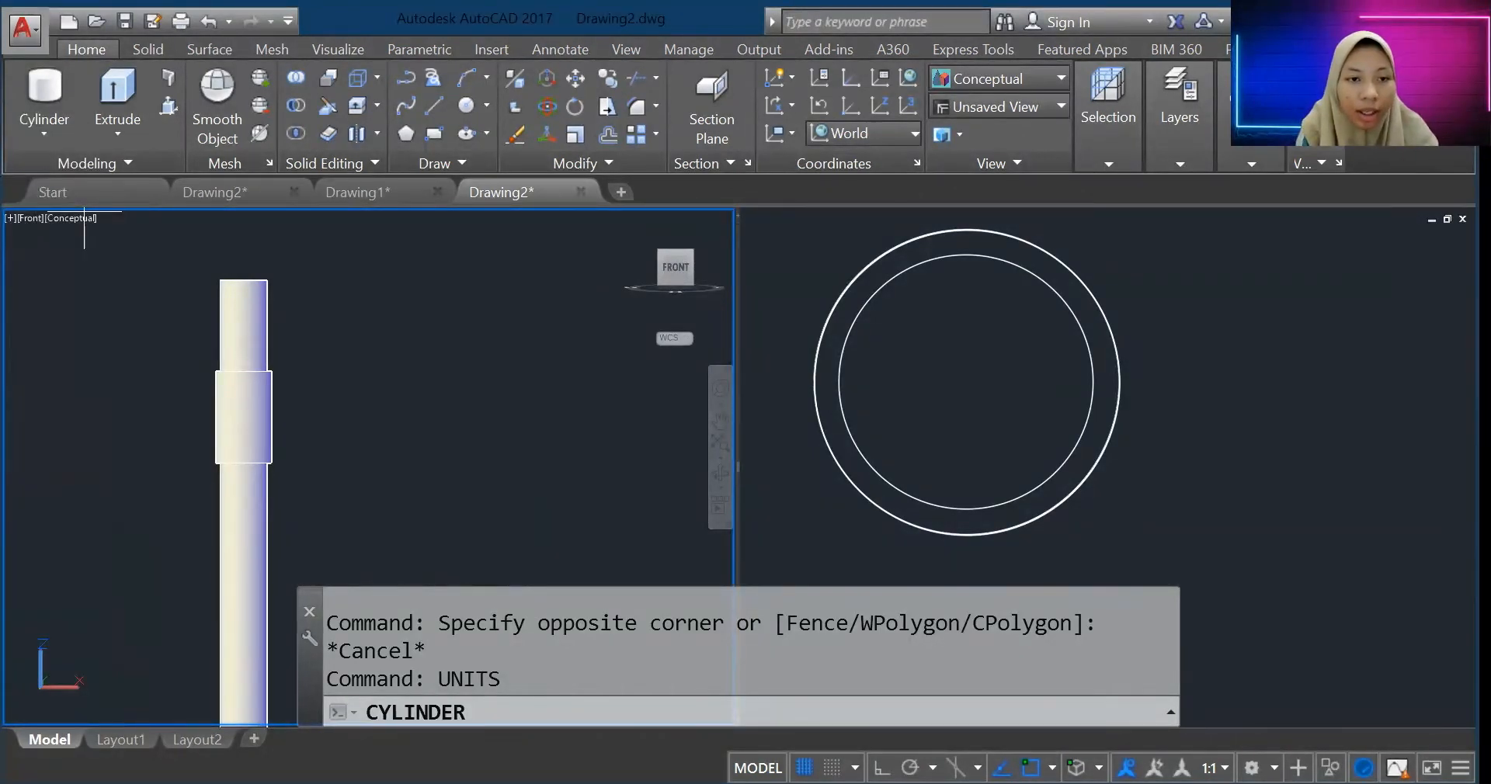
left_click(271, 355)
type("2.5")
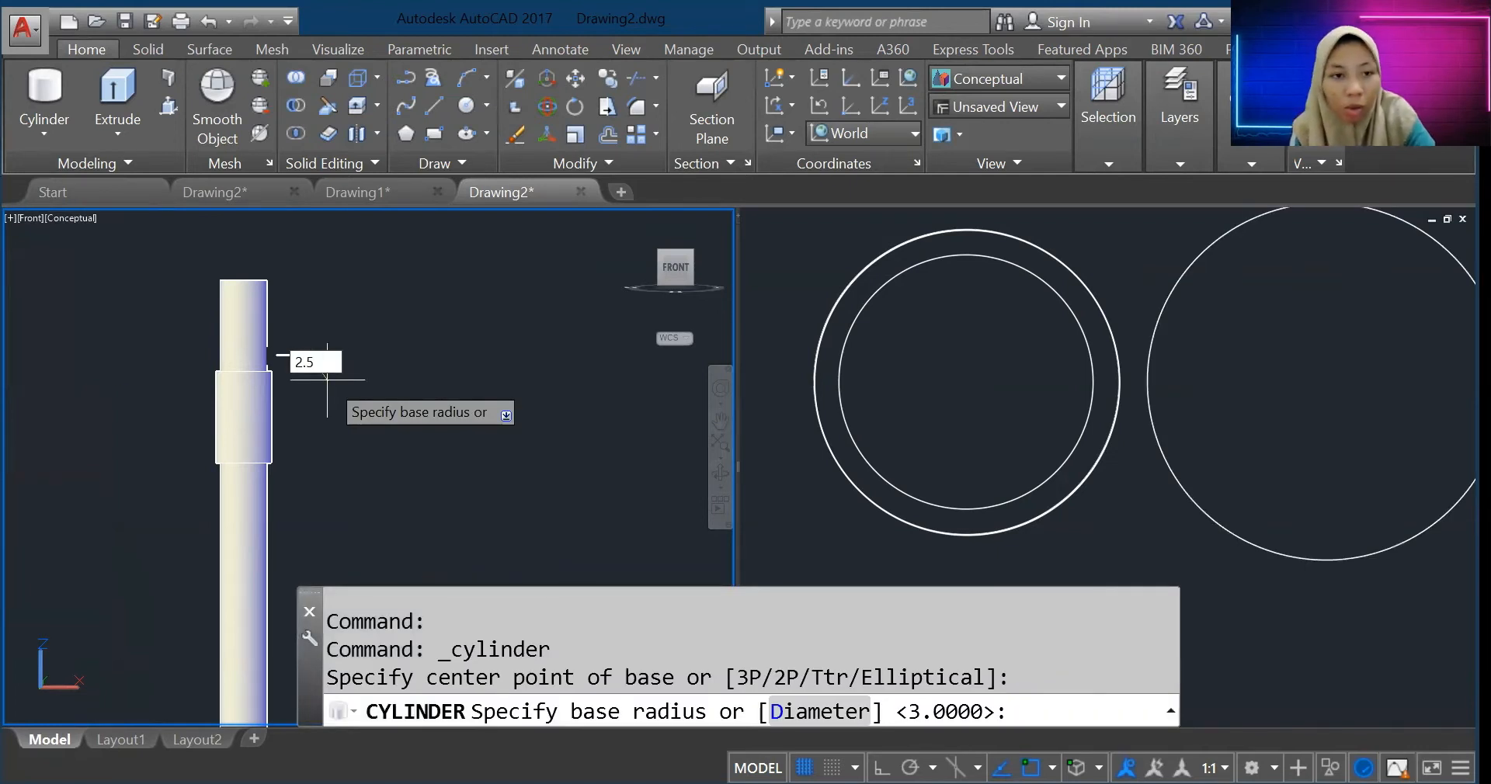
key("Return")
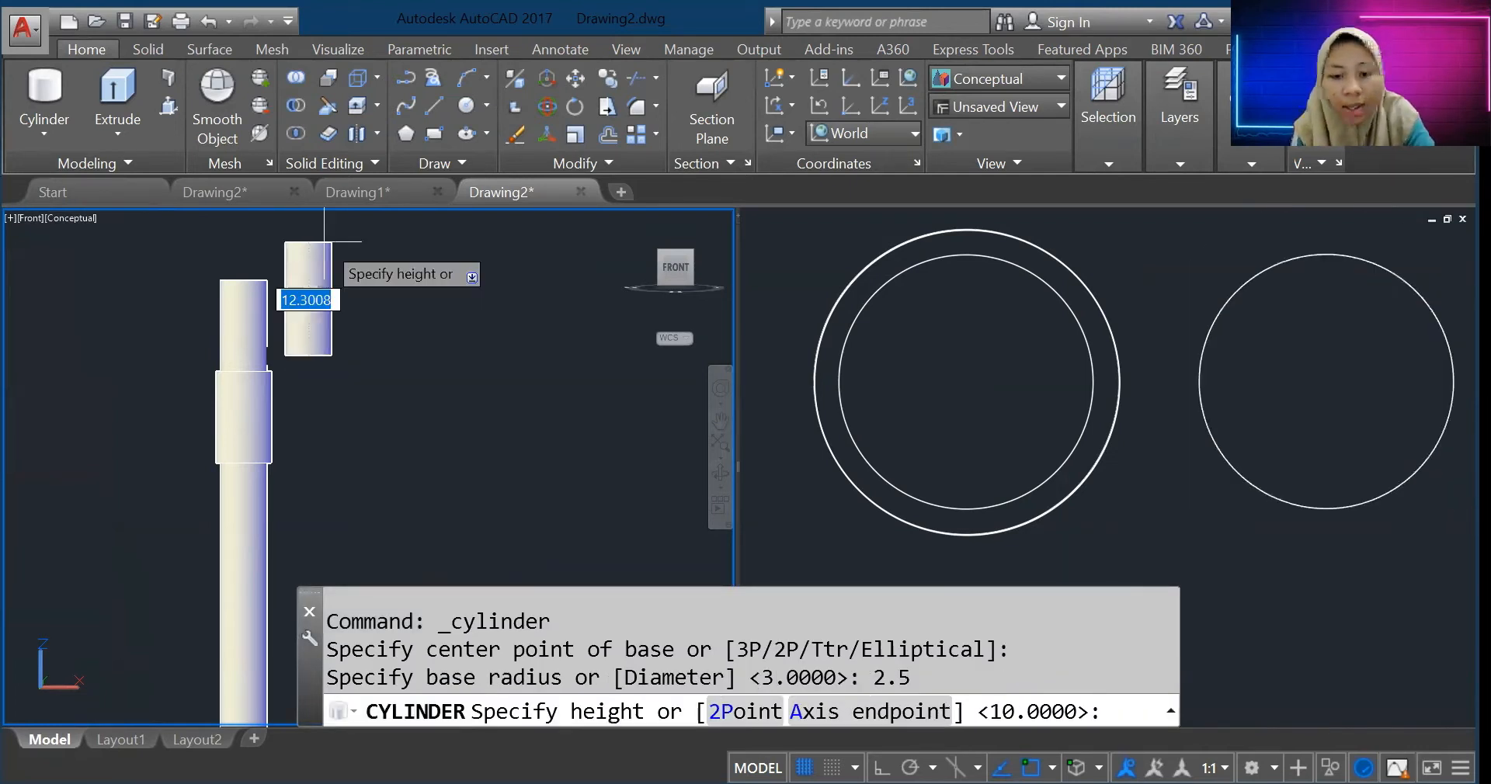
type("100")
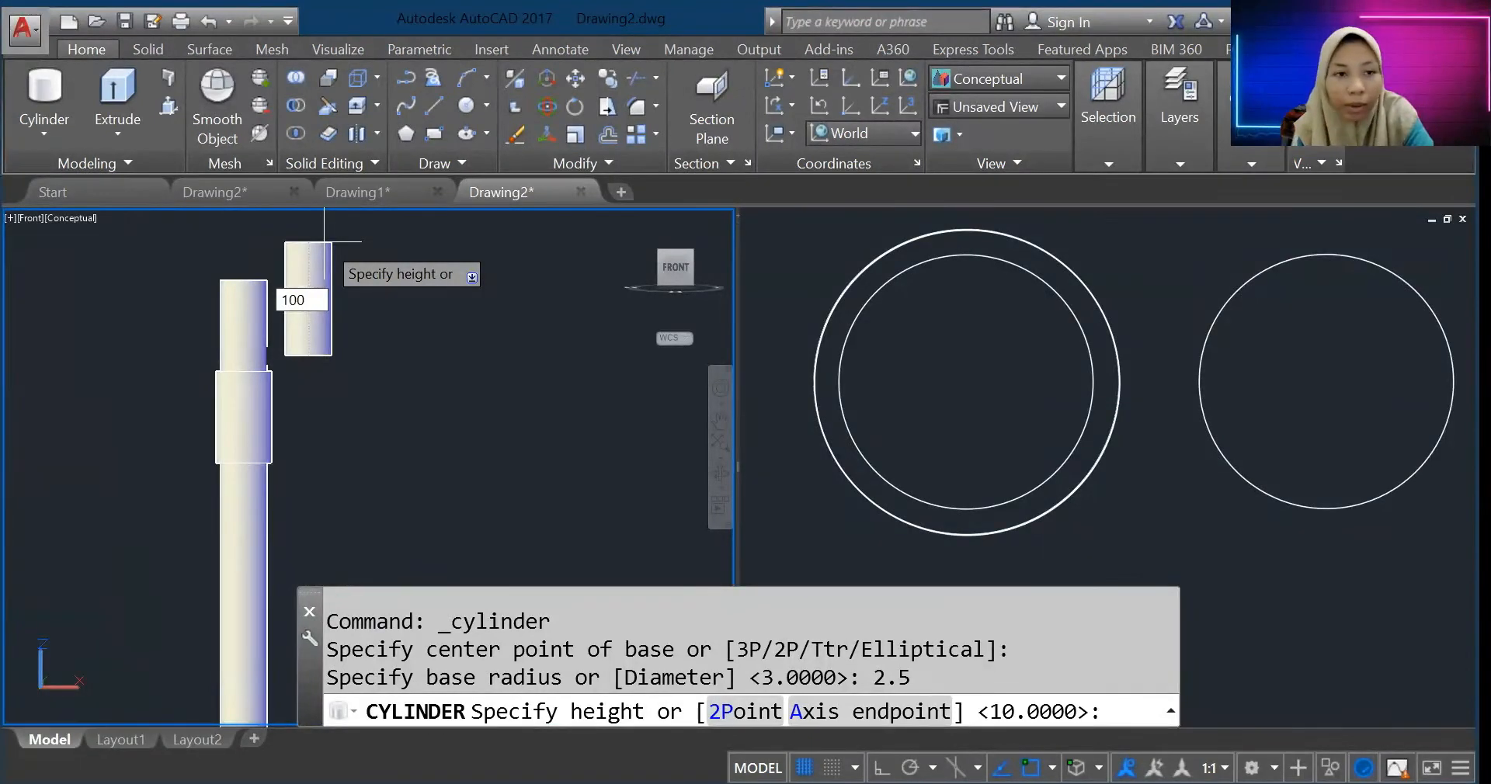
key("Return")
scroll(325, 264, "down", 5)
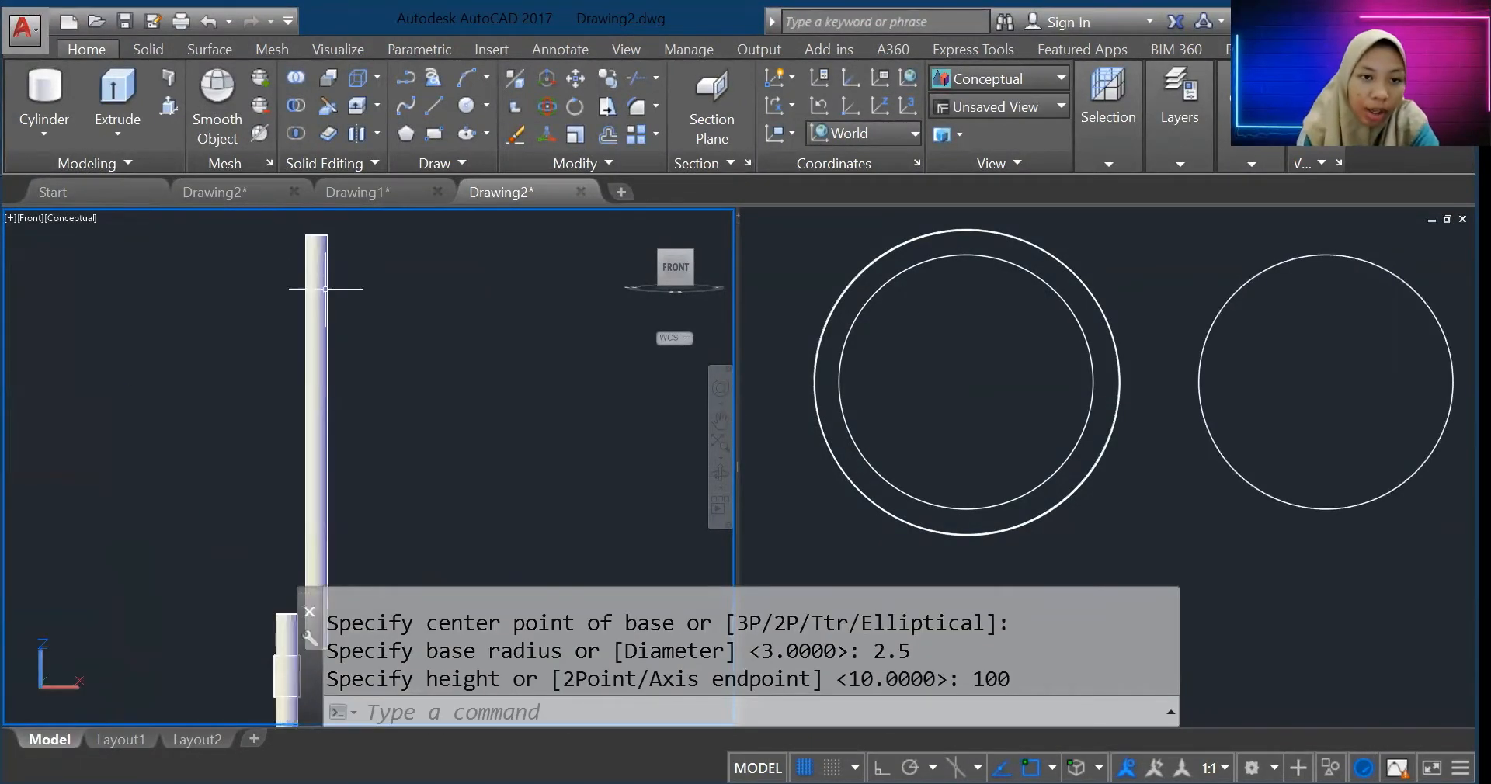
Step: Rotate the new cylinder 90 degrees with the Rotate Gizmo so that it lies horizontally
left_click(326, 289)
scroll(349, 365, "down", 3)
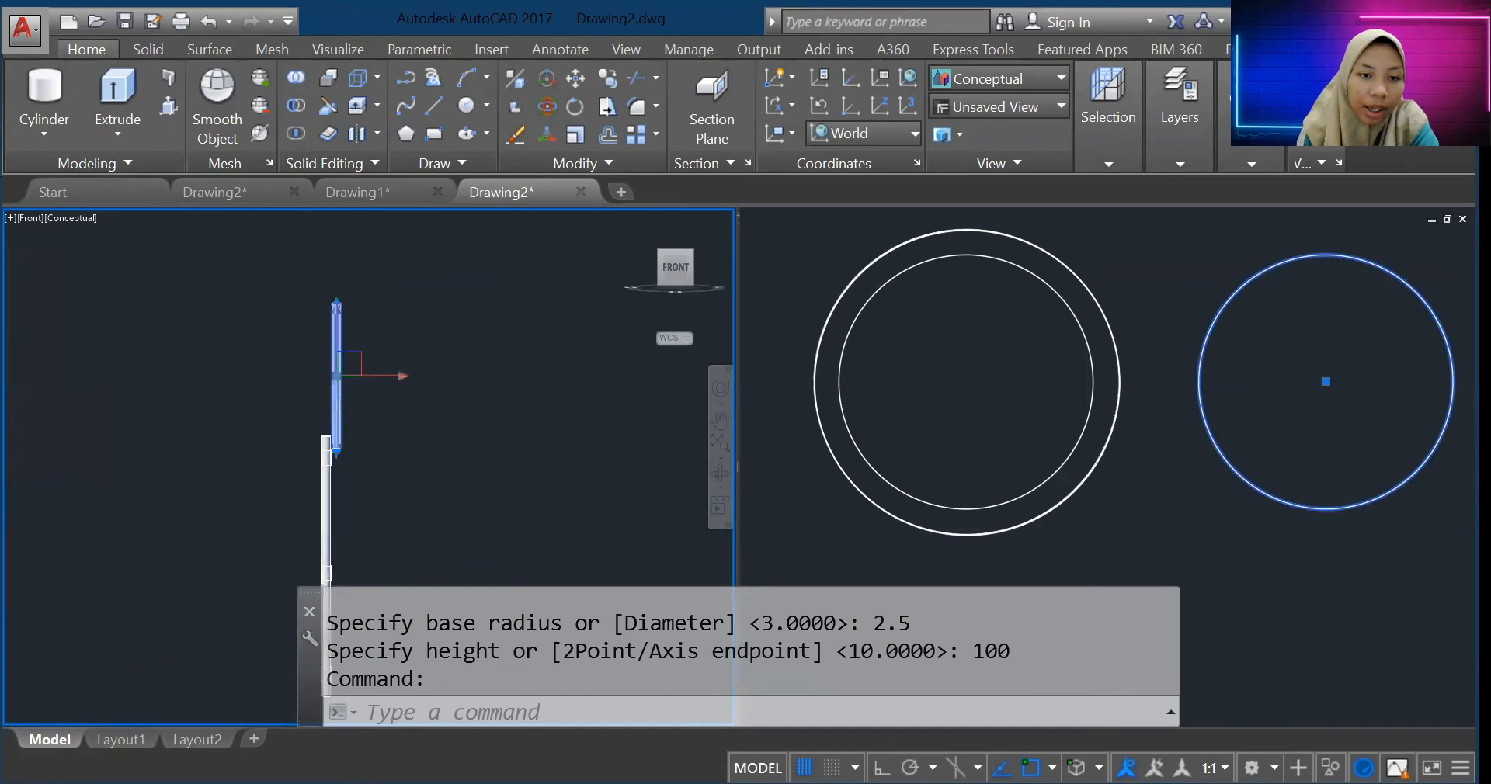
scroll(360, 450, "up", 2)
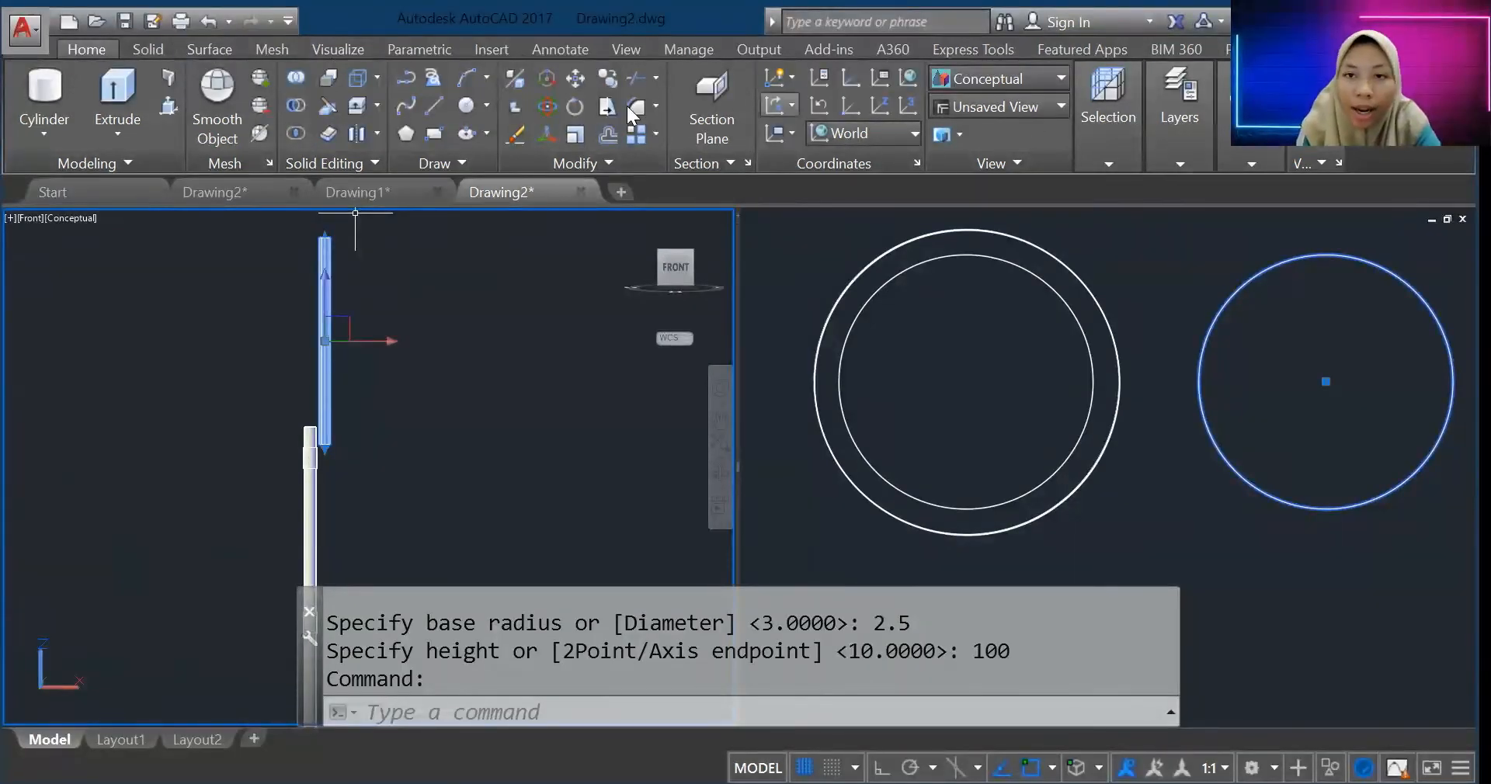
scroll(1211, 128, "down", 3)
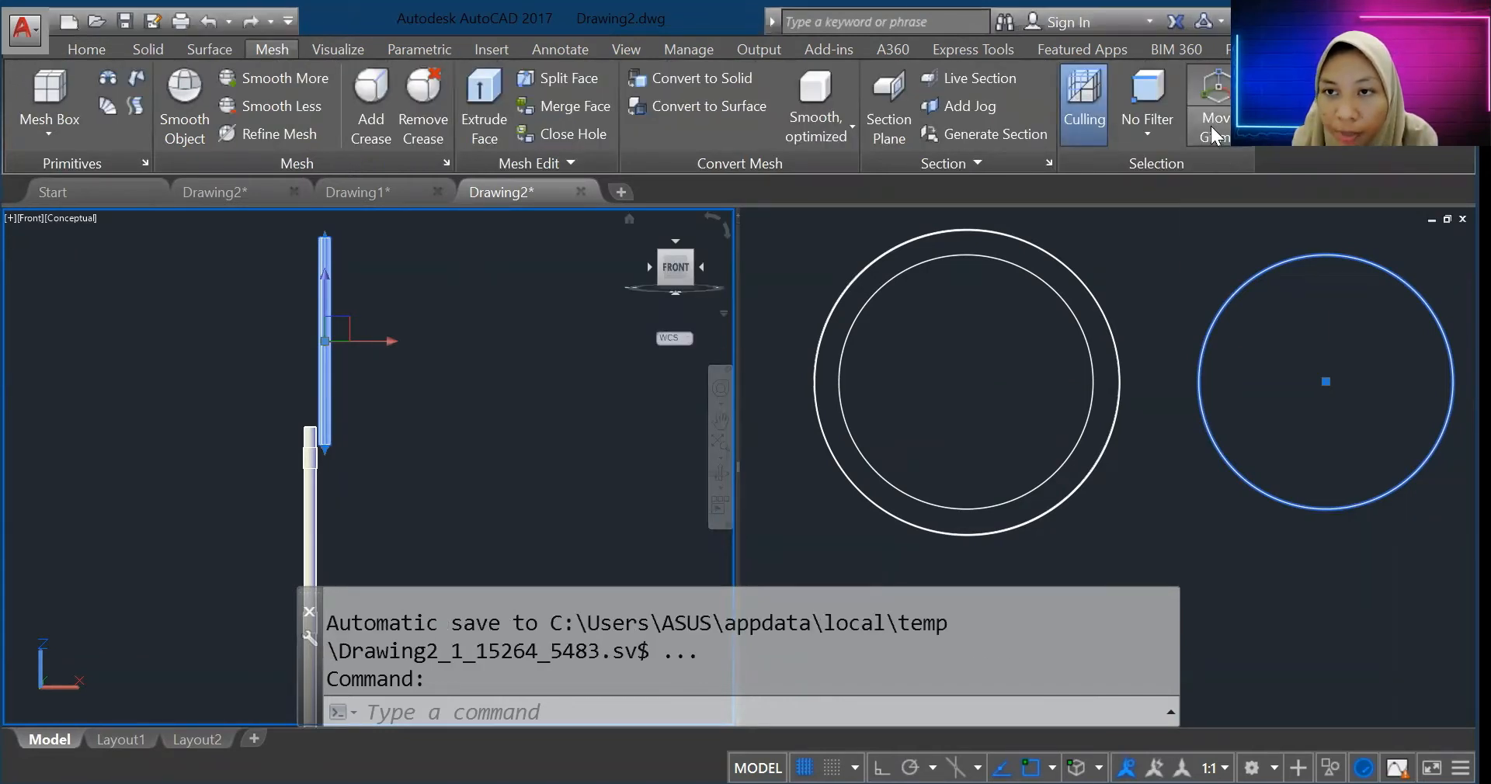
left_click(1209, 128)
left_click(1231, 222)
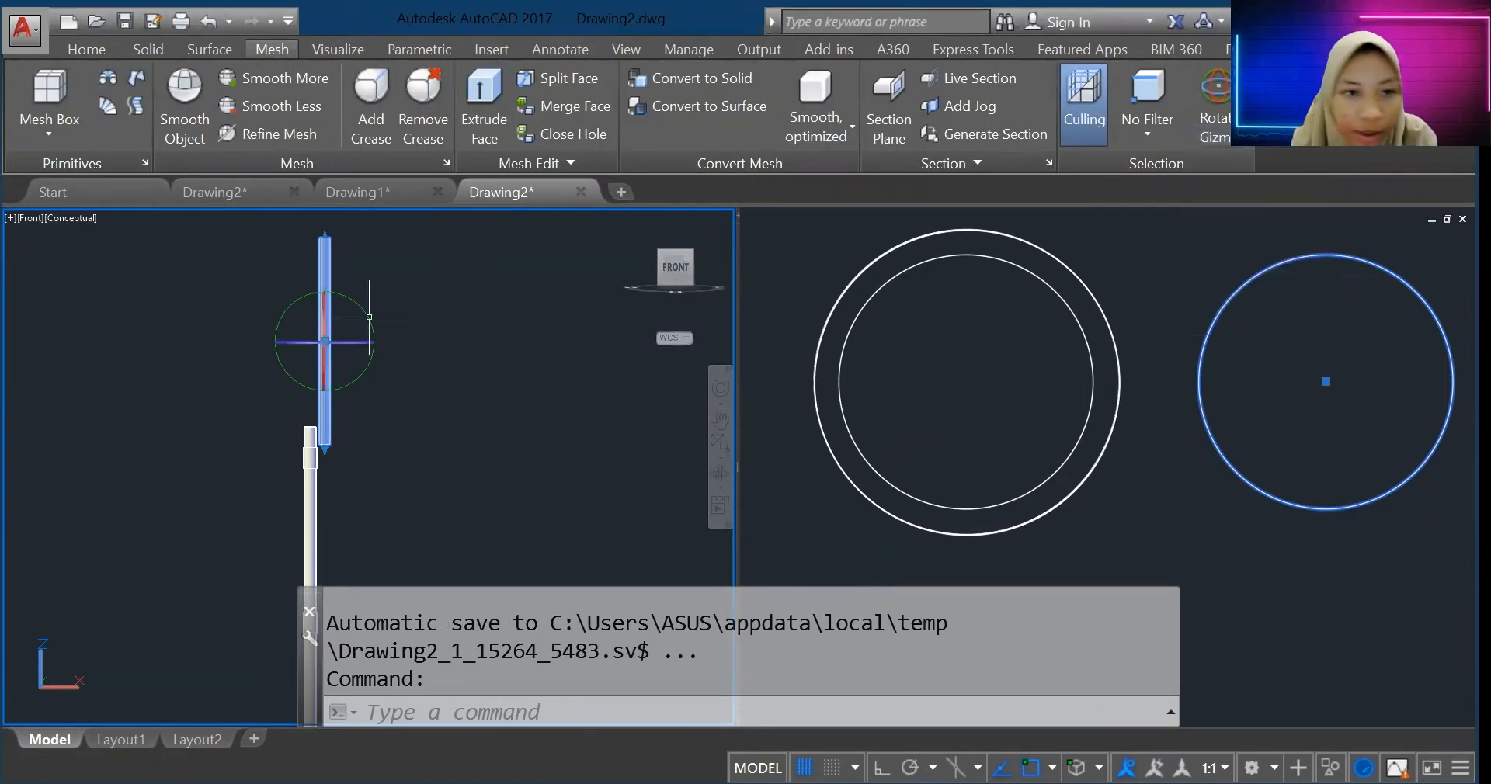
left_click(326, 310)
type("90")
key("Return")
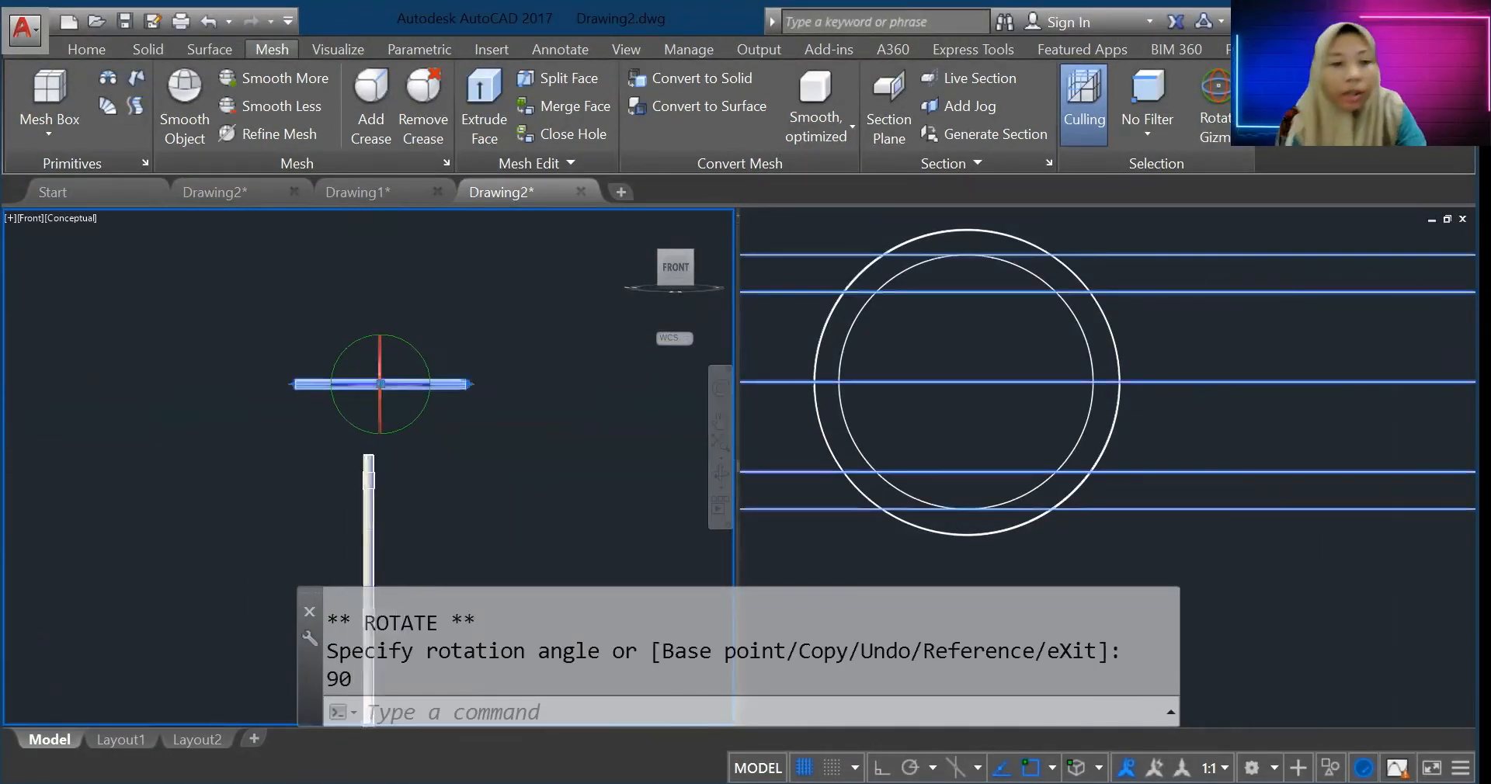
left_click(441, 394)
key("Escape")
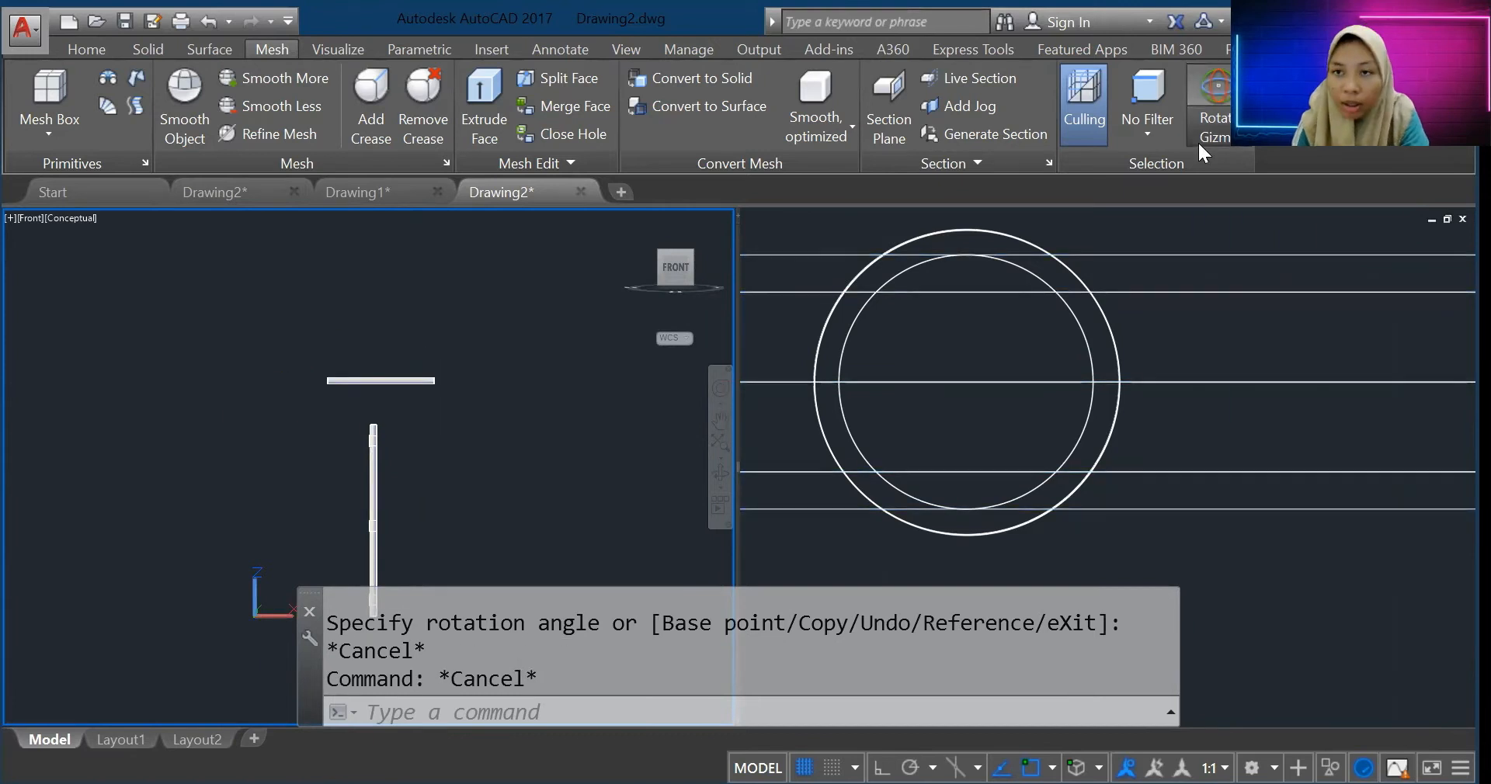
Step: Move the horizontal cylinder with the Move Gizmo so that its end meets the vertical pole at the upper collar
left_click(1213, 125)
left_click(1205, 189)
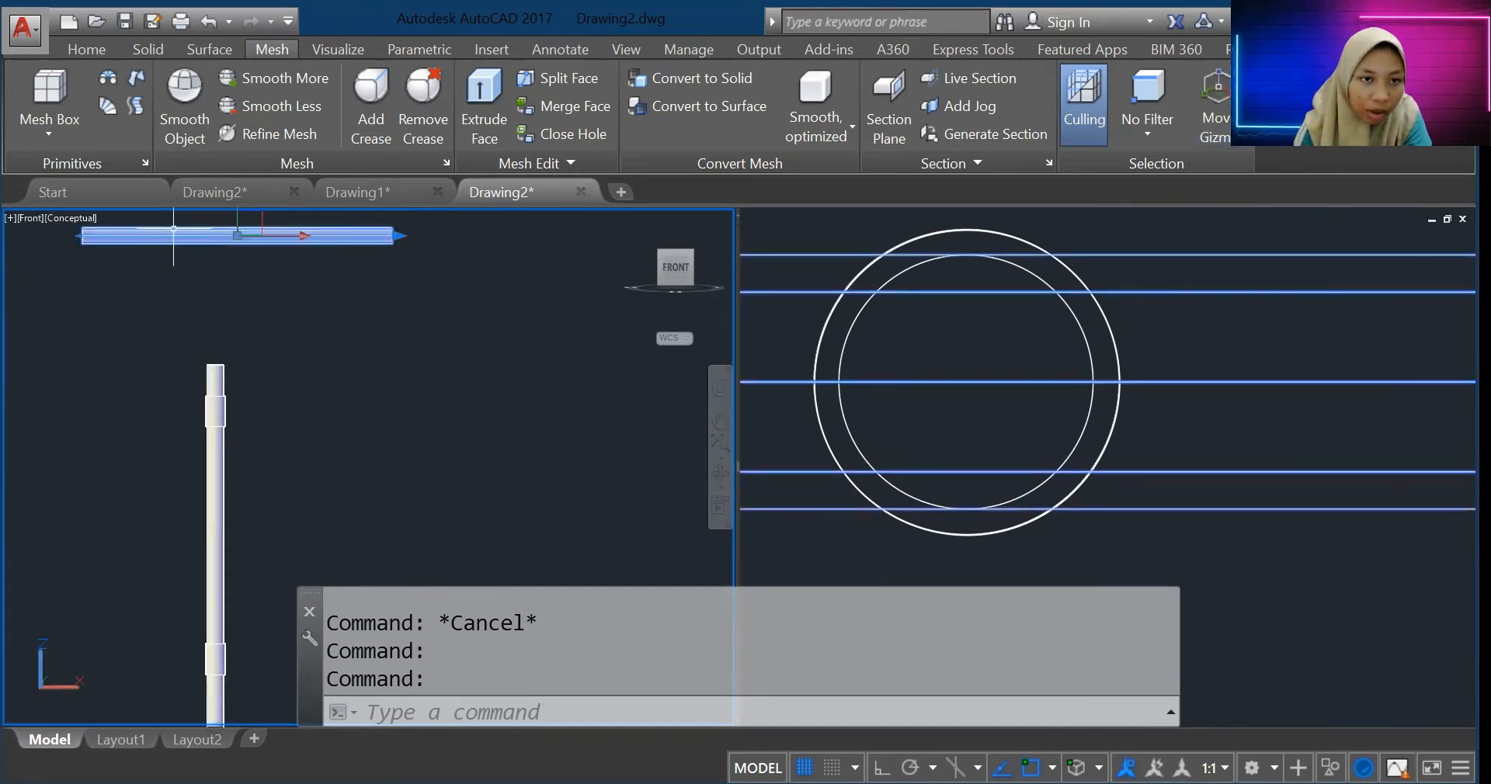
left_click_drag(177, 237, 324, 396)
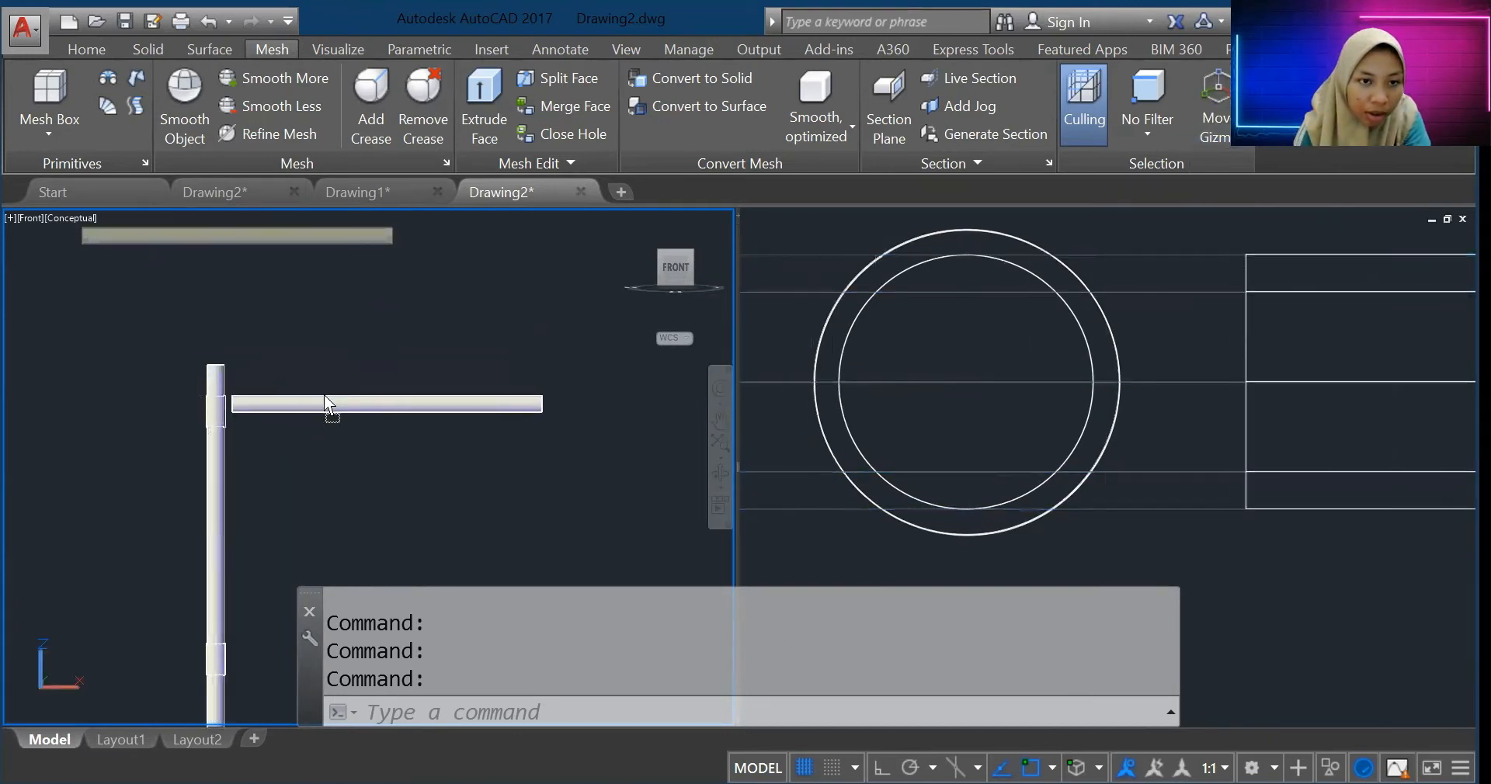
left_click(1070, 372)
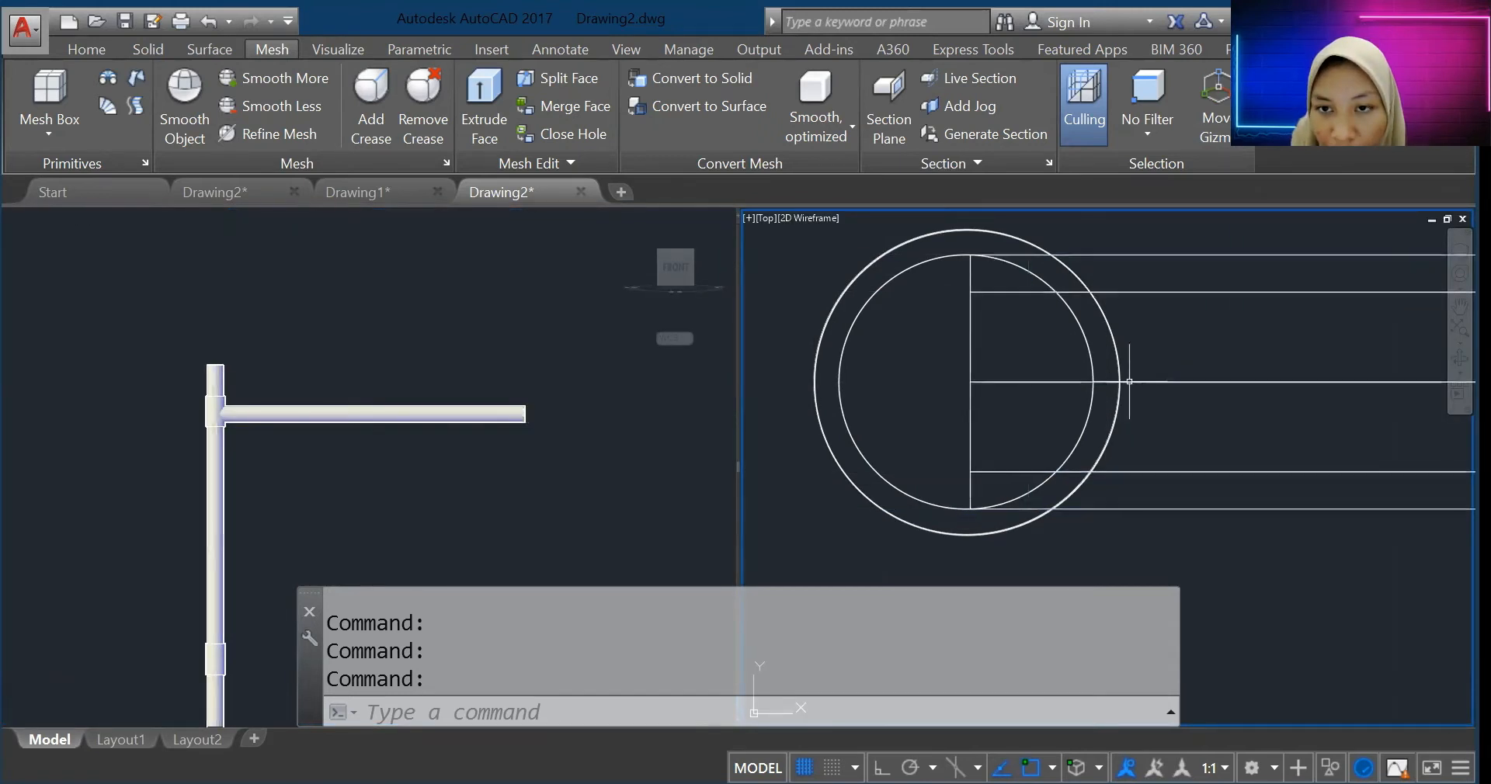
scroll(292, 469, "down", 4)
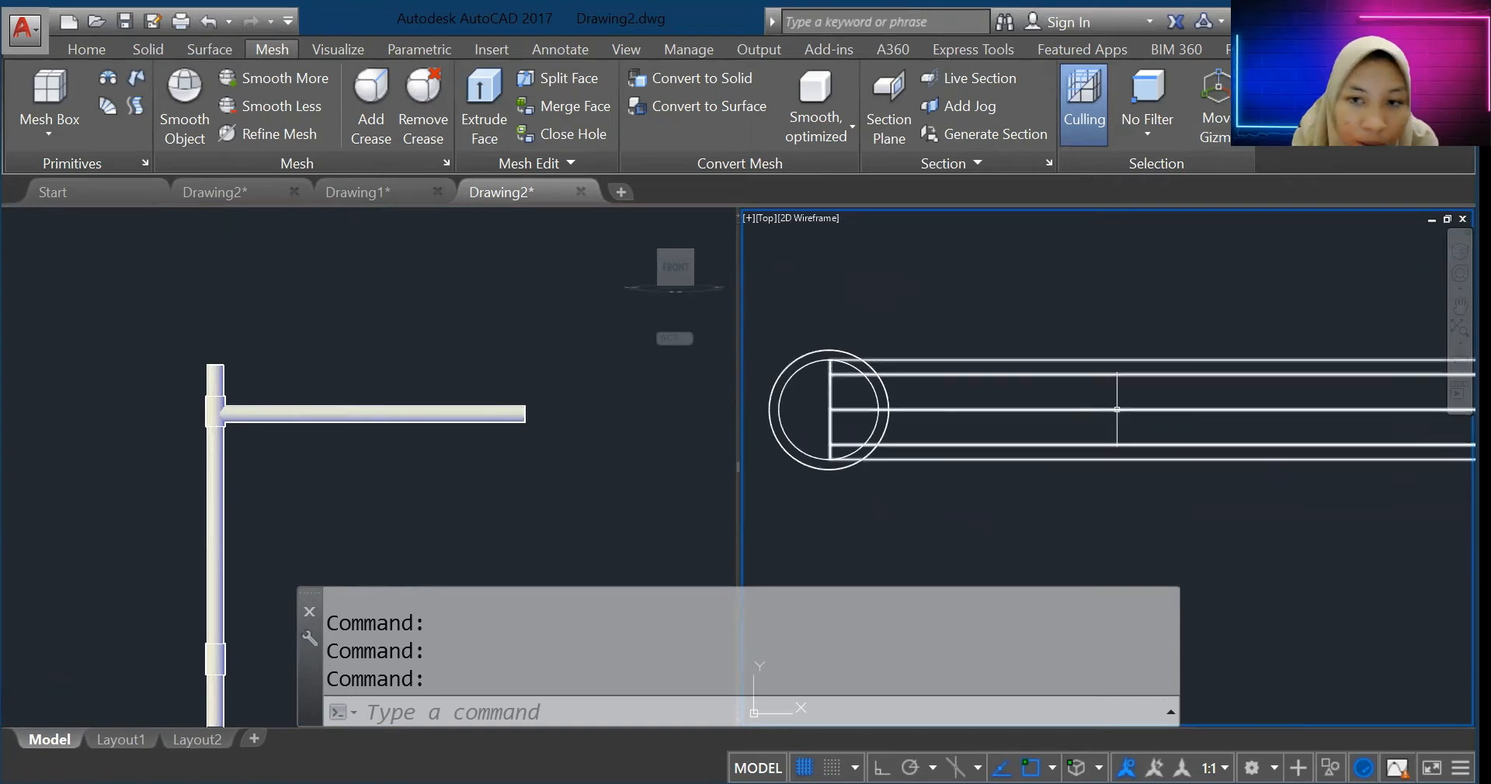
Step: Examine the vertical pole with its three horizontal tubes in the front view
left_click(304, 475)
scroll(300, 469, "down", 4)
scroll(280, 544, "up", 3)
scroll(264, 563, "up", 2)
scroll(250, 614, "down", 3)
scroll(264, 691, "down", 1)
scroll(284, 699, "up", 2)
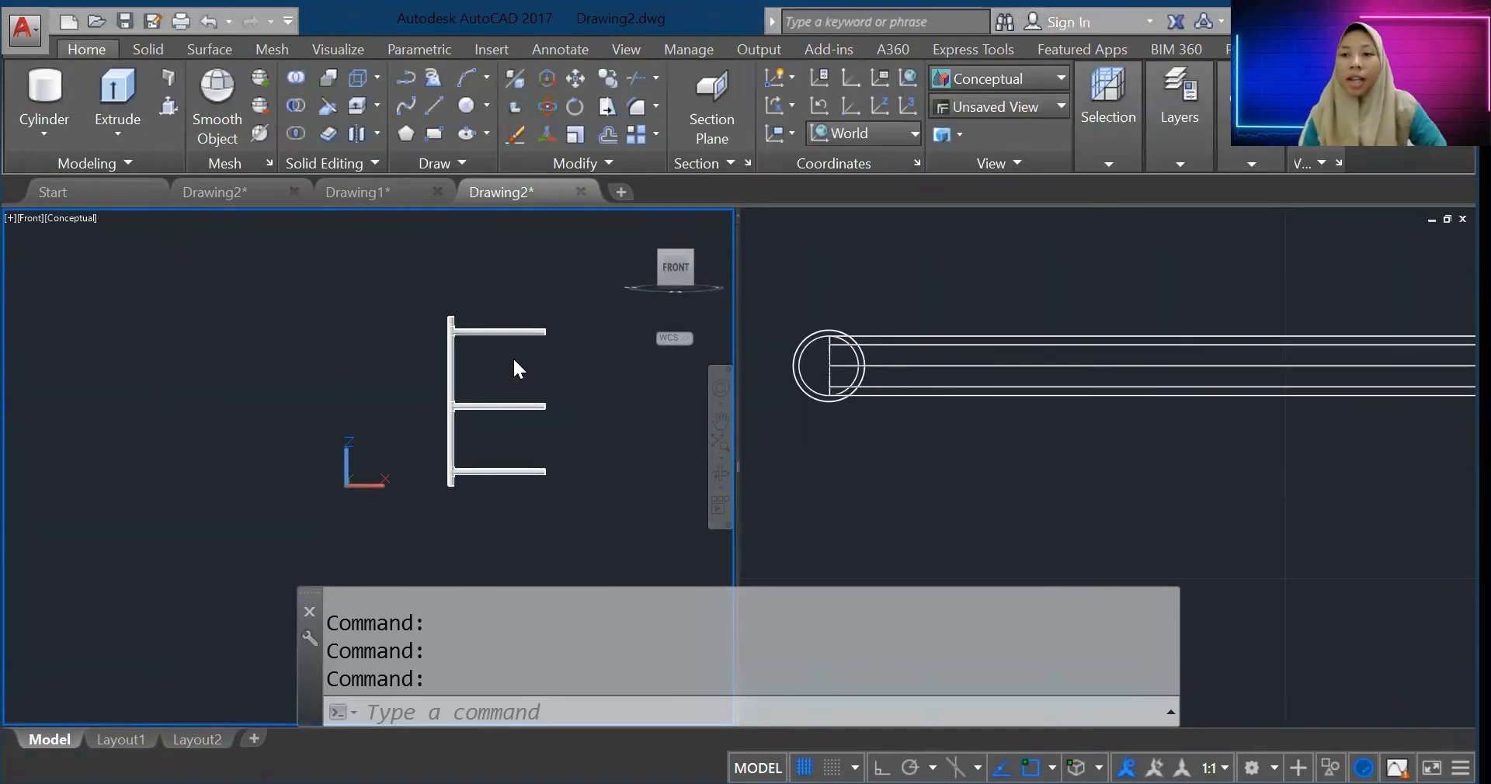
scroll(493, 360, "down", 2)
scroll(633, 405, "up", 3)
scroll(645, 409, "down", 4)
scroll(672, 402, "up", 2)
scroll(673, 403, "up", 3)
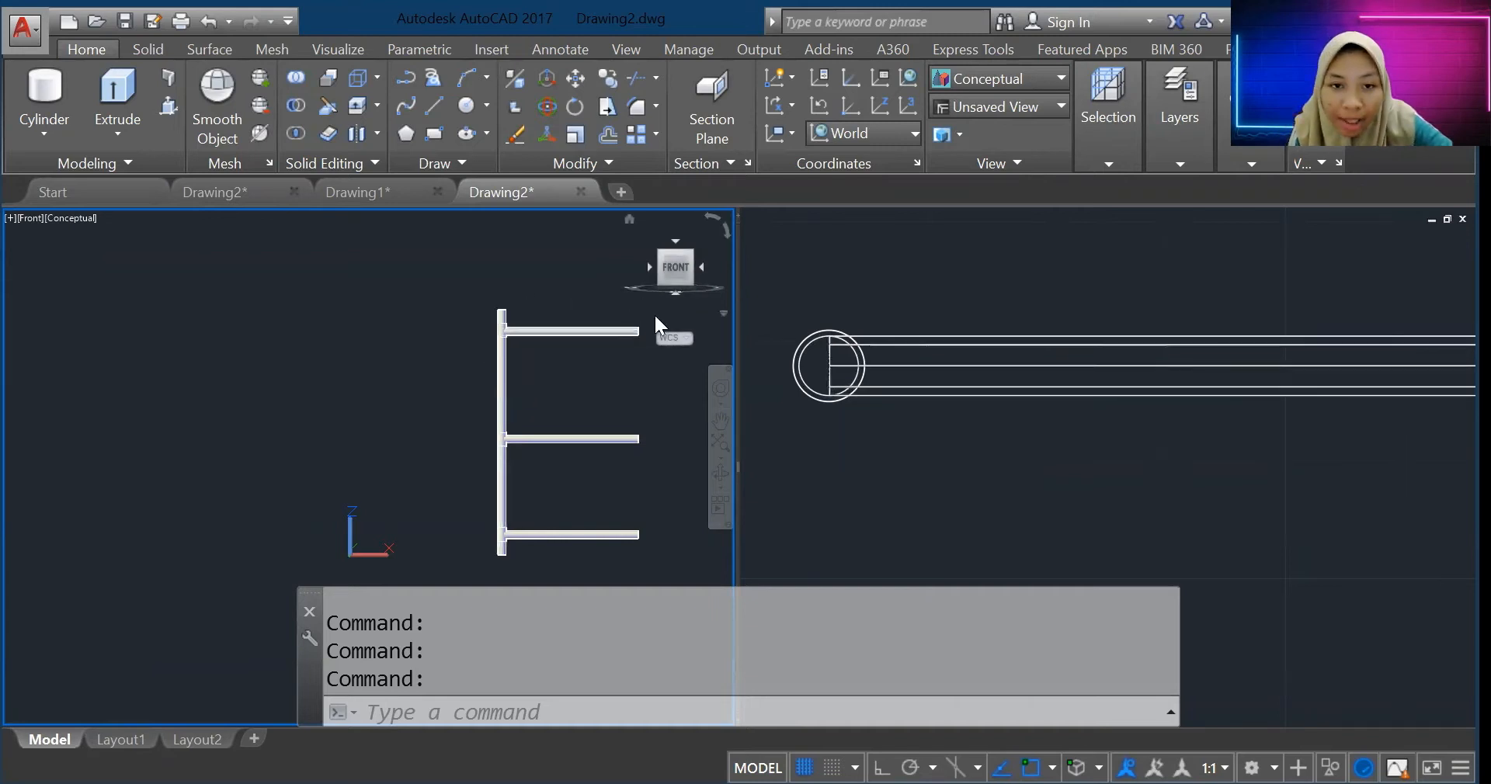
Step: Copy the collared vertical pole to the free ends of the three horizontal tubes
scroll(643, 372, "up", 2)
left_click(384, 264)
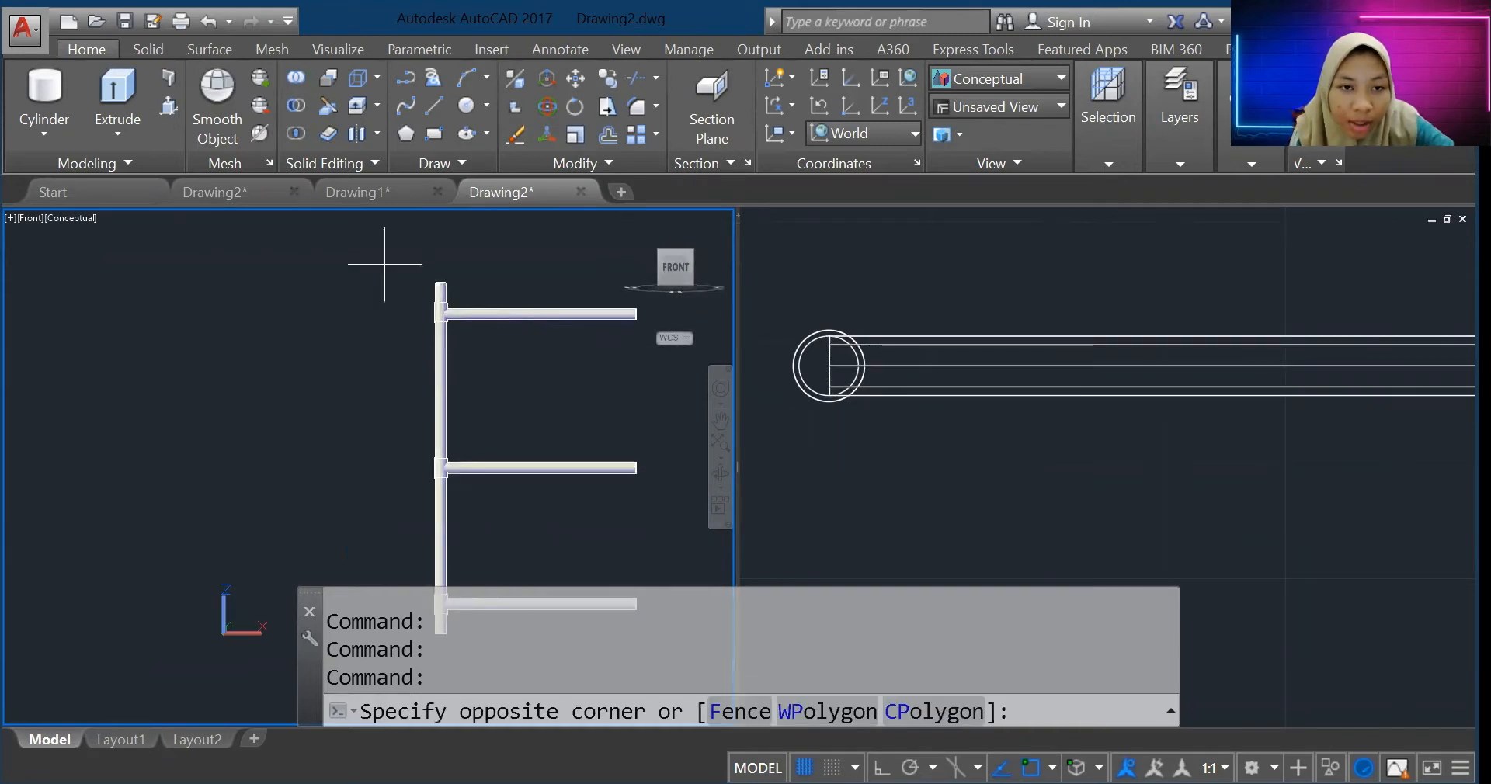
scroll(461, 449, "down", 2)
left_click(432, 442)
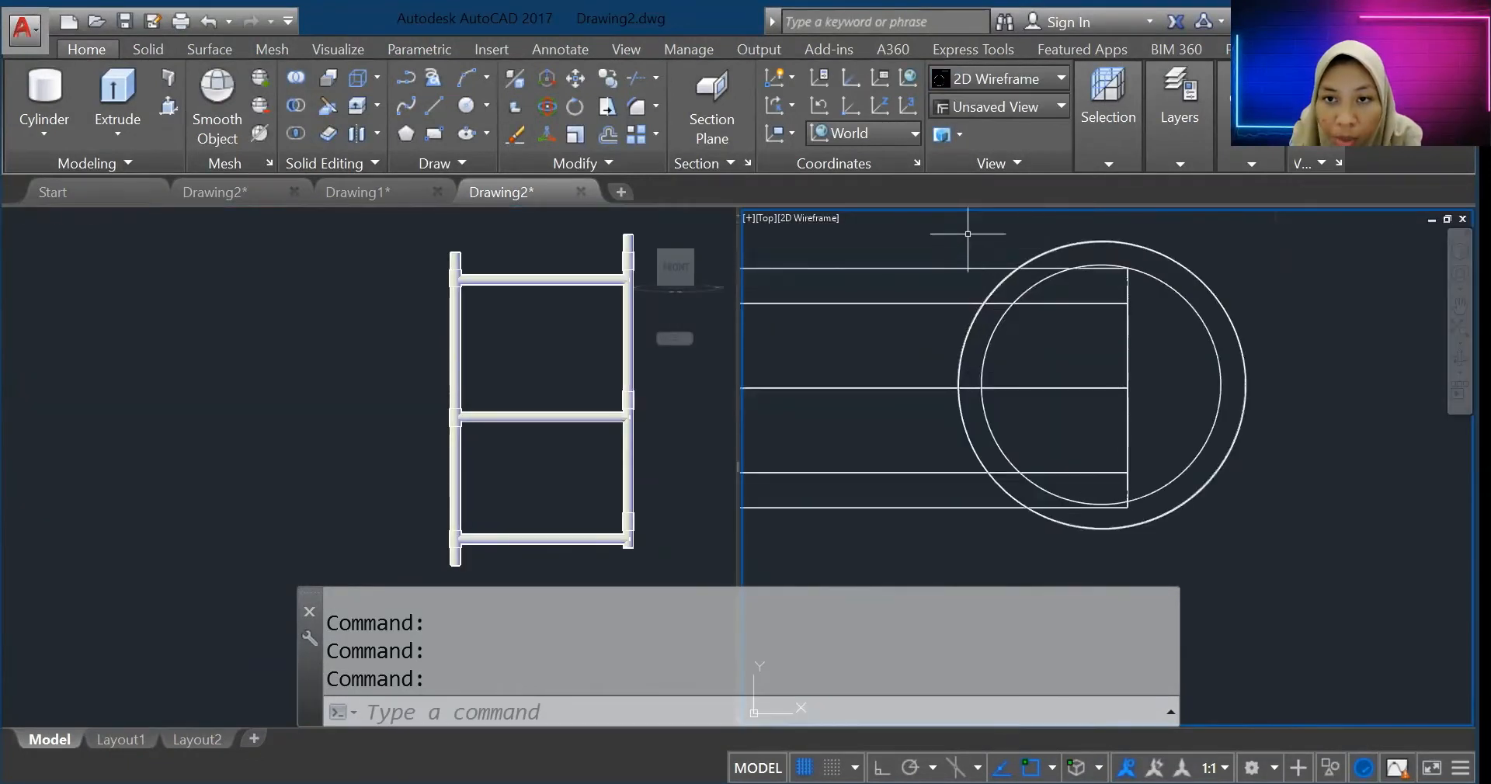
Step: Move the copied pole in the top view toward the centre of the horizontal tubes' ends
left_click(952, 224)
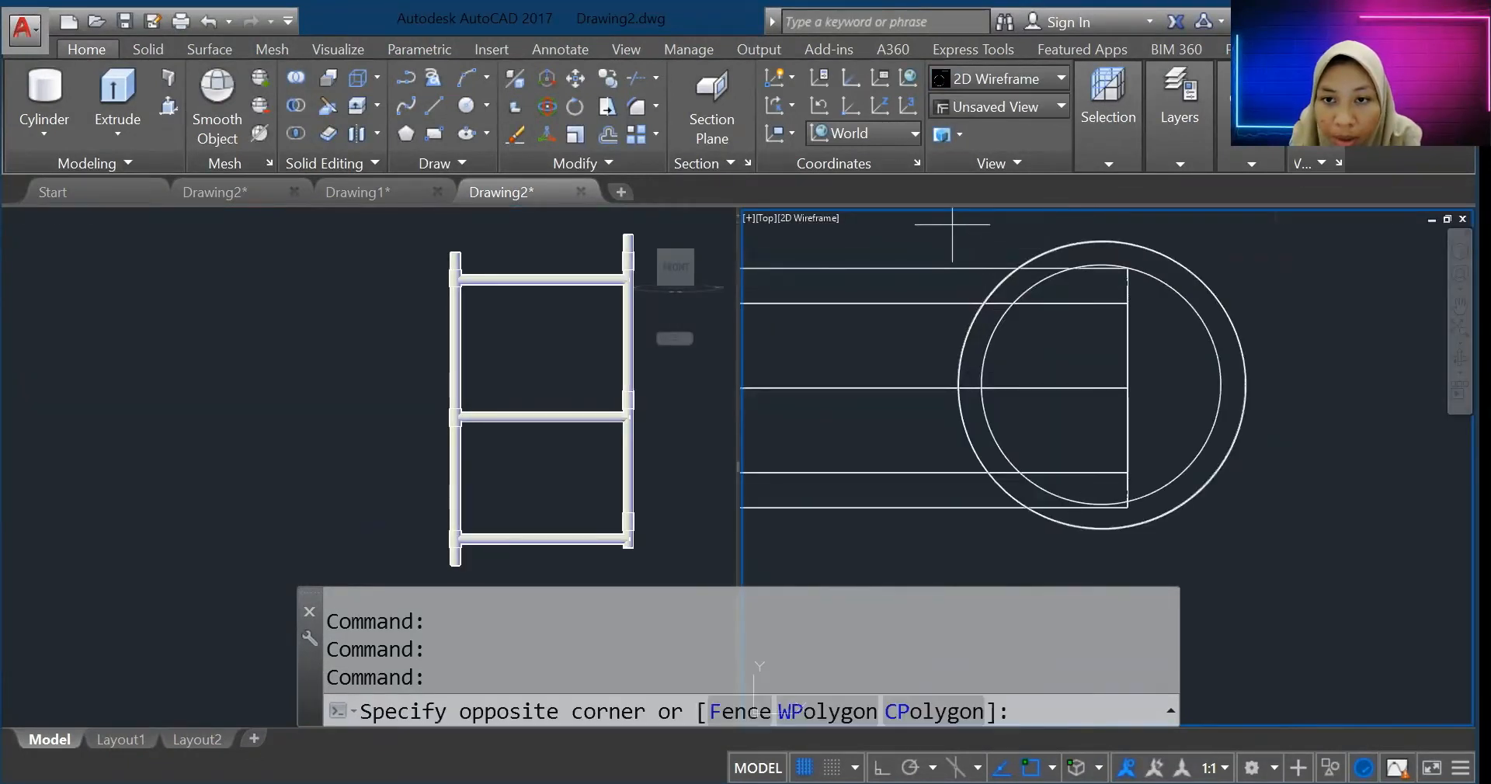
left_click(1270, 550)
scroll(1048, 334, "down", 2)
left_click(1045, 353)
left_click(1058, 353)
key("ctrl+z")
key("ctrl+z")
left_click(1005, 264)
left_click(1137, 411)
scroll(1109, 401, "up", 5)
scroll(1040, 352, "down", 5)
Step: Move the copied pole in the front view so that its collars line up with the three horizontal tubes
left_click(602, 233)
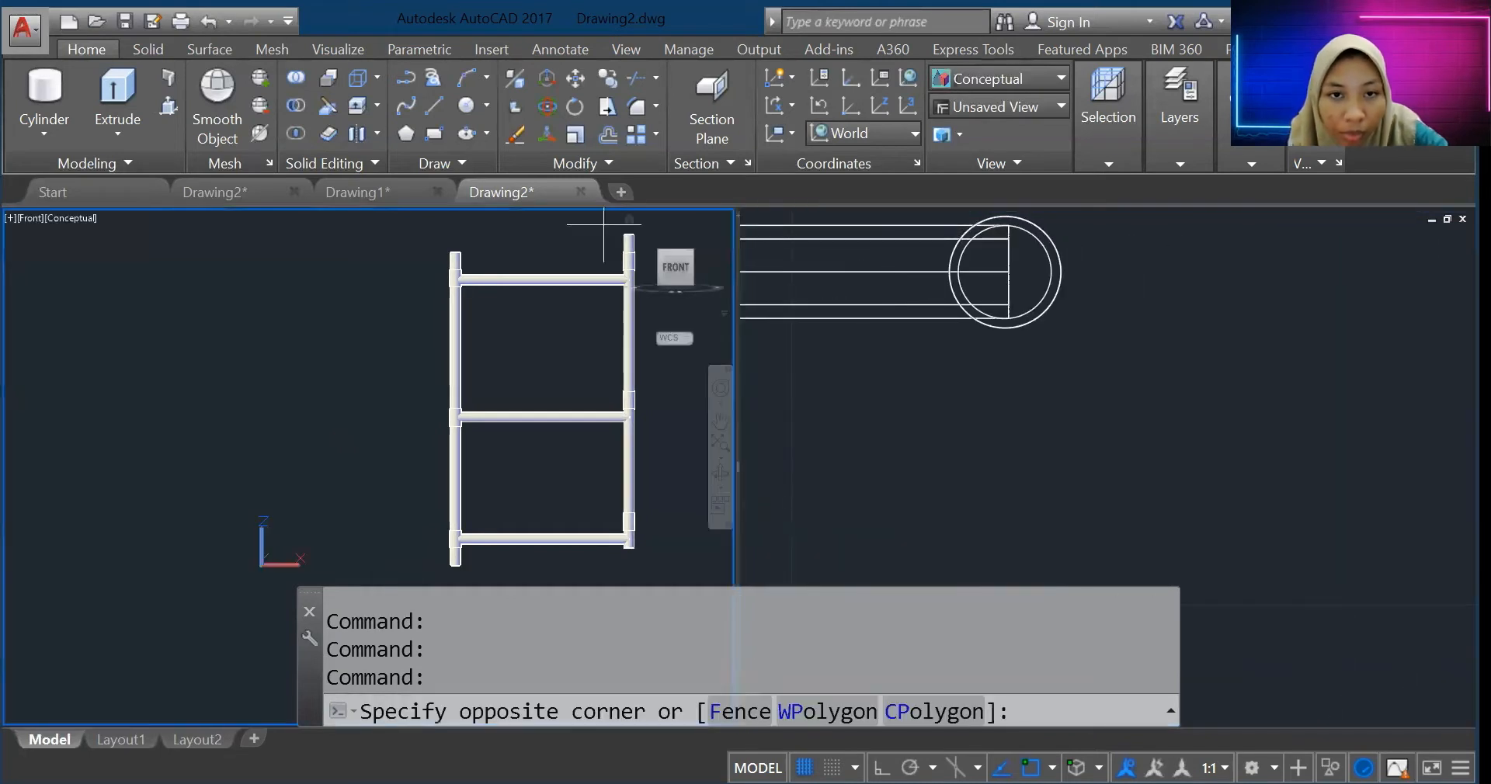
left_click(632, 492)
scroll(640, 466, "up", 1)
left_click(963, 219)
scroll(970, 216, "up", 4)
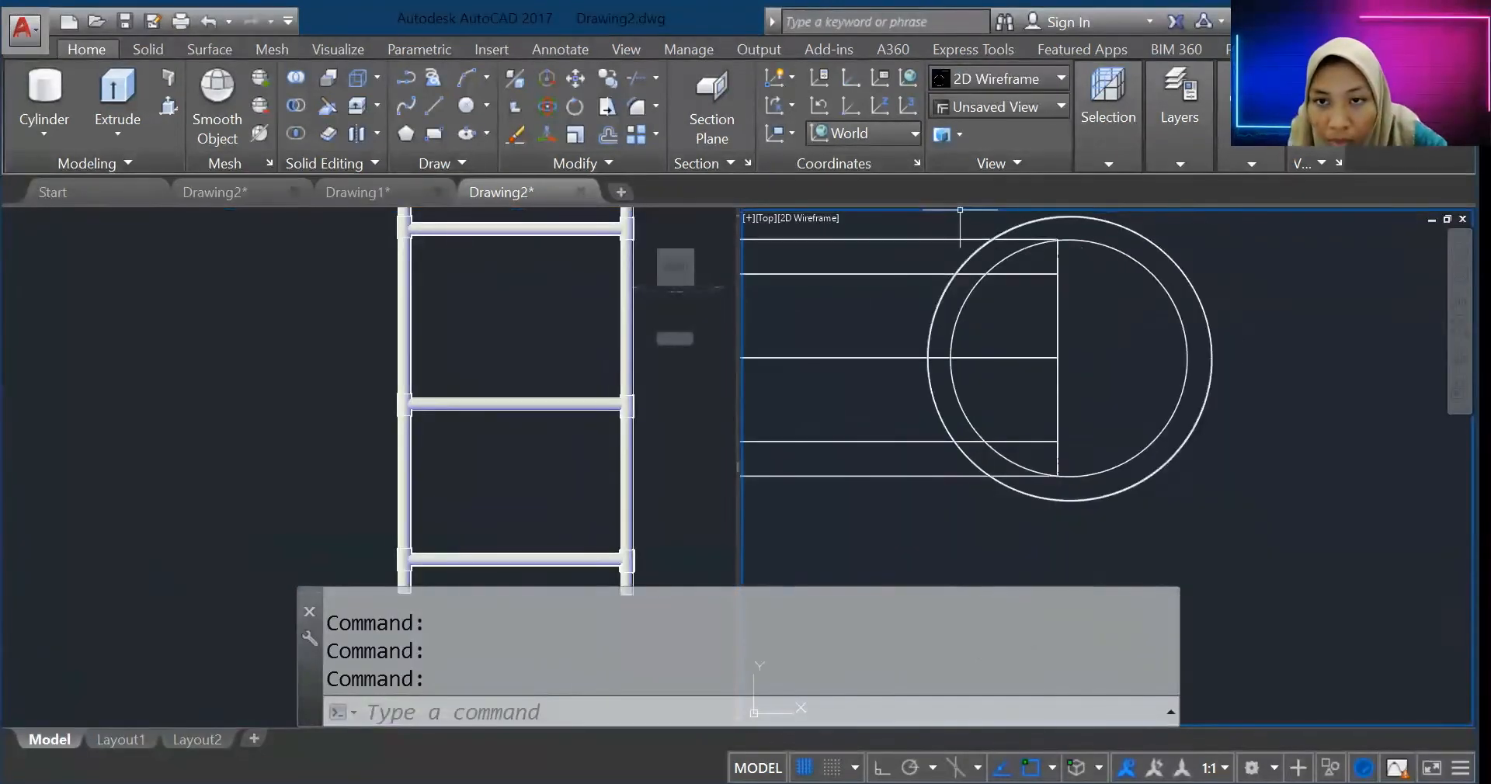
Step: Fine-adjust the copied pole in the top view so that it is centred on the ends of the horizontal tubes
left_click(960, 211)
left_click(960, 212)
left_click(918, 212)
left_click(1270, 561)
middle_click_drag(1143, 225, 1095, 430)
scroll(1044, 564, "up", 5)
left_click(982, 556)
left_click(948, 555)
key("Escape")
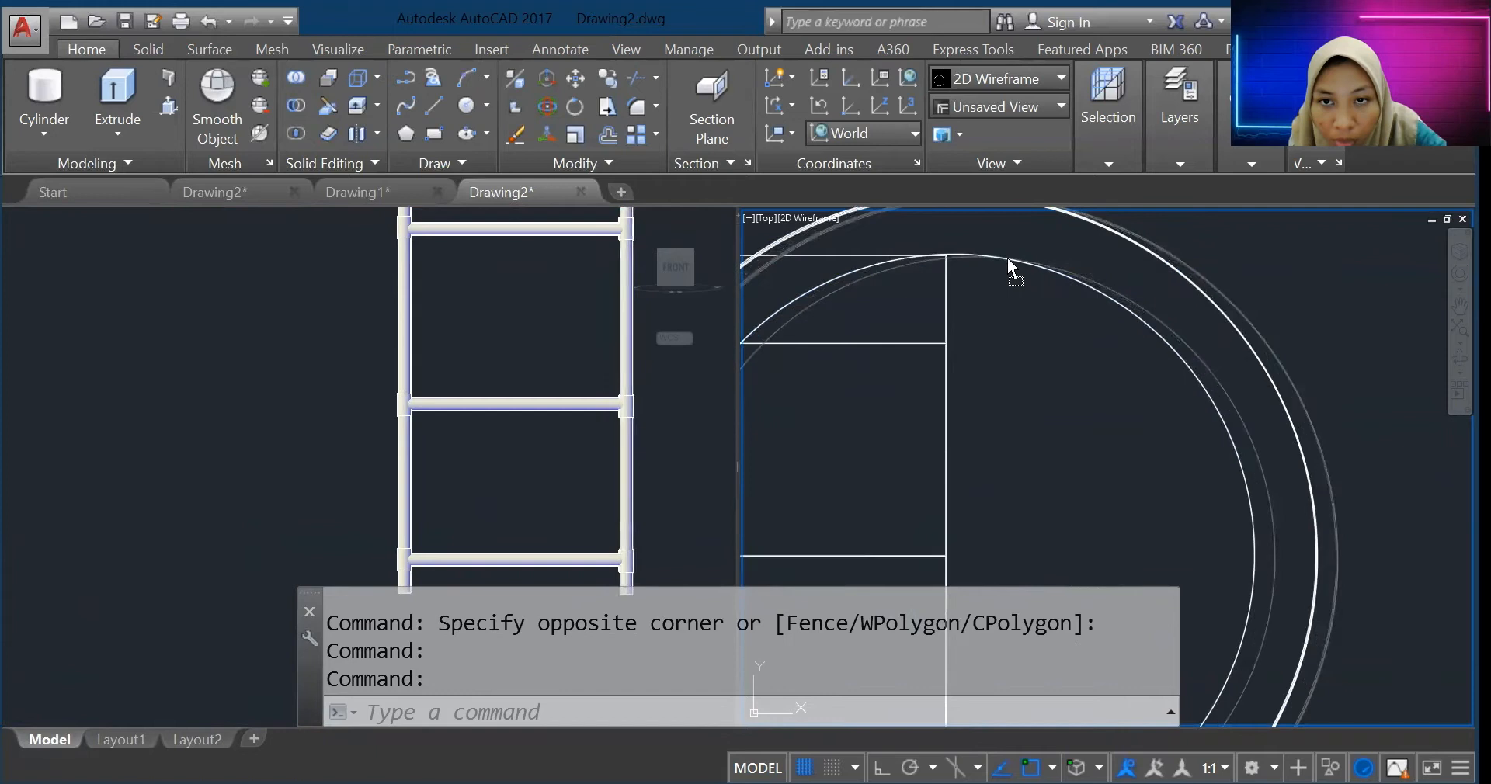
scroll(1008, 268, "down", 6)
left_click(1273, 393)
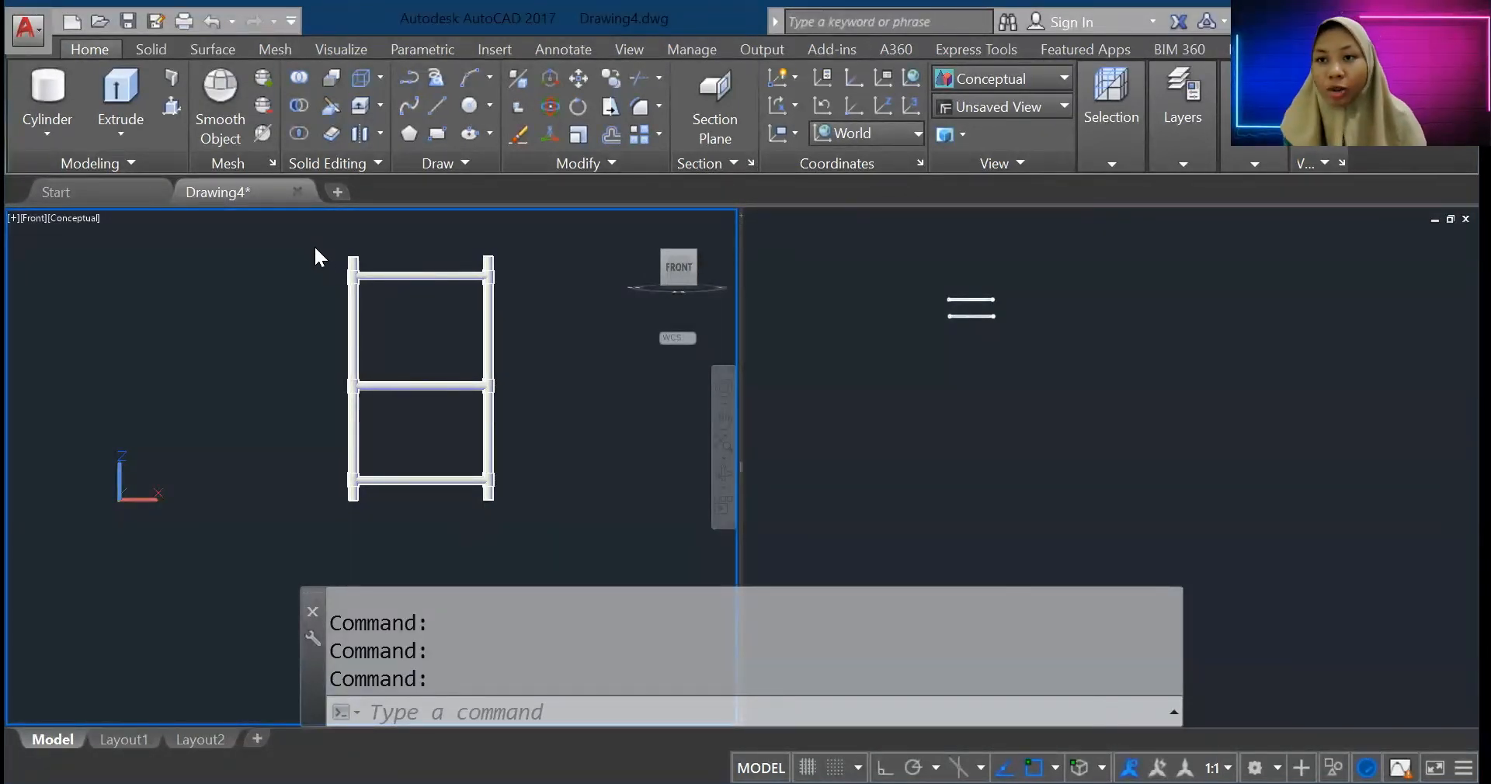
Step: Inspect the two frames from their sides, ending in the Right view, and examine the dimensioned views in Layout1 of Drawing5
left_click(649, 267)
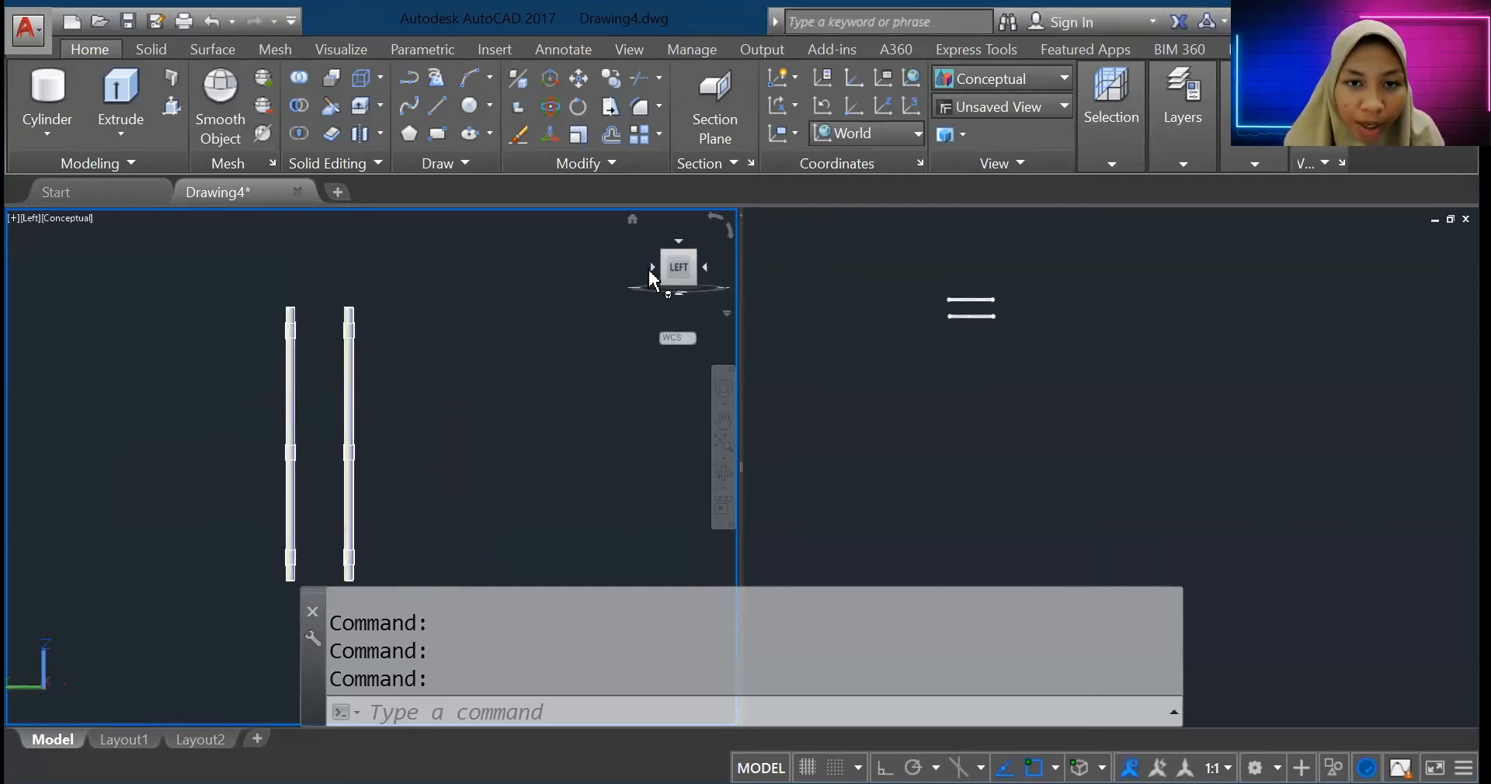
left_click(650, 268)
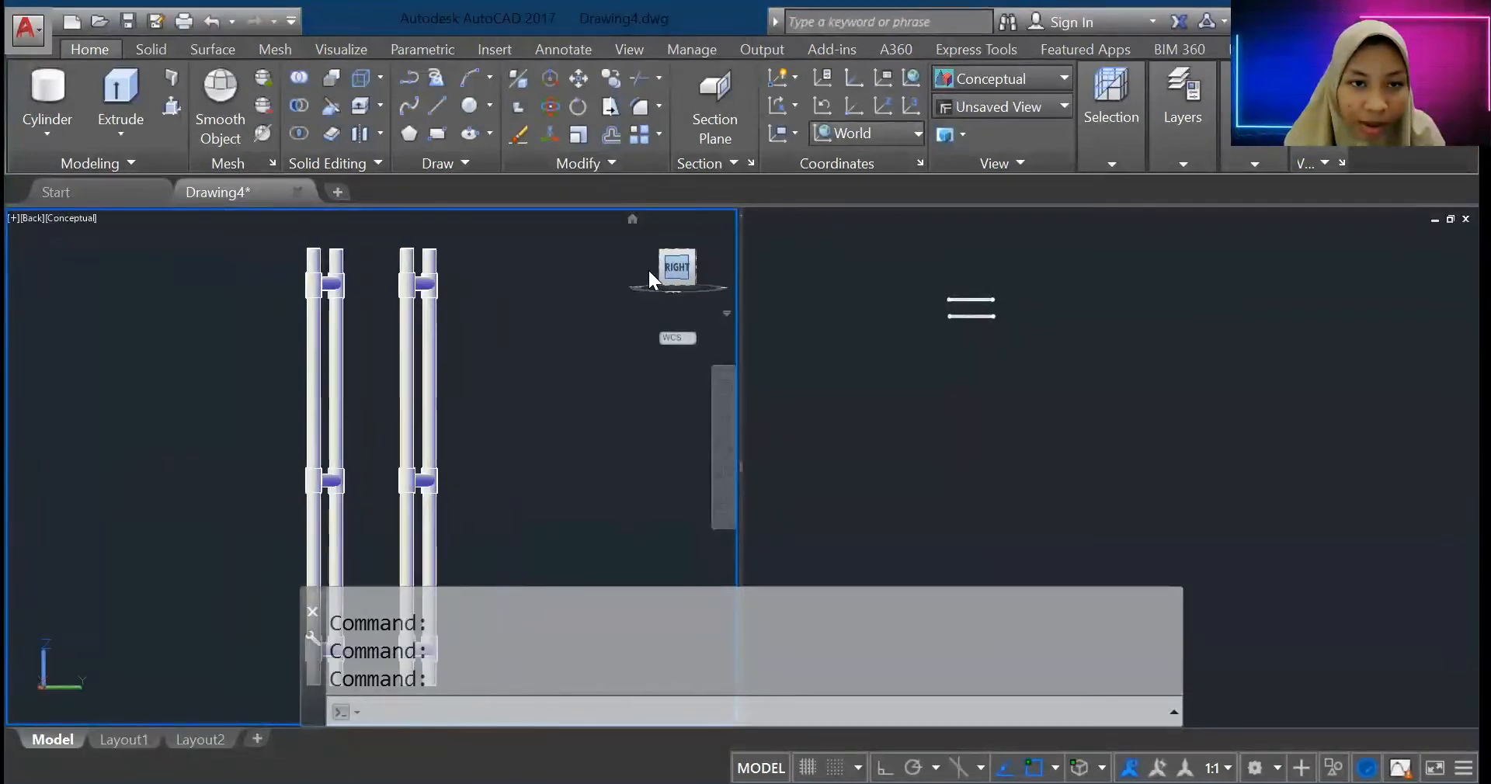
left_click(649, 268)
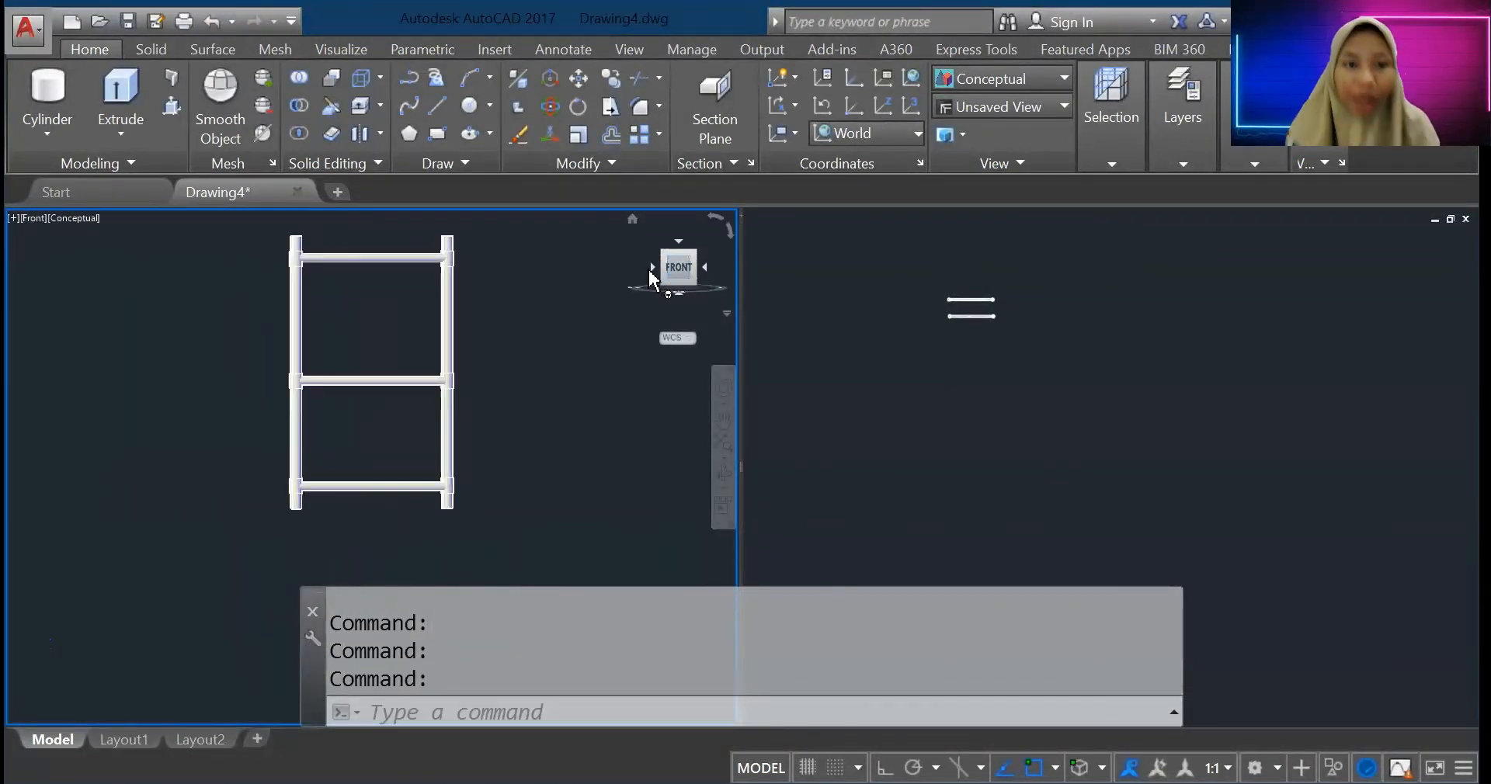
left_click(706, 268)
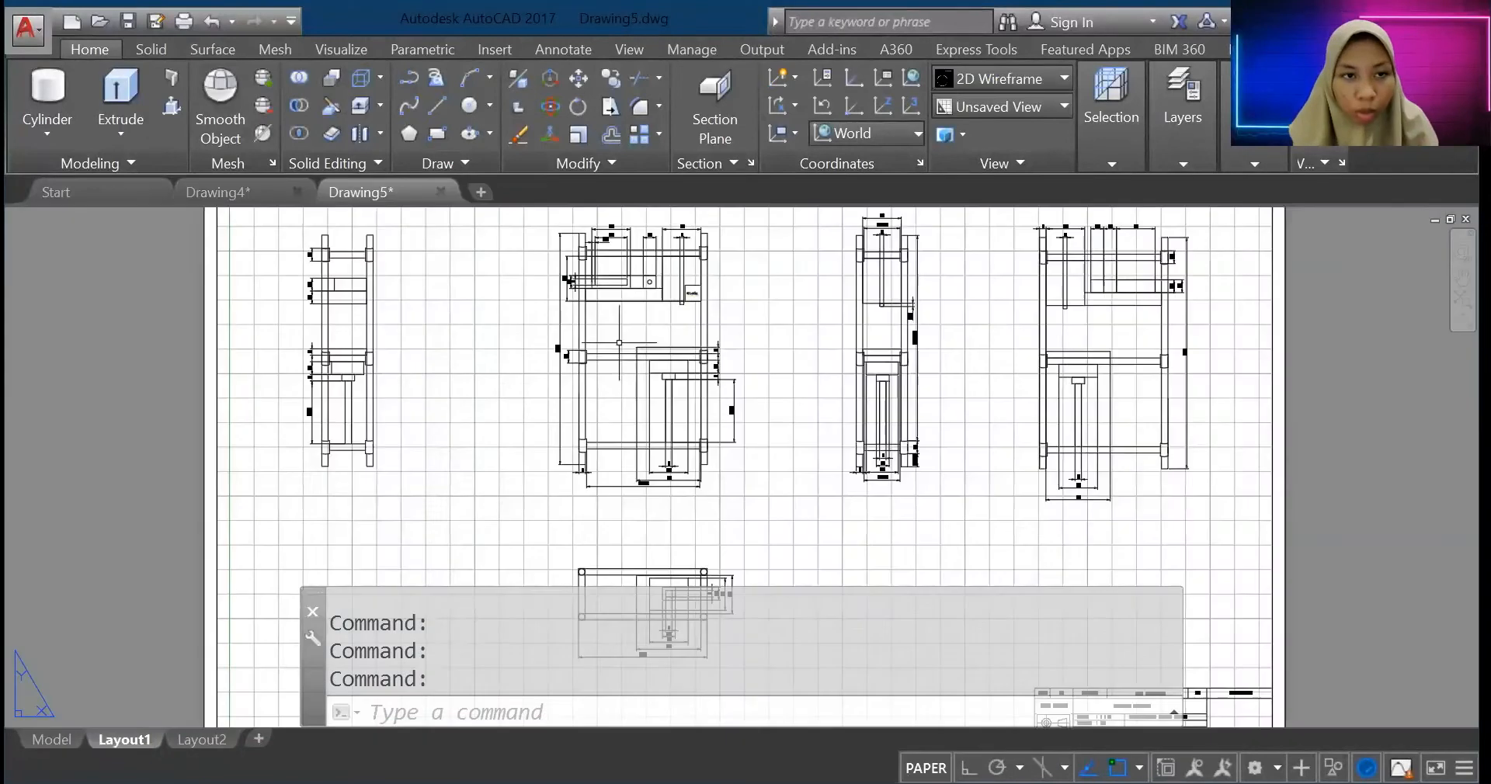
scroll(609, 332, "up", 5)
scroll(609, 332, "down", 5)
scroll(470, 372, "up", 5)
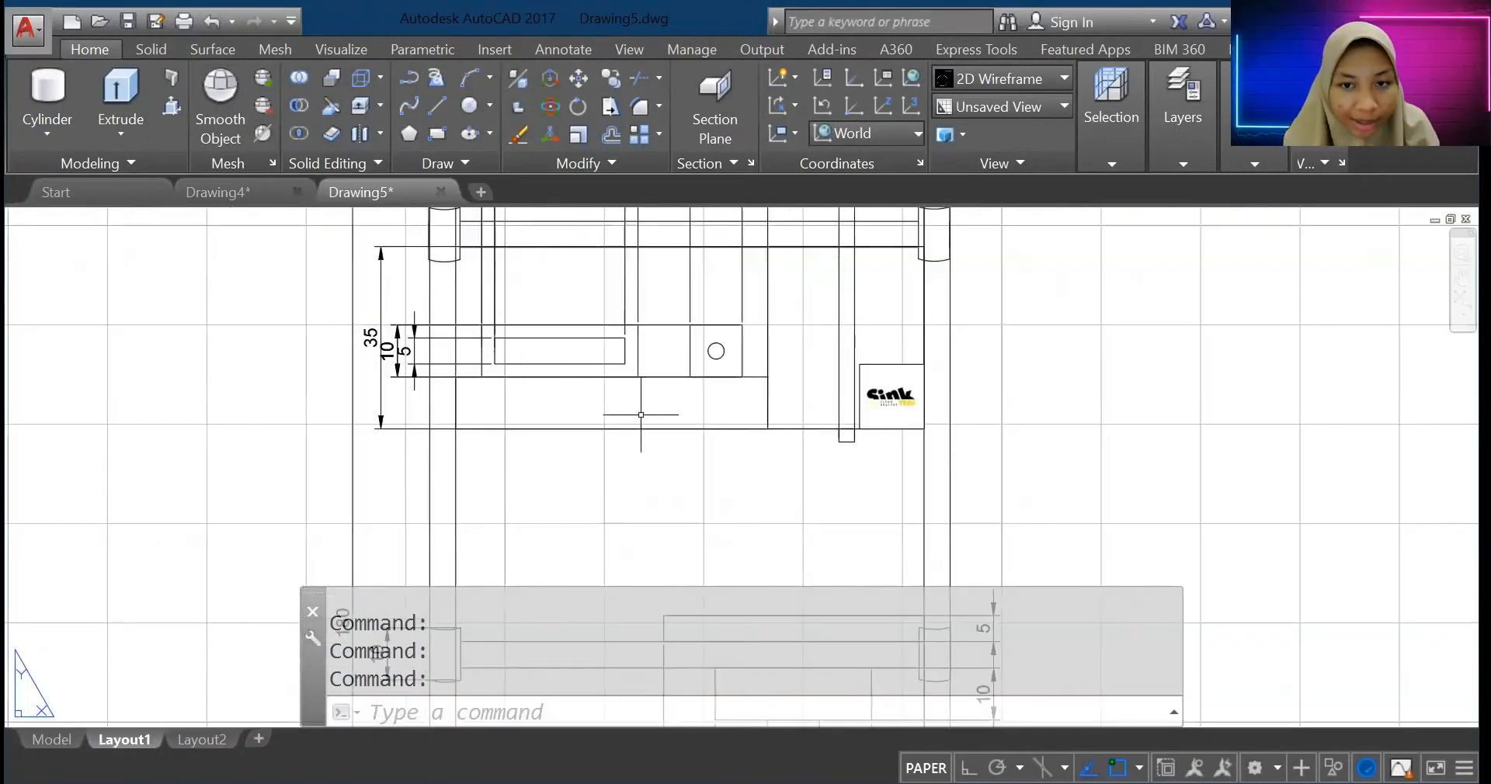
scroll(674, 415, "down", 3)
scroll(674, 415, "up", 3)
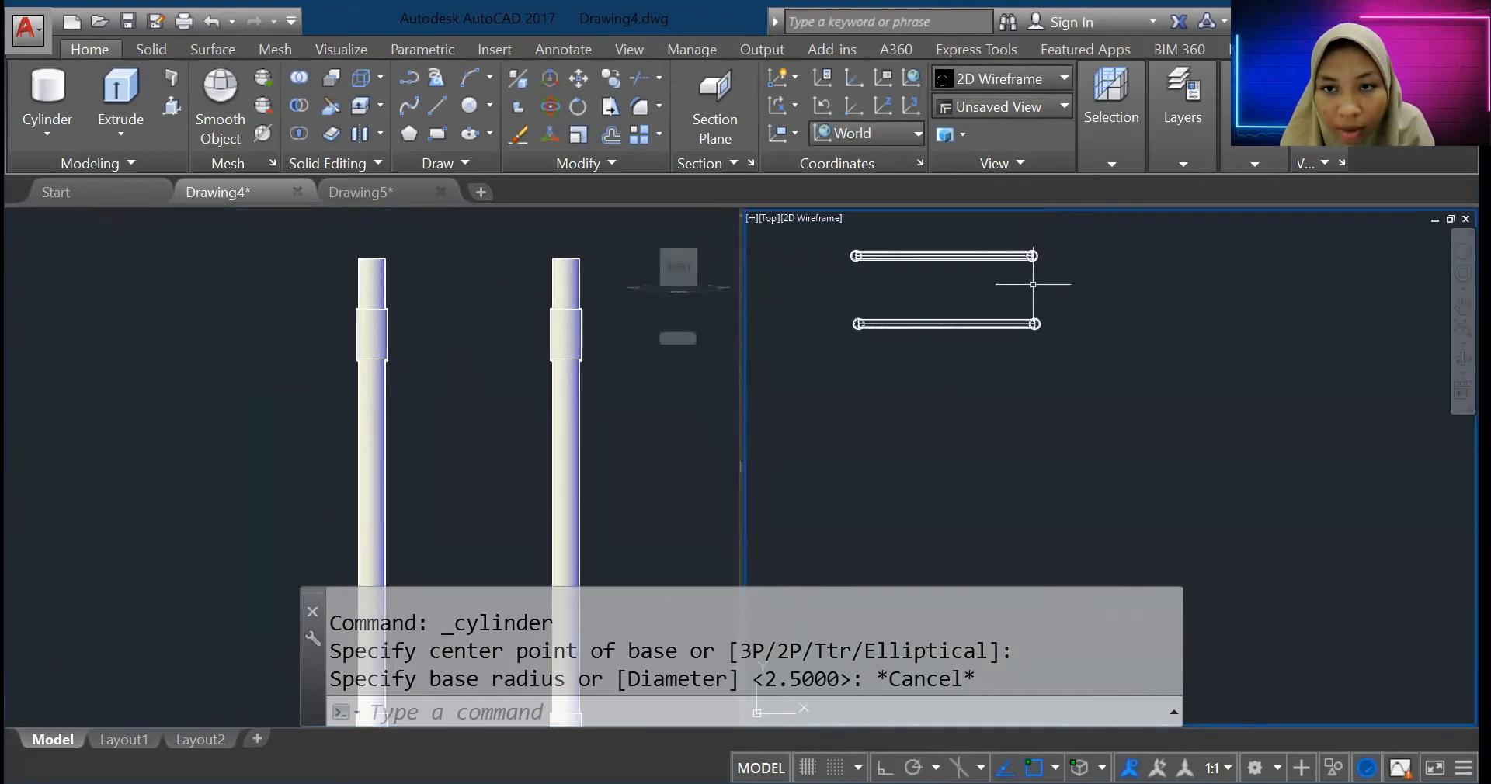
scroll(1035, 279, "up", 5)
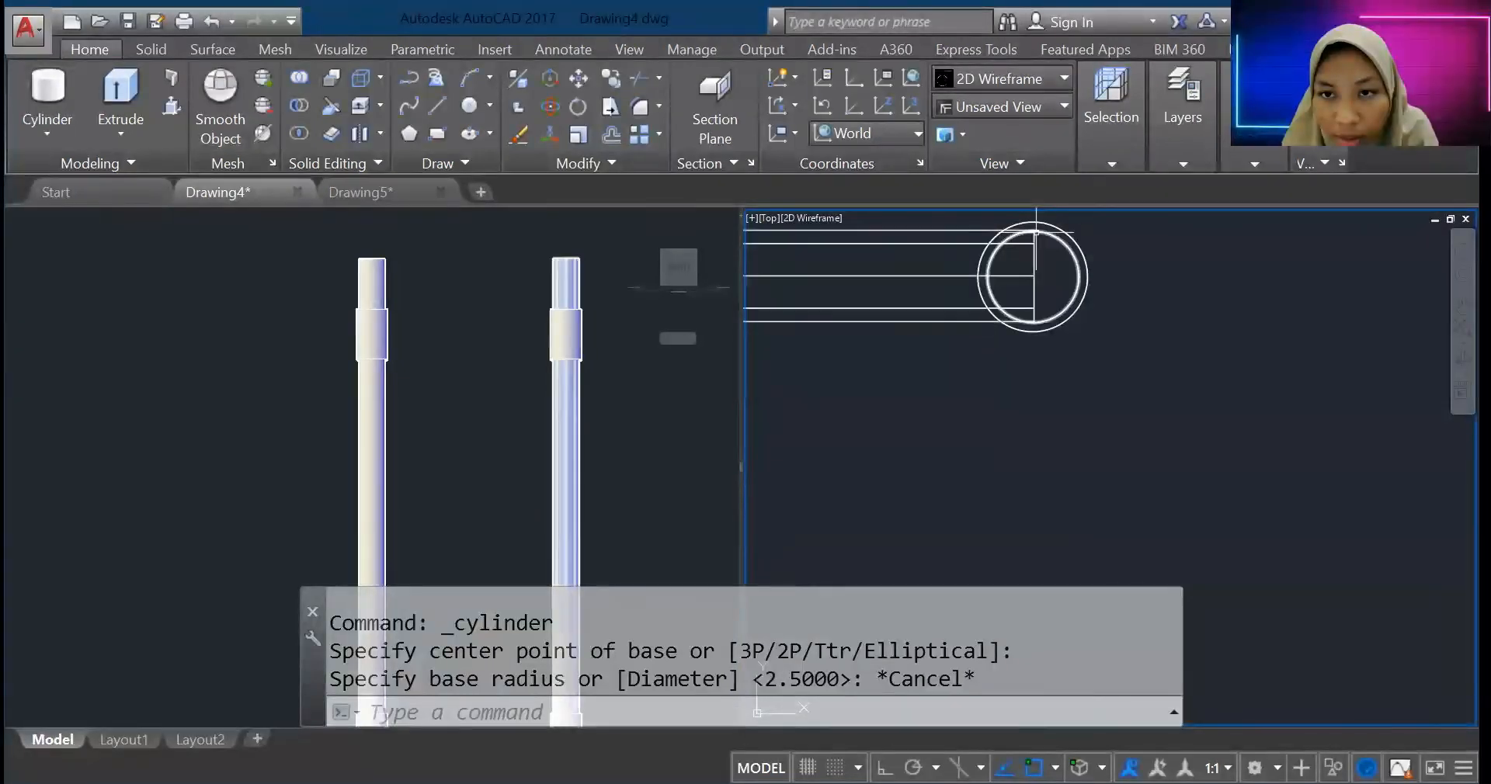
scroll(1027, 231, "up", 4)
left_click(1024, 227)
key("Escape")
left_click(47, 87)
left_click(1025, 228)
key("Escape")
key("Return")
Step: Create a cylinder with base radius 2.5 and height 40 at the centre of the rear frame's end pole in the top view
left_click(46, 87)
left_click(1025, 344)
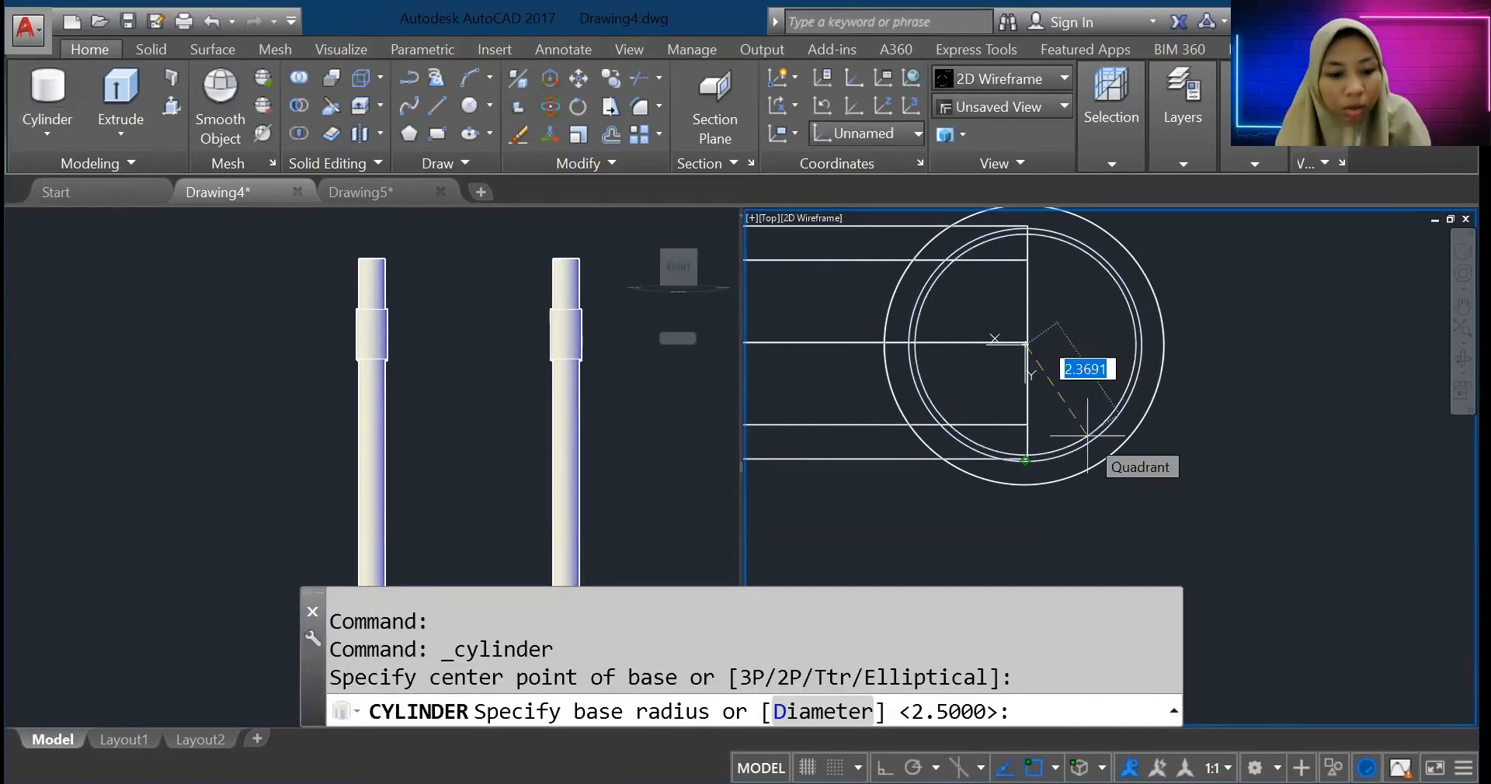
type("2.")
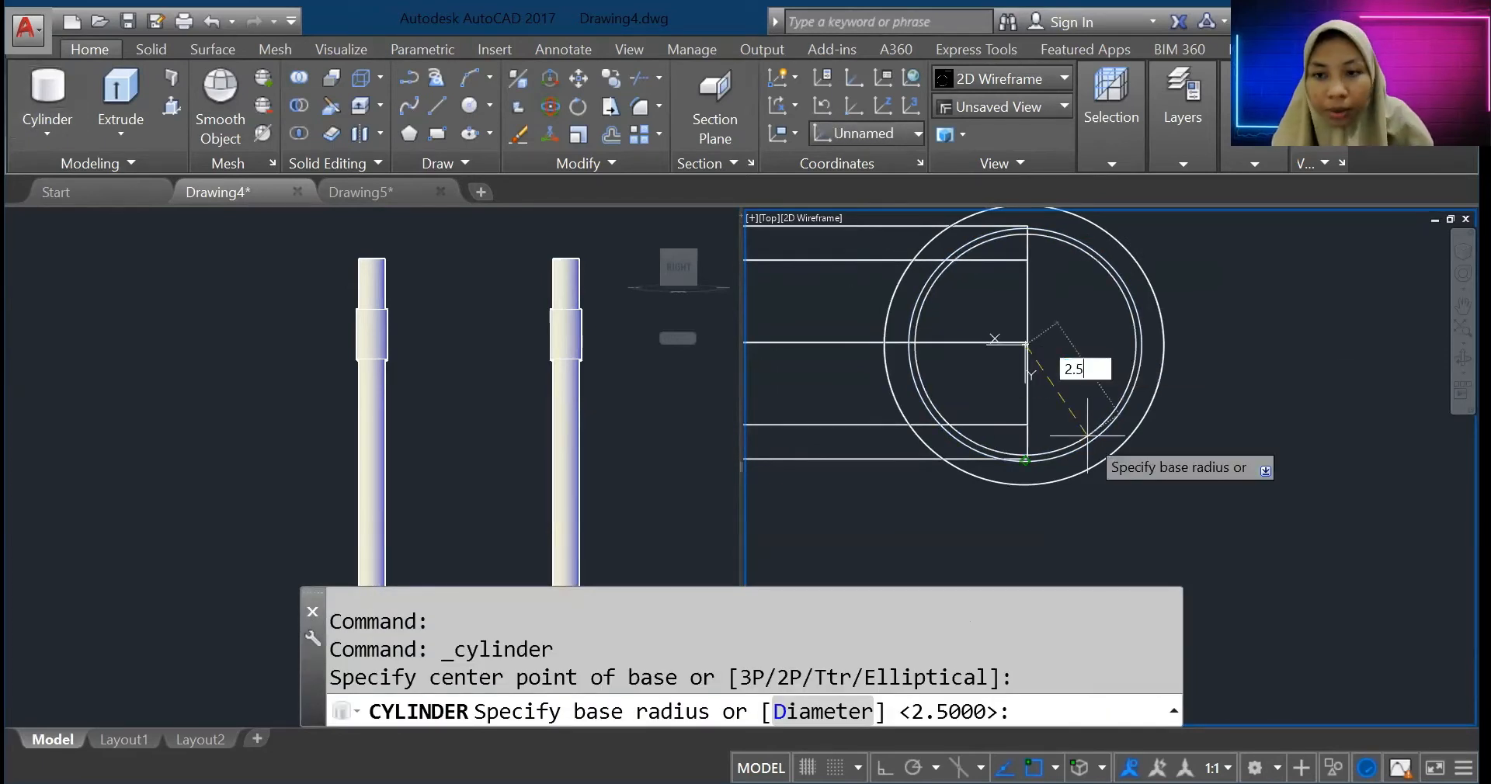
type("5")
key("Return")
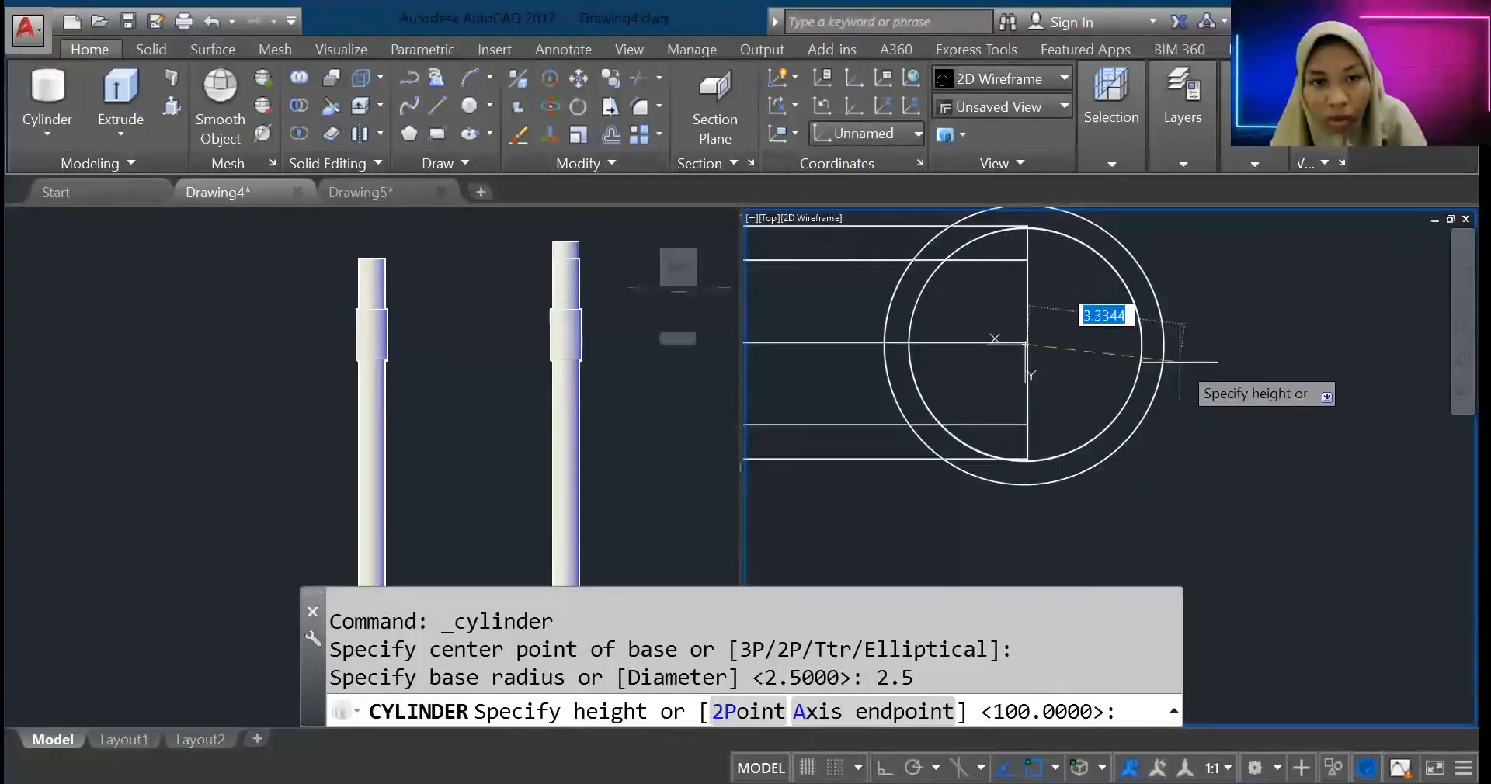
type("40")
key("Return")
Step: Move the short cylinder into the gap between the two poles in the right view
left_click(552, 274)
scroll(569, 239, "down", 3)
left_click_drag(573, 232, 534, 342)
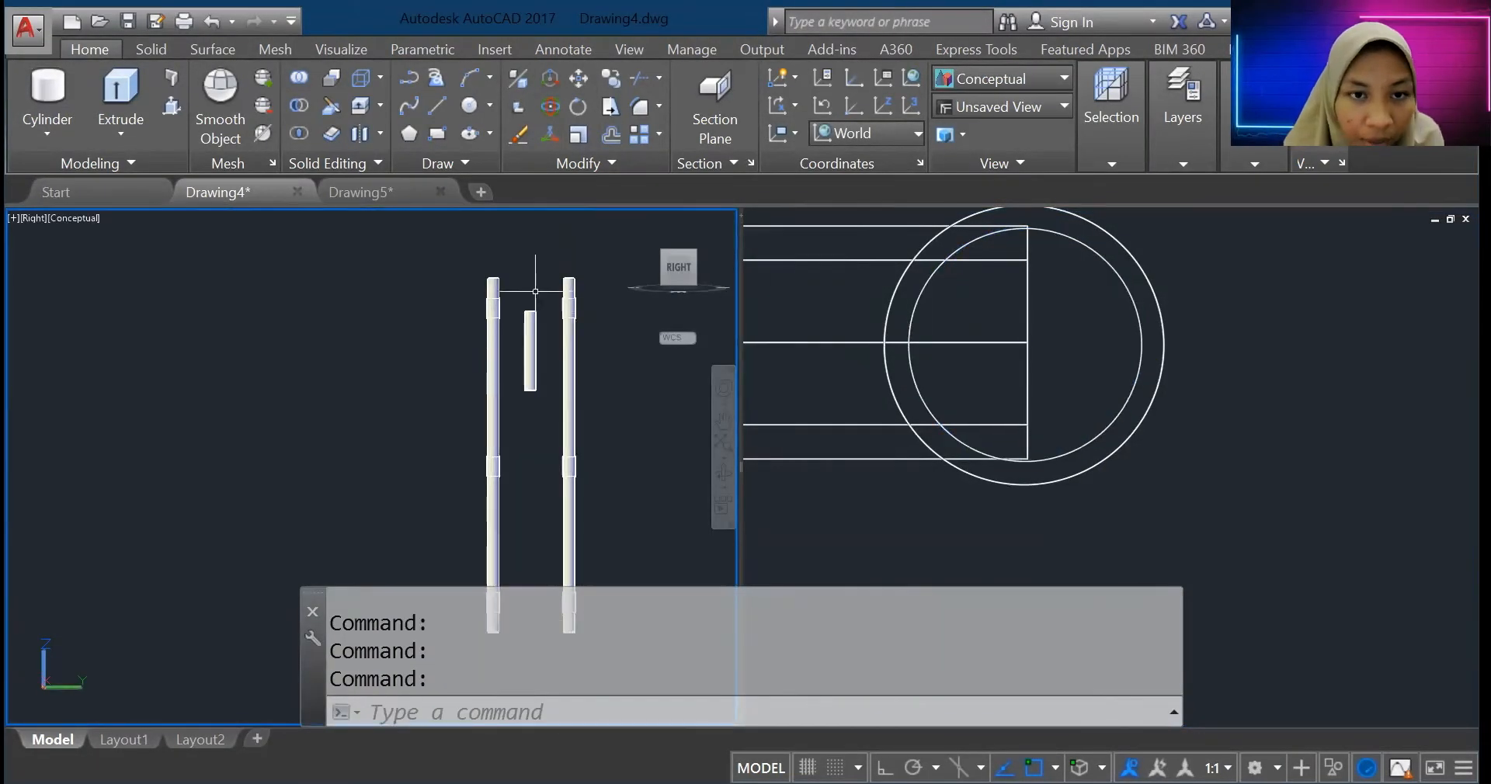
scroll(544, 327, "up", 6)
scroll(543, 328, "down", 4)
scroll(543, 328, "up", 2)
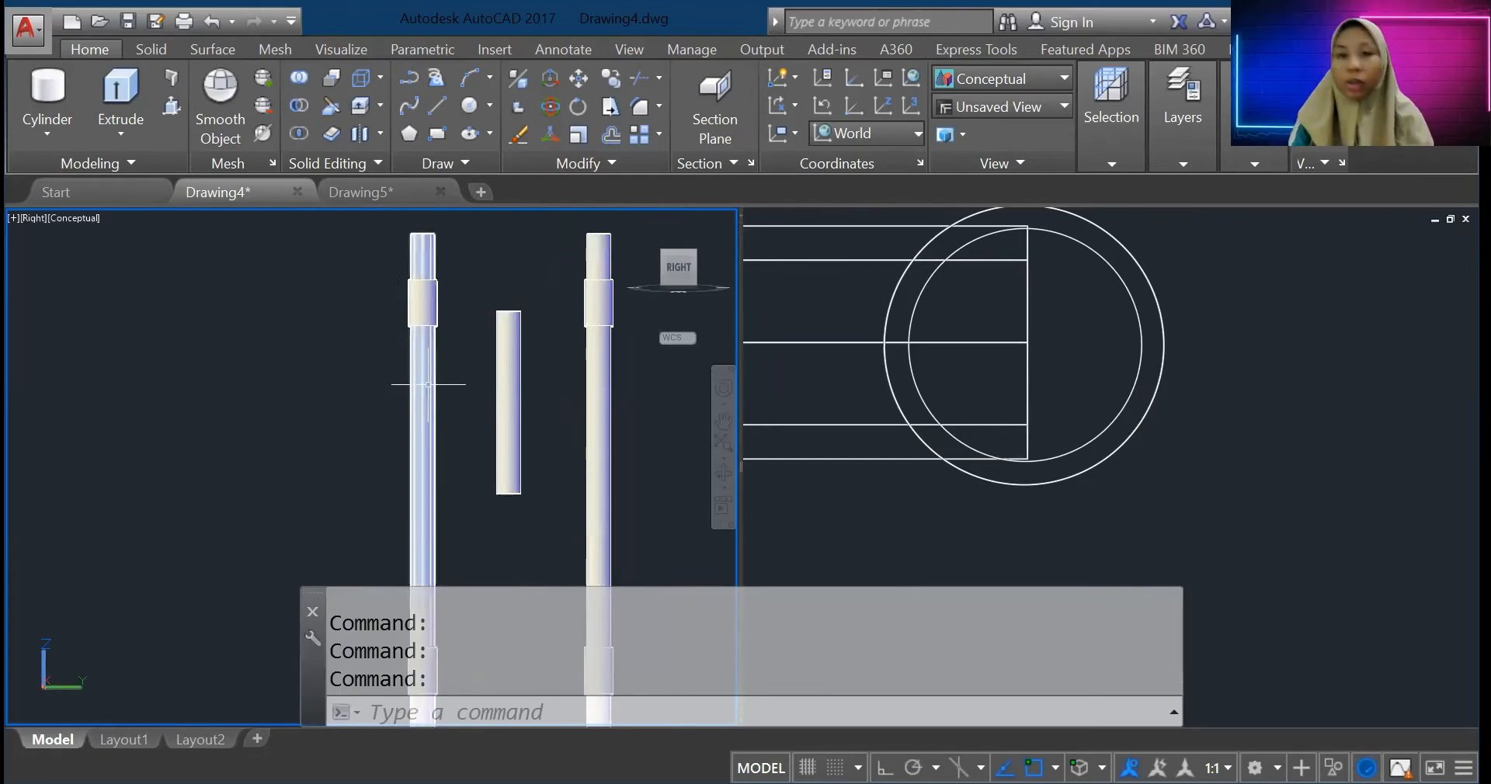
Step: Rotate the short cylinder 90 degrees with the Rotate Gizmo so that it spans the two poles
left_click(507, 346)
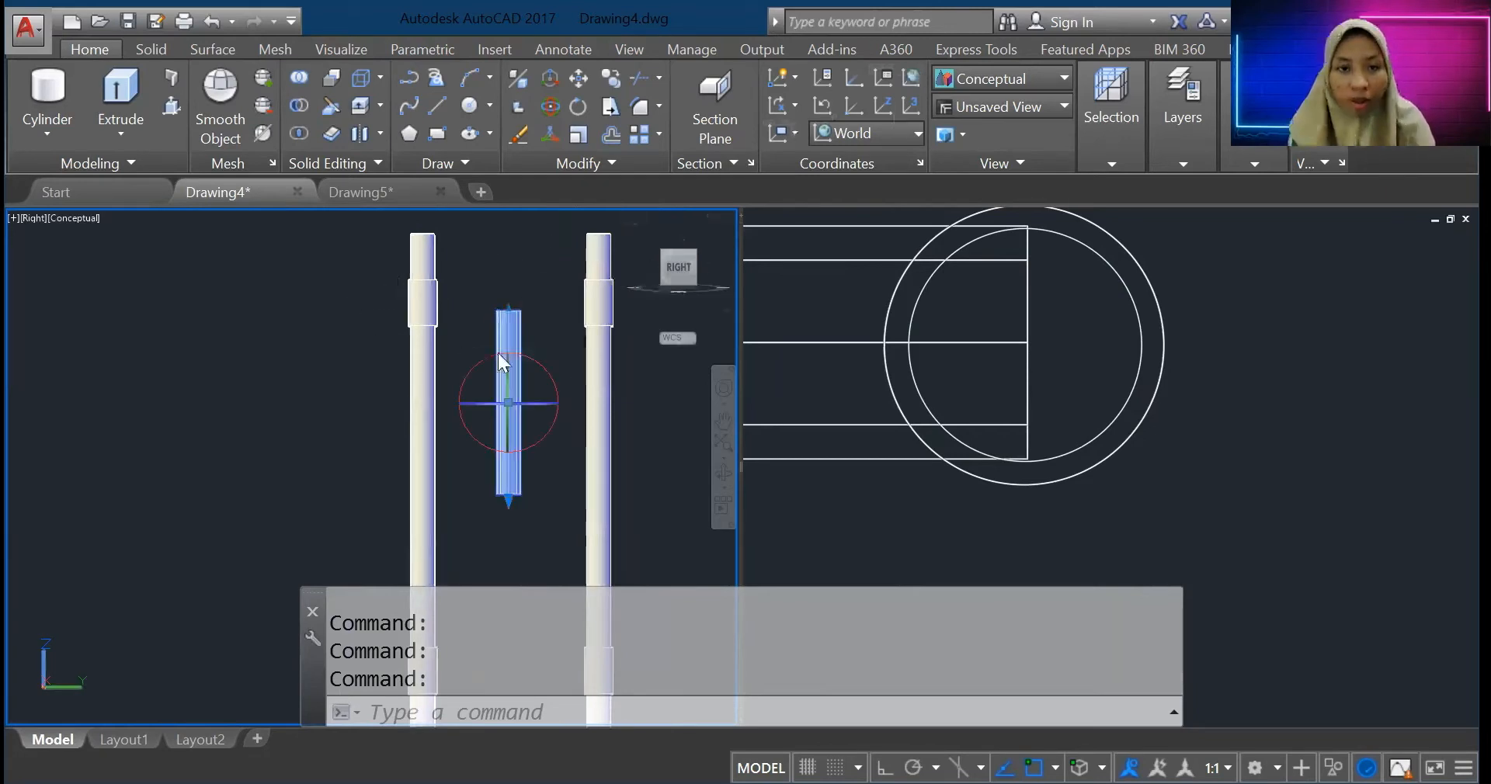
left_click(508, 402)
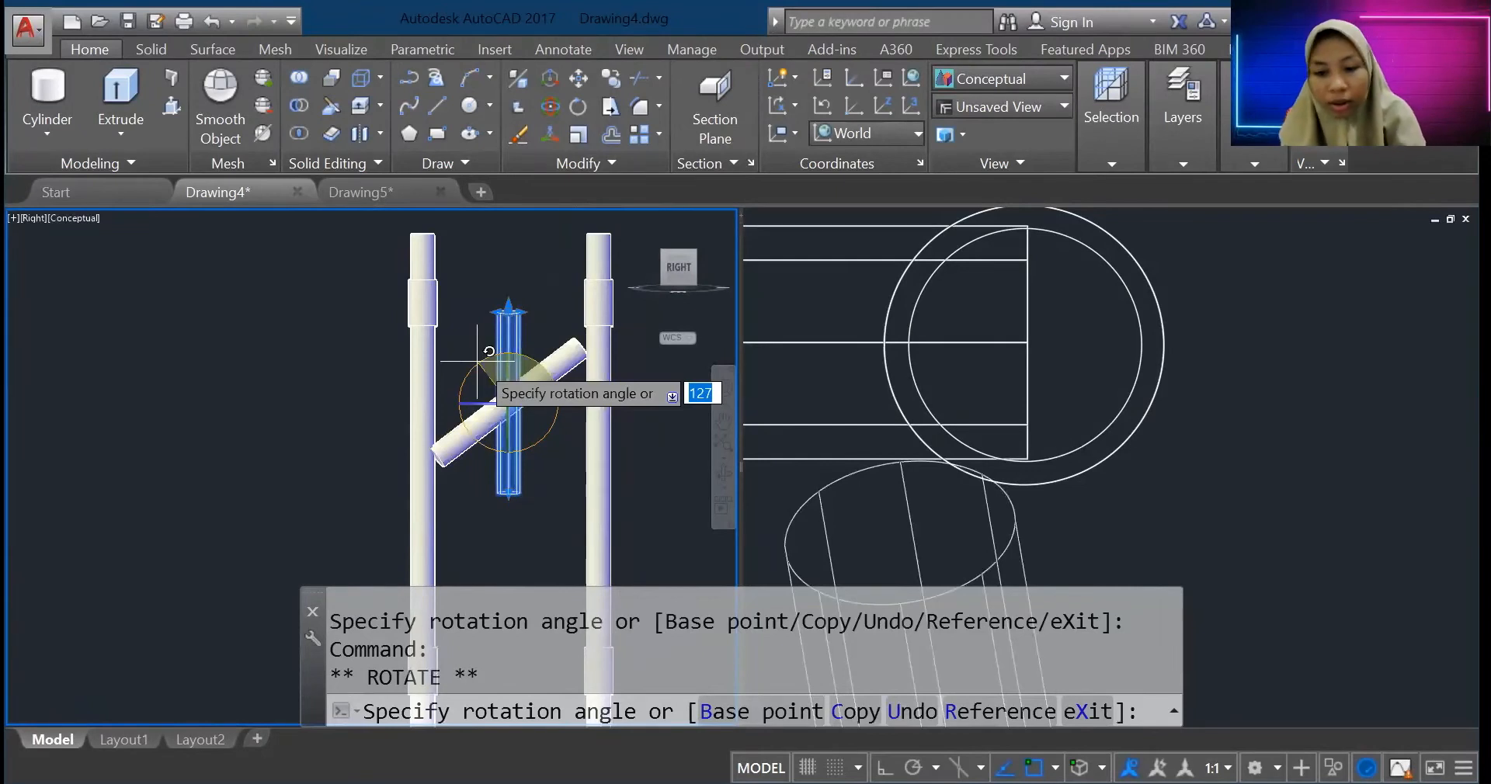
type("90")
key("Return")
scroll(510, 396, "up", 3)
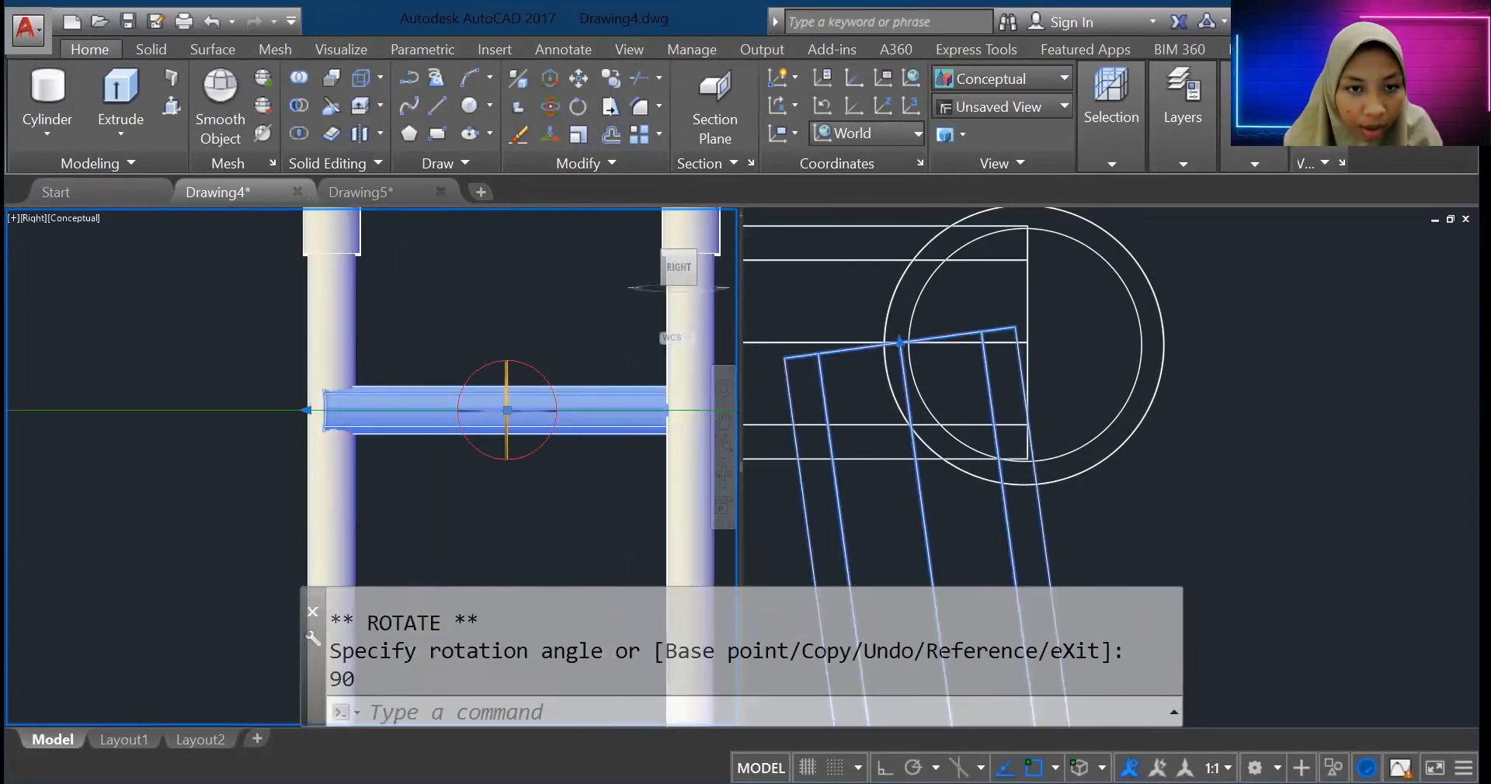
Step: Erase the skewed short cylinder between the two frames in the top view
key("ctrl+z")
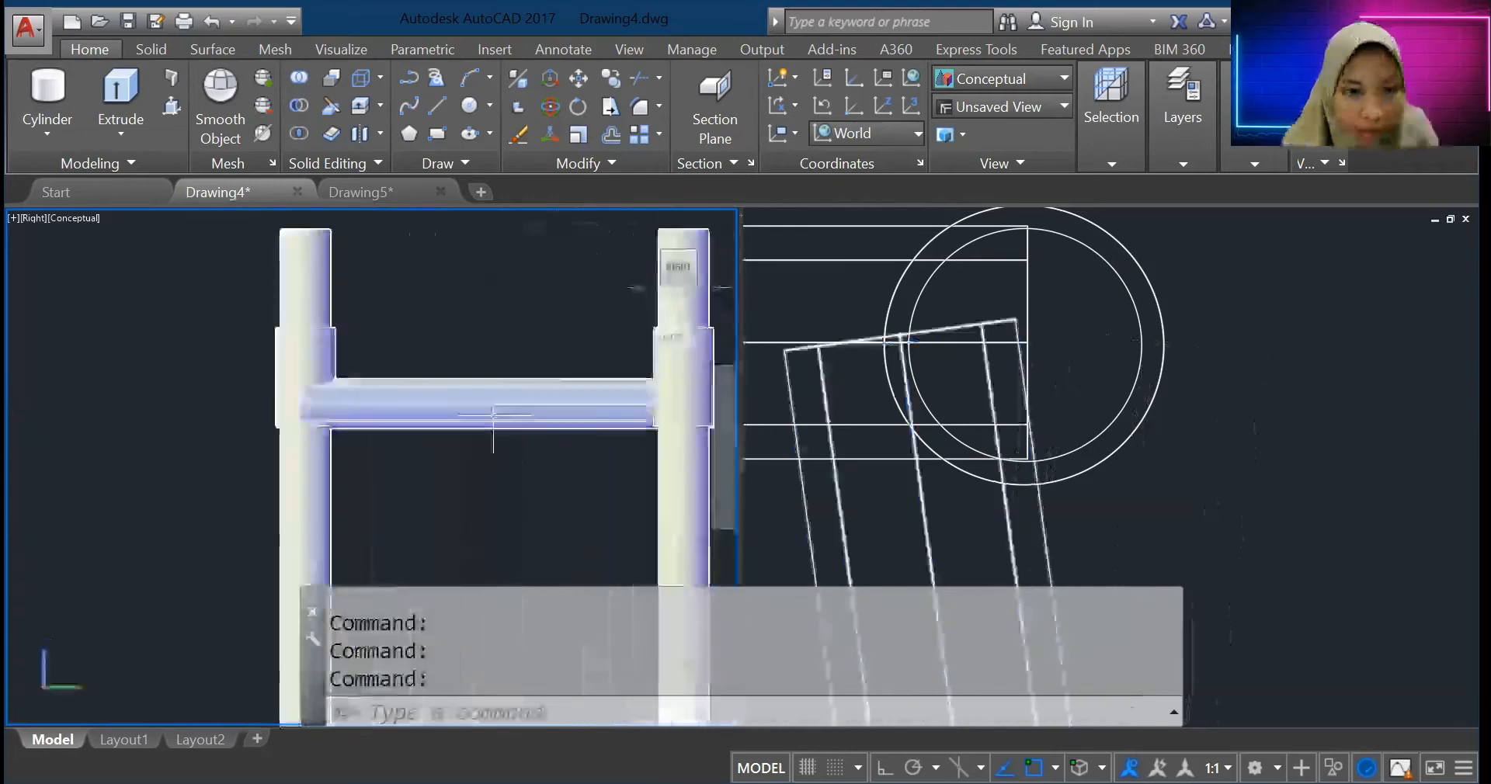
scroll(716, 351, "down", 6)
left_click(1118, 388)
scroll(1118, 388, "down", 10)
left_click(1118, 474)
key("Delete")
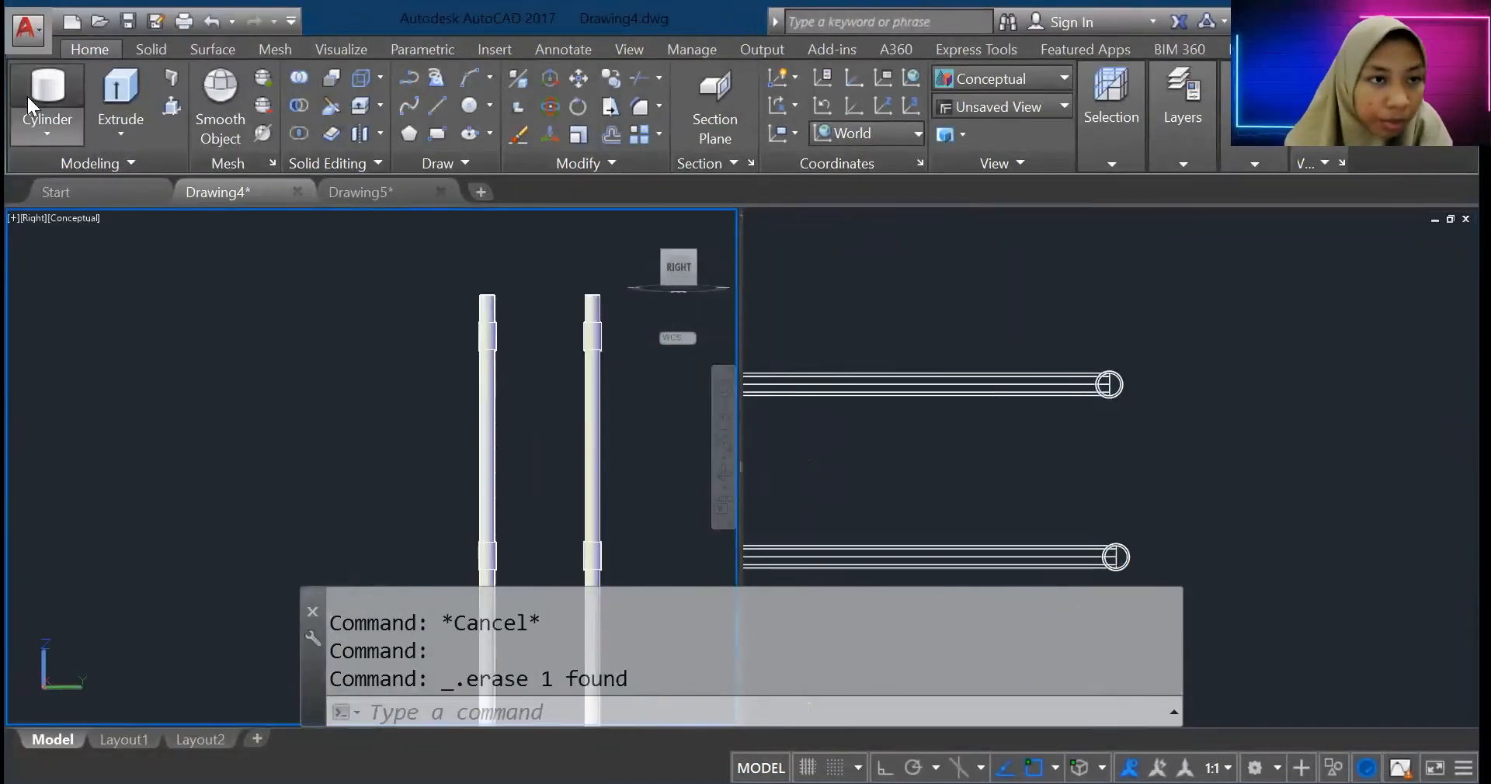
left_click(47, 101)
left_click(1110, 385)
key("Escape")
Step: Create a replacement cylinder with base radius 2.5 and height 40 at the centre of the rear frame's end pole
scroll(1114, 397, "up", 6)
scroll(1134, 340, "up", 6)
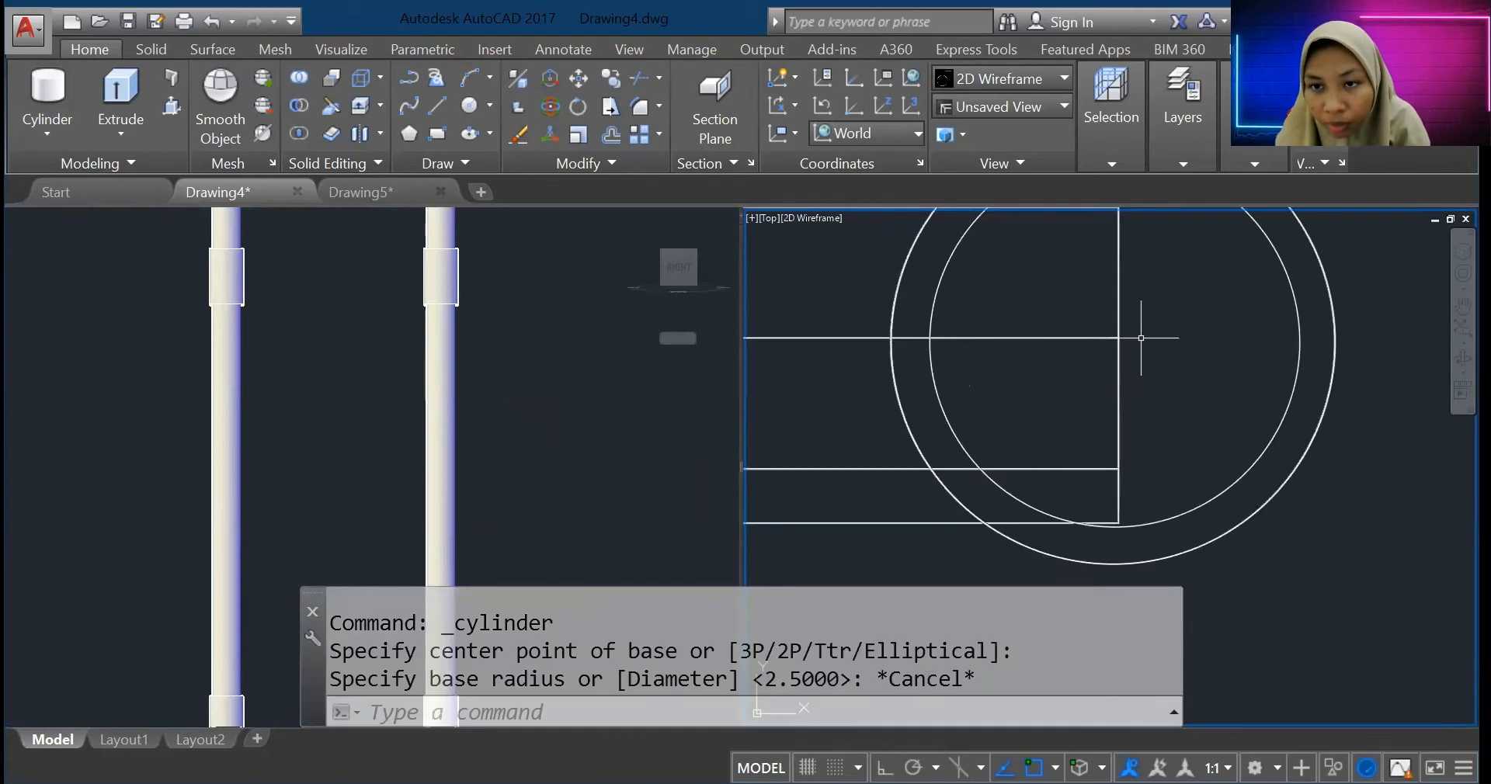
key("Return")
left_click(1117, 341)
type("2.5")
key("Return")
type("40")
key("Return")
Step: Rotate the replacement cylinder 90 degrees and place it between the two poles at the upper collars in the right view
left_click(440, 370)
left_click(484, 250)
type("90")
key("Return")
left_click_drag(448, 259, 407, 339)
Step: Move the short connecting tube in the top view so that its end is centred on the rear pole
left_click(1136, 430)
scroll(1087, 233, "up", 3)
left_click(1142, 490)
left_click(1114, 505)
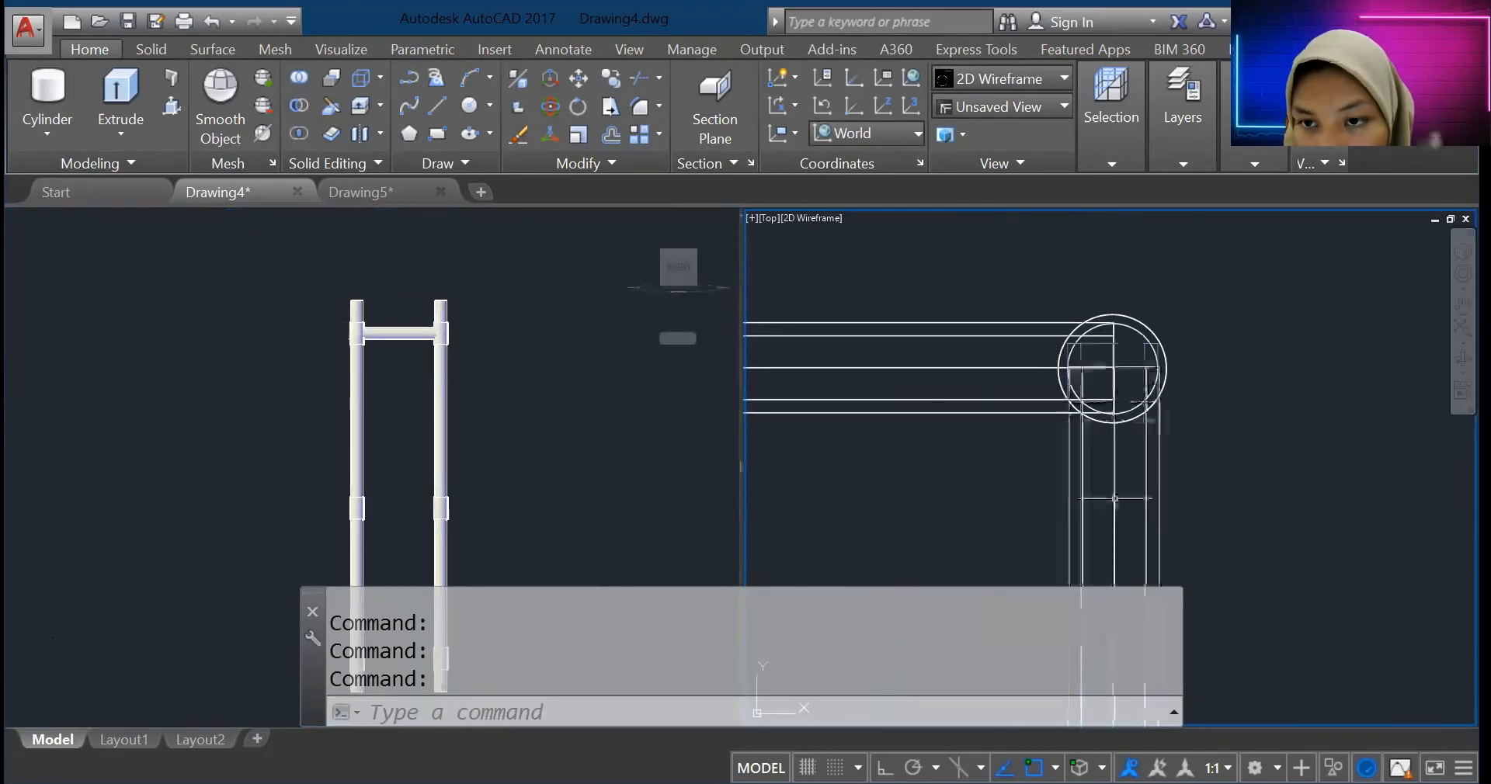
left_click_drag(1115, 509, 1171, 532)
scroll(1174, 311, "down", 5)
left_click(1191, 388)
left_click(1192, 403)
scroll(1191, 404, "up", 5)
scroll(1049, 408, "down", 5)
Step: Shift the front frame in the top view so that its end pole lines up with the short connecting tube
left_click(1053, 406)
left_click(1032, 440)
scroll(1049, 425, "up", 5)
left_click_drag(858, 305, 886, 333)
left_click(1103, 368)
left_click(955, 339)
scroll(934, 302, "up", 8)
left_click(898, 511)
left_click_drag(898, 527, 908, 504)
scroll(908, 505, "down", 10)
scroll(909, 505, "down", 4)
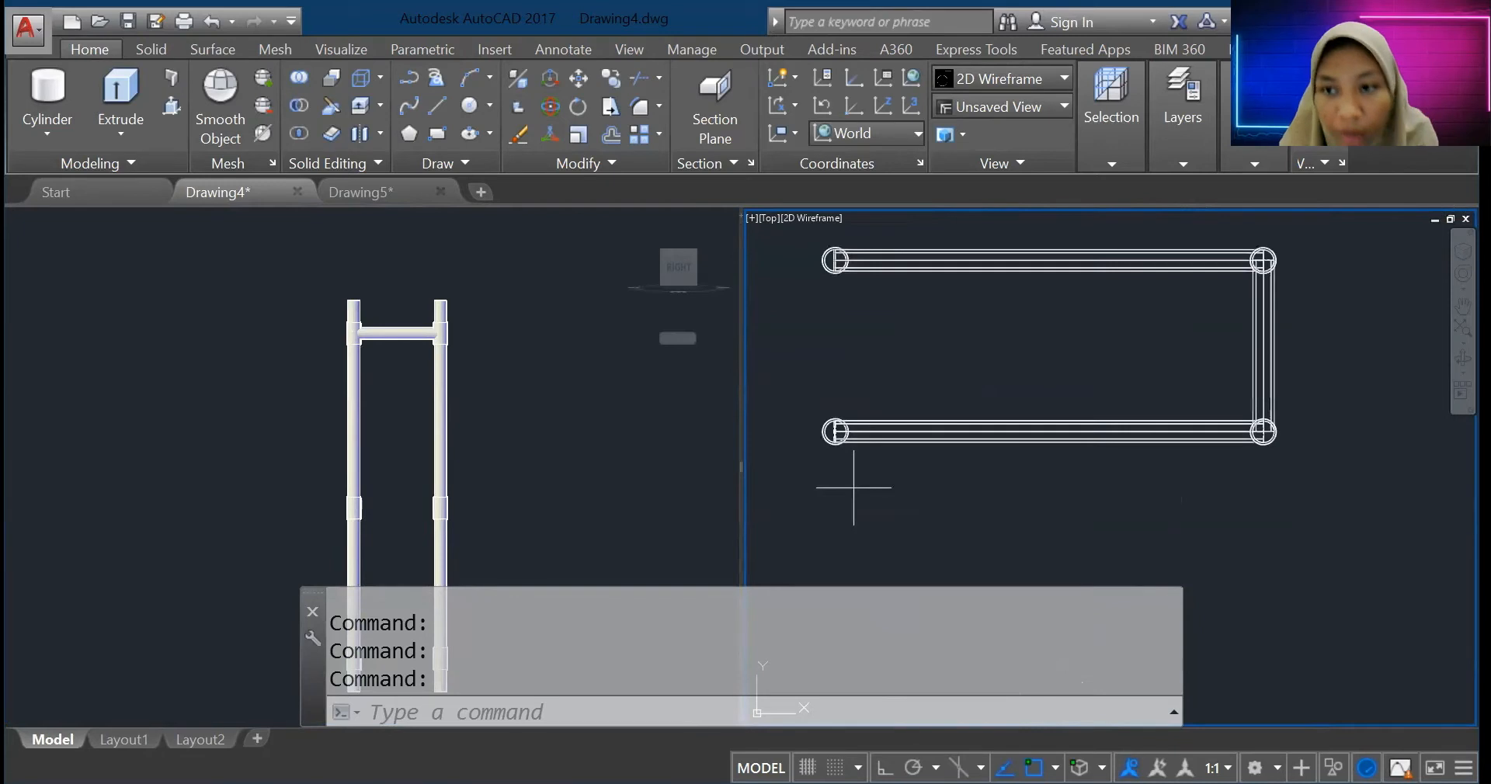
left_click(1263, 431)
left_click(1261, 514)
key("Escape")
key("Escape")
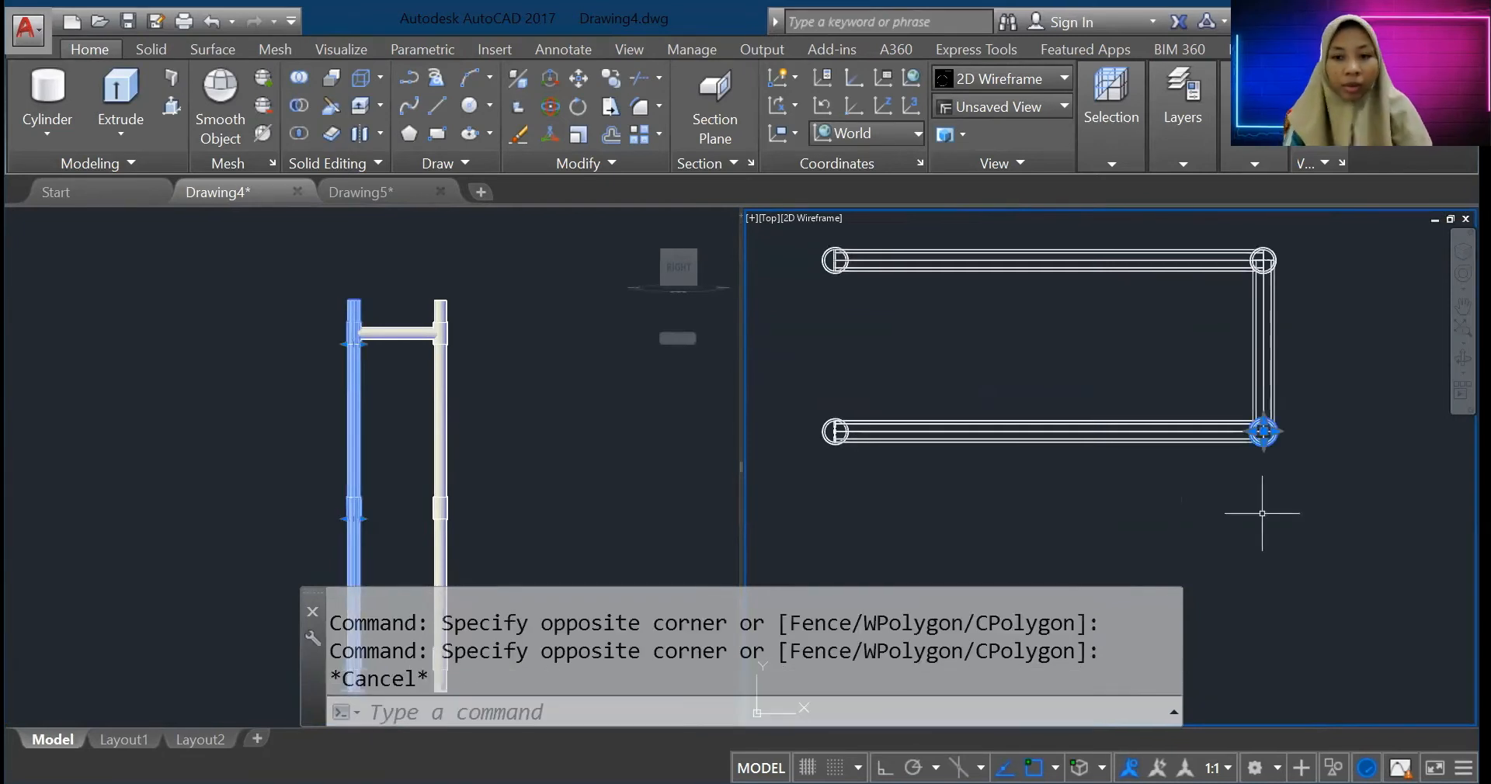
Step: Create a cylinder with base radius 2.5 and height 40 at the centre of the front frame's end pole
scroll(746, 396, "down", 5)
left_click(435, 426)
scroll(426, 435, "down", 2)
scroll(429, 470, "up", 1)
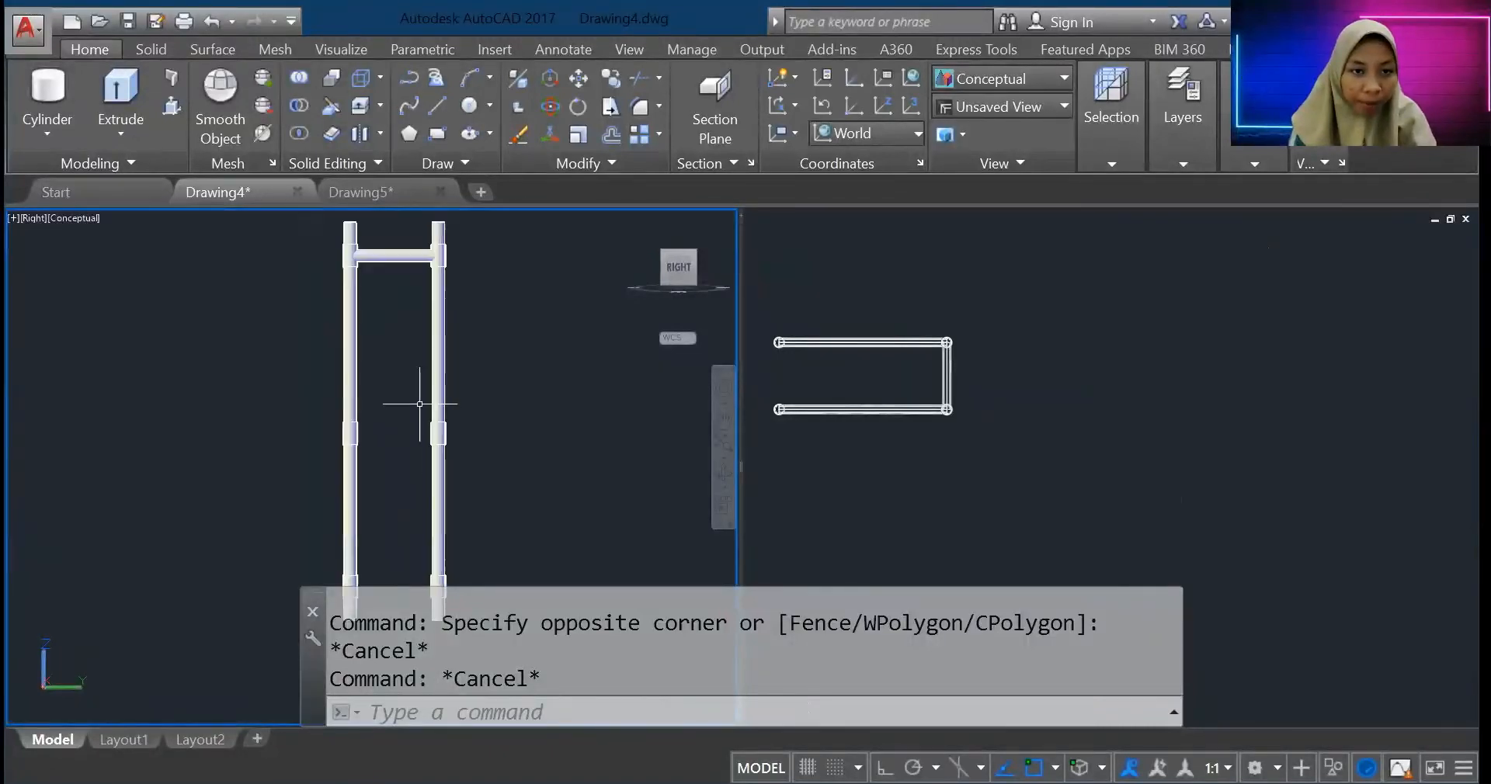
left_click(47, 86)
left_click(868, 419)
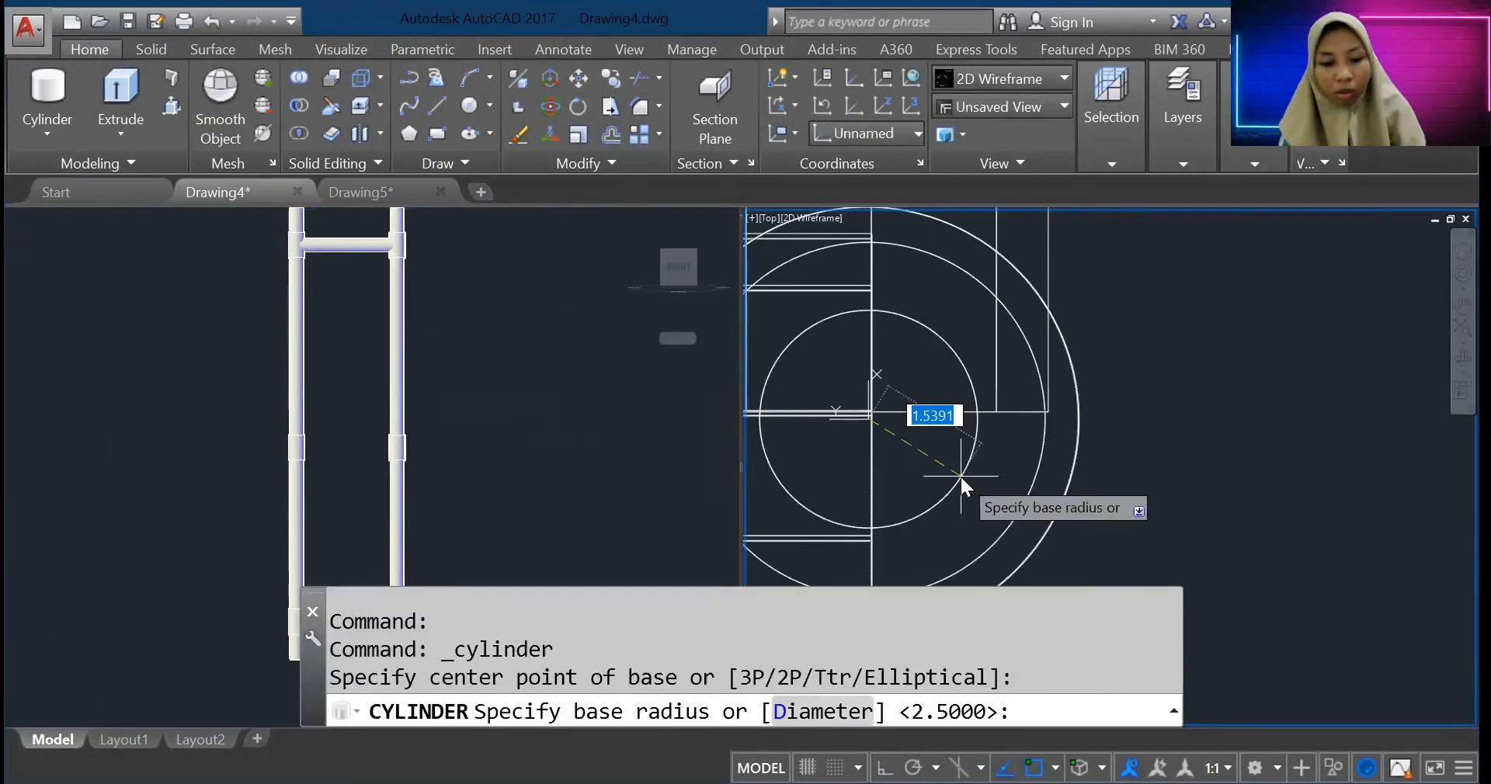
type("2.5")
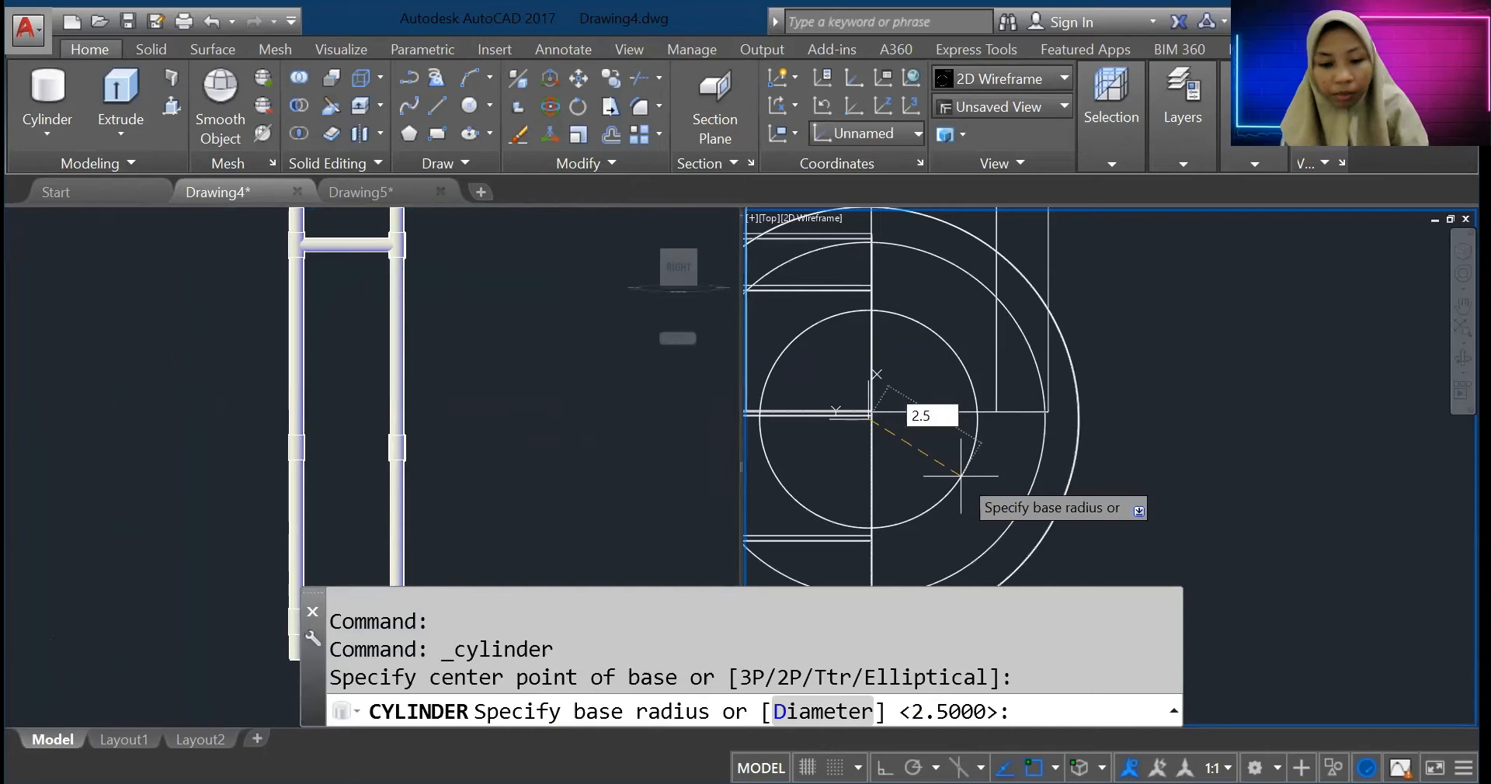
key("Return")
type("40")
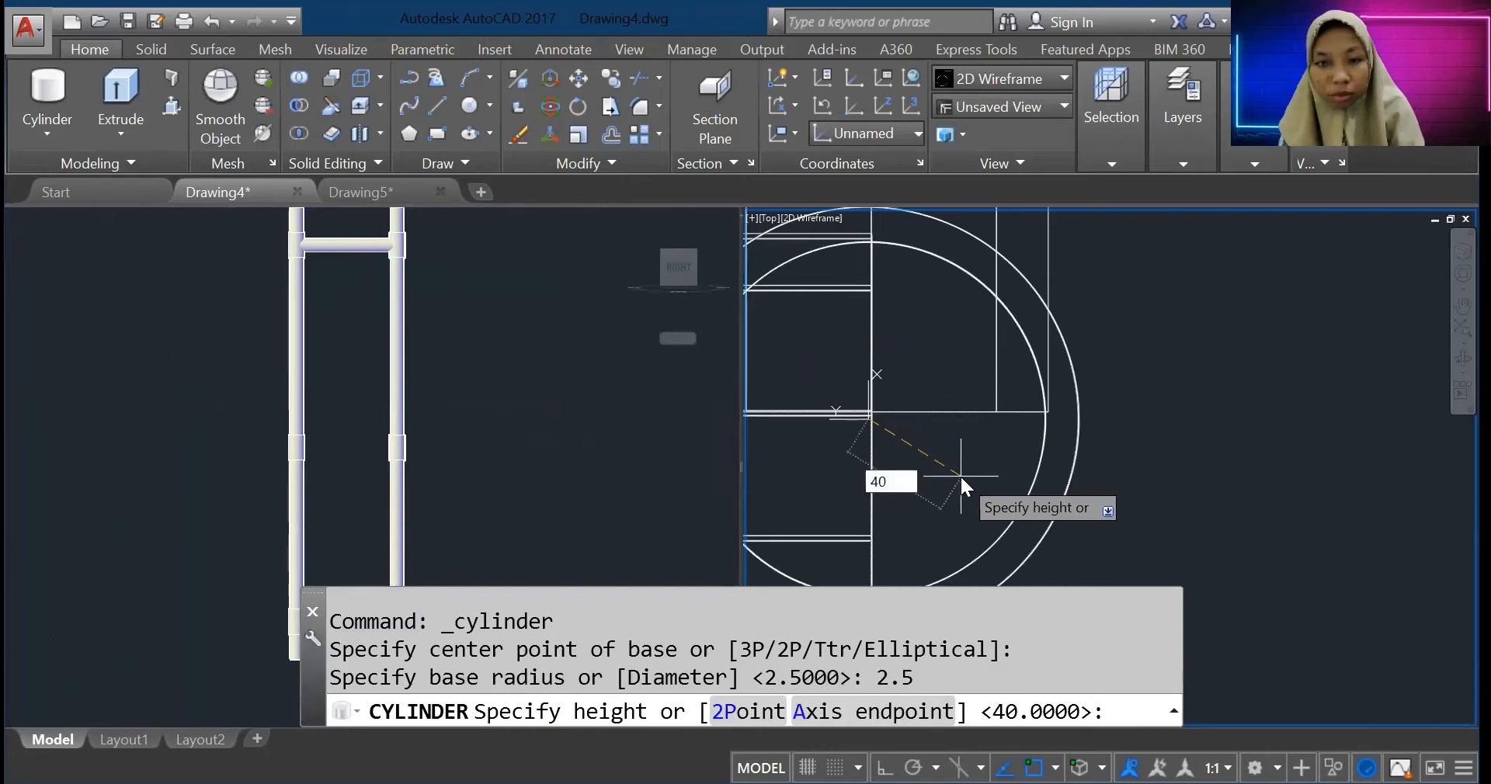
key("Return")
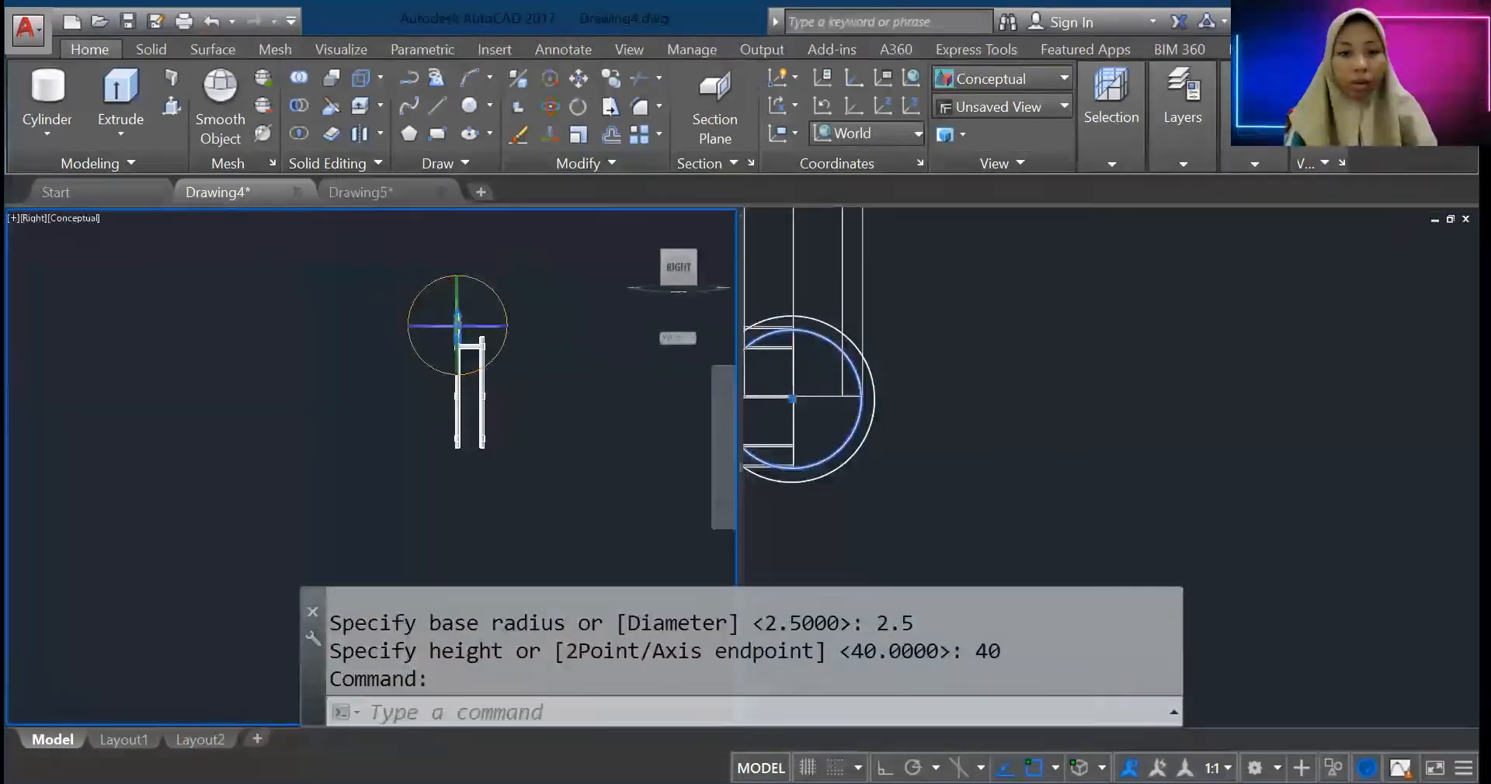
Step: Rotate the new short connecting cylinder 90 degrees in the right view
left_click(481, 281)
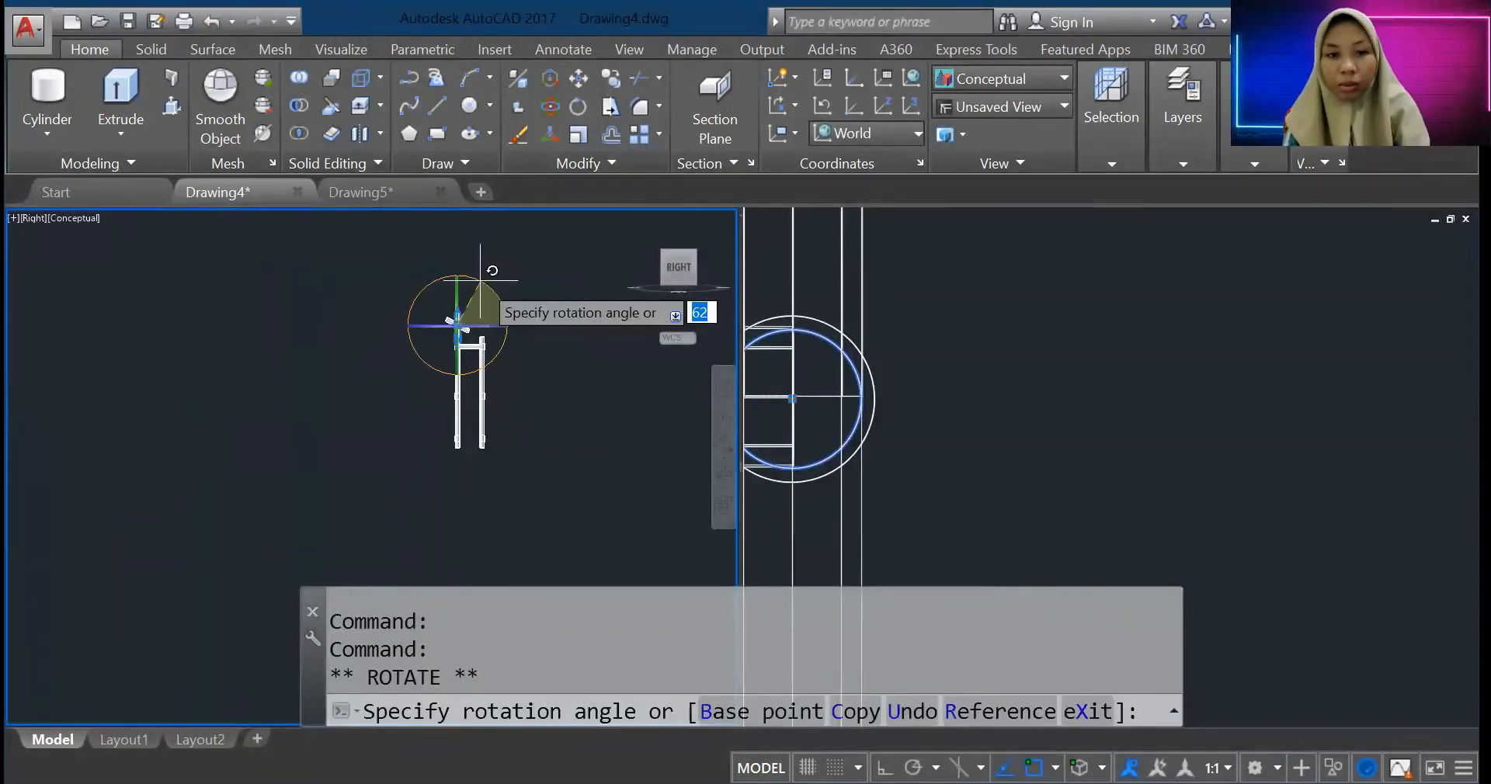
type("90")
key("Return")
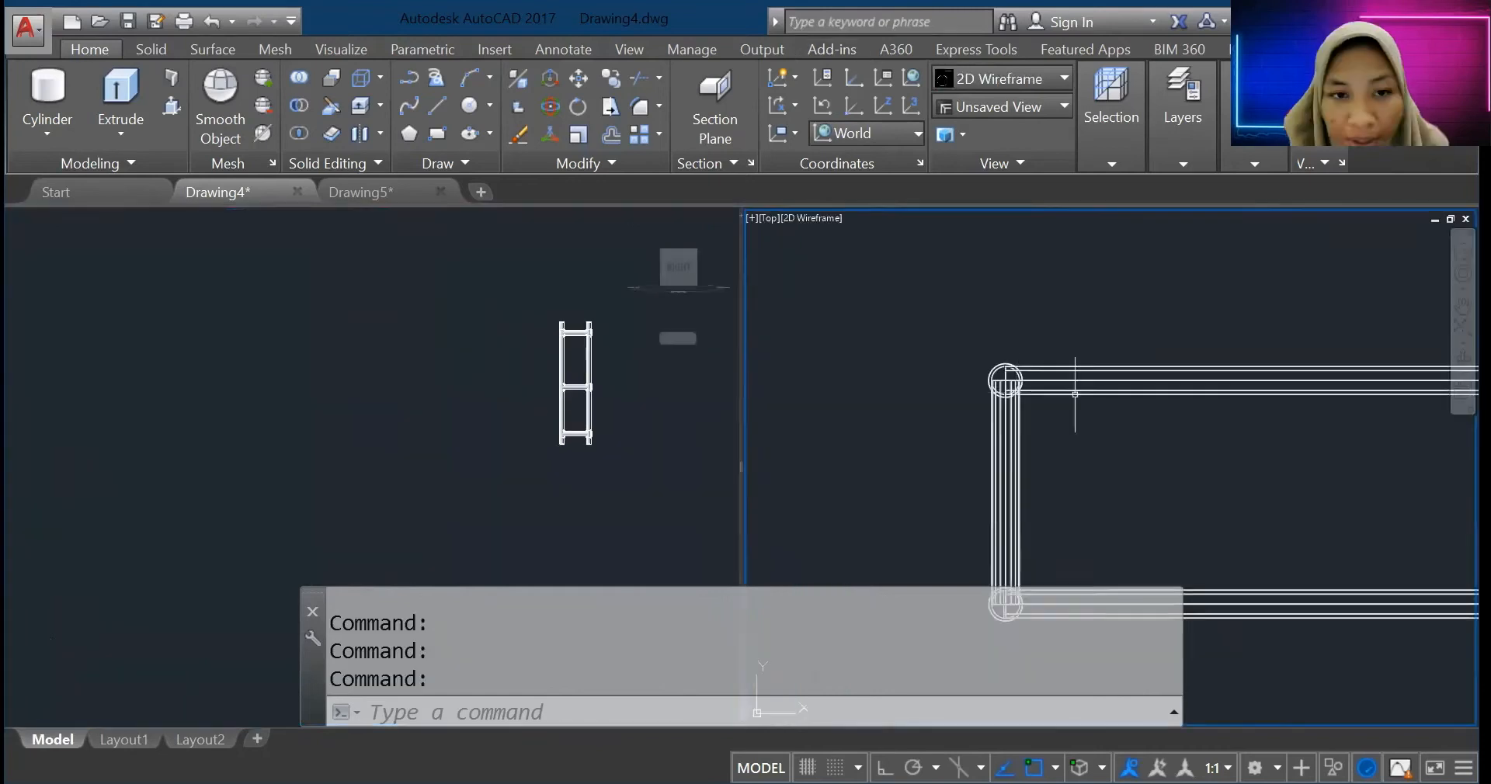
Step: Review the joined frame in the top view and switch the shaded right view to the front view
scroll(1074, 392, "down", 5)
scroll(1195, 420, "up", 5)
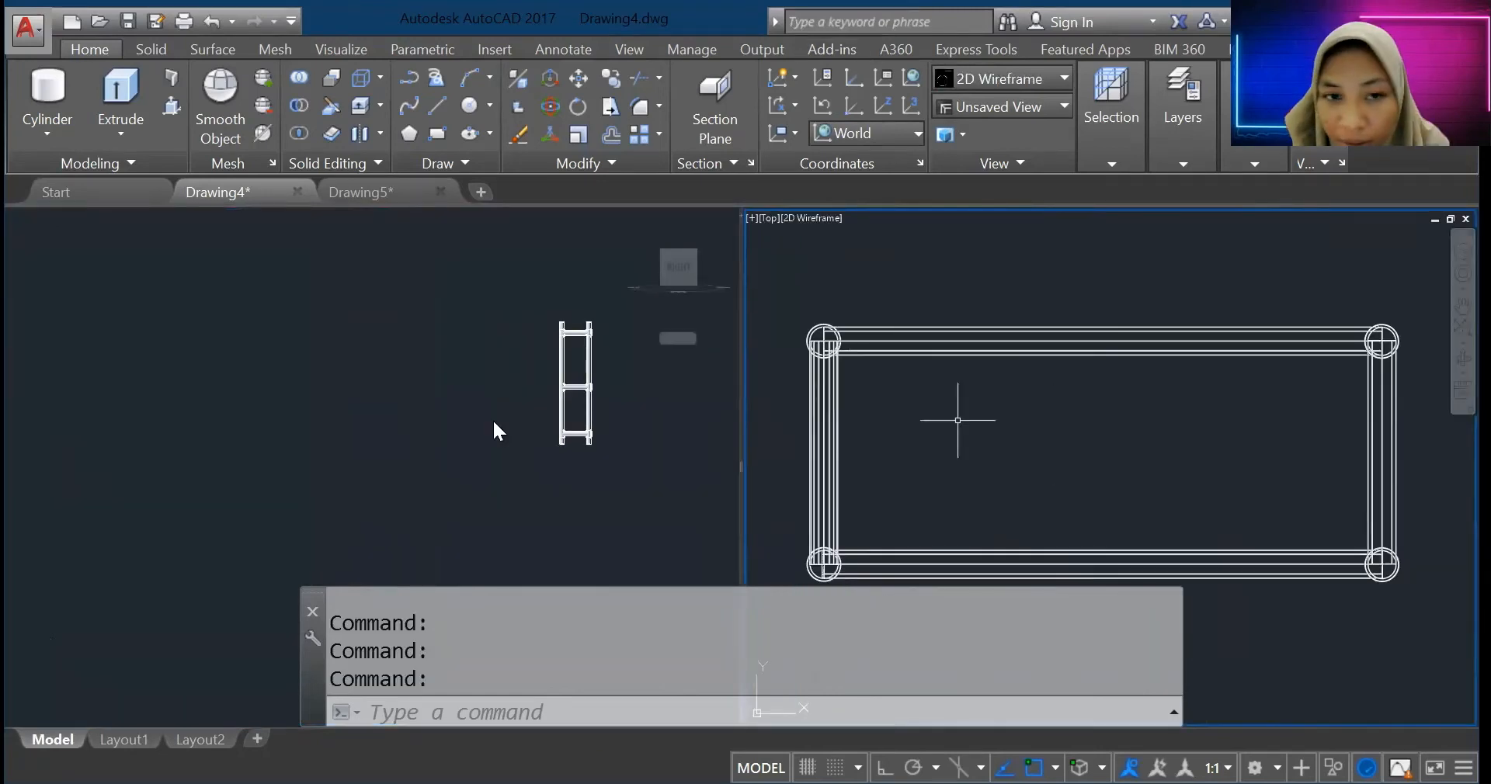
left_click(497, 431)
scroll(598, 356, "up", 5)
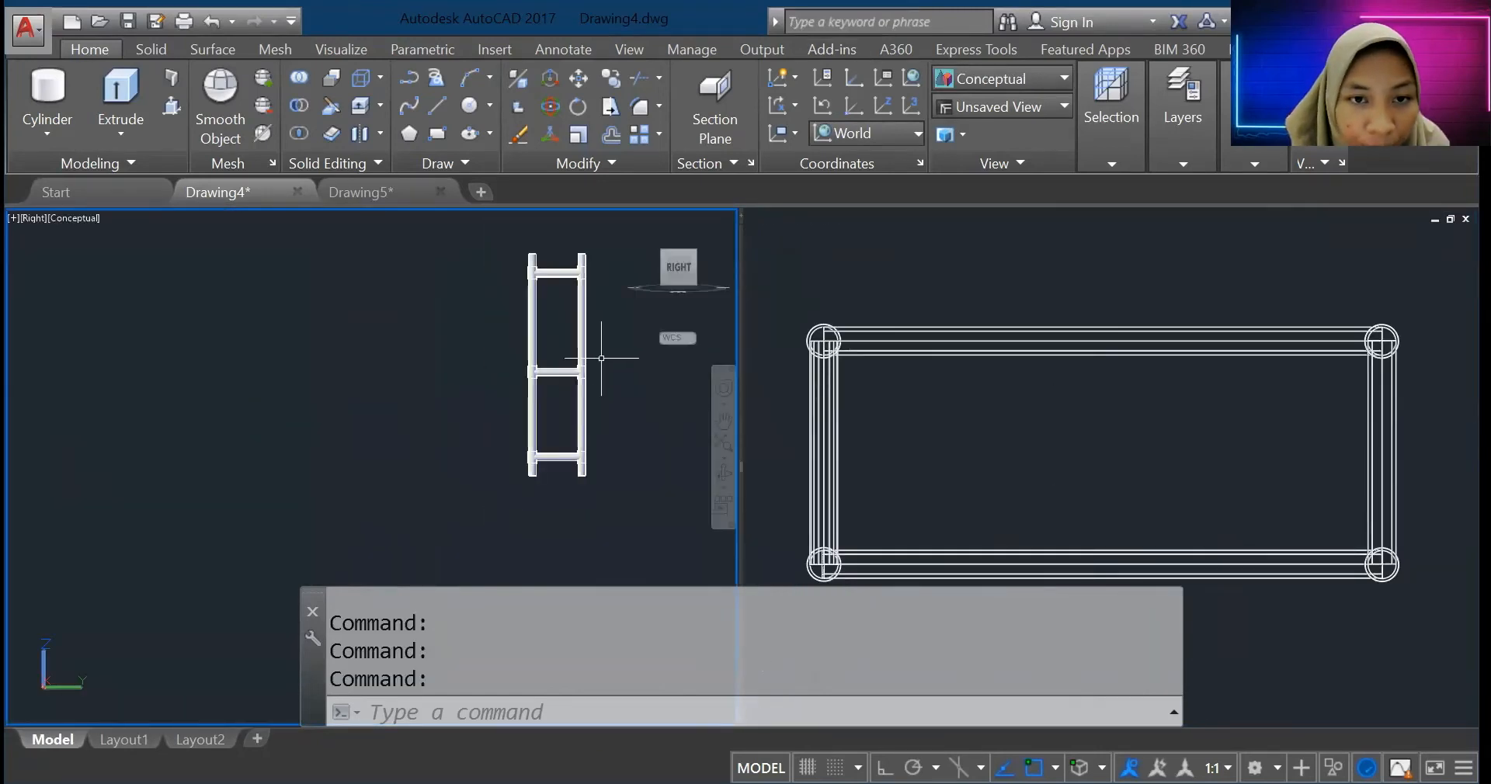
left_click(653, 265)
left_click(653, 266)
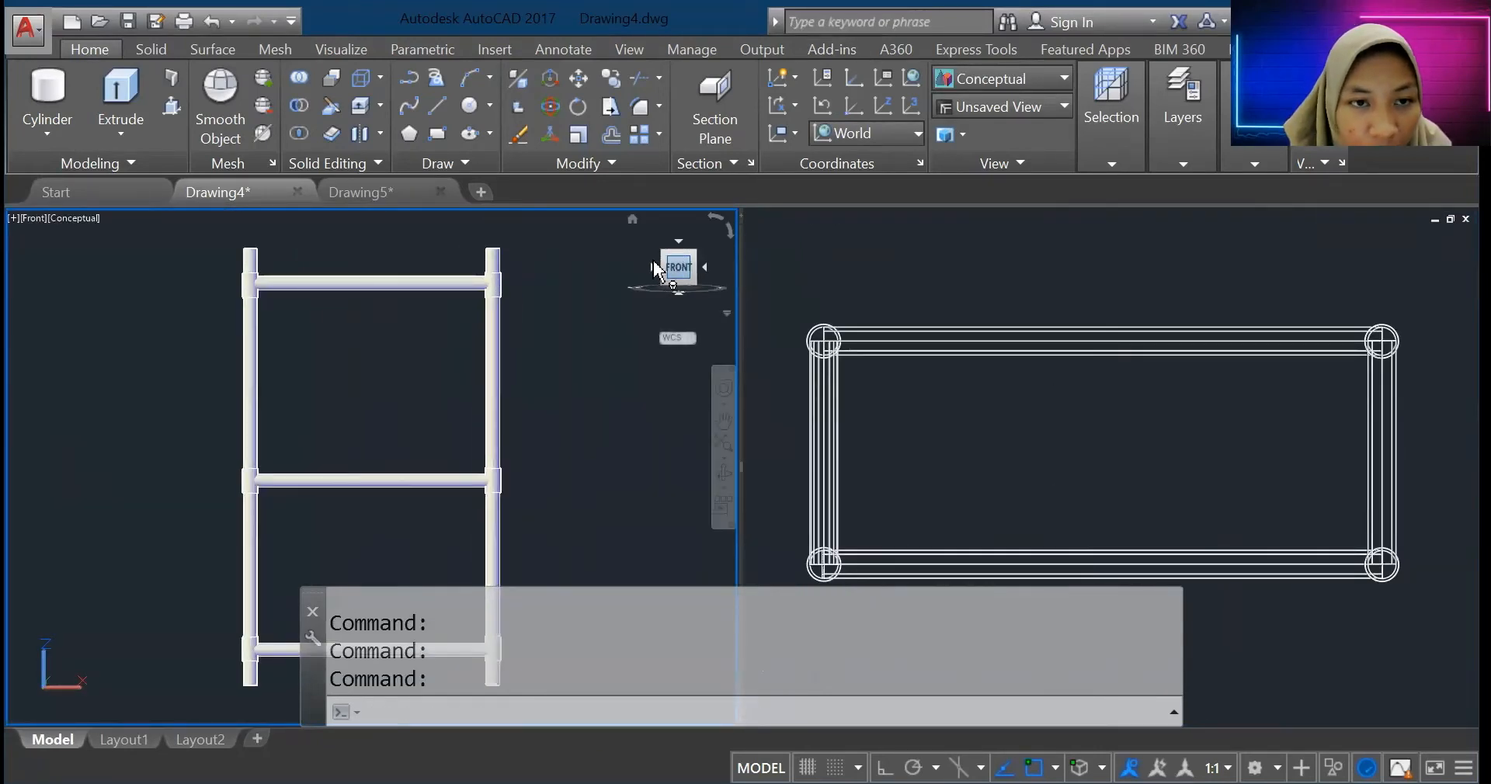
left_click(703, 268)
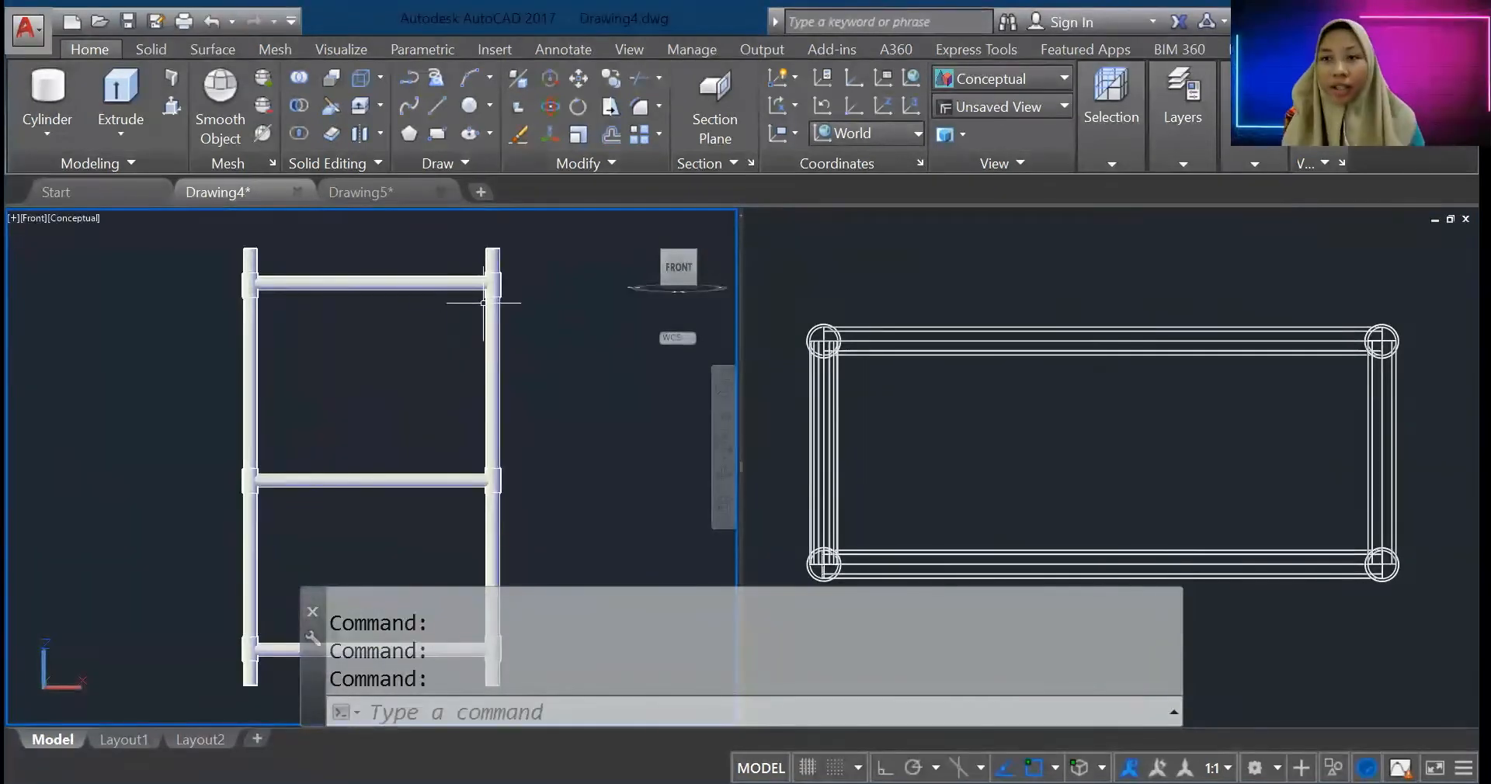
scroll(602, 399, "down", 5)
scroll(606, 388, "up", 5)
scroll(361, 268, "up", 3)
scroll(379, 303, "down", 2)
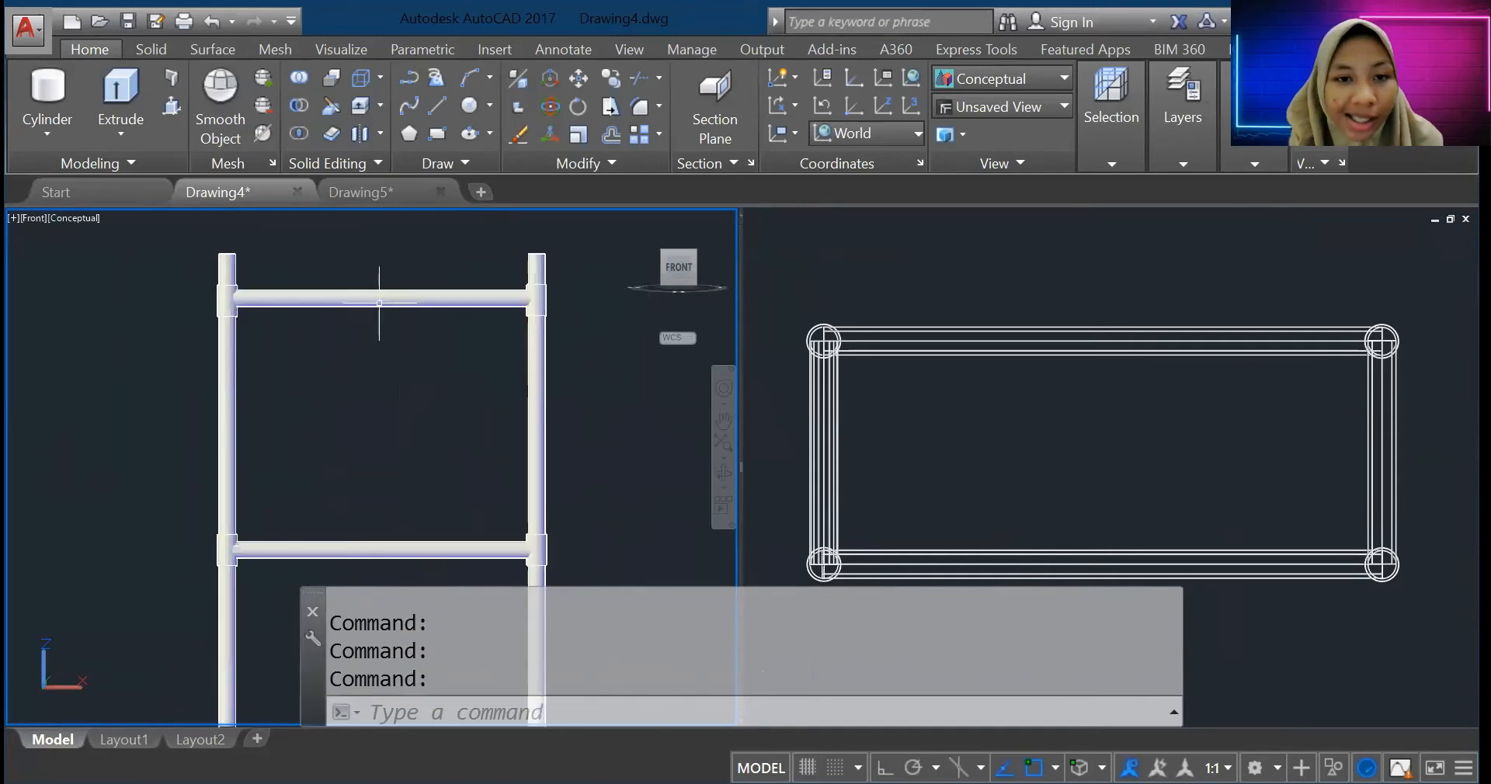
scroll(432, 326, "down", 2)
Step: Consult the dimensioned views in Drawing5 and return to the frame model in Drawing4
left_click(49, 132)
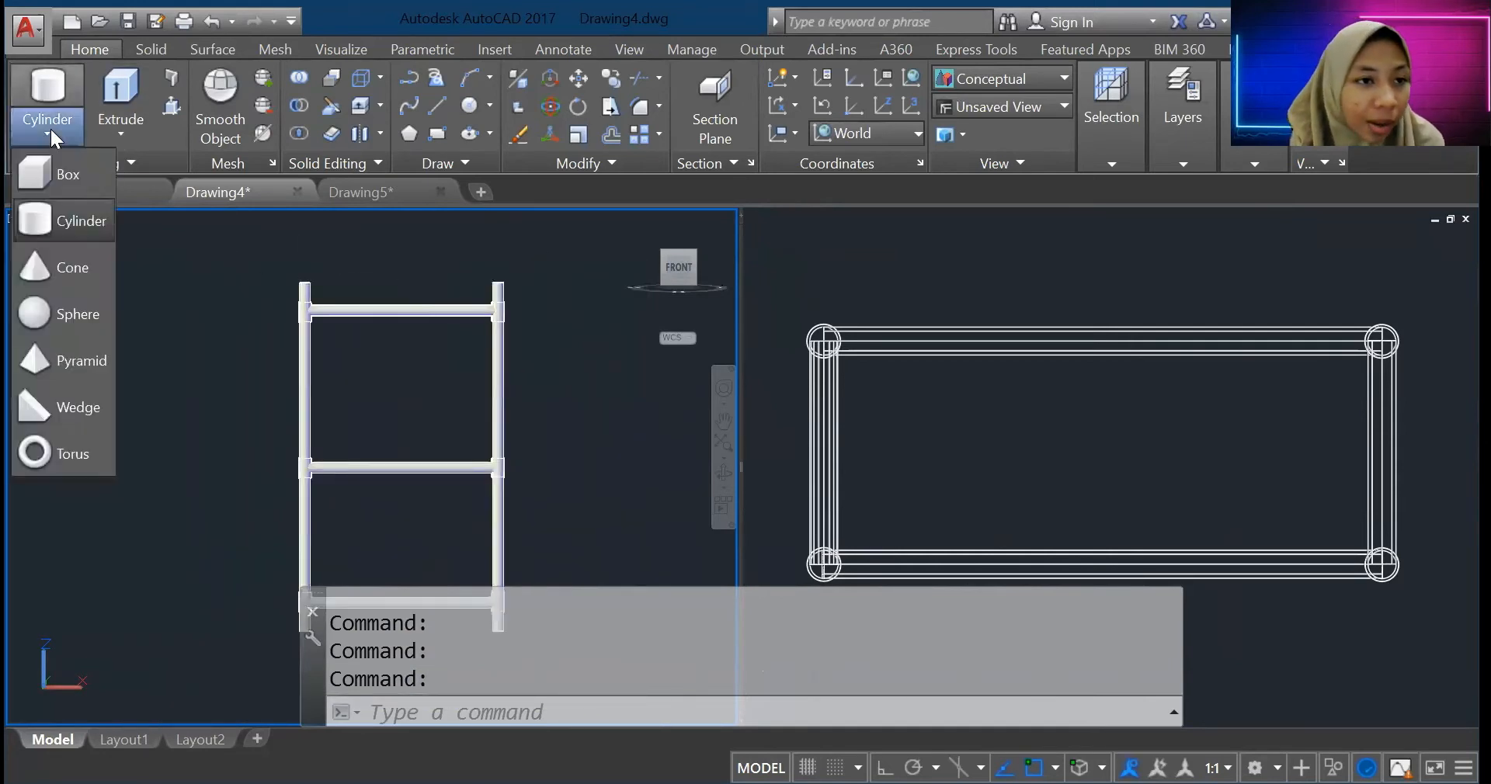
left_click(62, 174)
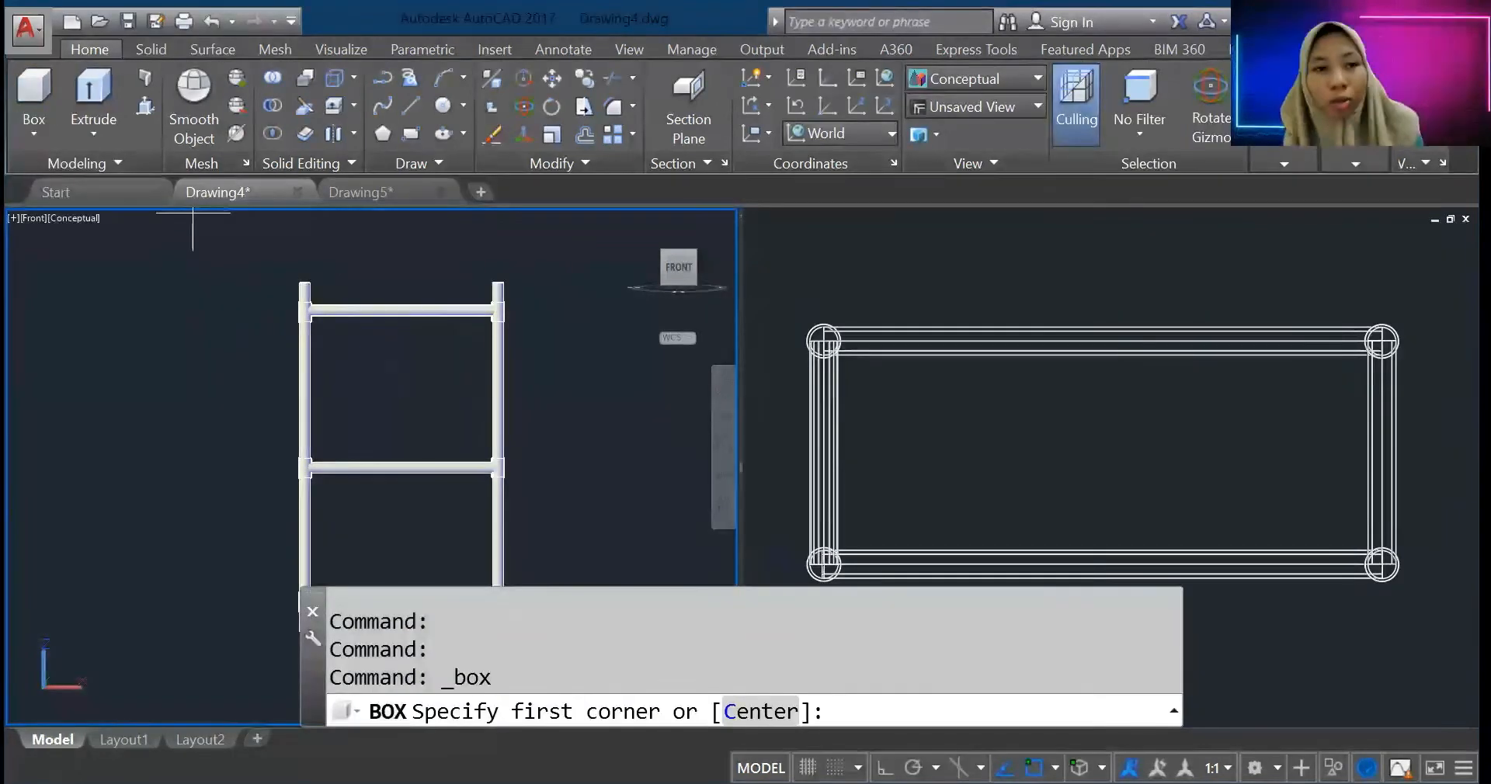
left_click(346, 186)
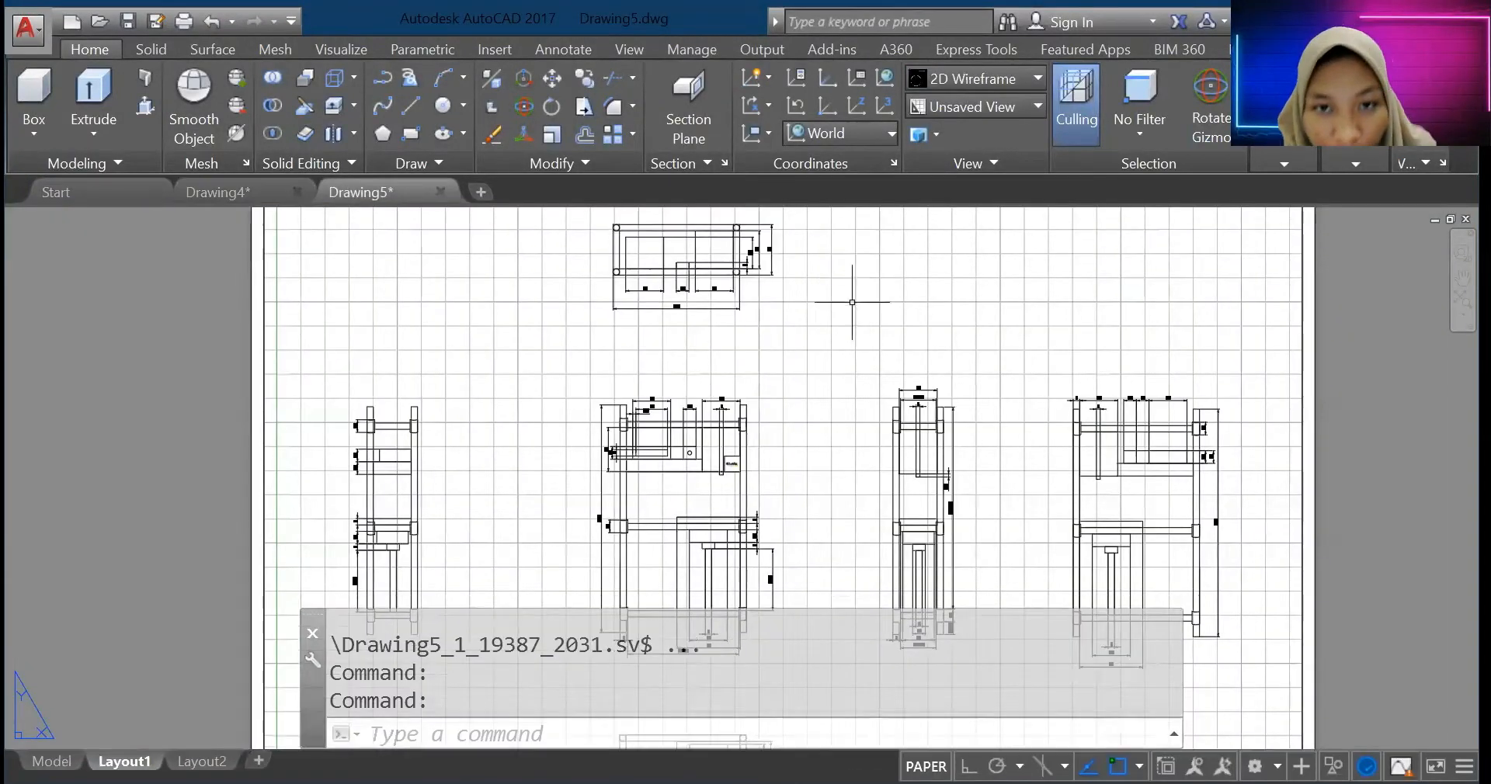
left_click(215, 192)
left_click(183, 262)
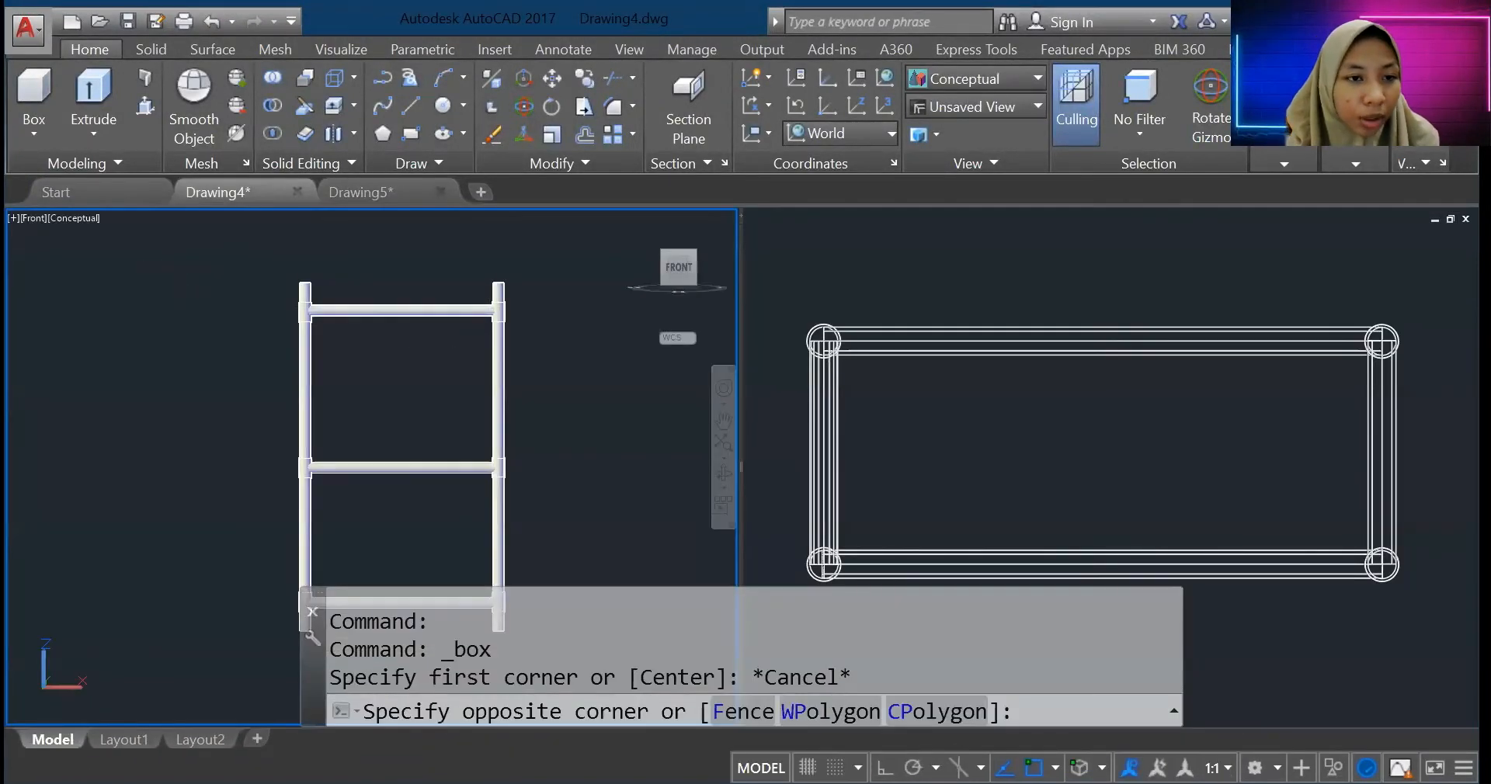
left_click(155, 210)
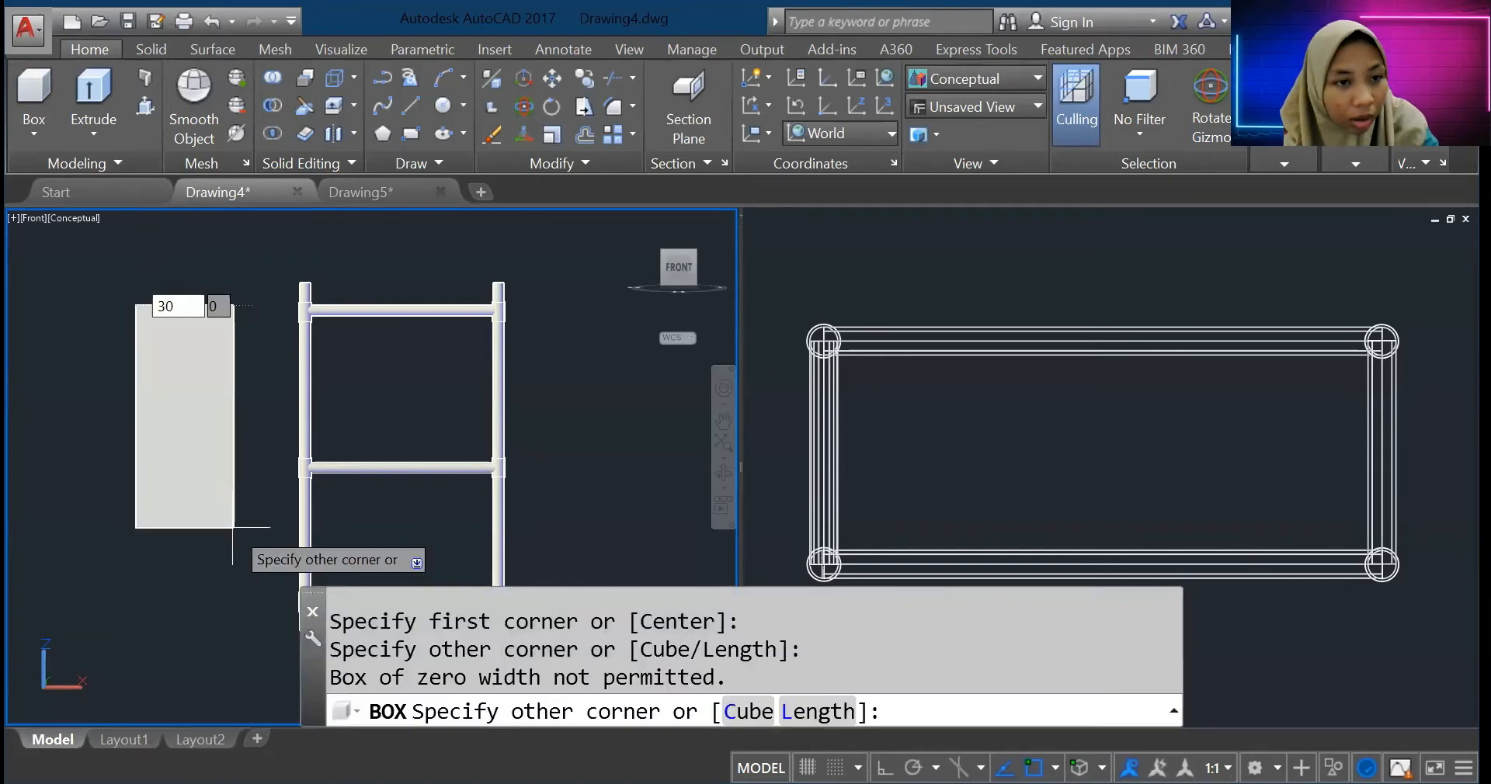
type("30")
key("Return")
type("40")
key("Return")
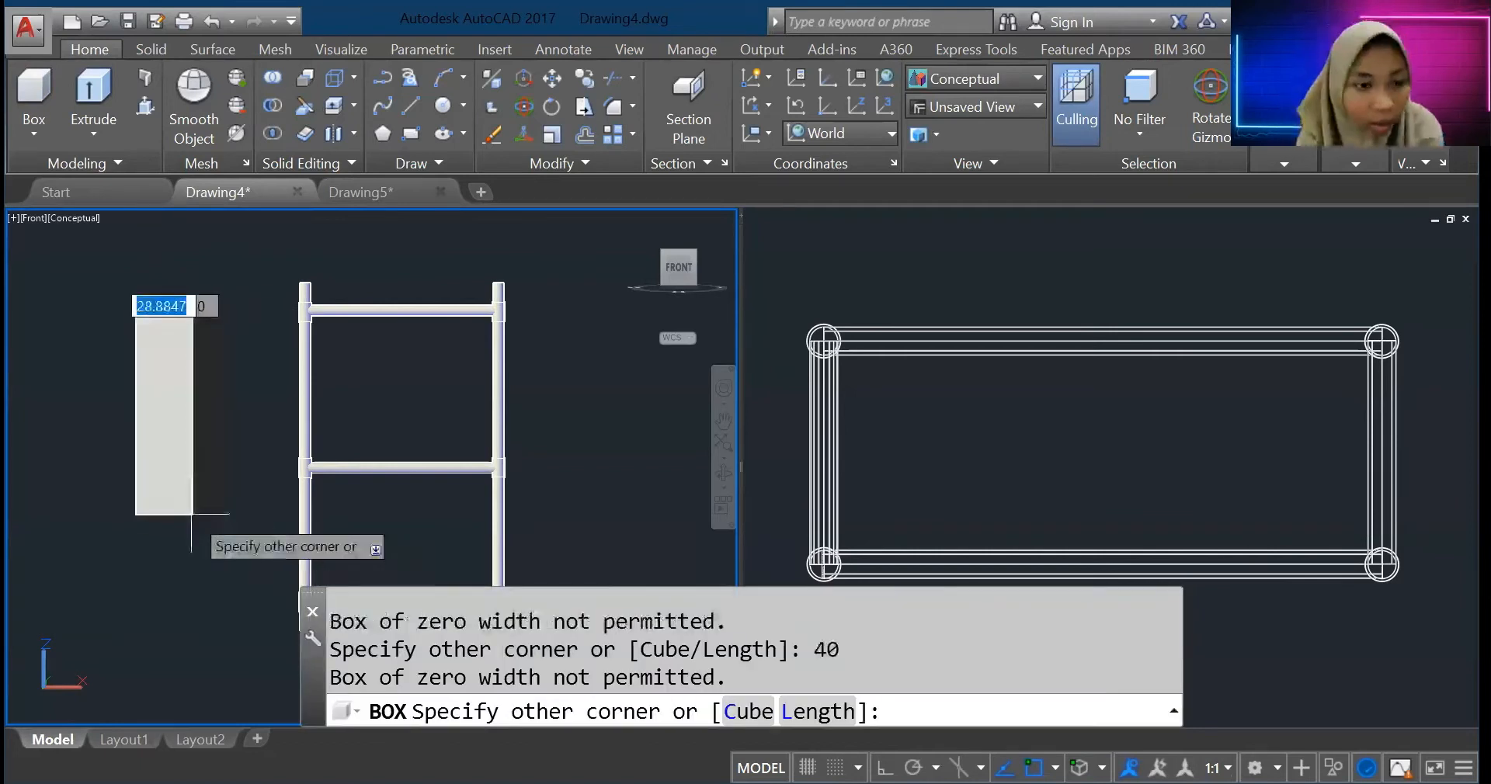
key("Return")
type("40")
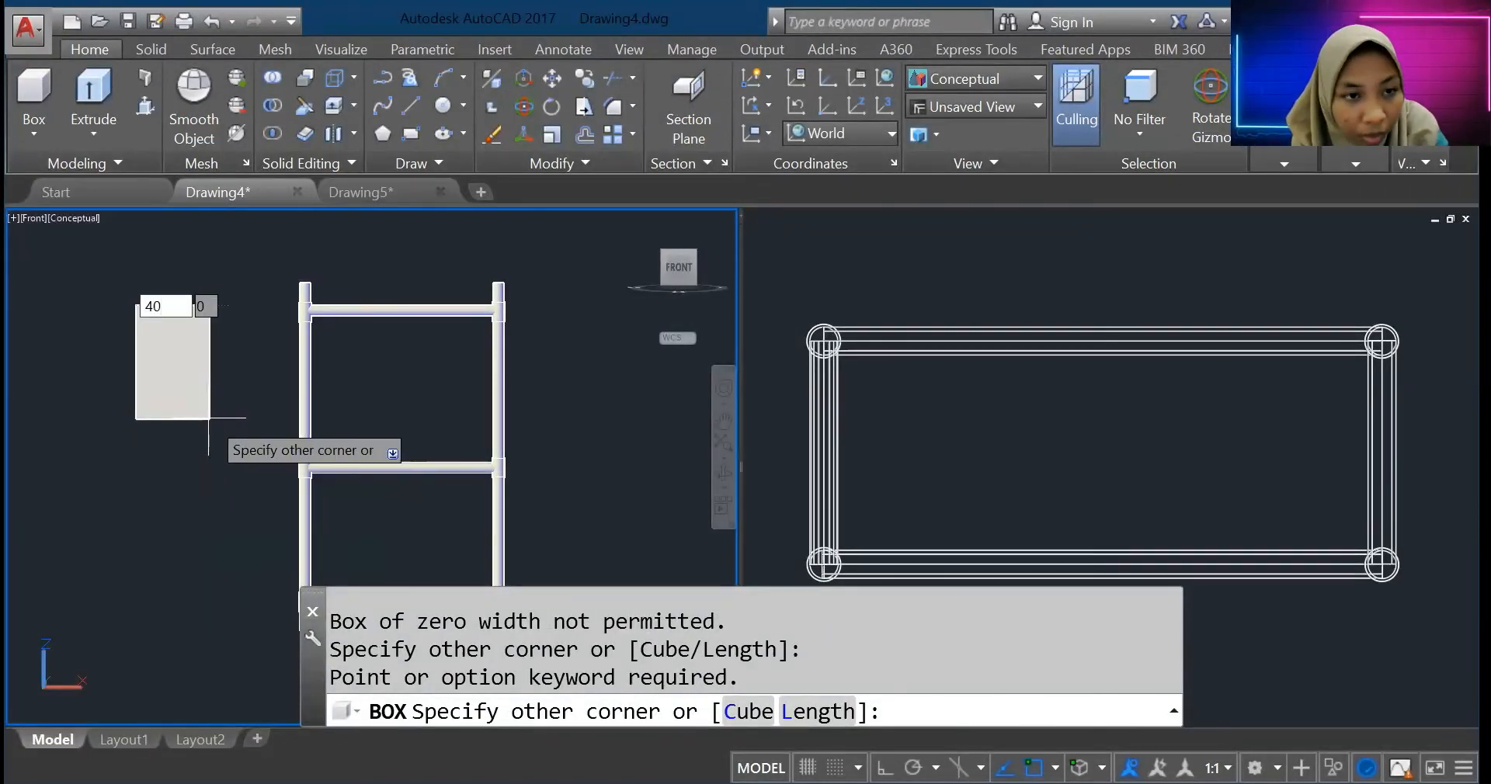
key("Return")
key("Return")
left_click(276, 510)
right_click(275, 509)
left_click(319, 525)
left_click(35, 105)
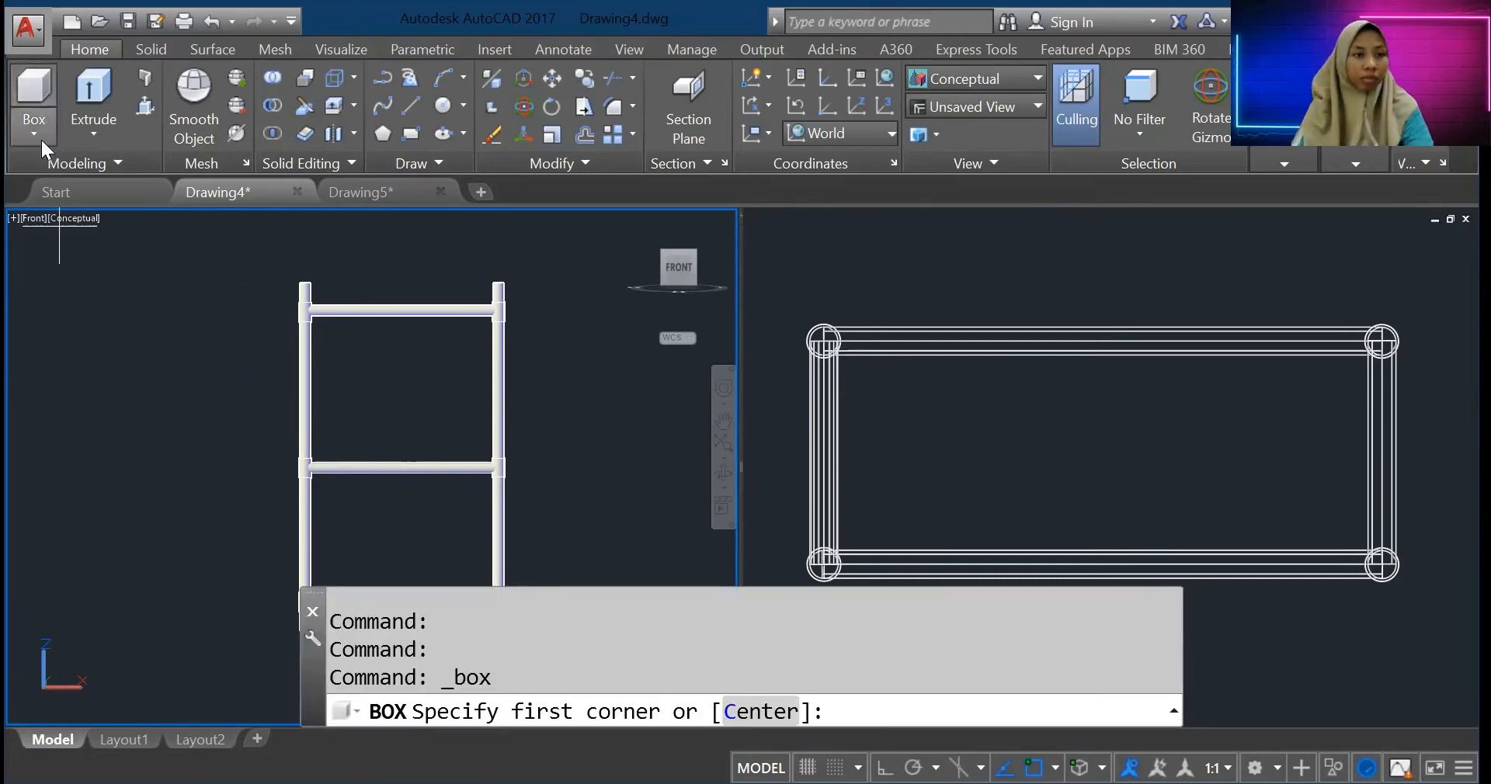
left_click(118, 292)
type("c")
key("Return")
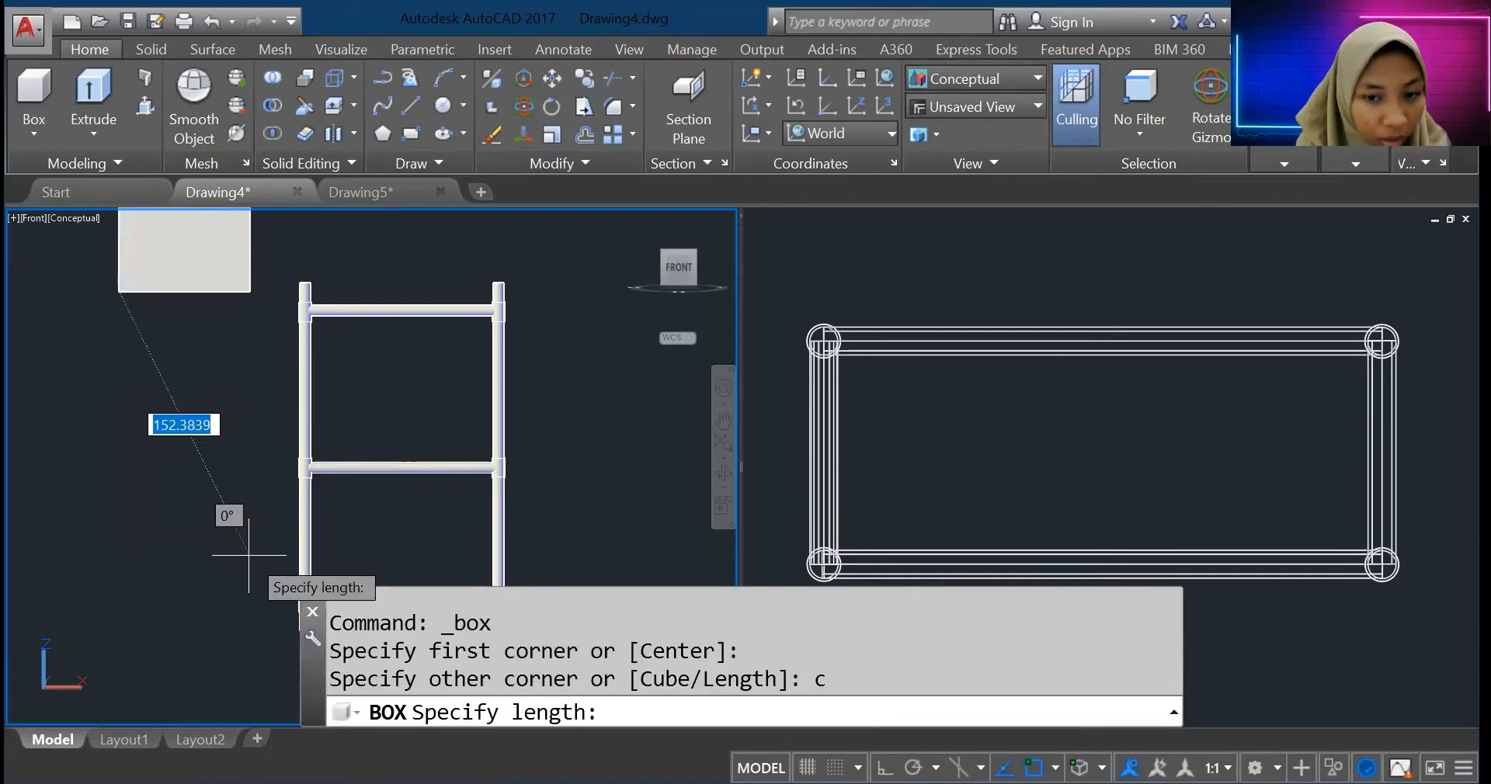
key("Escape")
scroll(249, 555, "down", 1)
middle_click_drag(248, 555, 232, 696)
Step: Create a box 30 long and 40 wide with the Length option of the Box command in the front view
left_click(35, 105)
left_click(131, 297)
type("l")
key("Return")
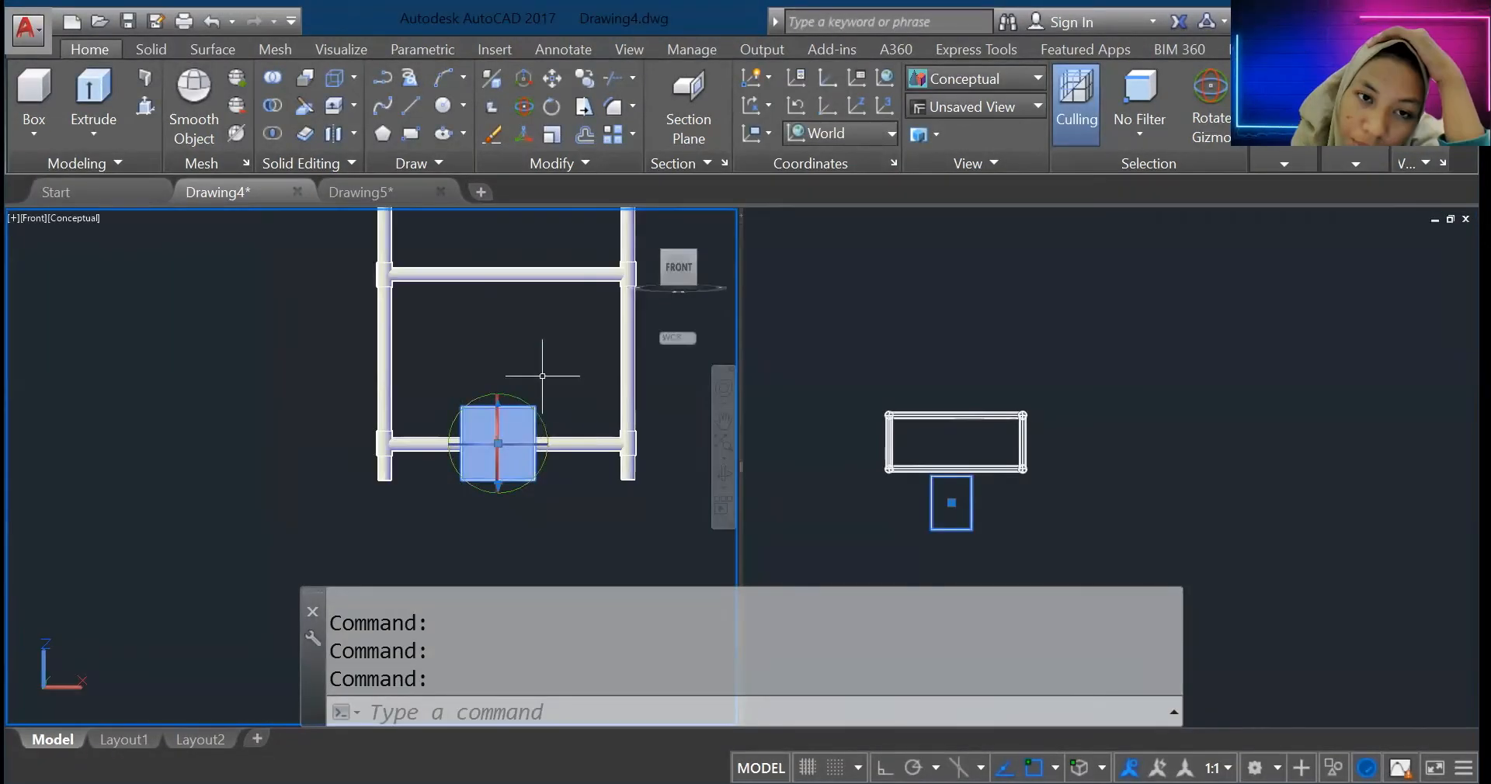
Step: Move the box to the frame's upper right corner in the front view and set its height to 35
left_click_drag(583, 359, 616, 234)
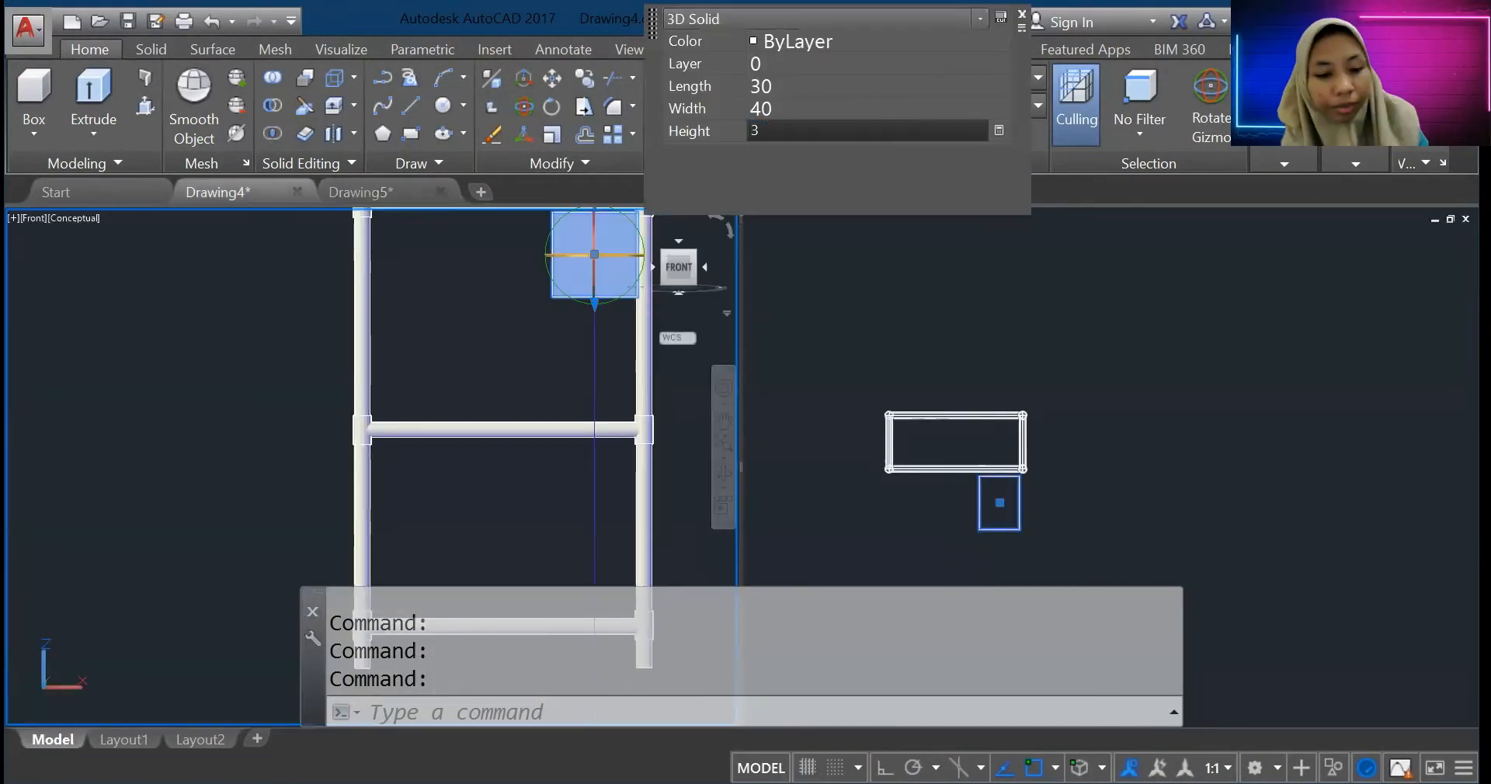
scroll(649, 236, "down", 3)
middle_click_drag(668, 234, 489, 424)
scroll(602, 453, "up", 5)
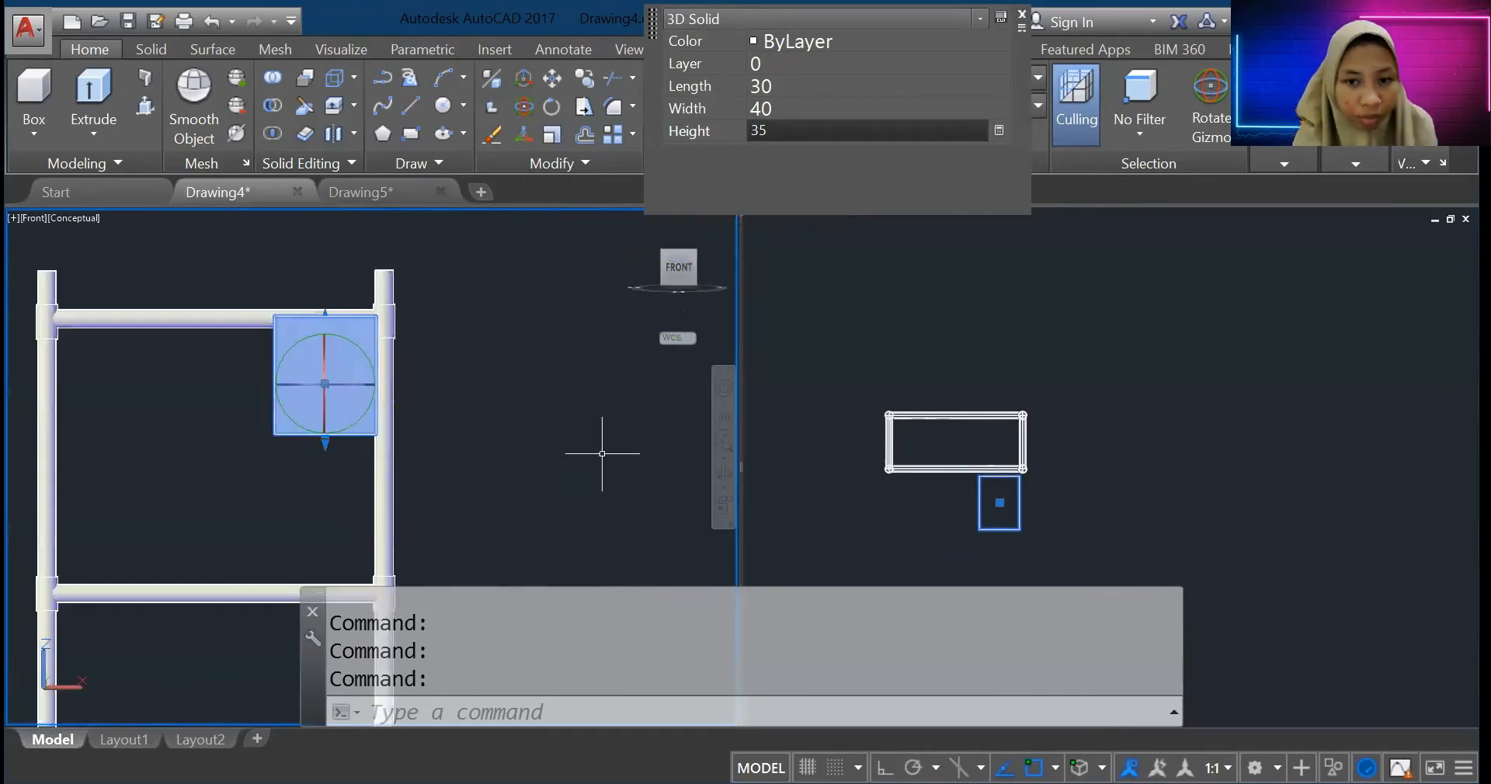
key("Escape")
Step: Move the box in the top view so that it sits inside the right end of the frame
scroll(348, 335, "up", 7)
left_click(997, 491)
left_click(997, 477)
mouse_move(1000, 485)
left_mouse_down()
mouse_move(995, 469)
mouse_move(1015, 492)
left_mouse_up()
key("Escape")
scroll(1003, 497, "up", 5)
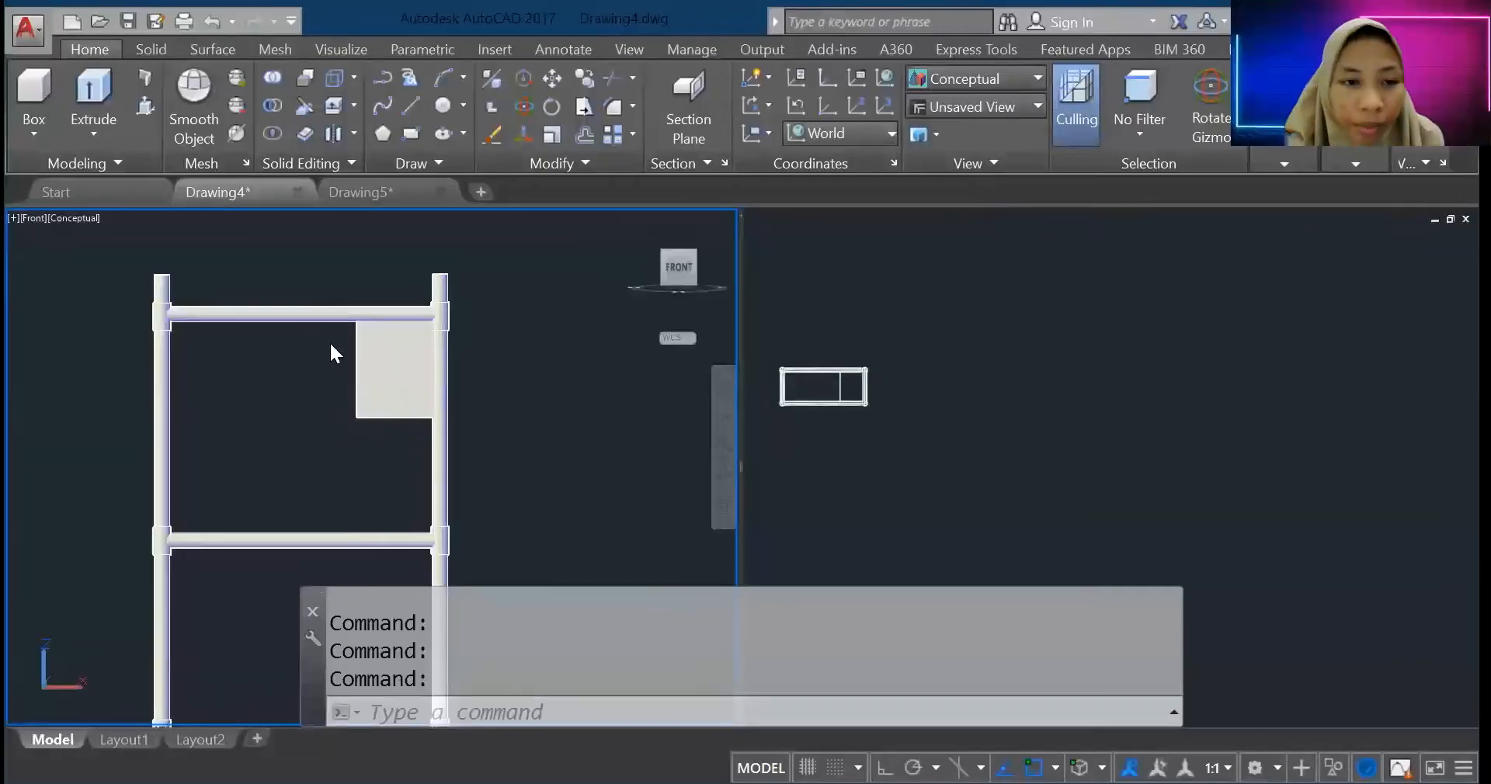
Step: Examine the box's fit below the upper rail and the compartment dimensions in the front view of Drawing5
scroll(329, 341, "down", 2)
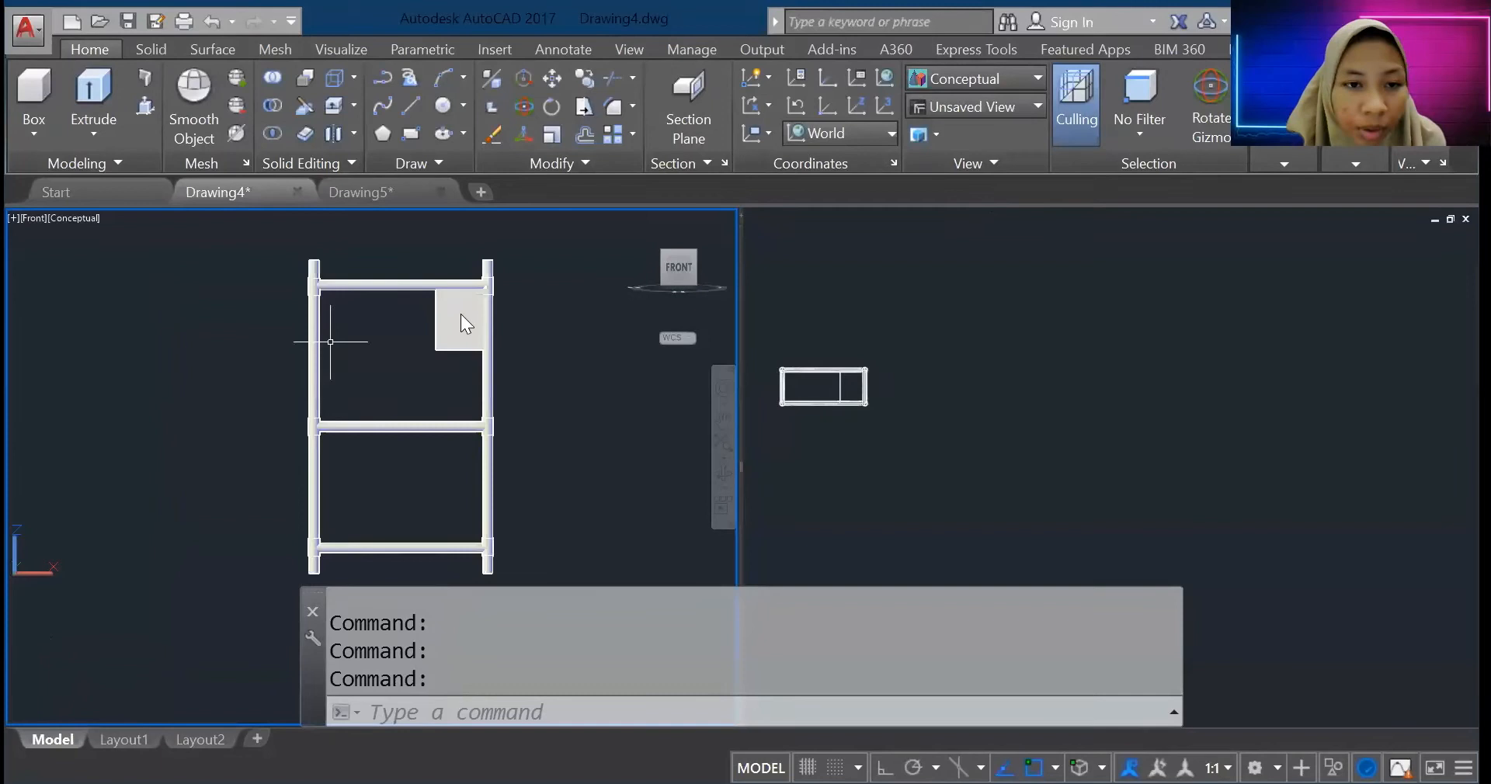
scroll(365, 330, "up", 3)
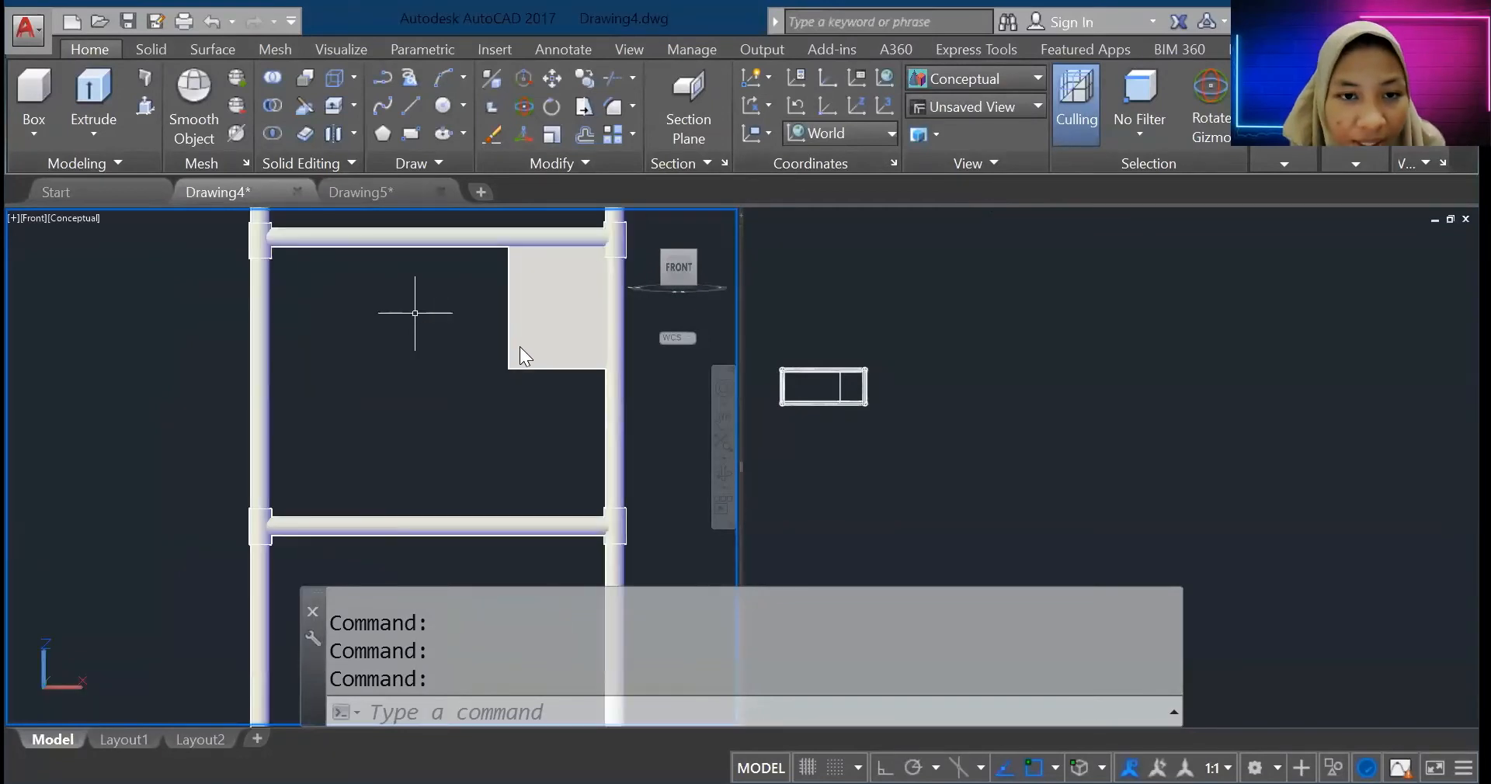
scroll(519, 346, "up", 2)
scroll(570, 344, "down", 2)
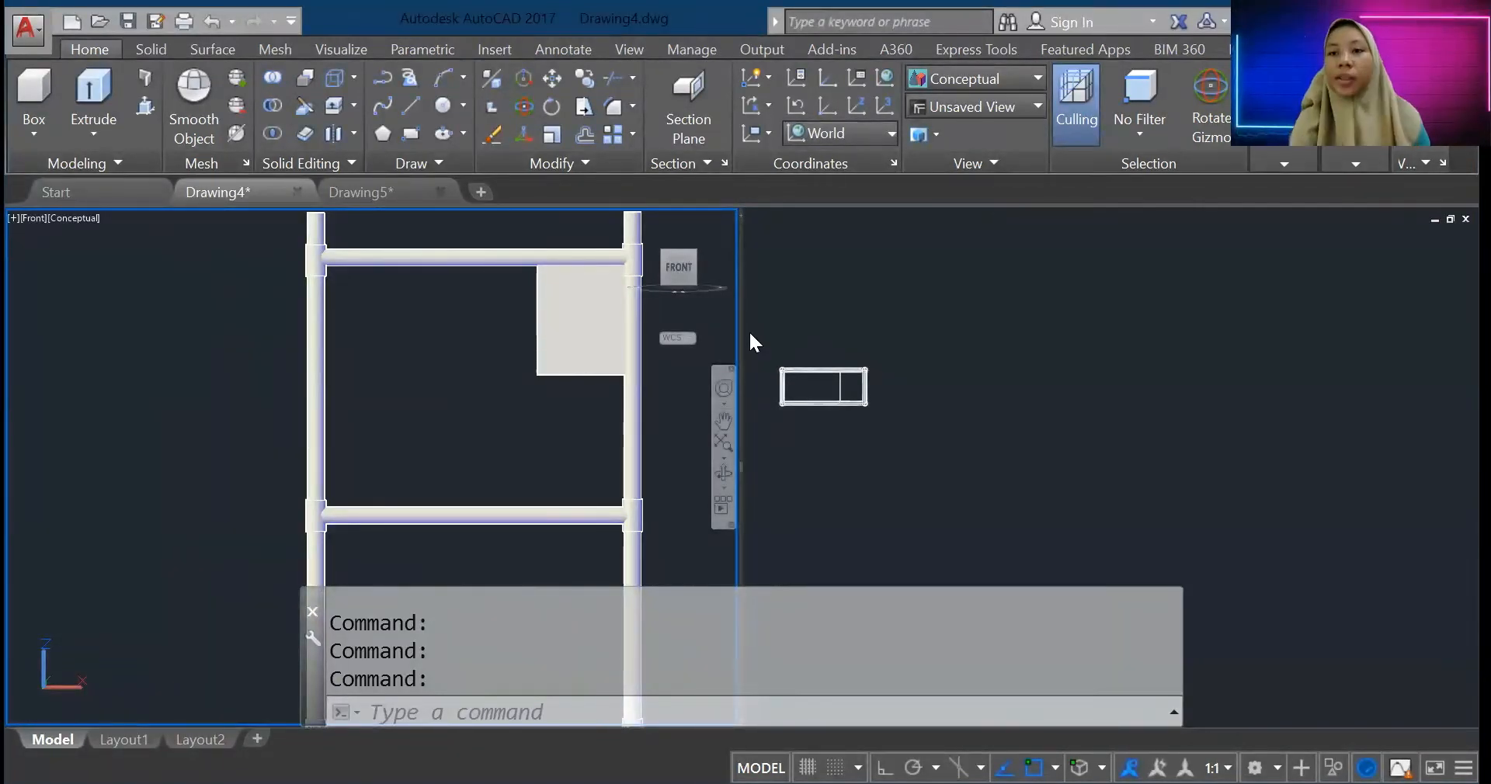
left_click(393, 185)
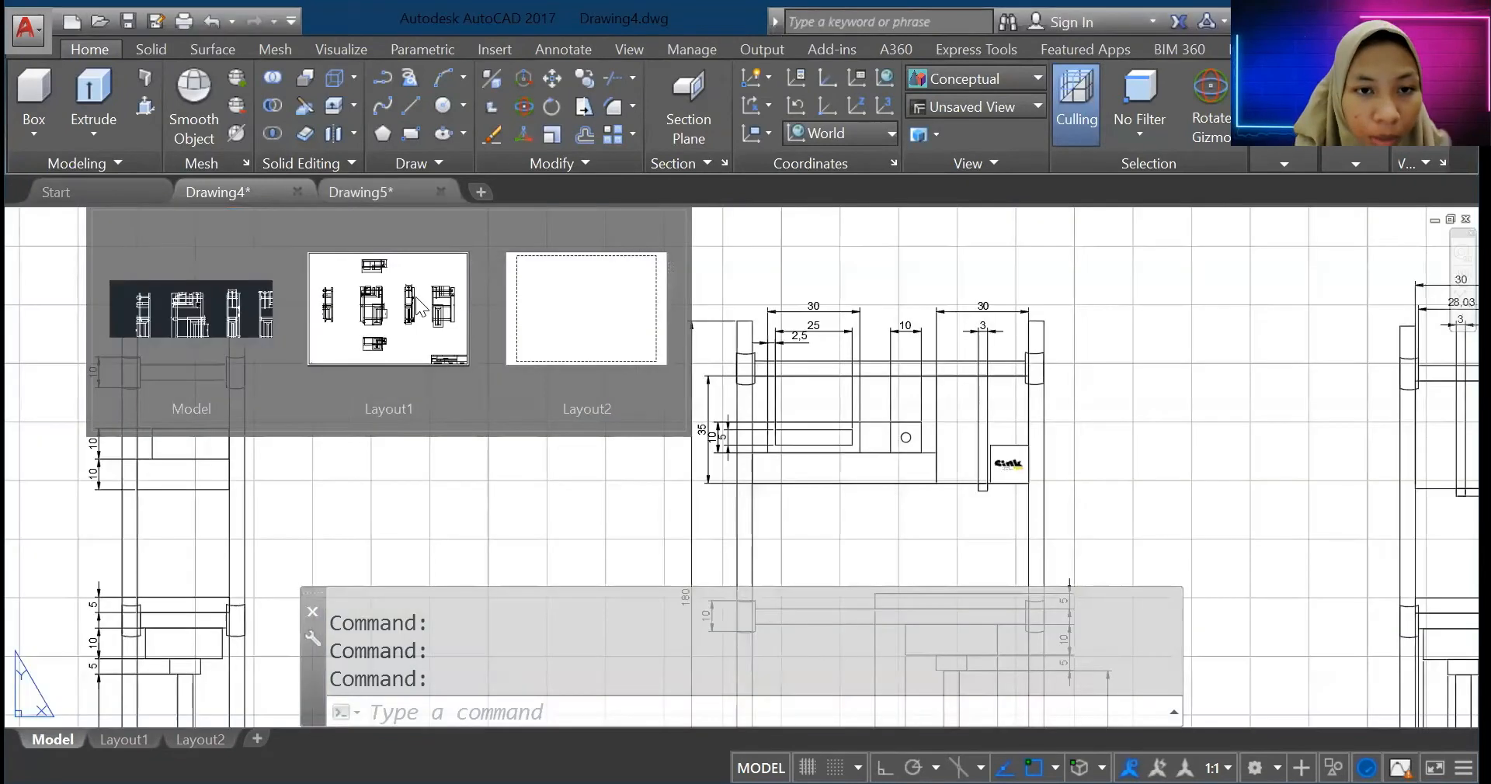
left_click(416, 296)
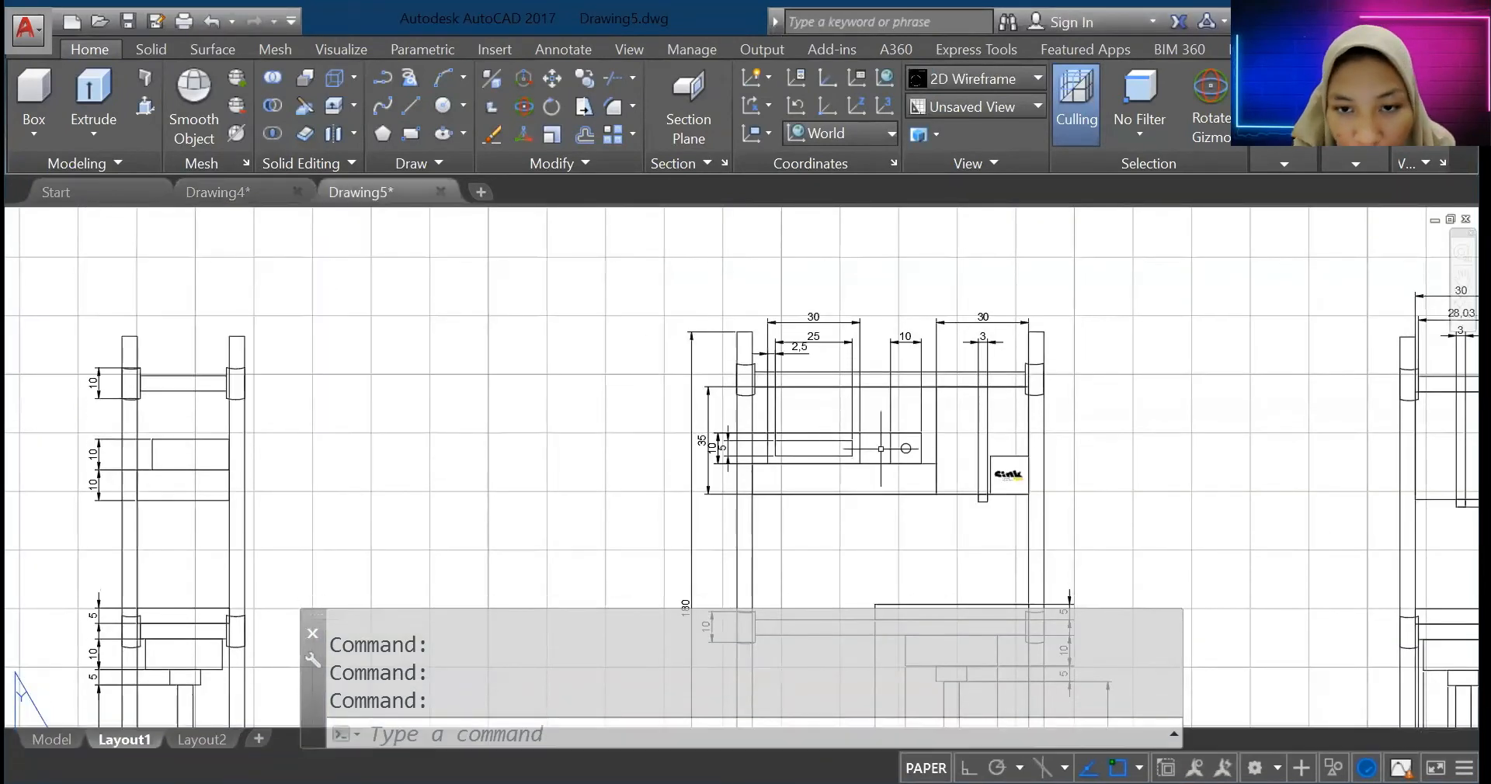
scroll(880, 449, "up", 3)
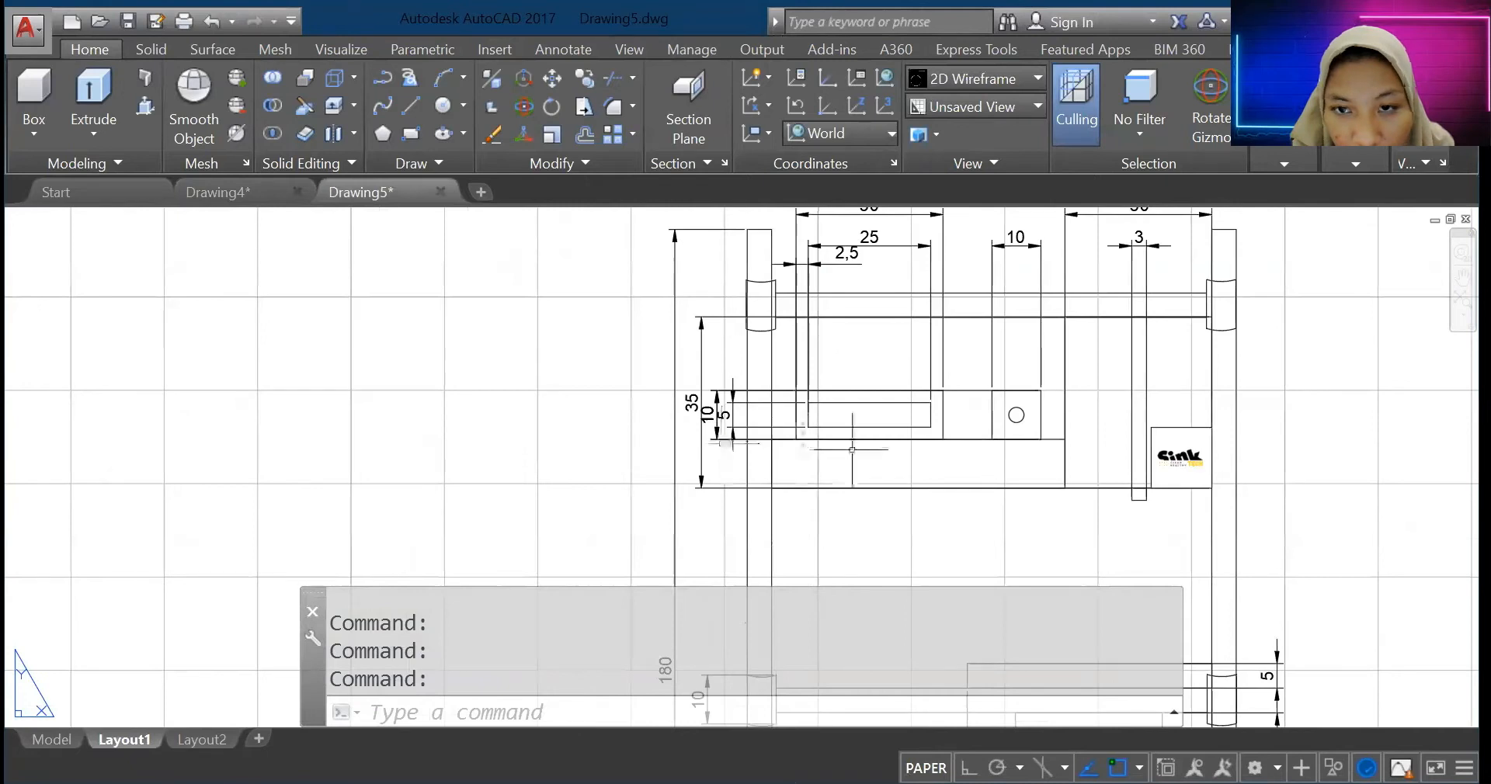
scroll(852, 449, "down", 3)
scroll(852, 450, "up", 3)
left_click(218, 192)
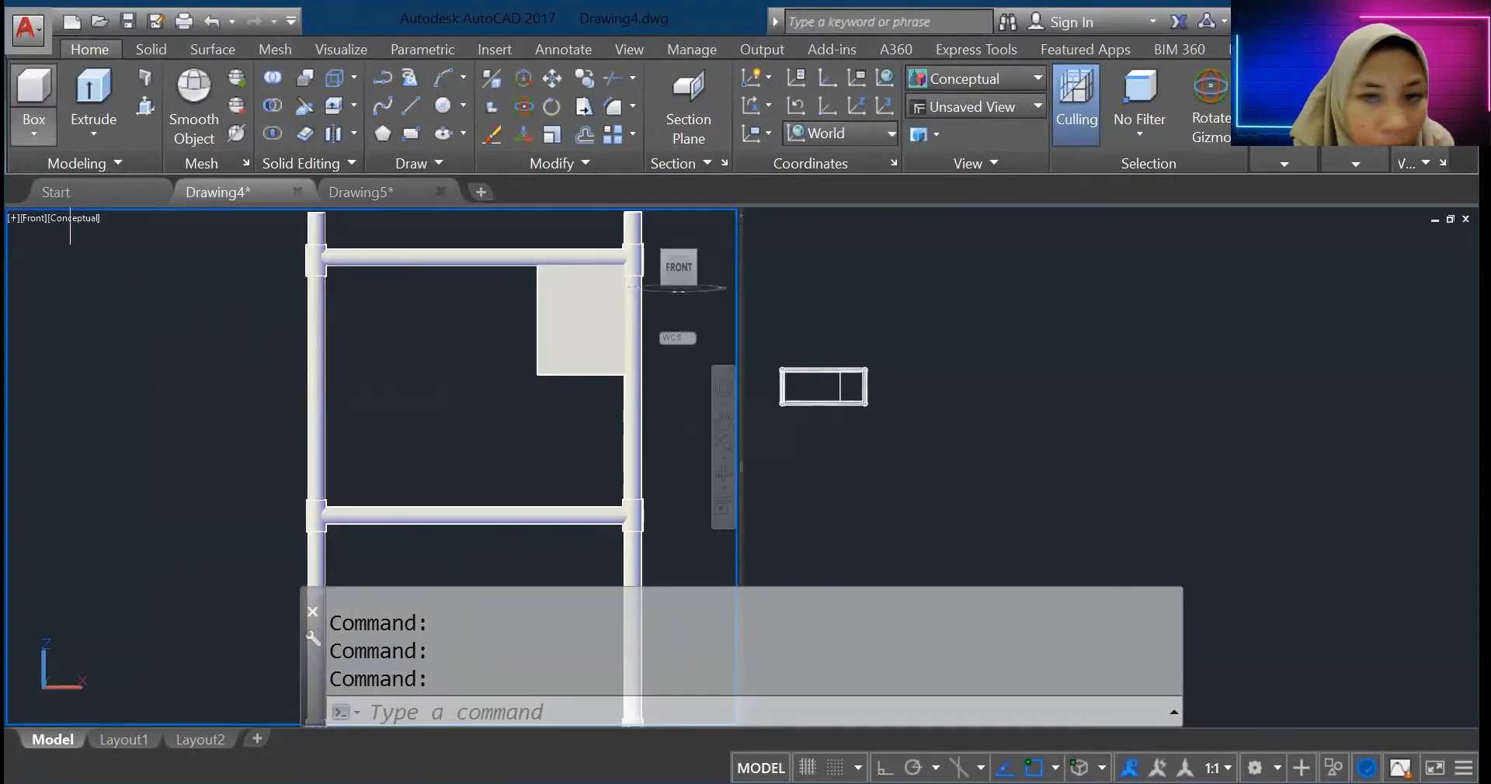
Step: Create a box 70 long, about 5.6 wide and 10 high inside the frame in the top view
left_click(809, 424)
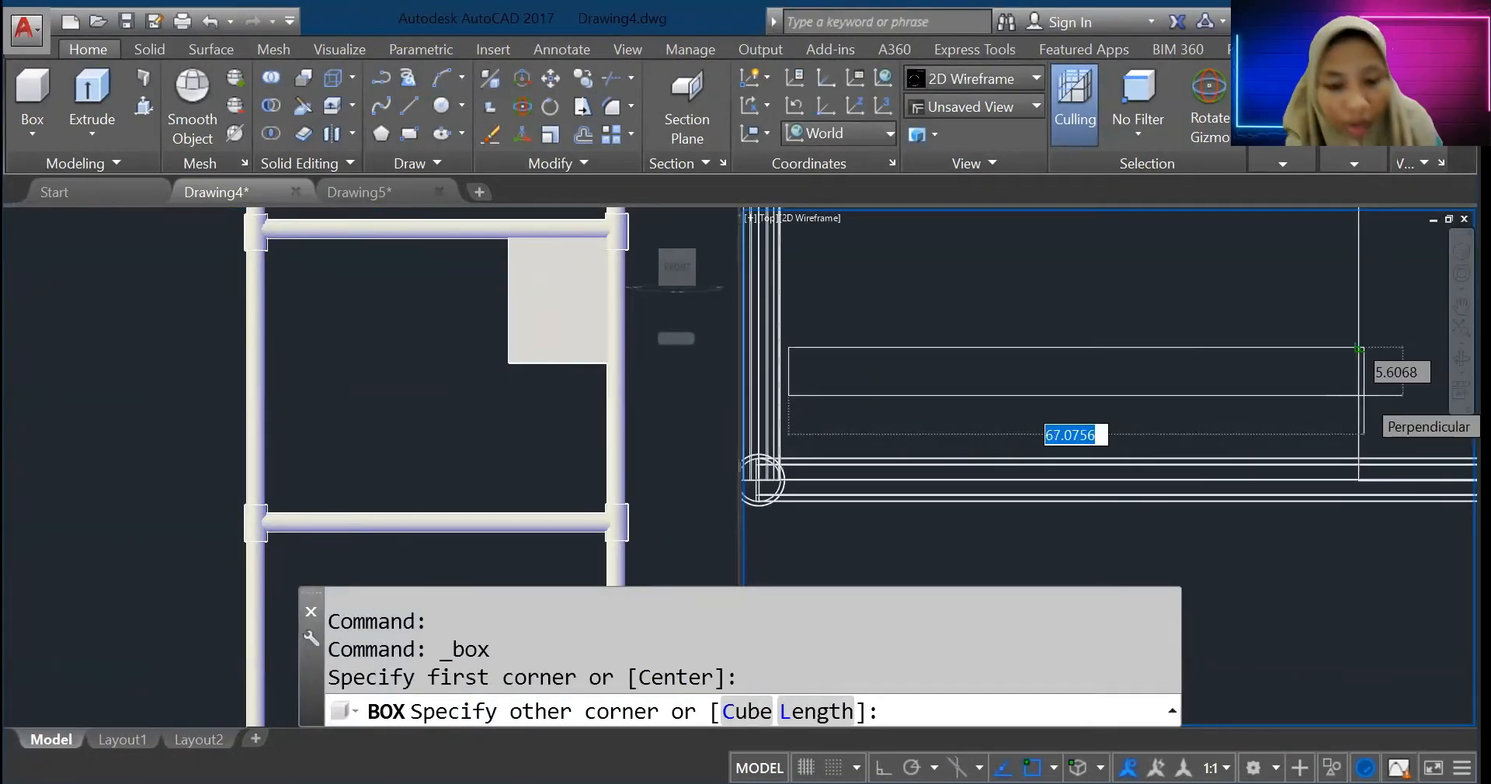
type("70")
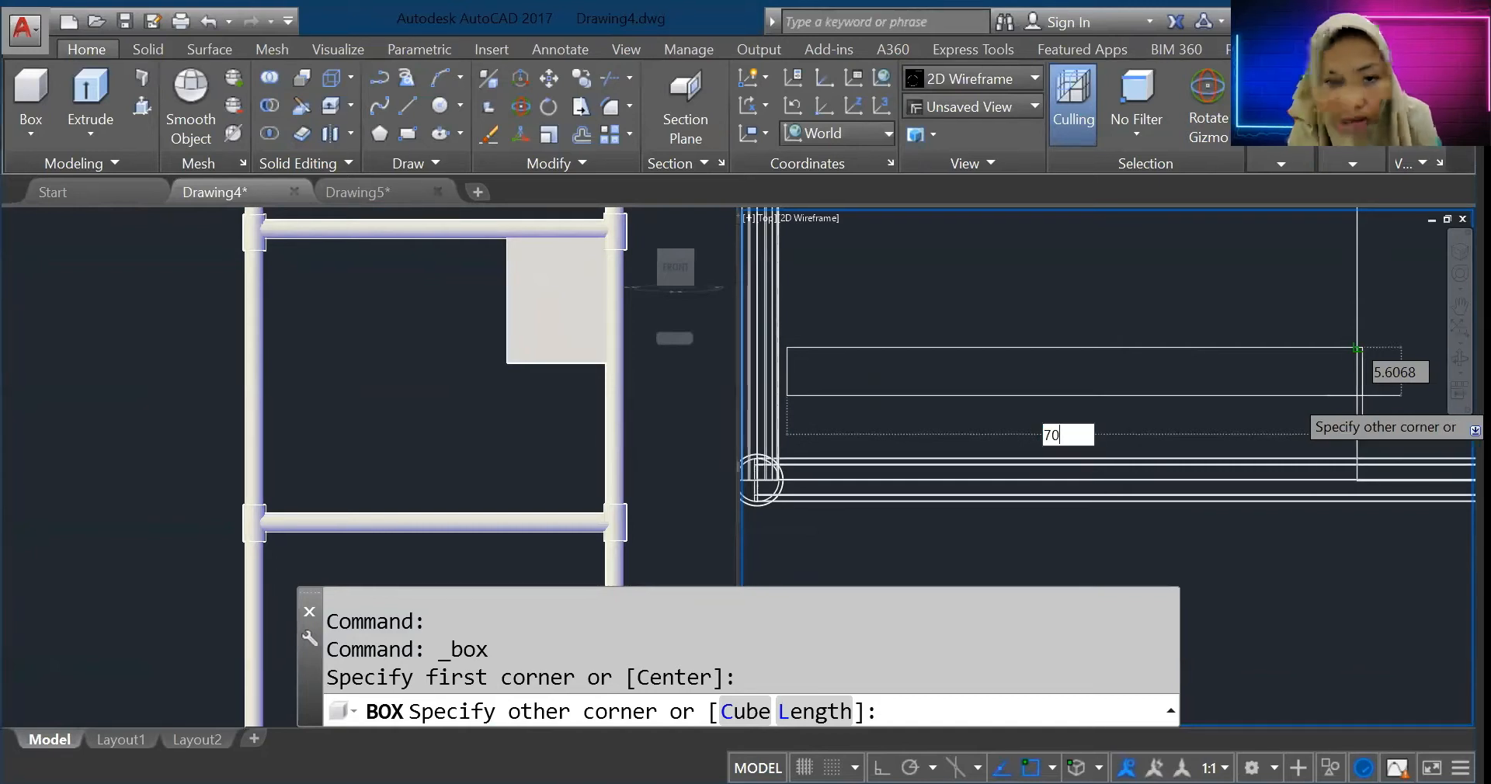
key("Return")
type("1")
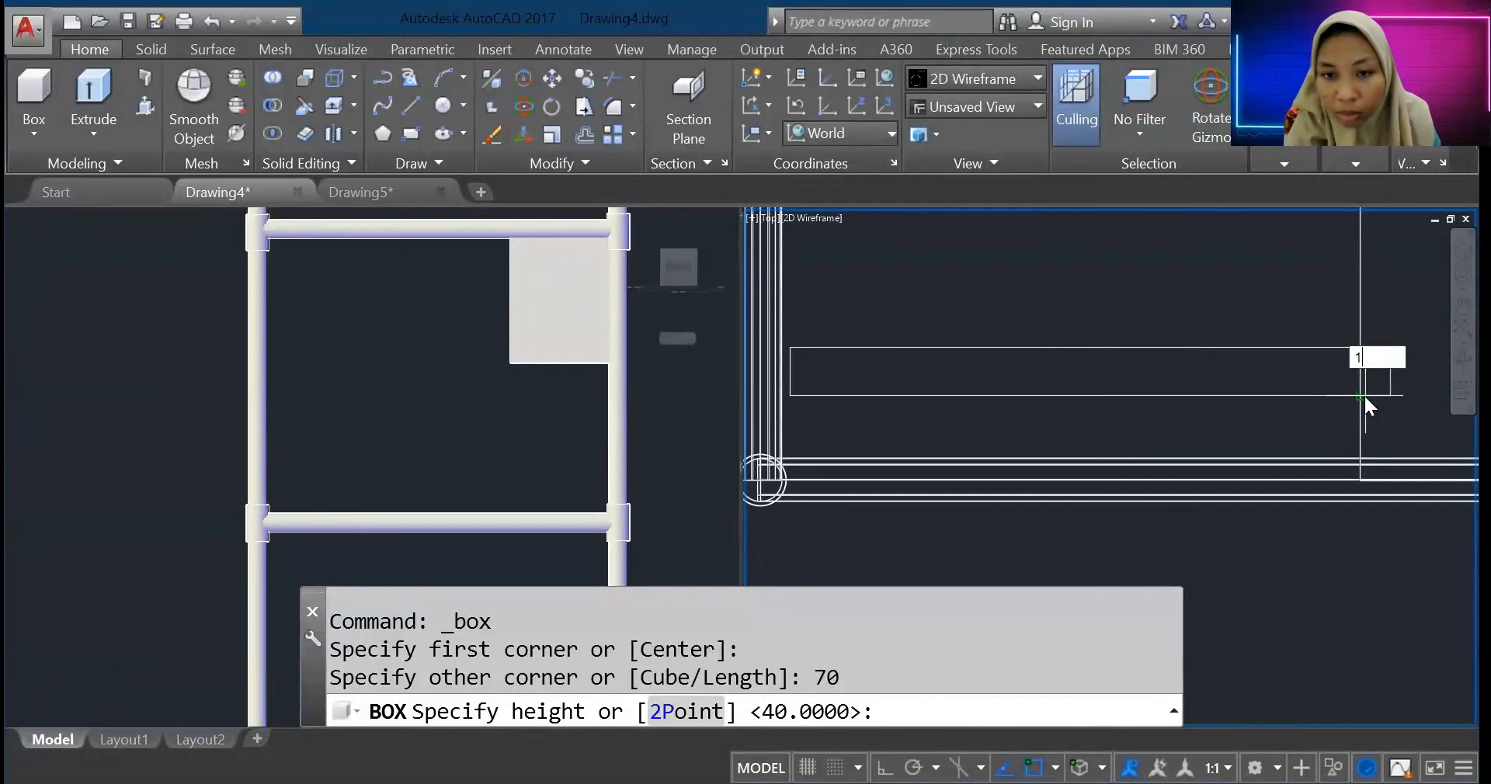
type("0")
key("Return")
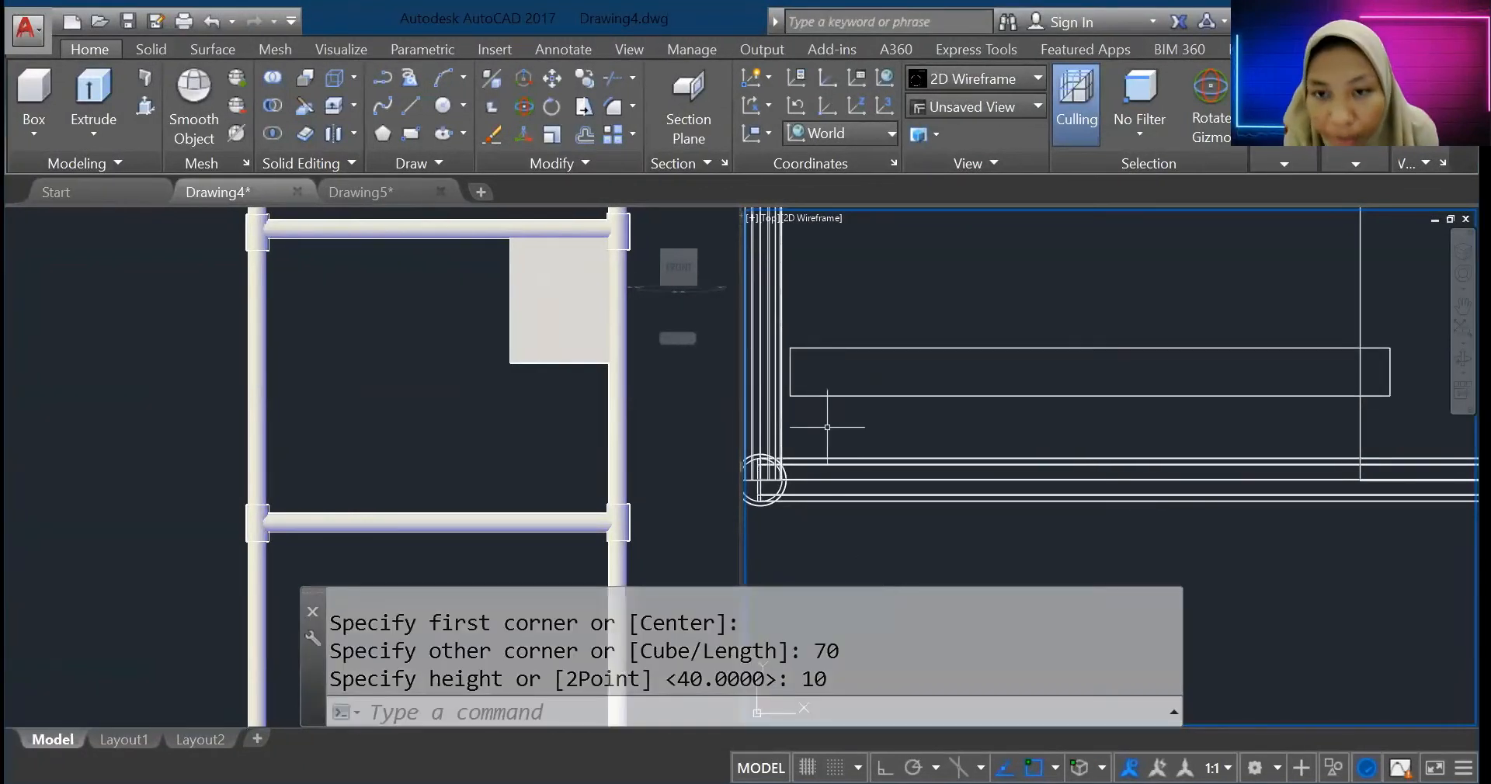
Step: Move the 70-long box in the top view so that its left end meets the frame's left side, midway along the frame's depth
left_click(841, 397)
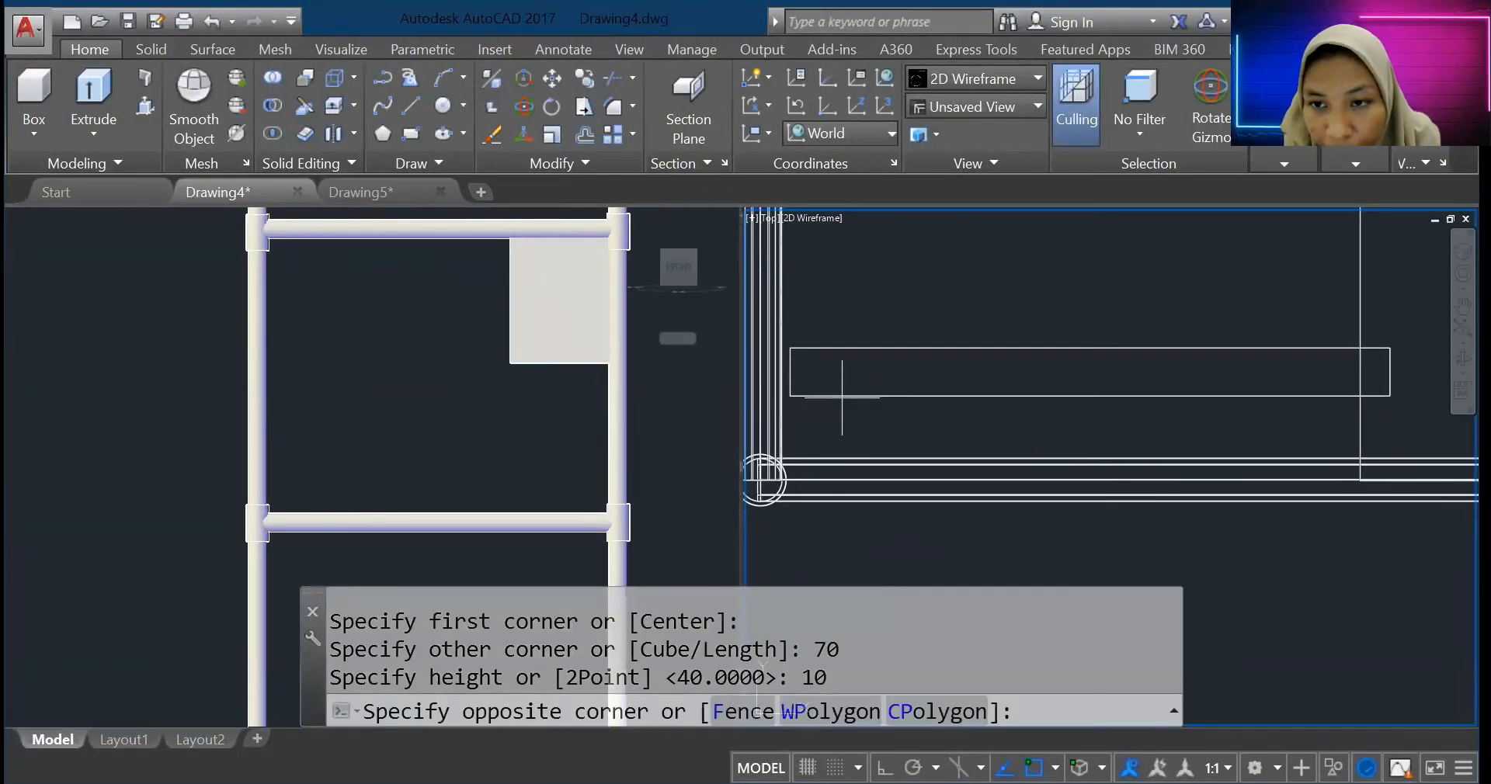
scroll(842, 397, "down", 4)
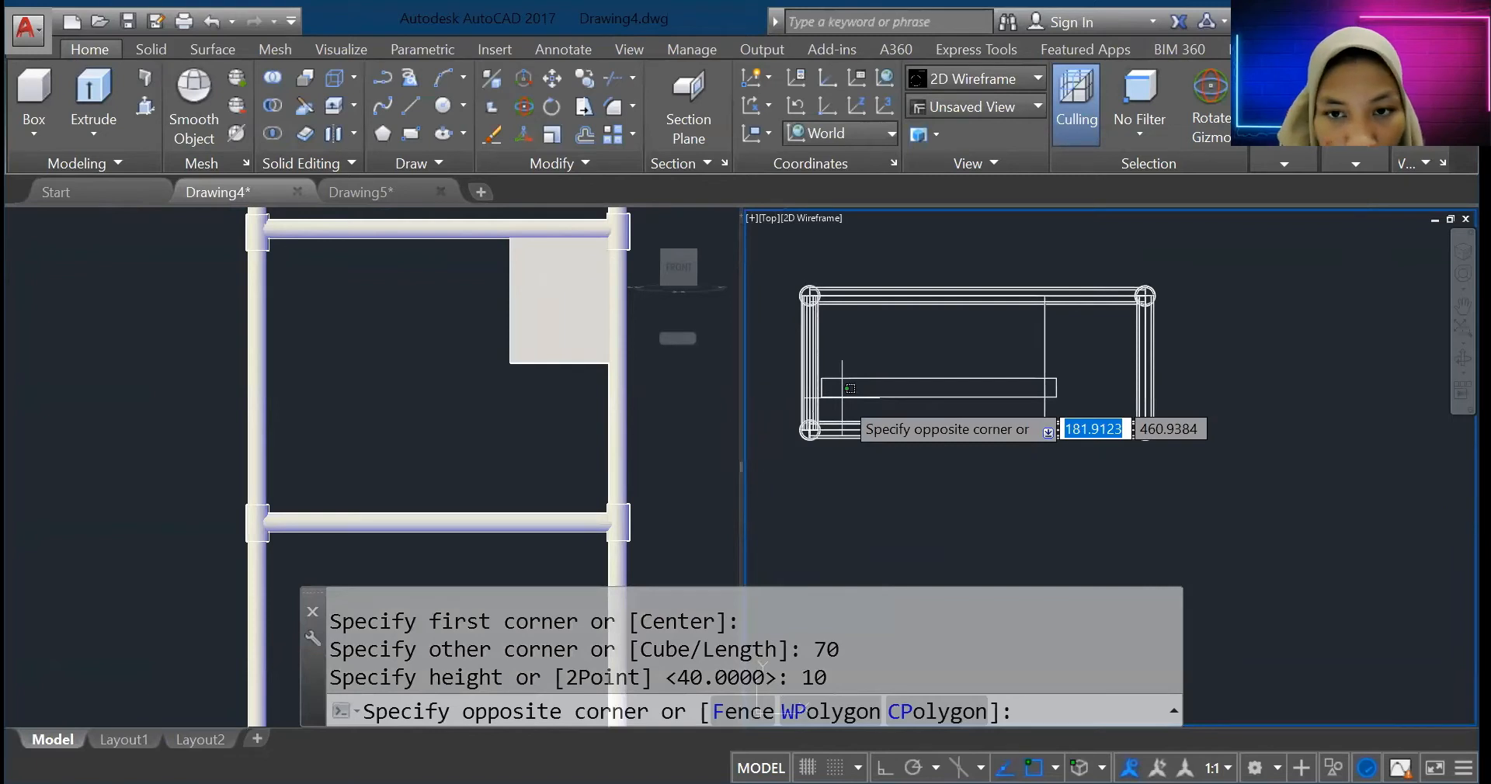
left_click(851, 388)
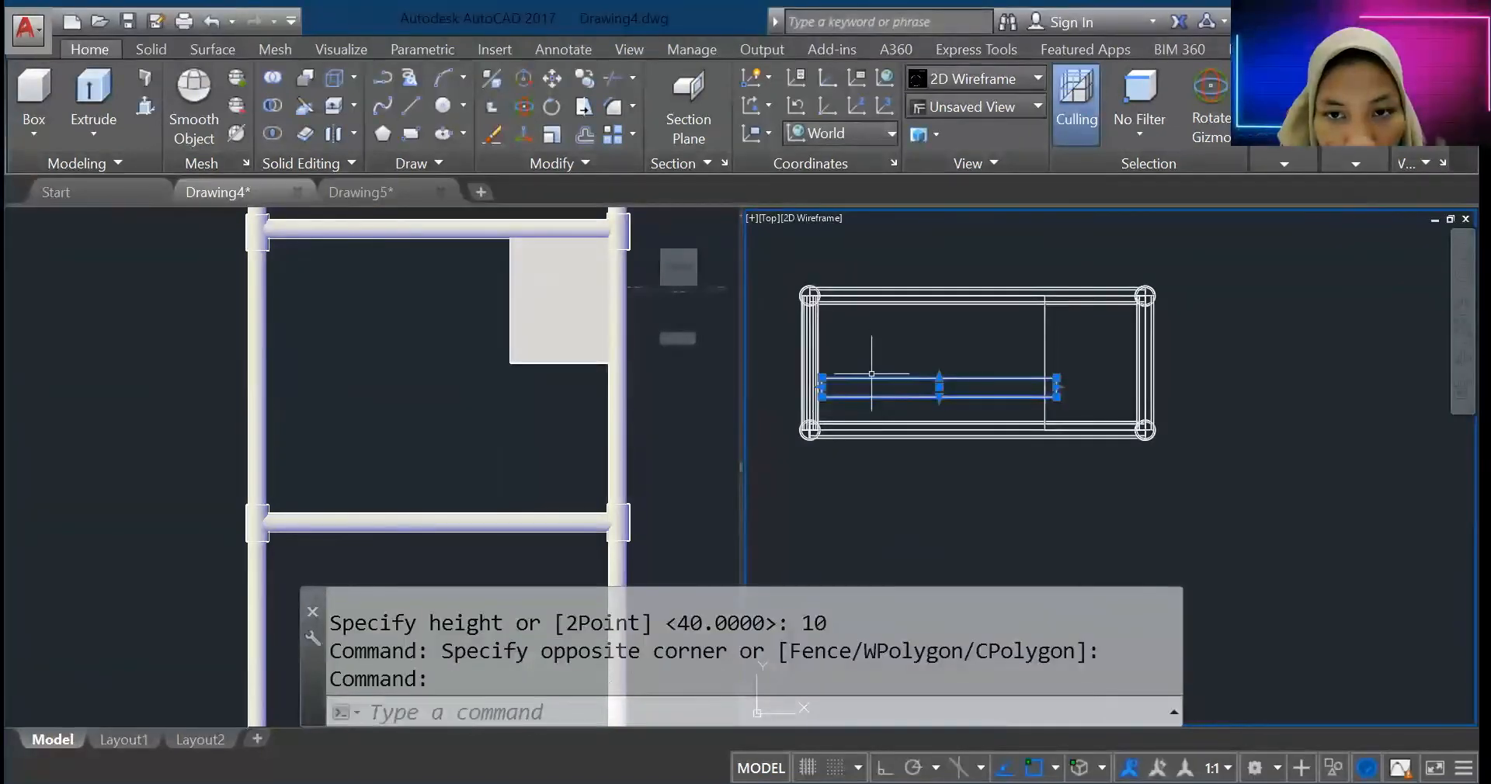
key("Escape")
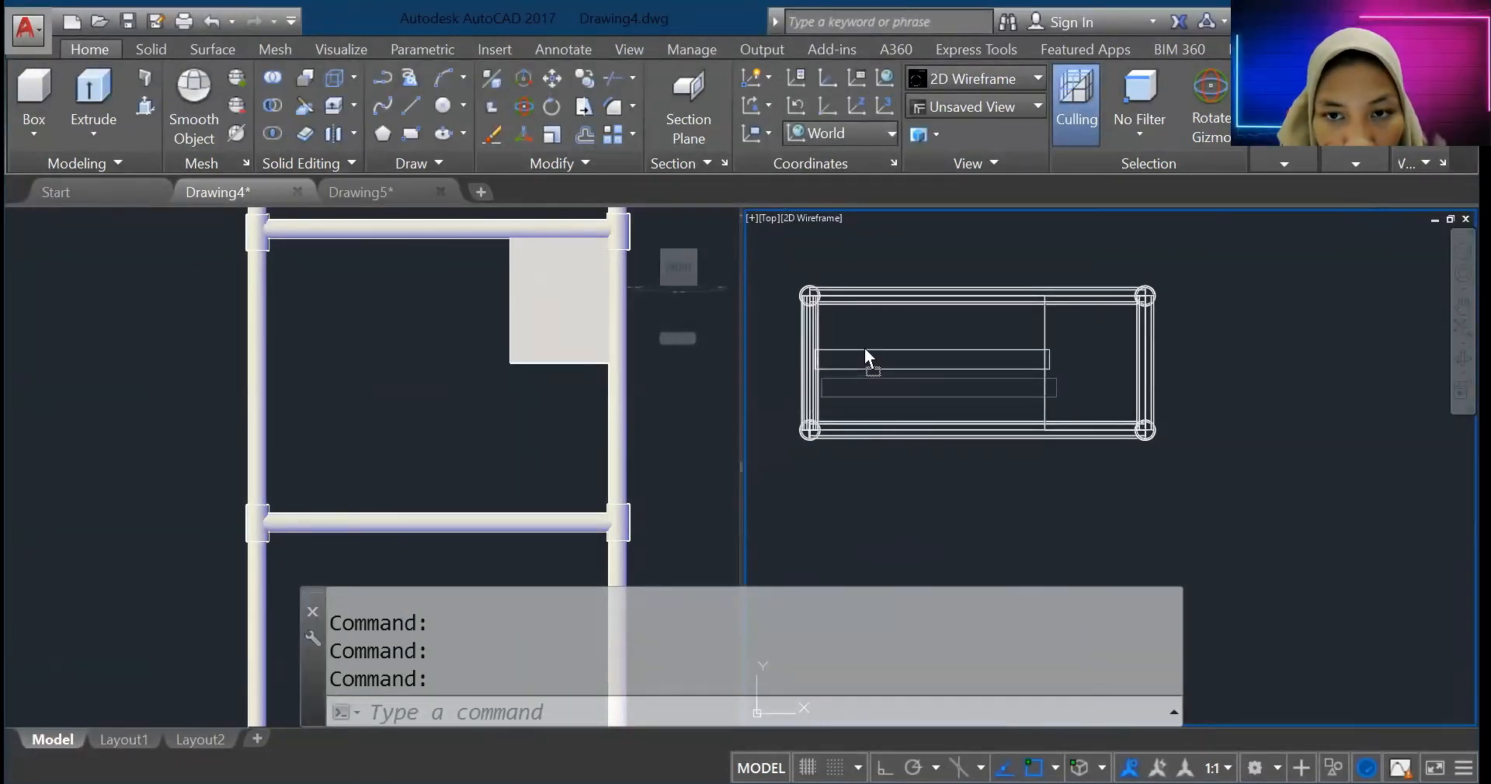
scroll(525, 431, "down", 4)
scroll(526, 426, "up", 4)
Step: Move the 70-long box in the front view from the frame's base up to the lower left of the upper corner box
left_click(526, 424)
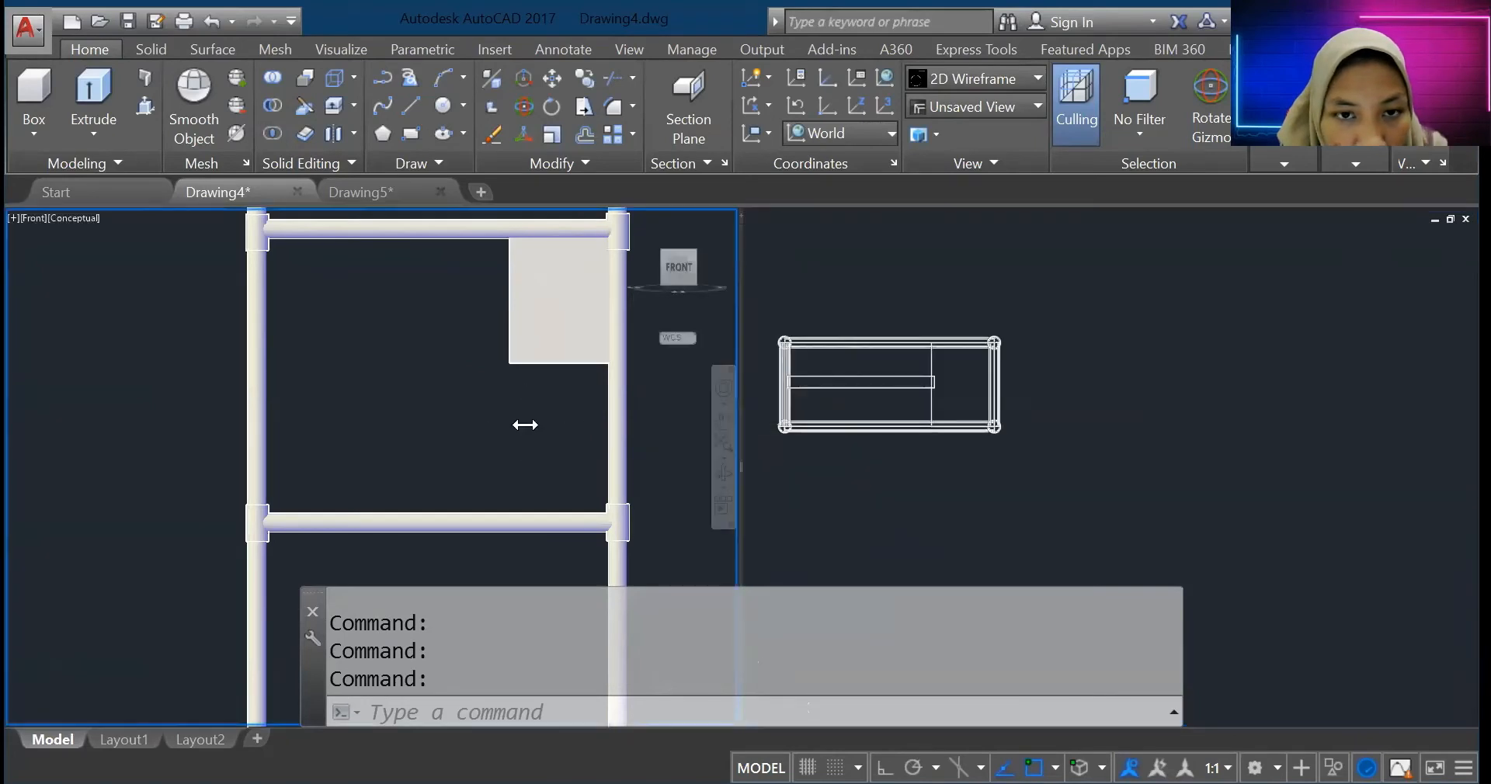
scroll(482, 476, "up", 8)
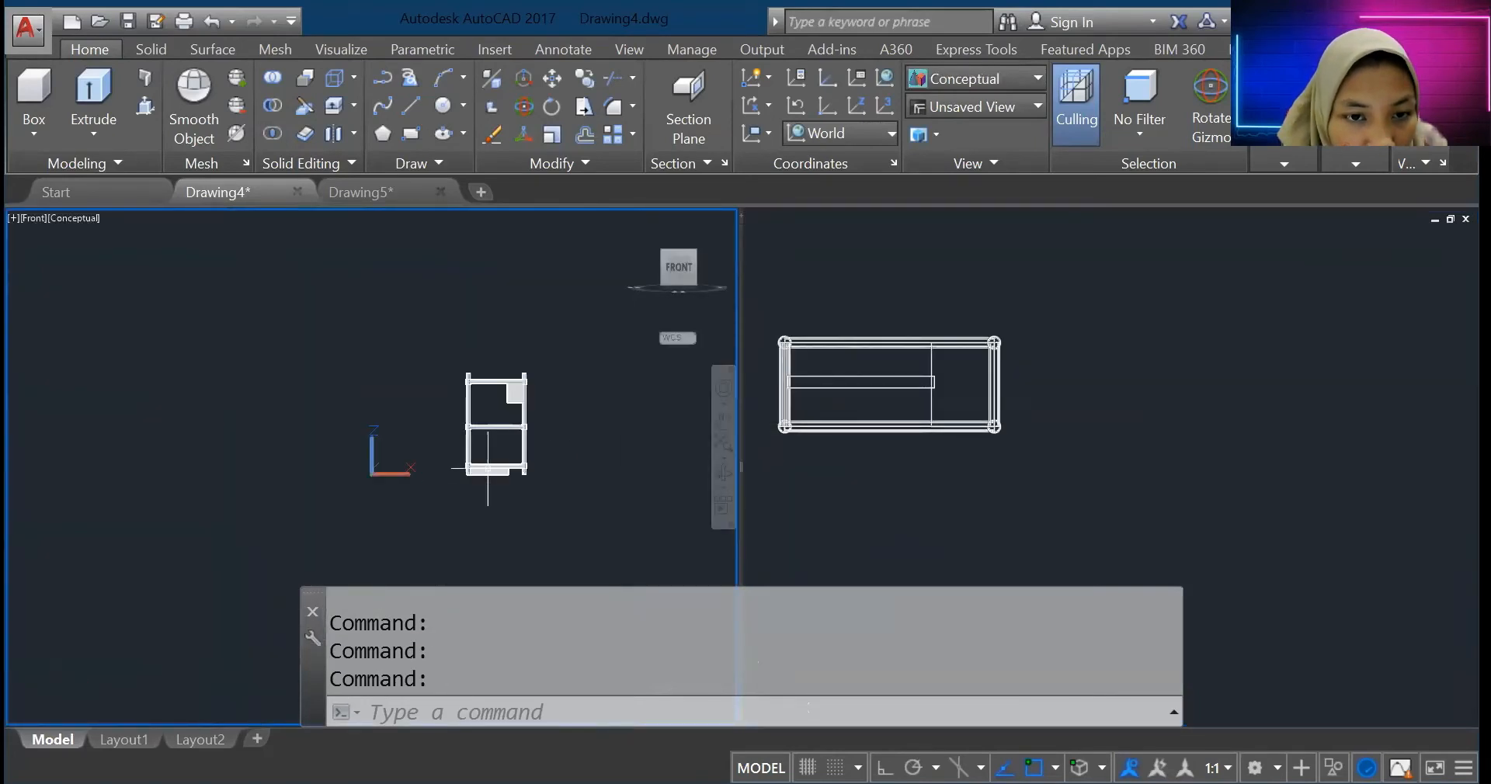
left_click(483, 475)
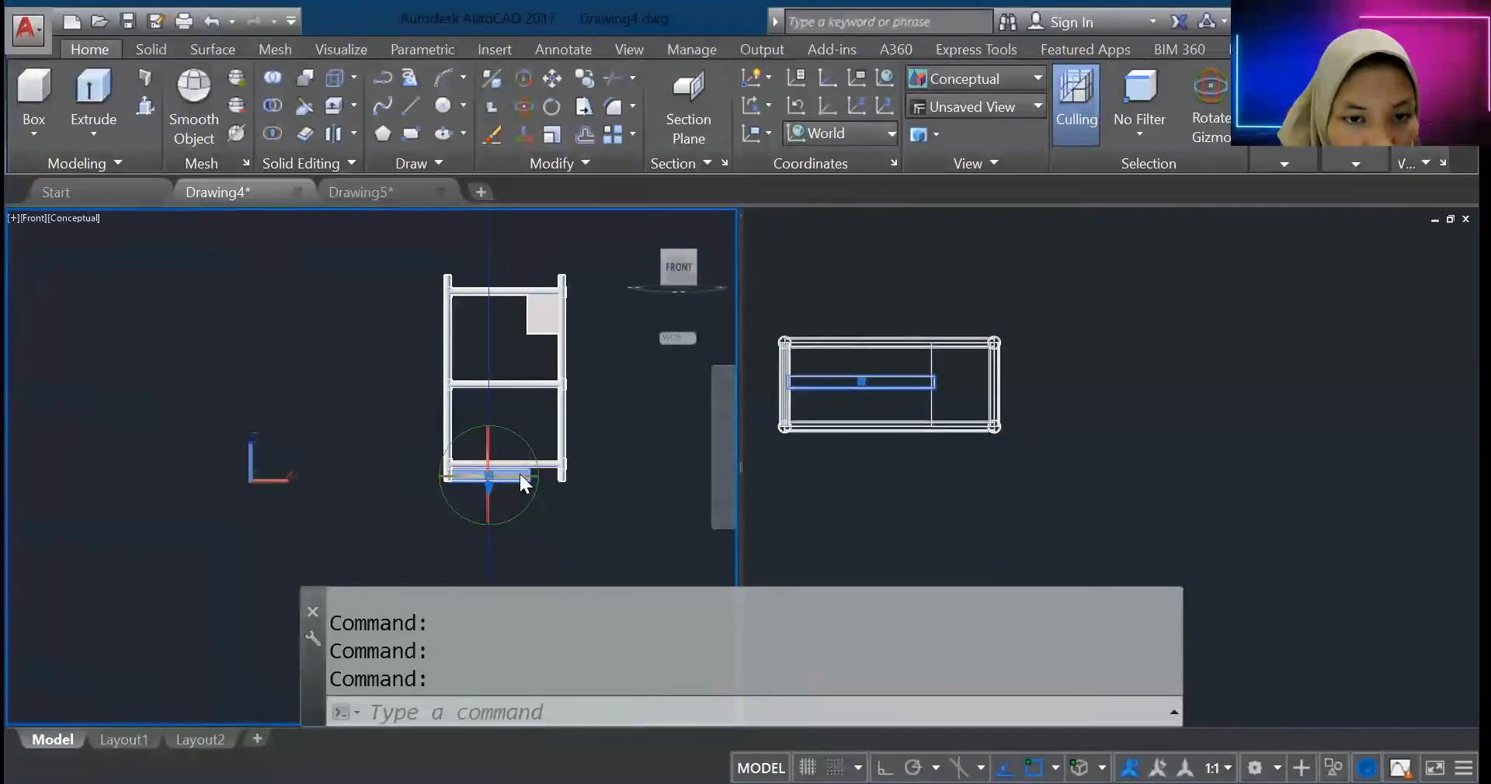
left_click_drag(518, 472, 516, 333)
scroll(517, 330, "up", 3)
scroll(514, 328, "up", 3)
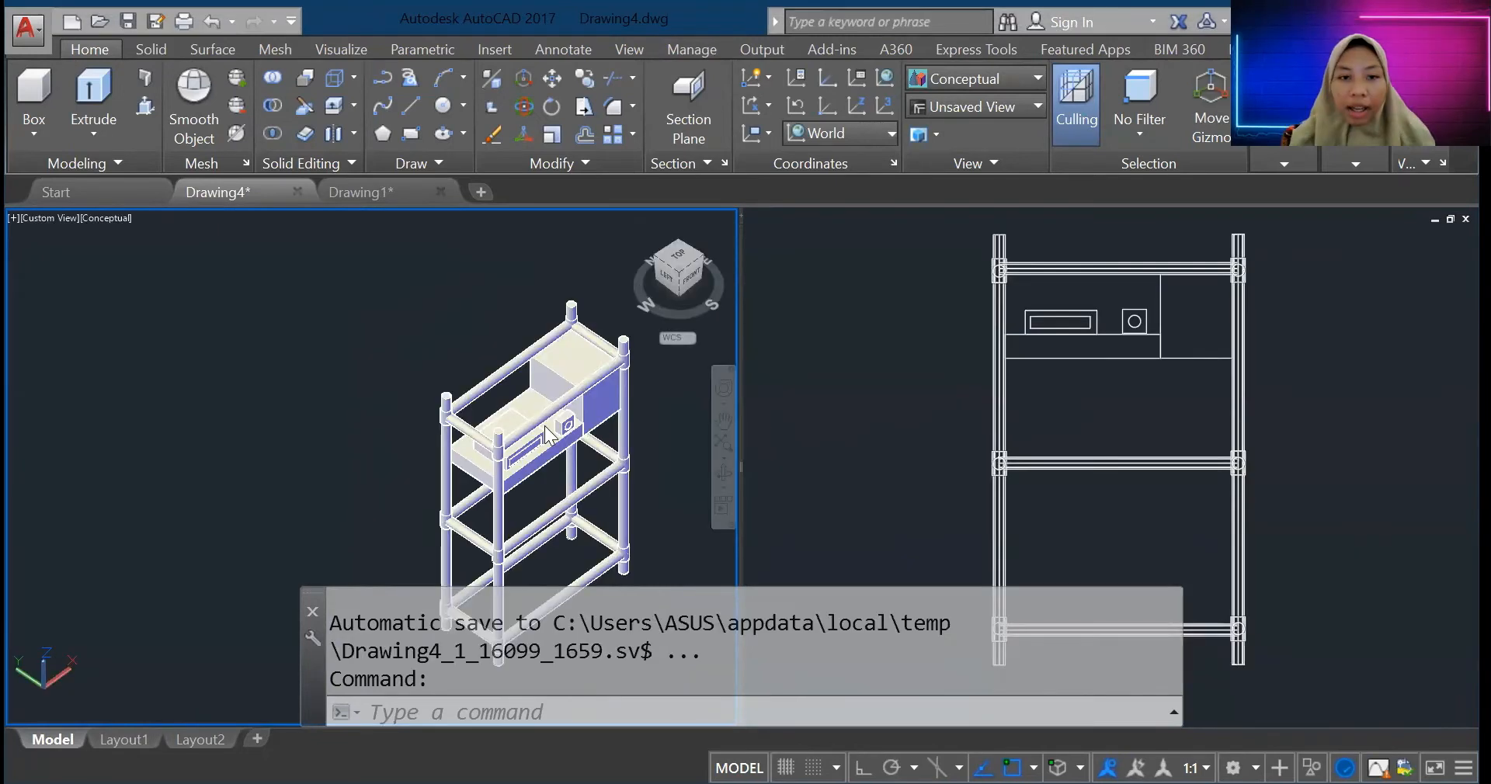
Step: Examine the upper compartments and the small boxes standing on the shelf in the 3D view
middle_click_drag(543, 425, 646, 361, "shift")
scroll(647, 361, "down", 3)
scroll(647, 362, "up", 3)
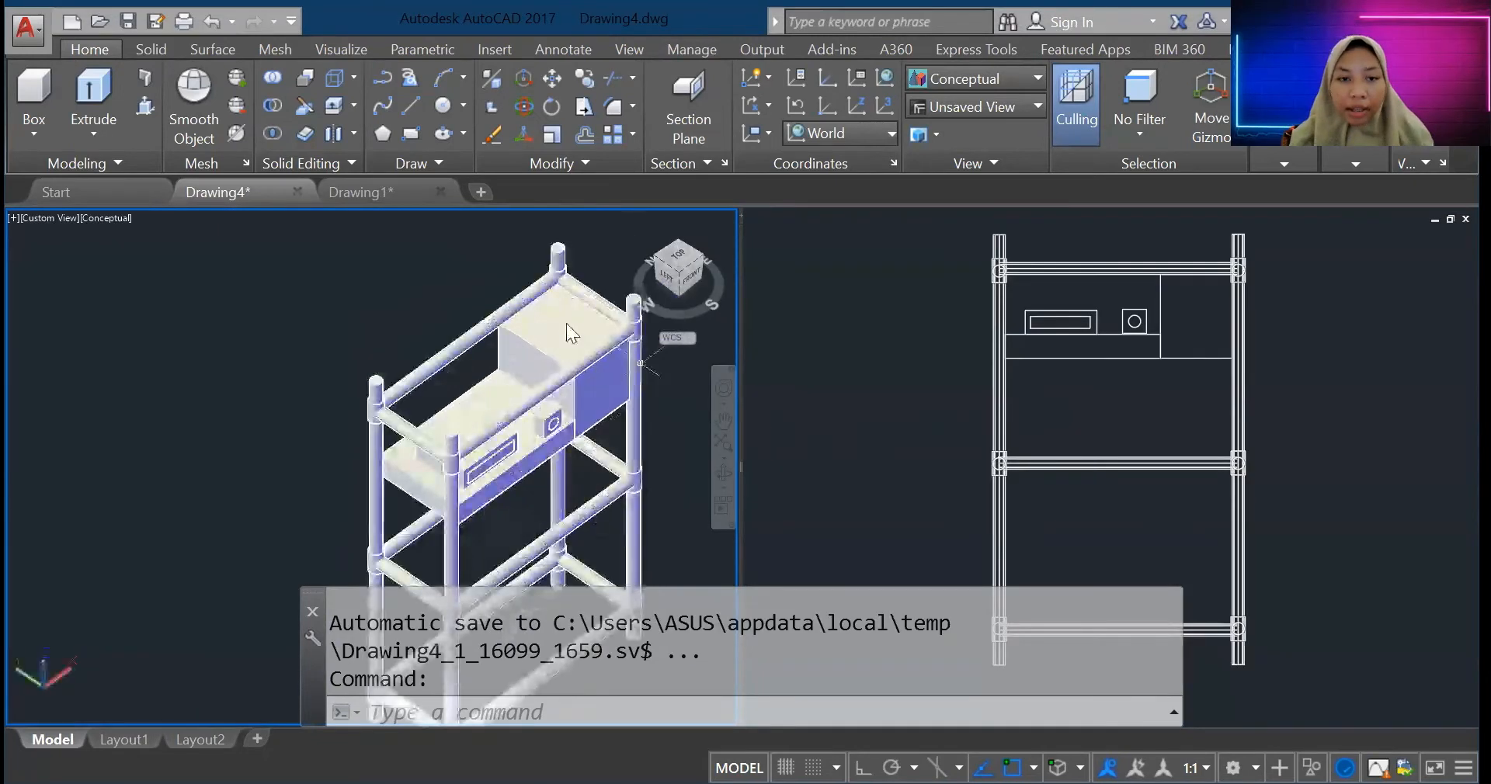
scroll(572, 370, "up", 5)
scroll(508, 496, "down", 5)
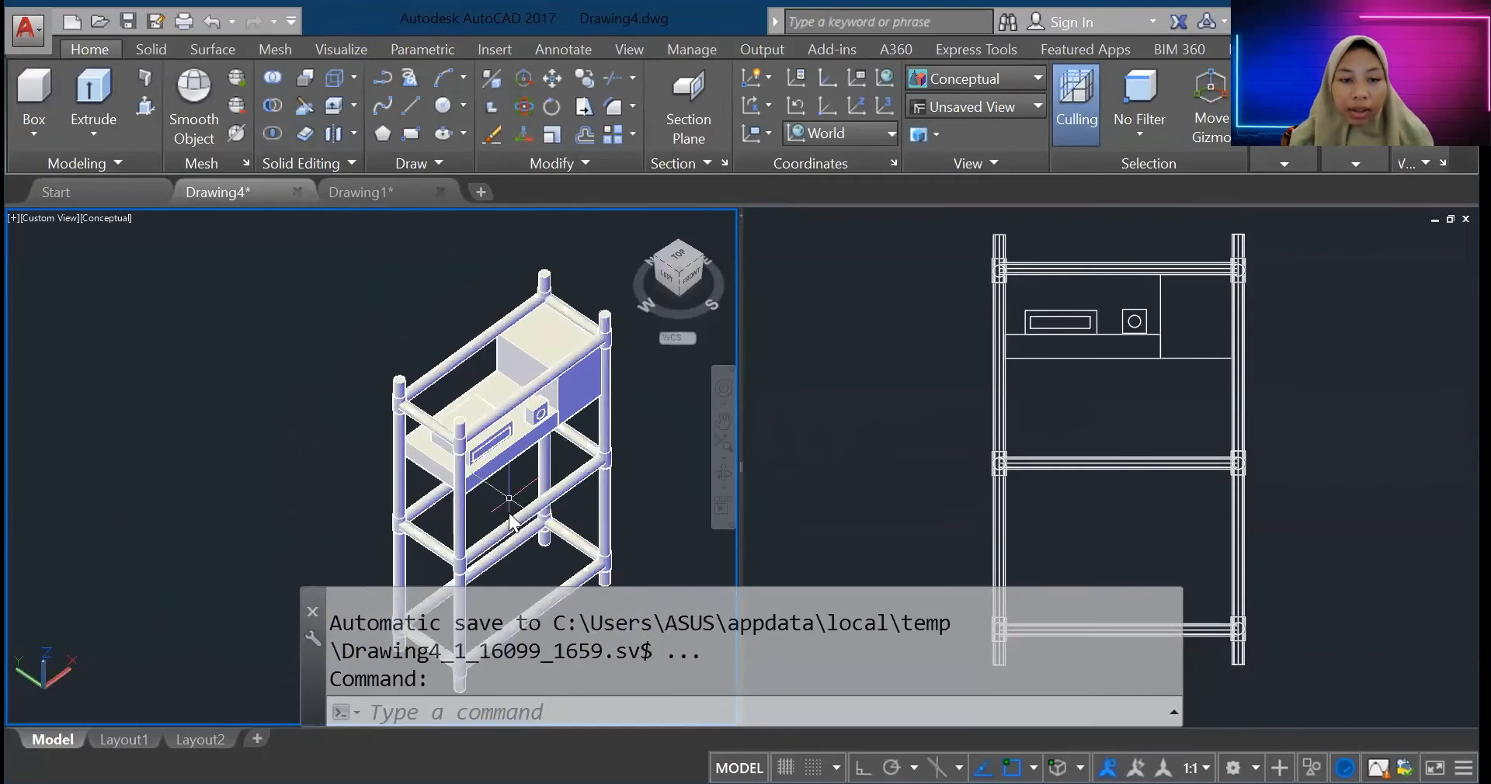
scroll(508, 511, "up", 4)
scroll(509, 513, "down", 2)
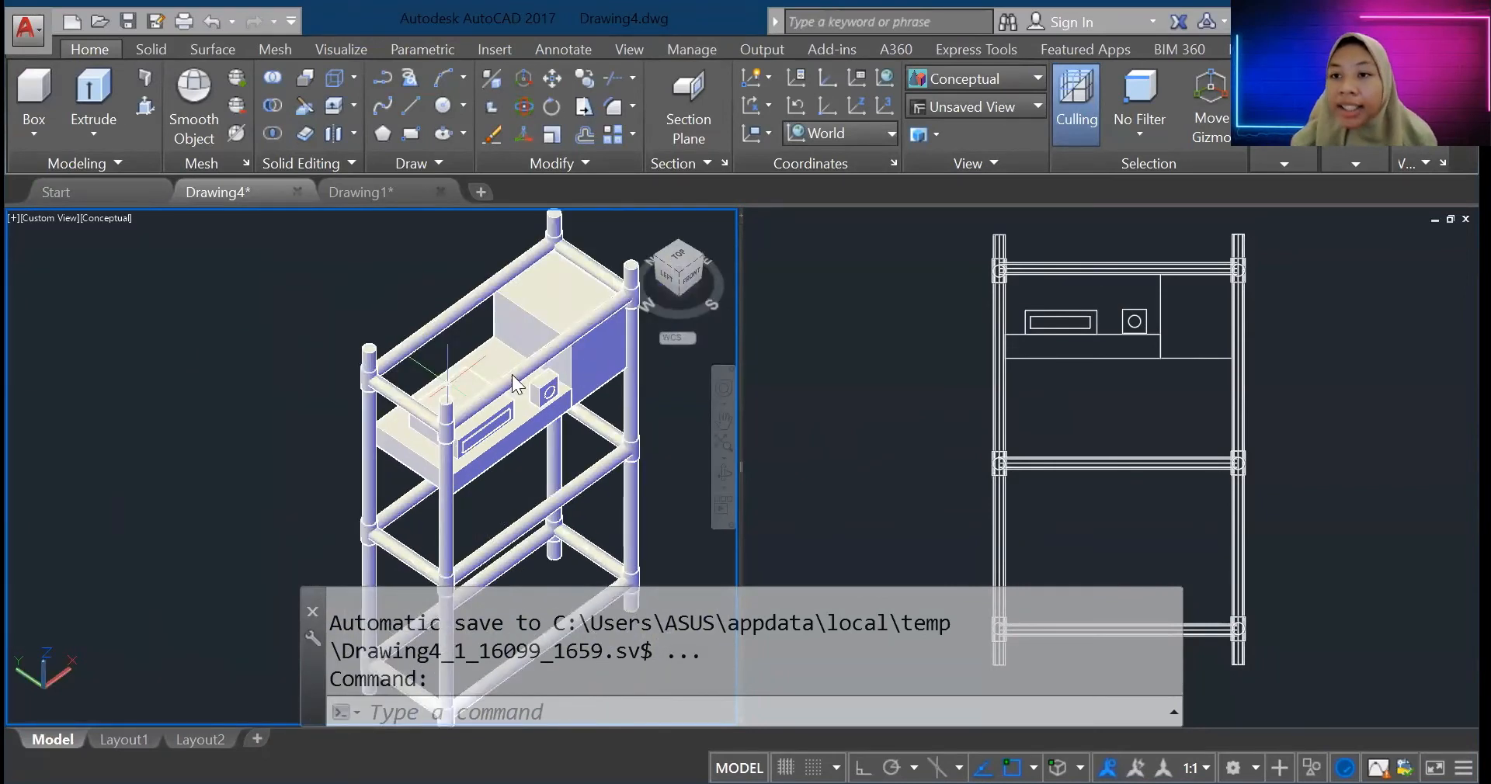
scroll(514, 393, "up", 3)
scroll(614, 435, "down", 2)
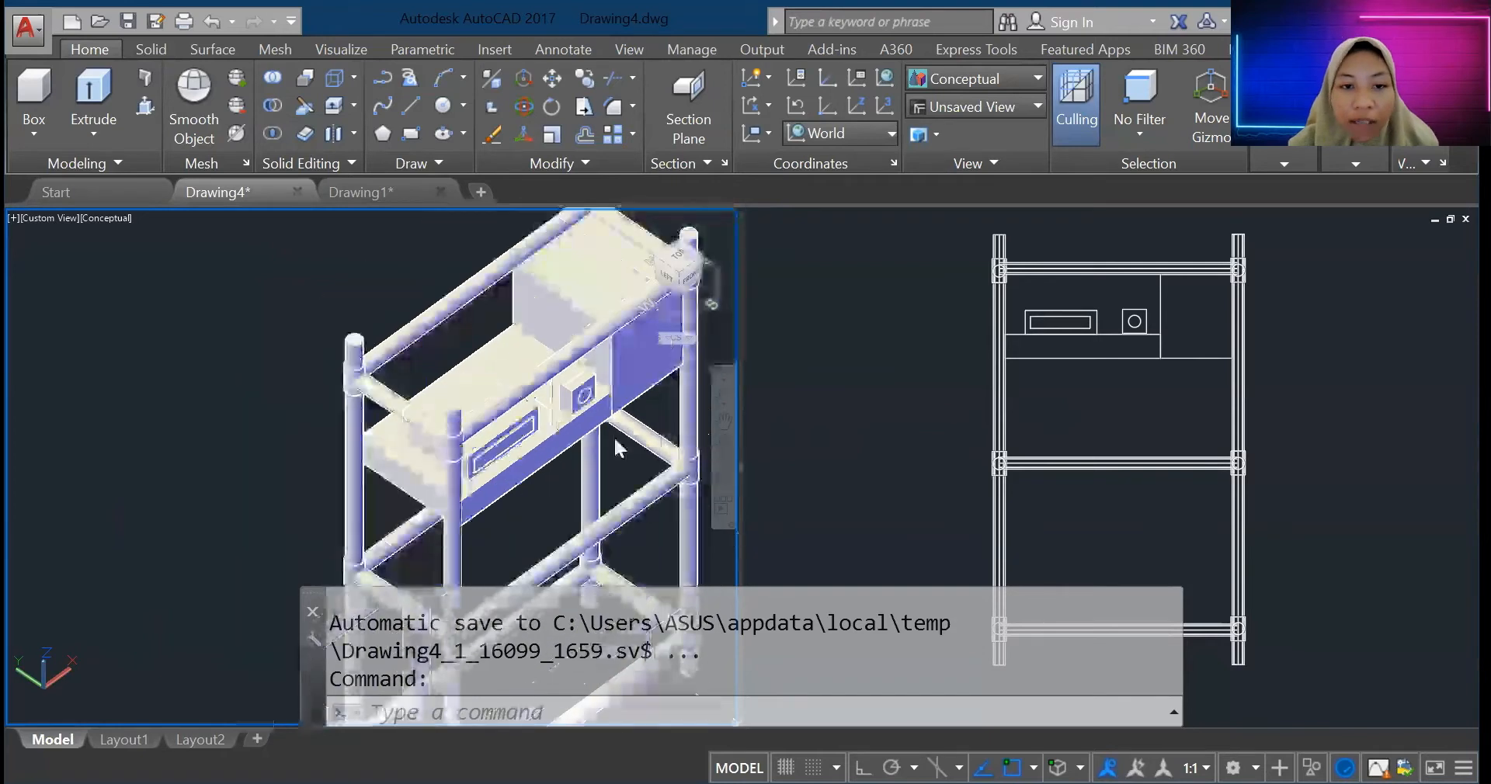
scroll(607, 409, "up", 4)
scroll(614, 388, "down", 4)
scroll(646, 330, "up", 3)
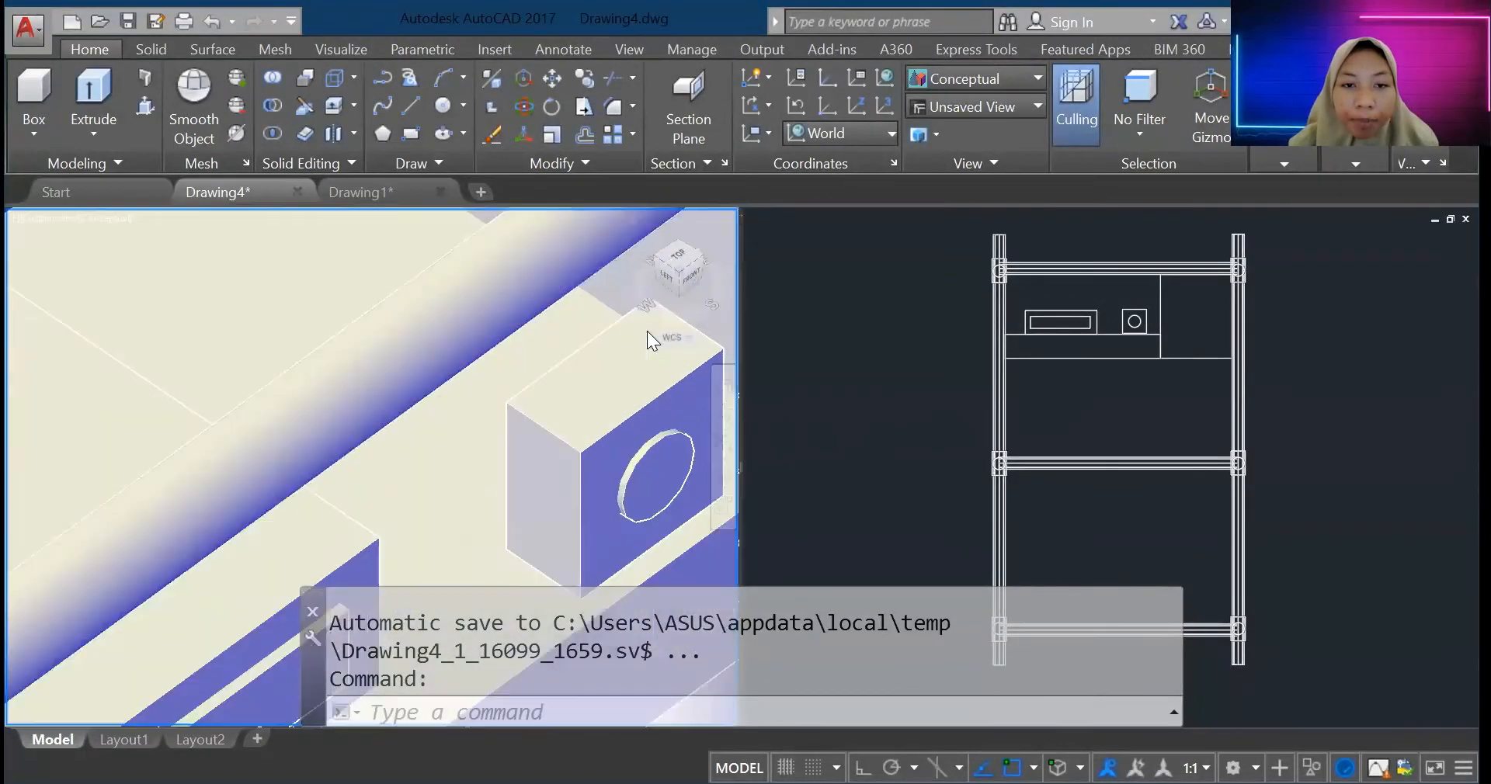
scroll(604, 418, "down", 5)
scroll(660, 400, "up", 4)
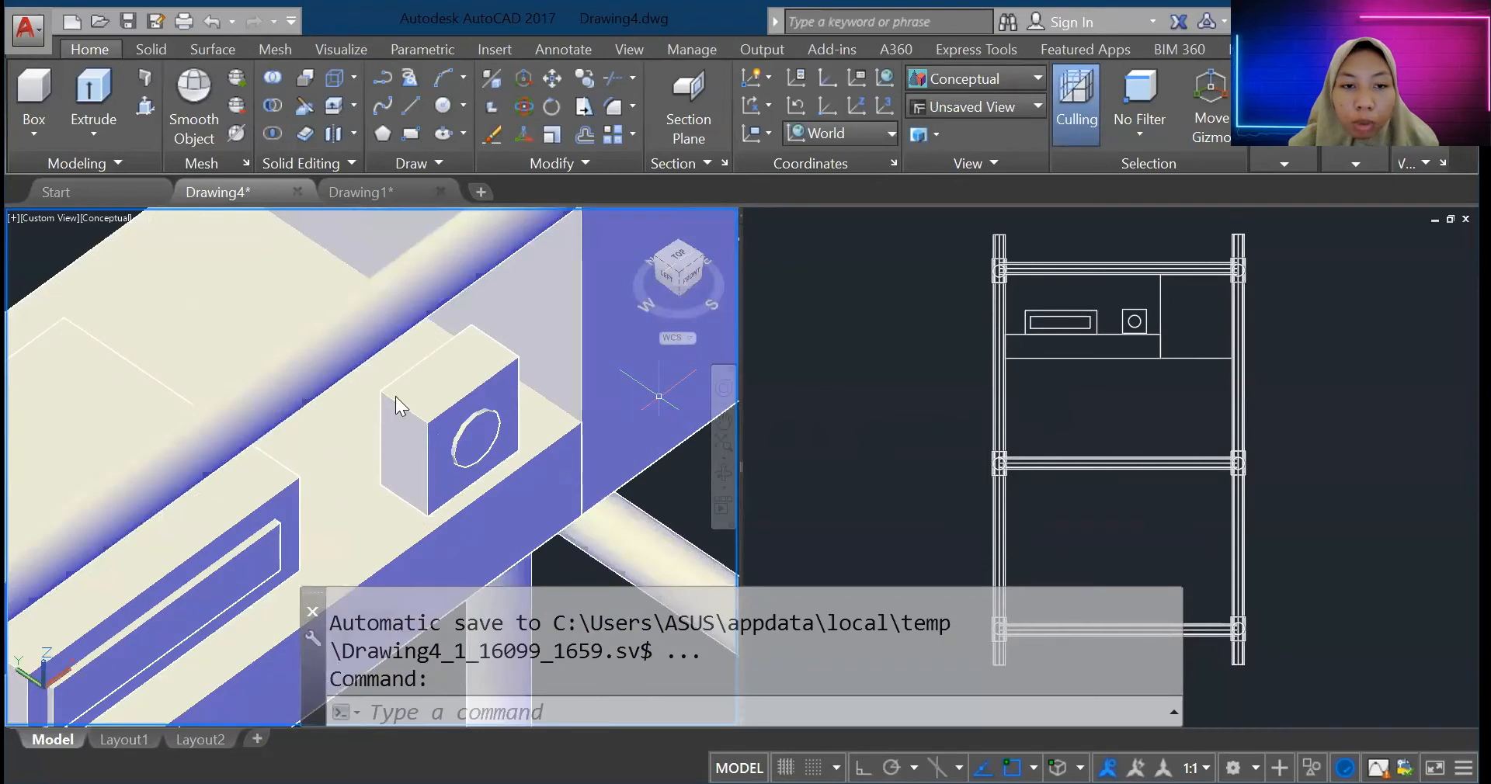
Step: Check the dimensions of the small box on the shelf and of the cylinder in its front face
left_click(402, 436)
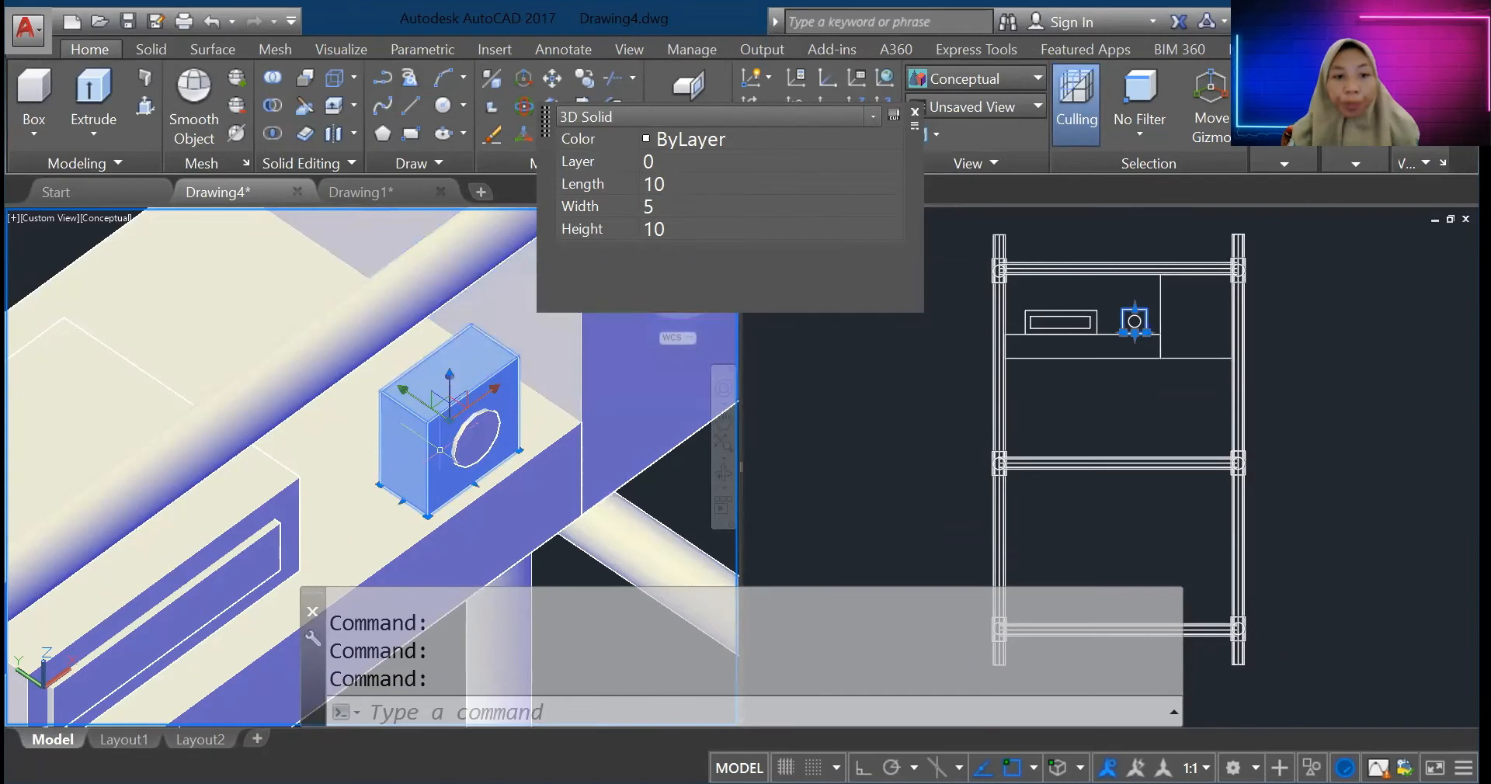
key("Escape")
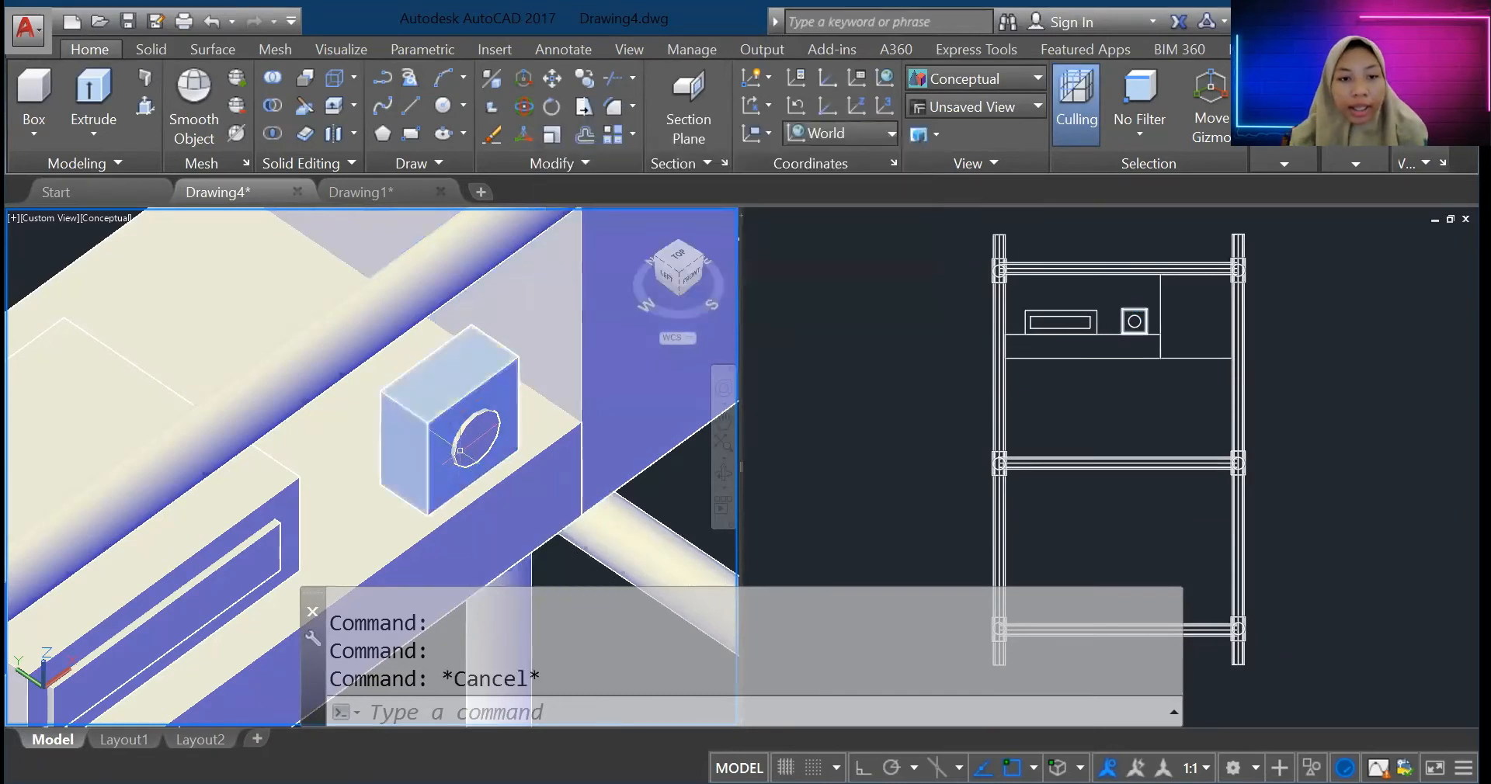
left_click(459, 448)
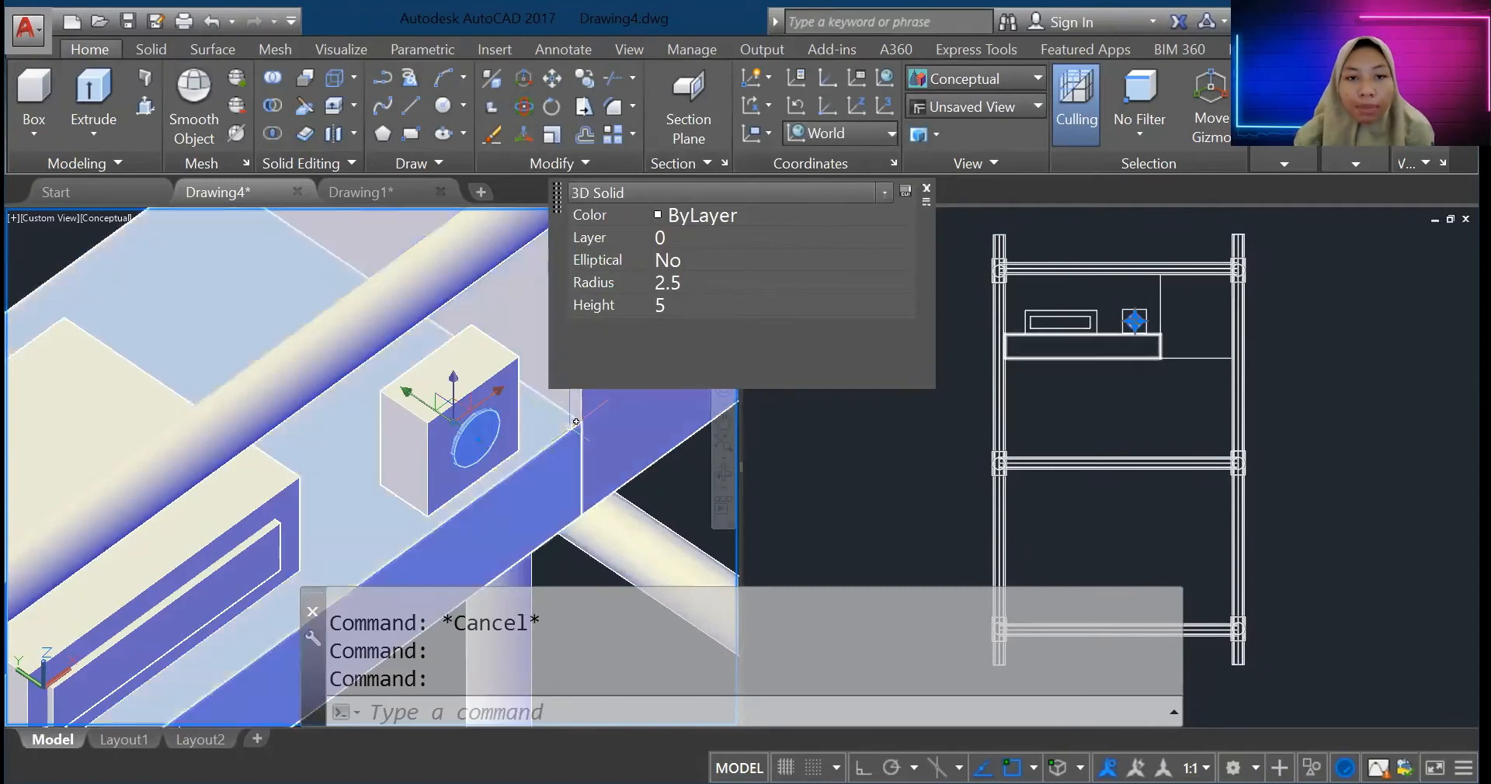
key("Escape")
scroll(478, 453, "down", 5)
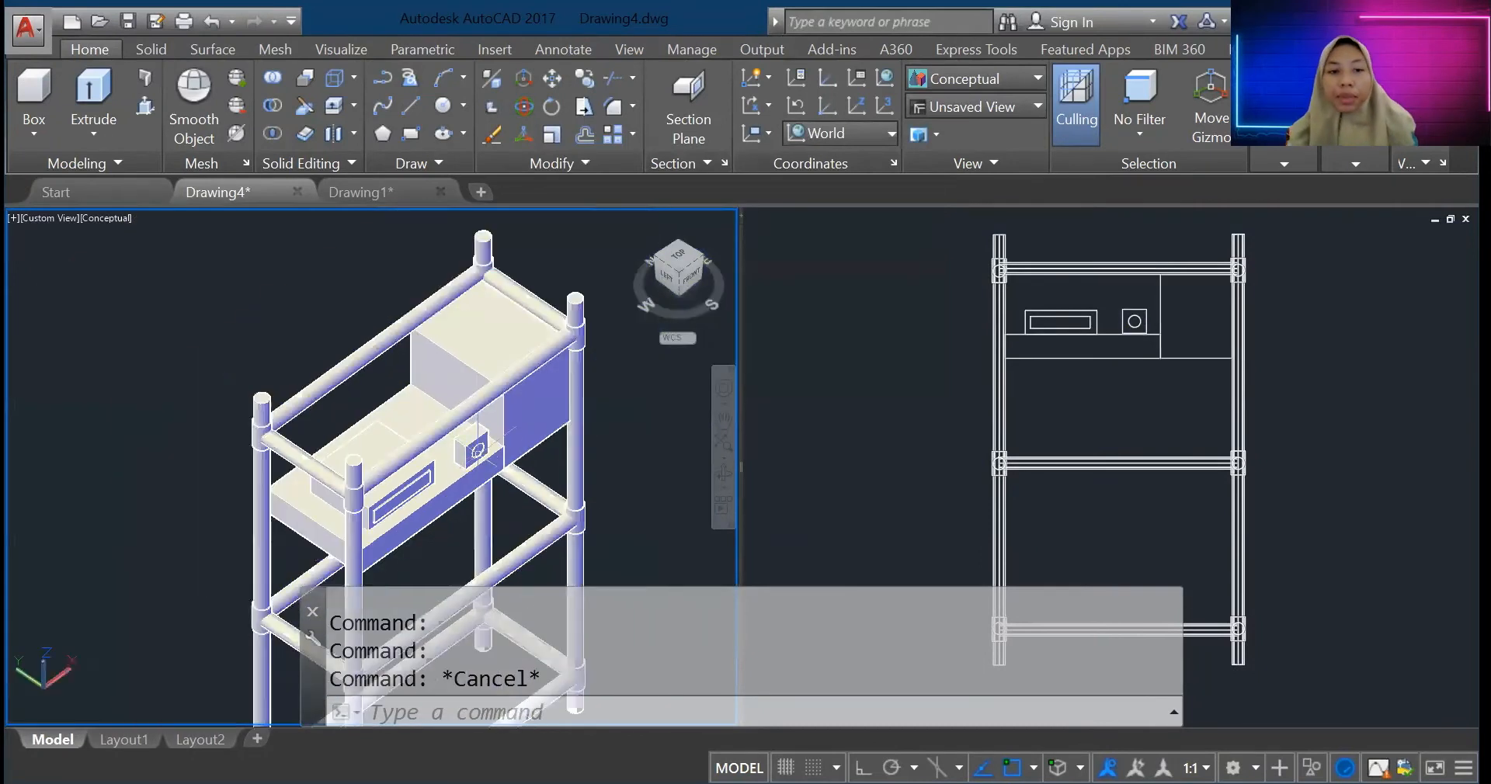
scroll(404, 501, "up", 2)
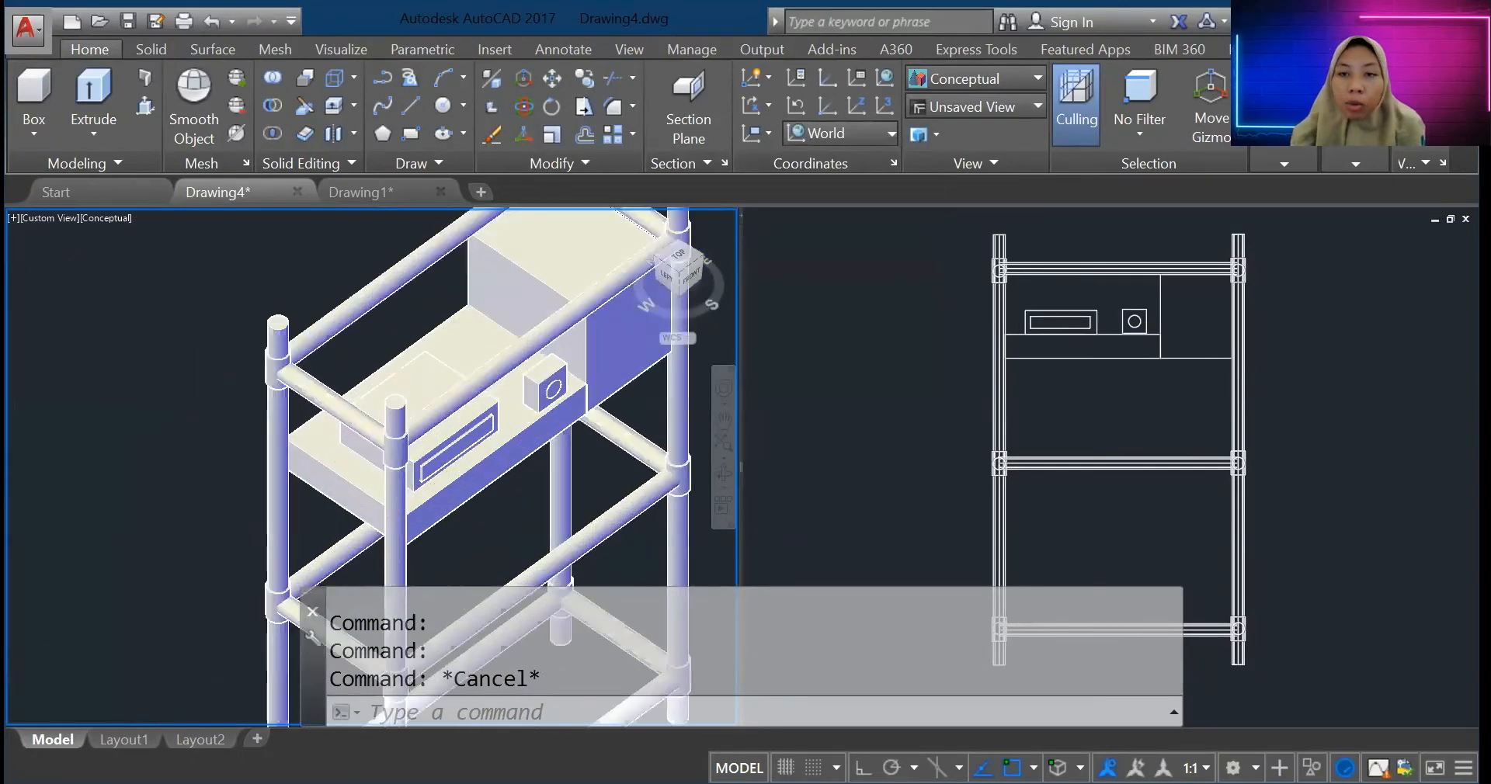
Step: Check the dimensions of the larger box on the shelf and inspect the raised panel on its front face
scroll(500, 400, "up", 4)
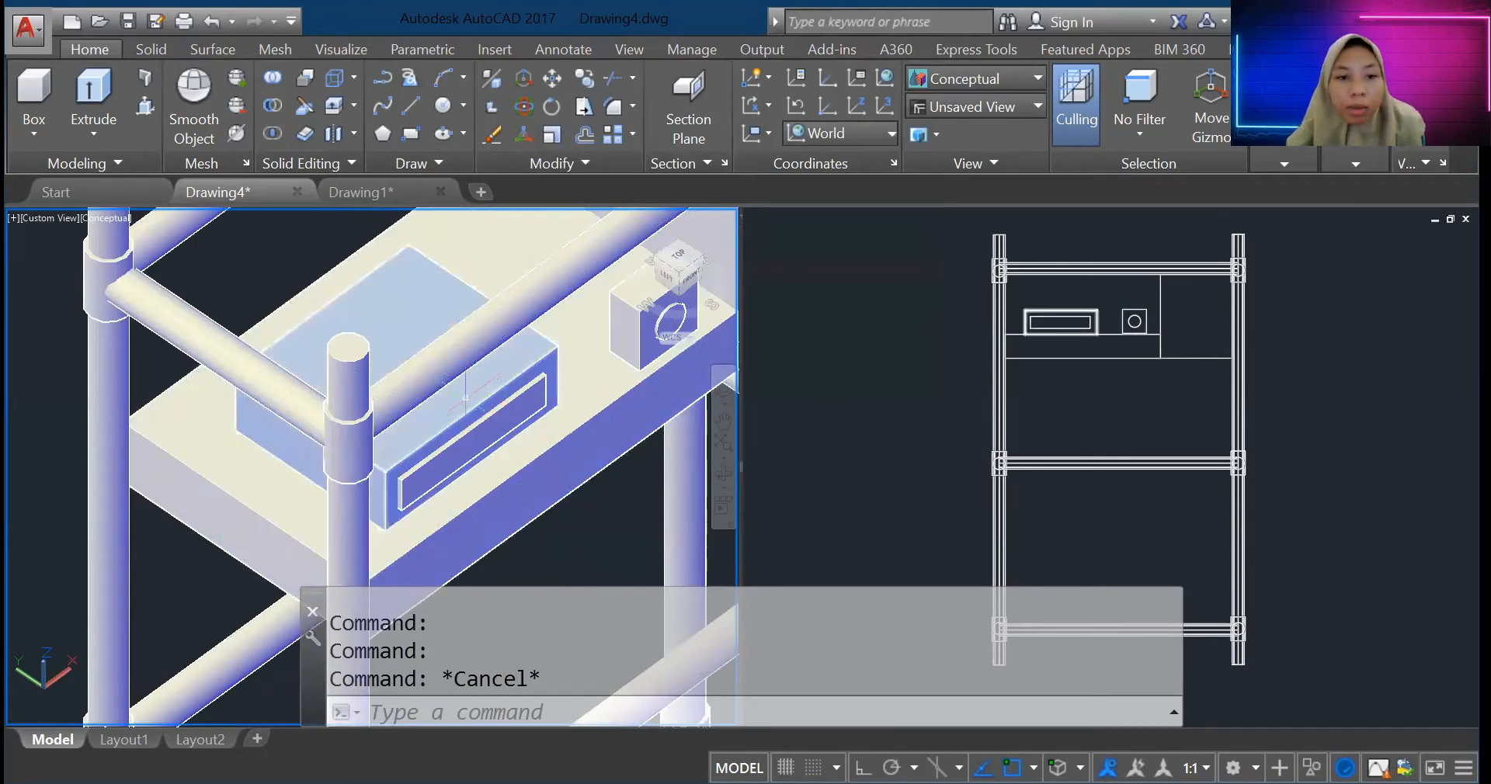
left_click(468, 403)
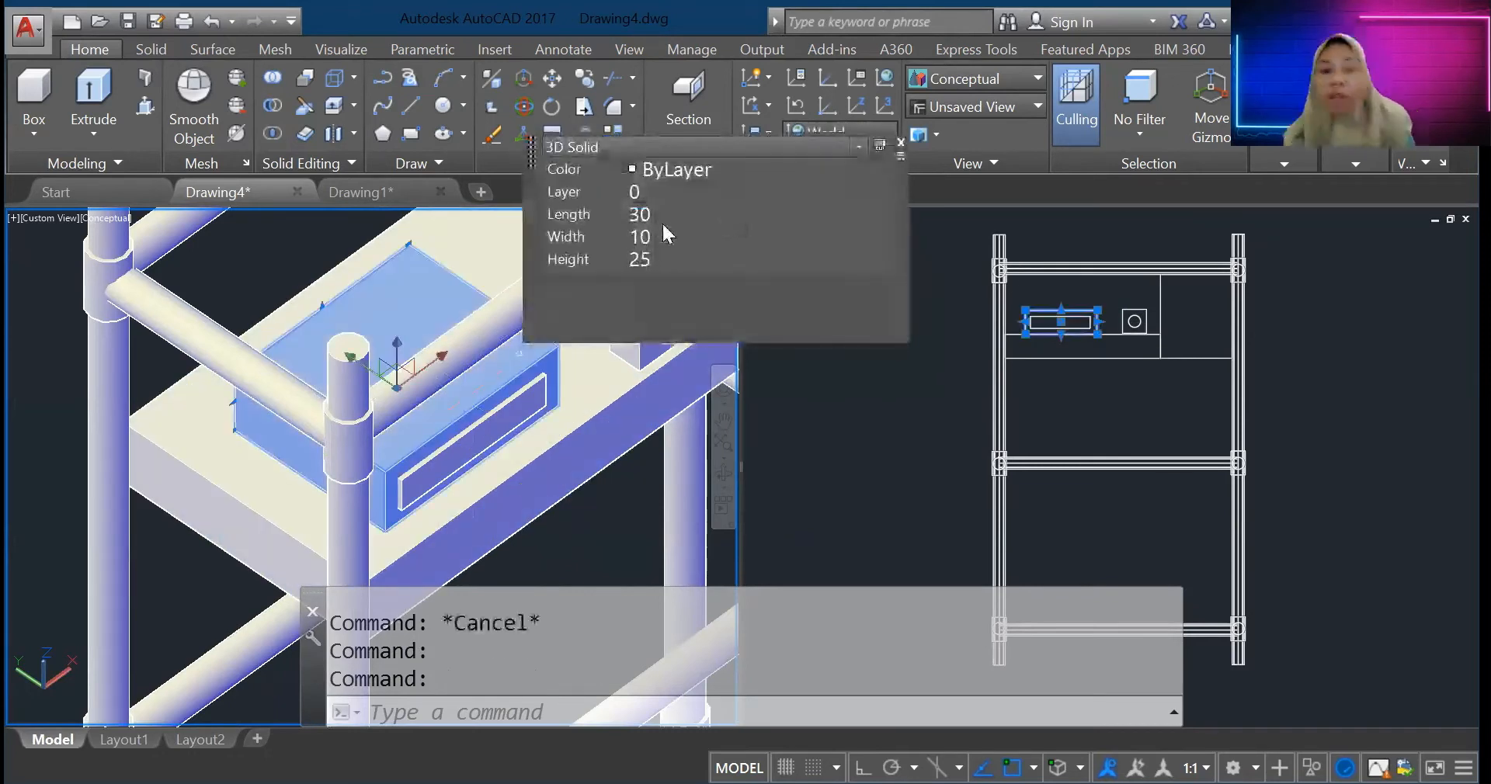
left_click(456, 441)
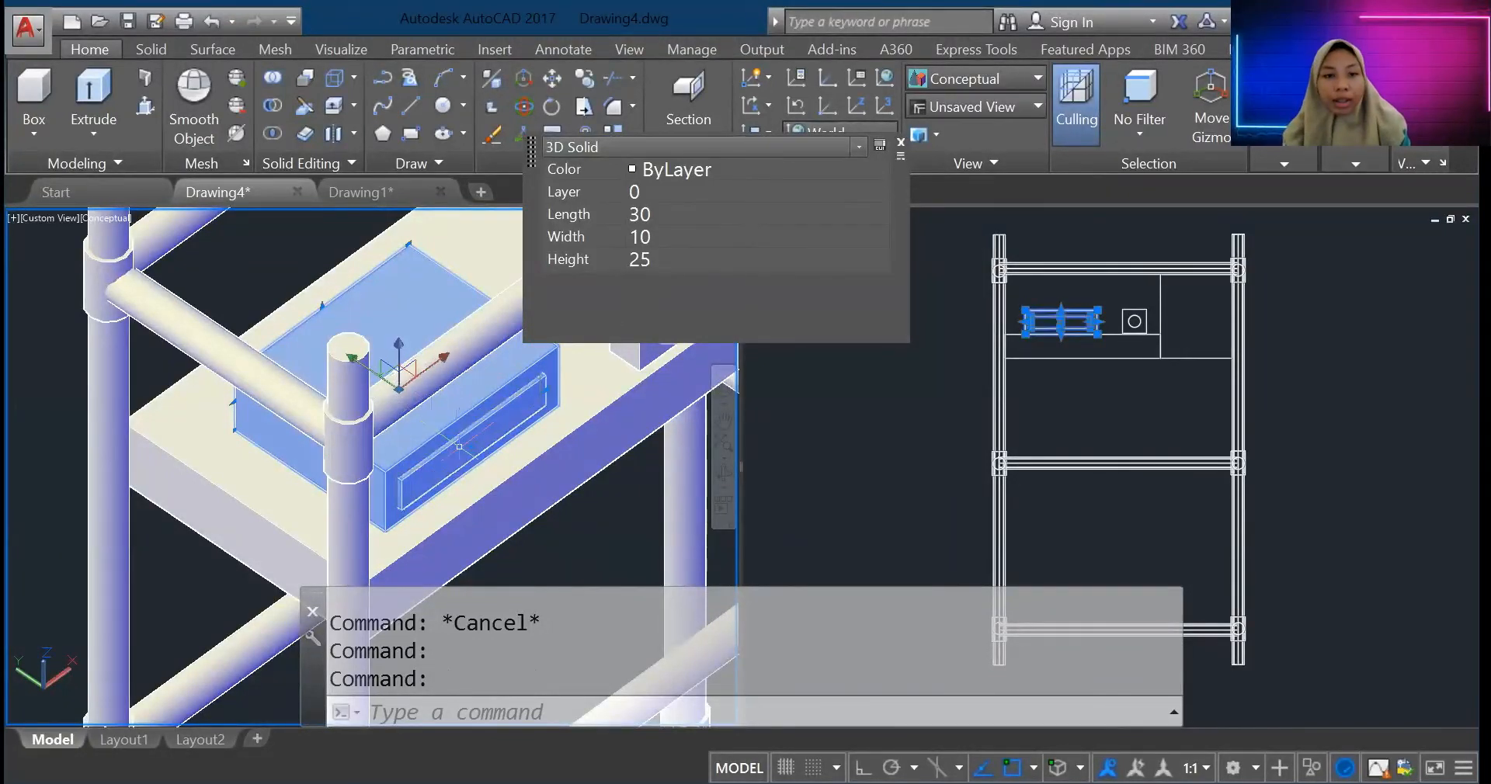
key("Escape")
scroll(437, 449, "up", 4)
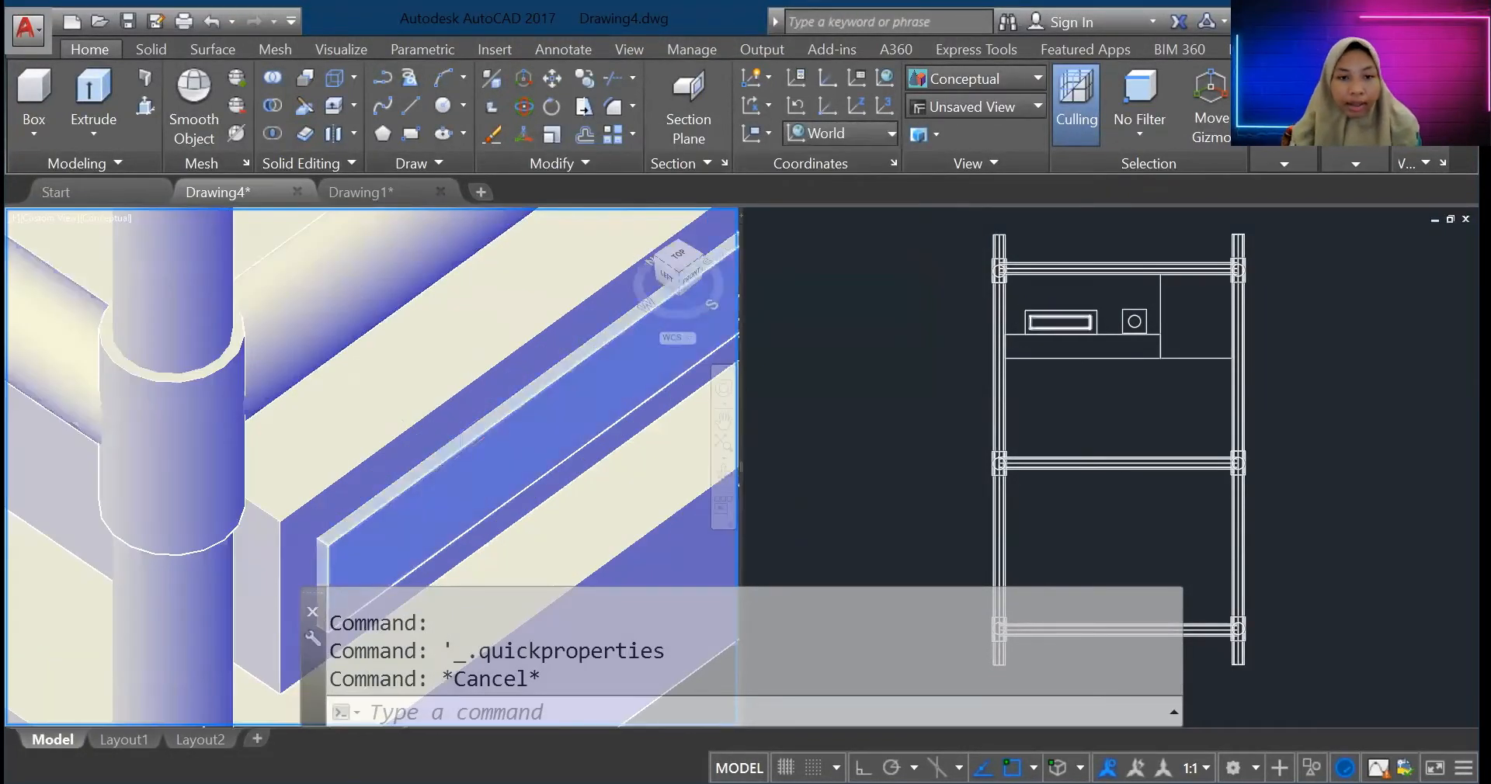
scroll(431, 447, "down", 2)
scroll(534, 427, "up", 1)
left_click(533, 388)
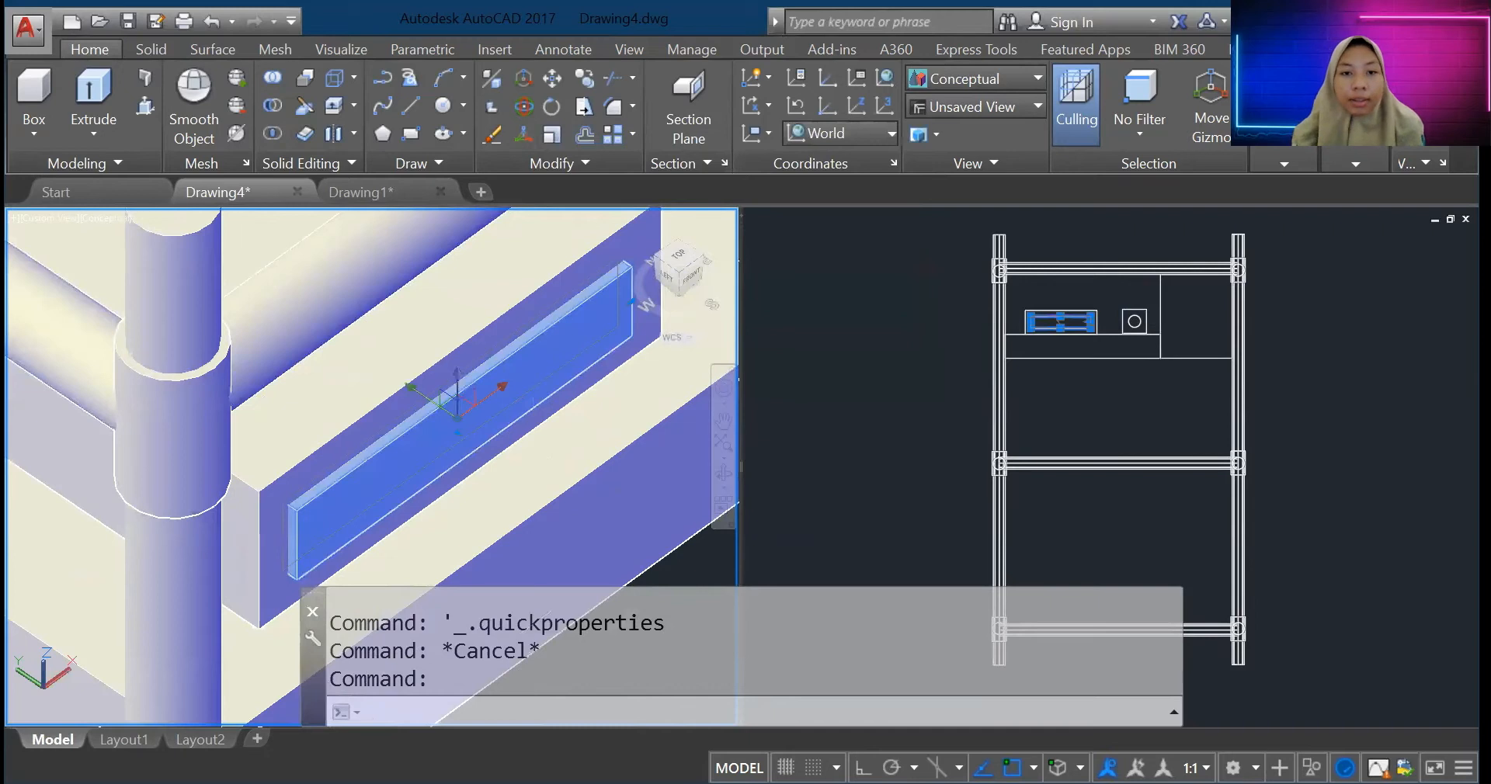
key("Escape")
Step: Create a box about 47.7 long and 15 high in the front view from the middle rail's right joint, entering 50 for the other corner
scroll(544, 419, "down", 5)
scroll(583, 406, "up", 4)
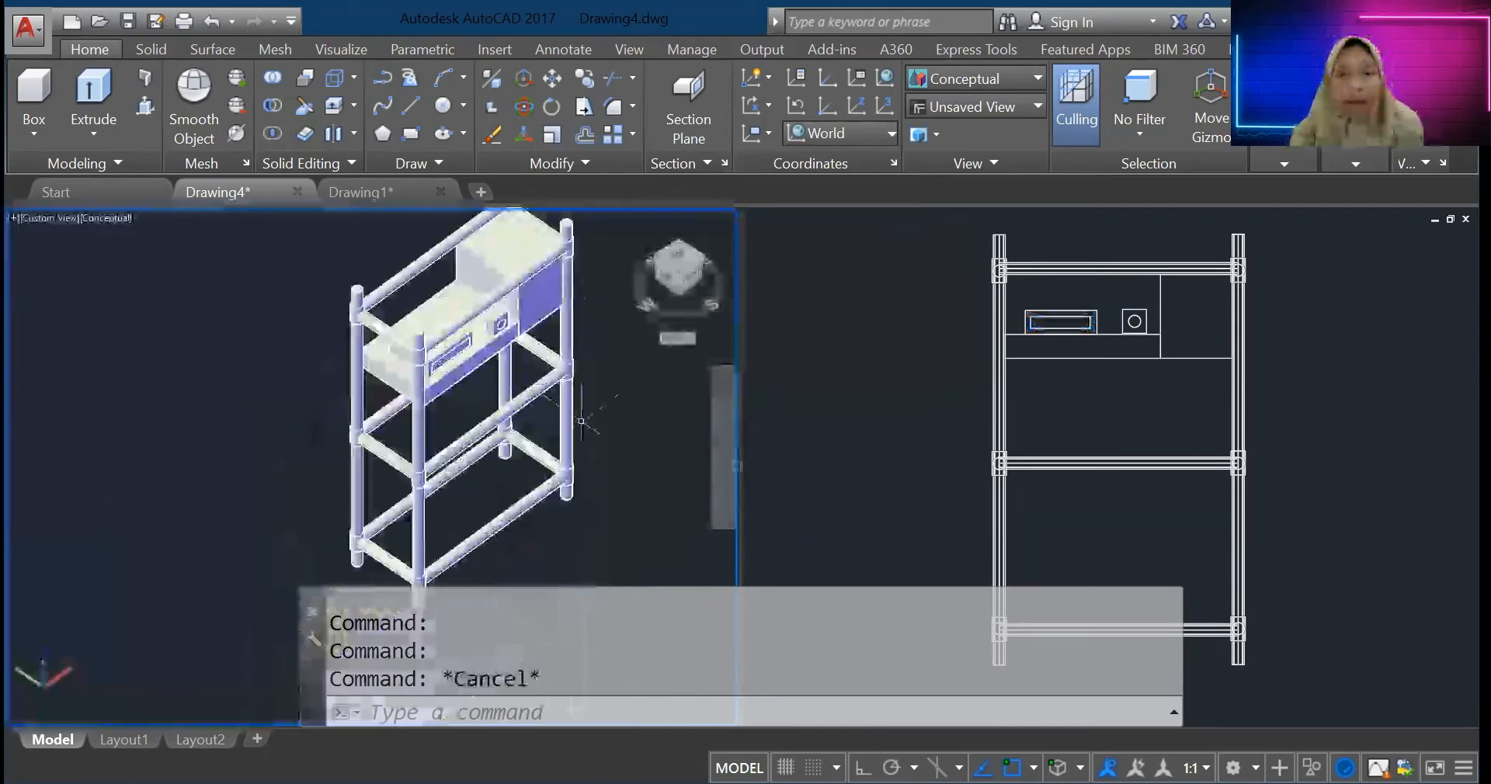
scroll(581, 421, "up", 1)
scroll(582, 403, "down", 4)
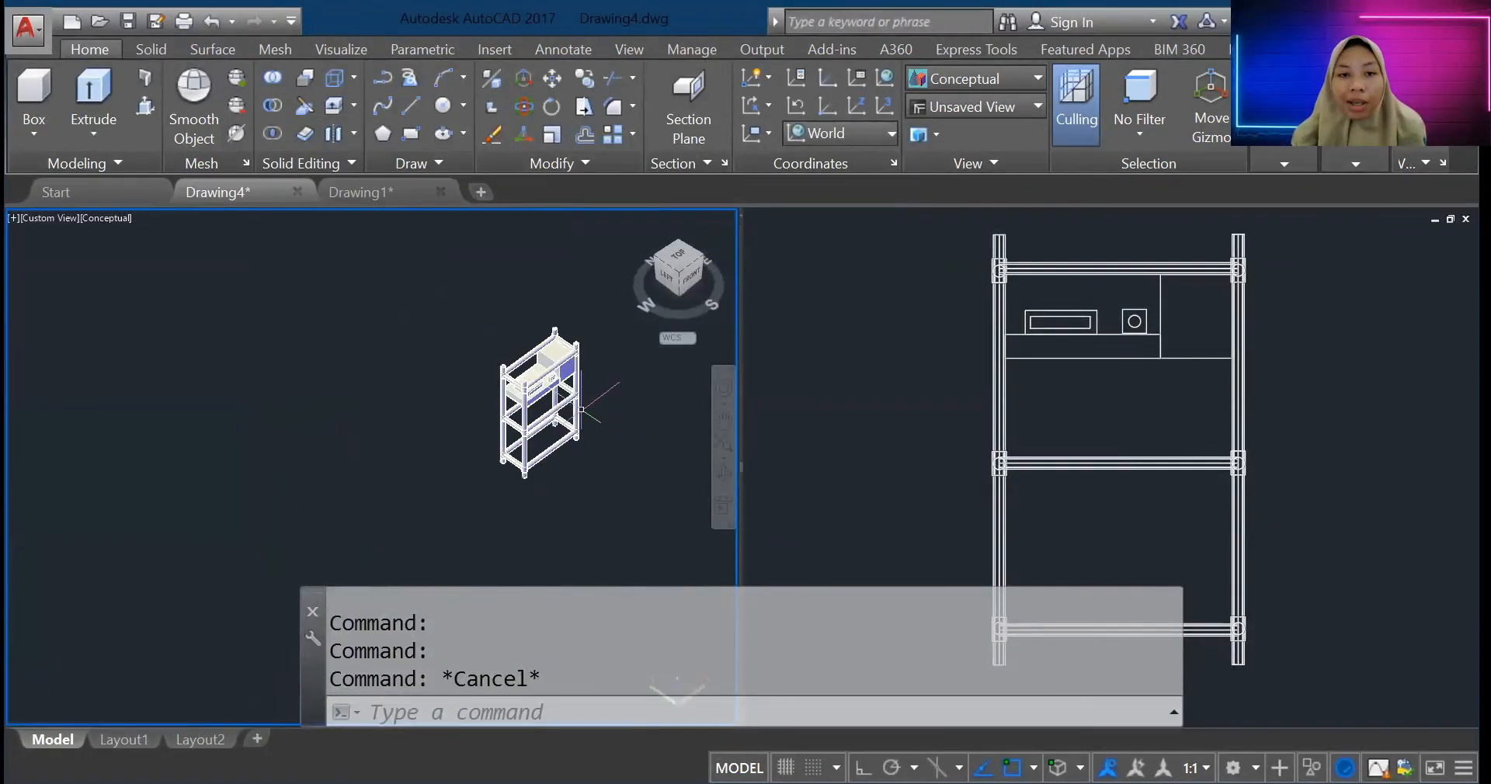
scroll(584, 392, "up", 2)
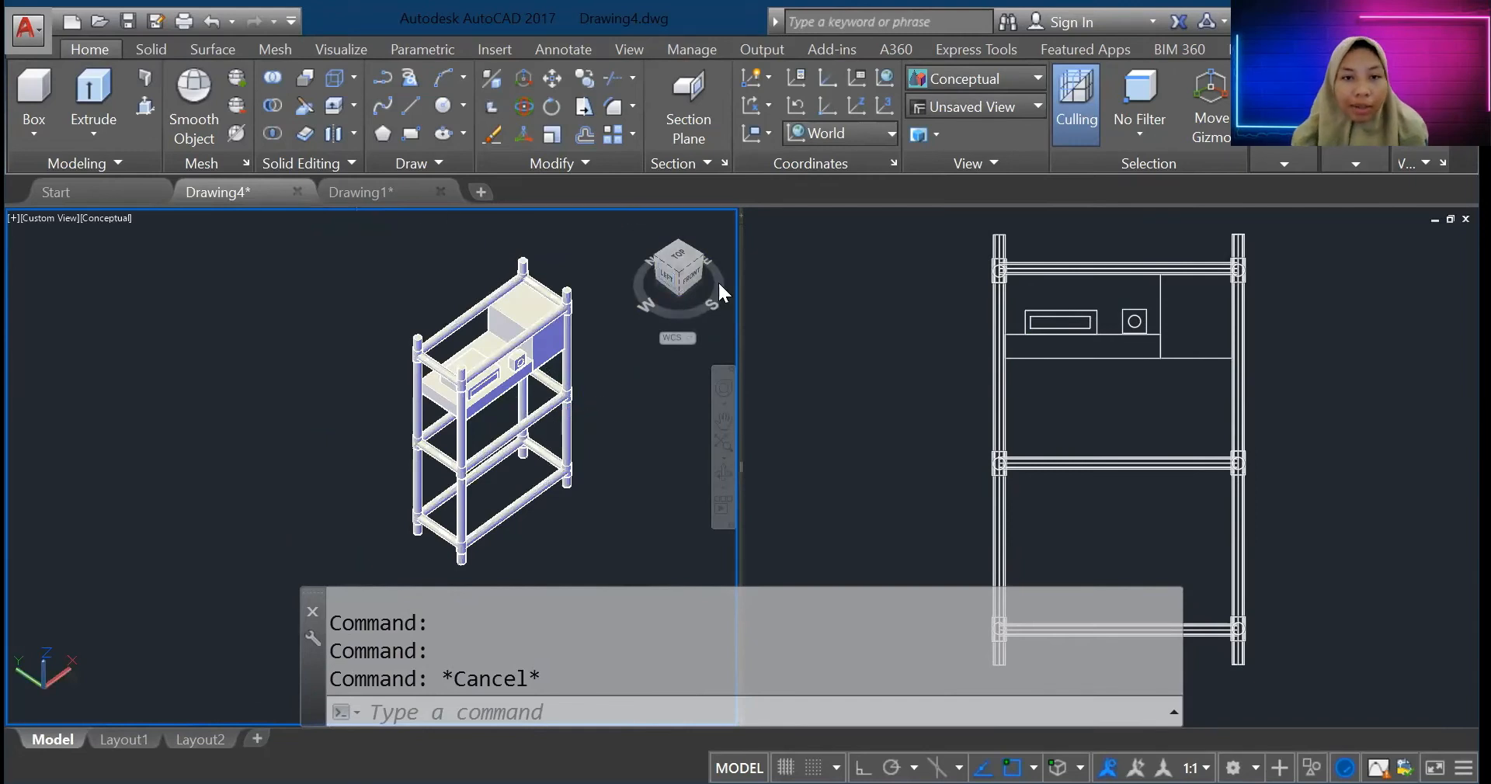
left_click(689, 276)
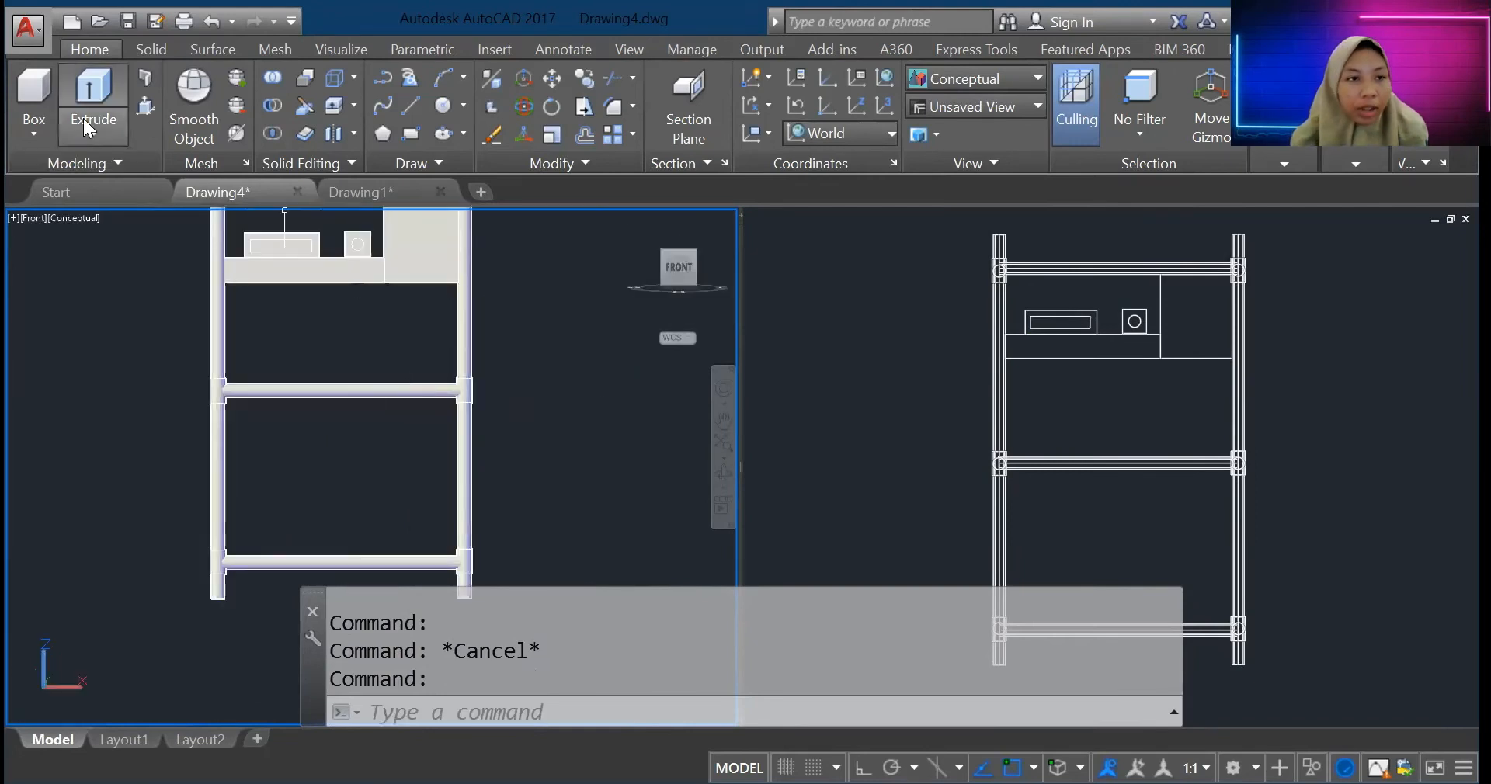
left_click(34, 89)
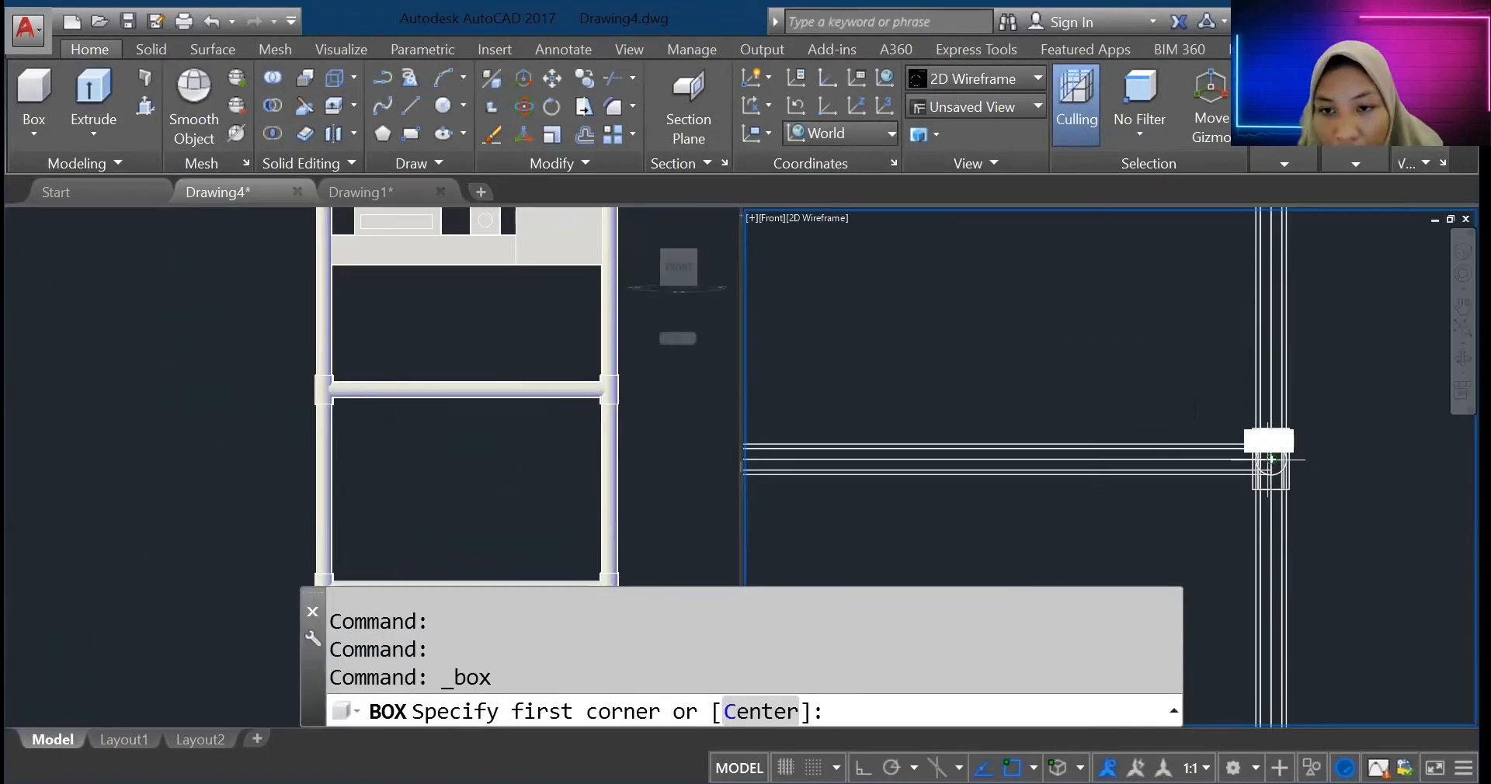
left_click(1270, 460)
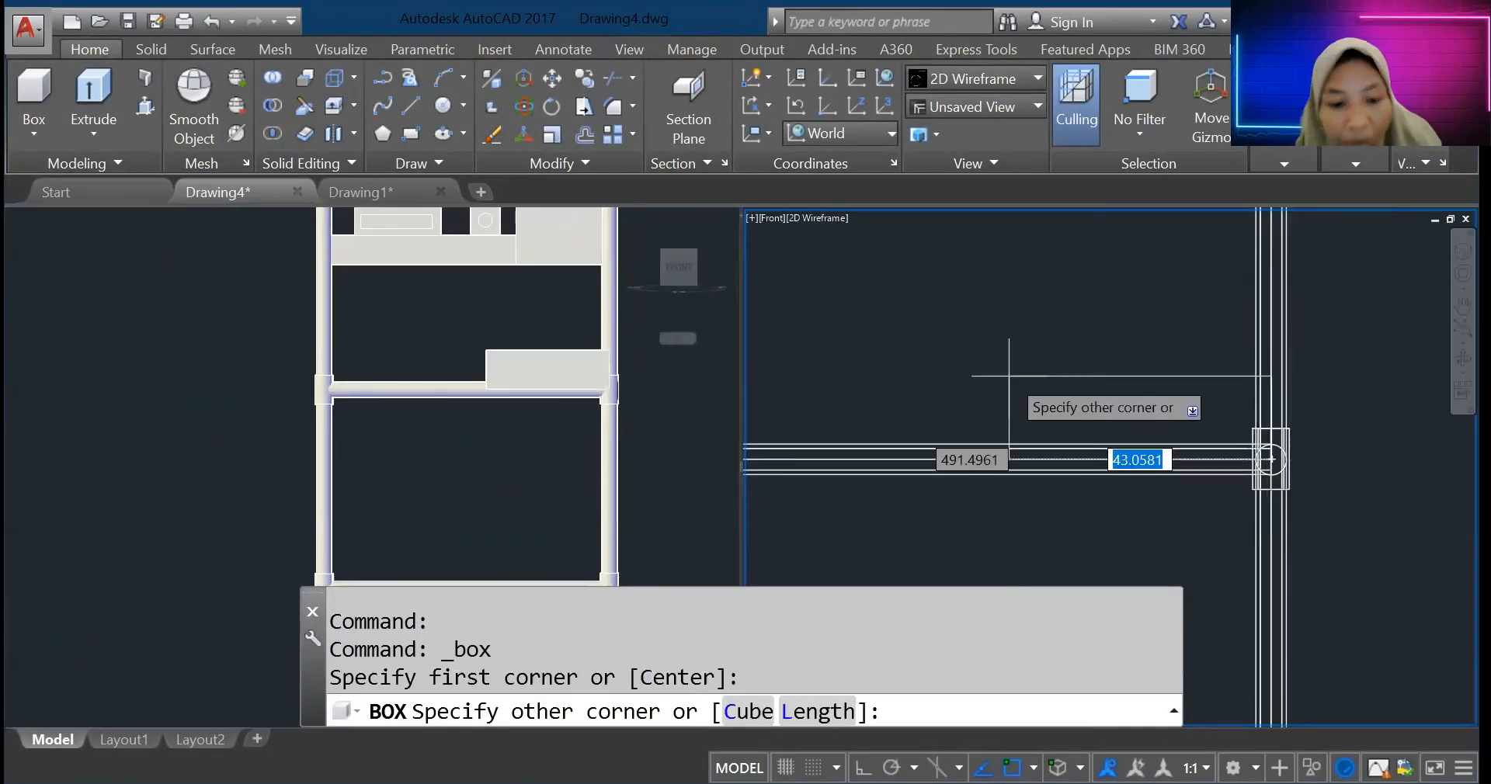
key("Return")
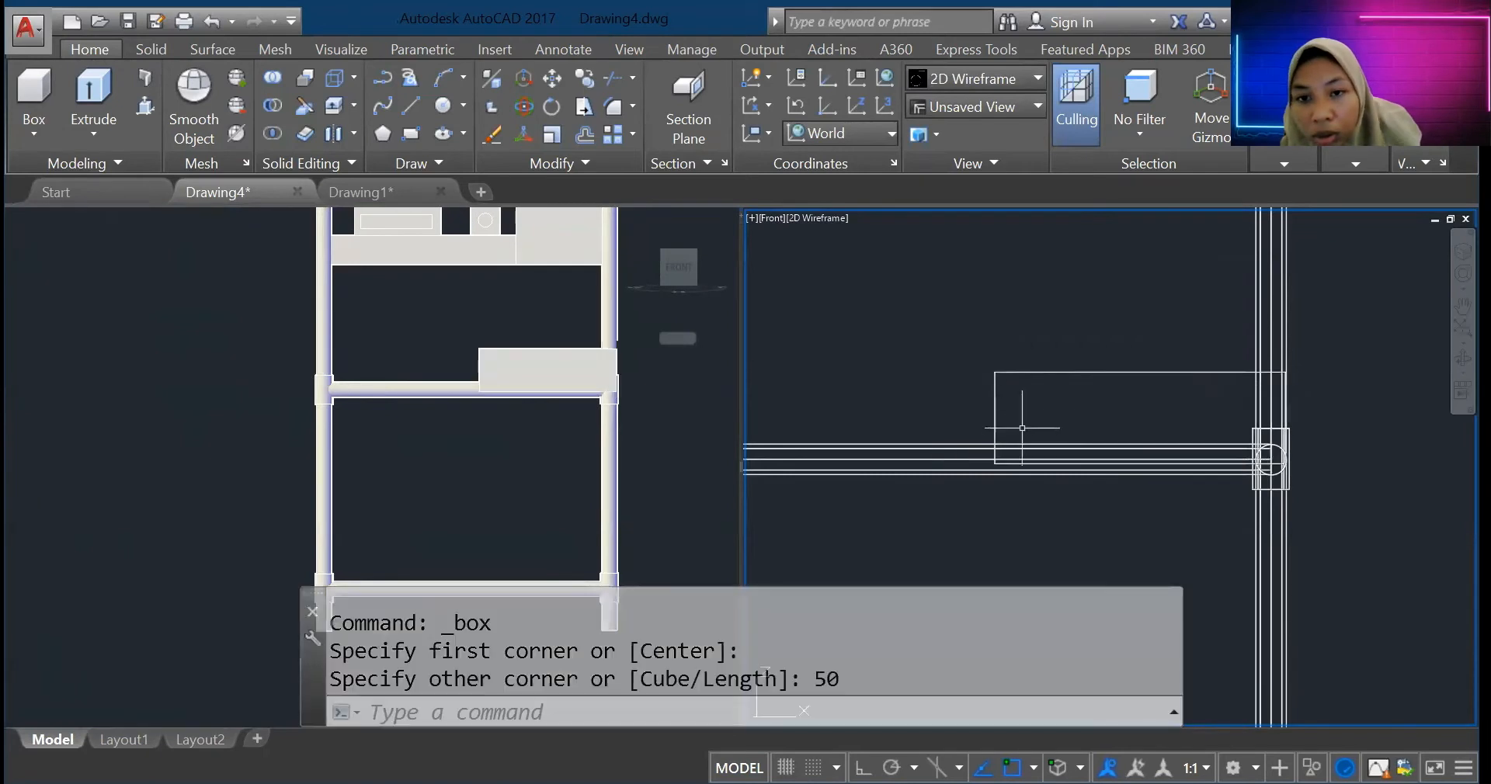
Step: Set the middle rail box's height to 5, its length to 50 and its width to 40
left_click(1072, 372)
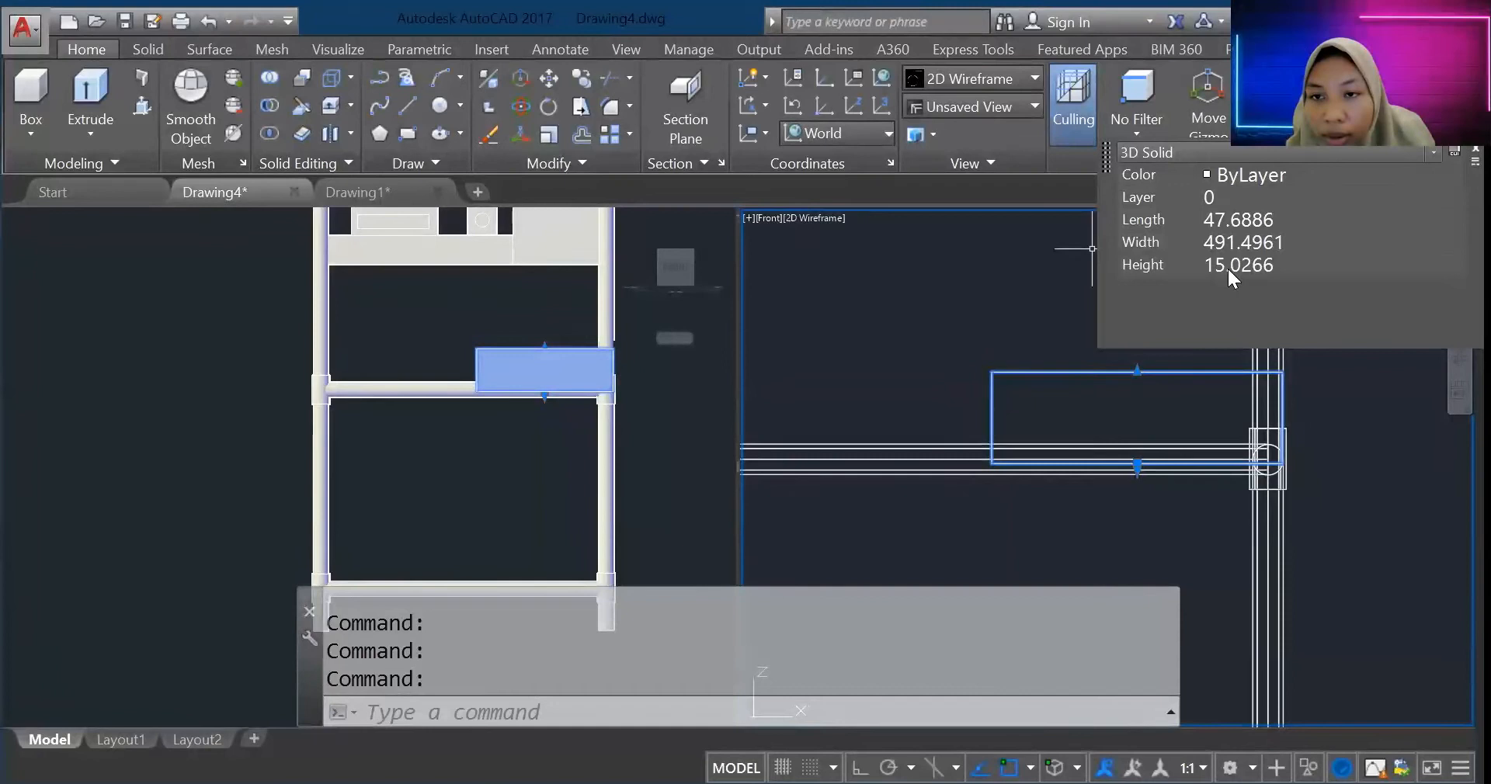
left_click(1226, 267)
type("5")
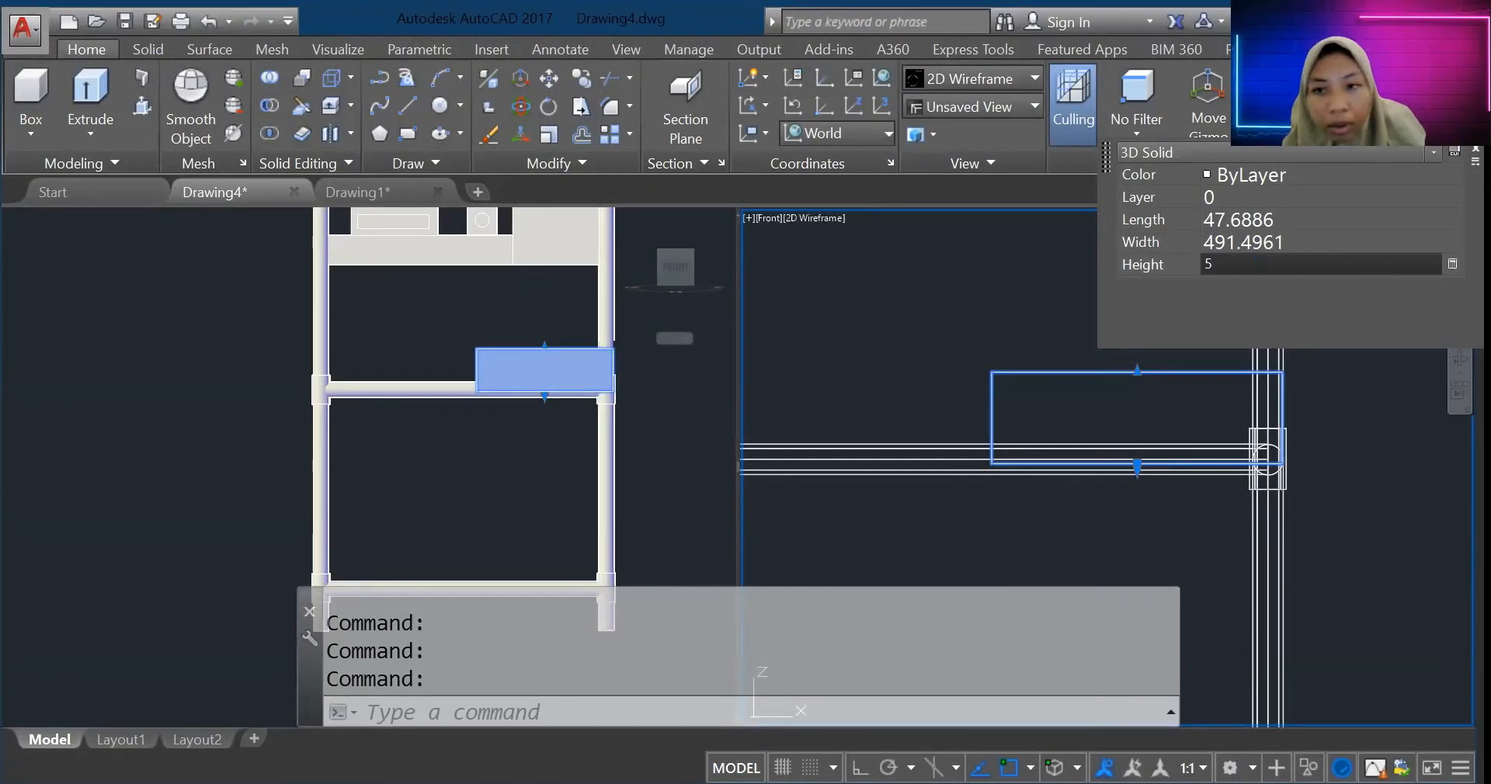
left_click(1240, 242)
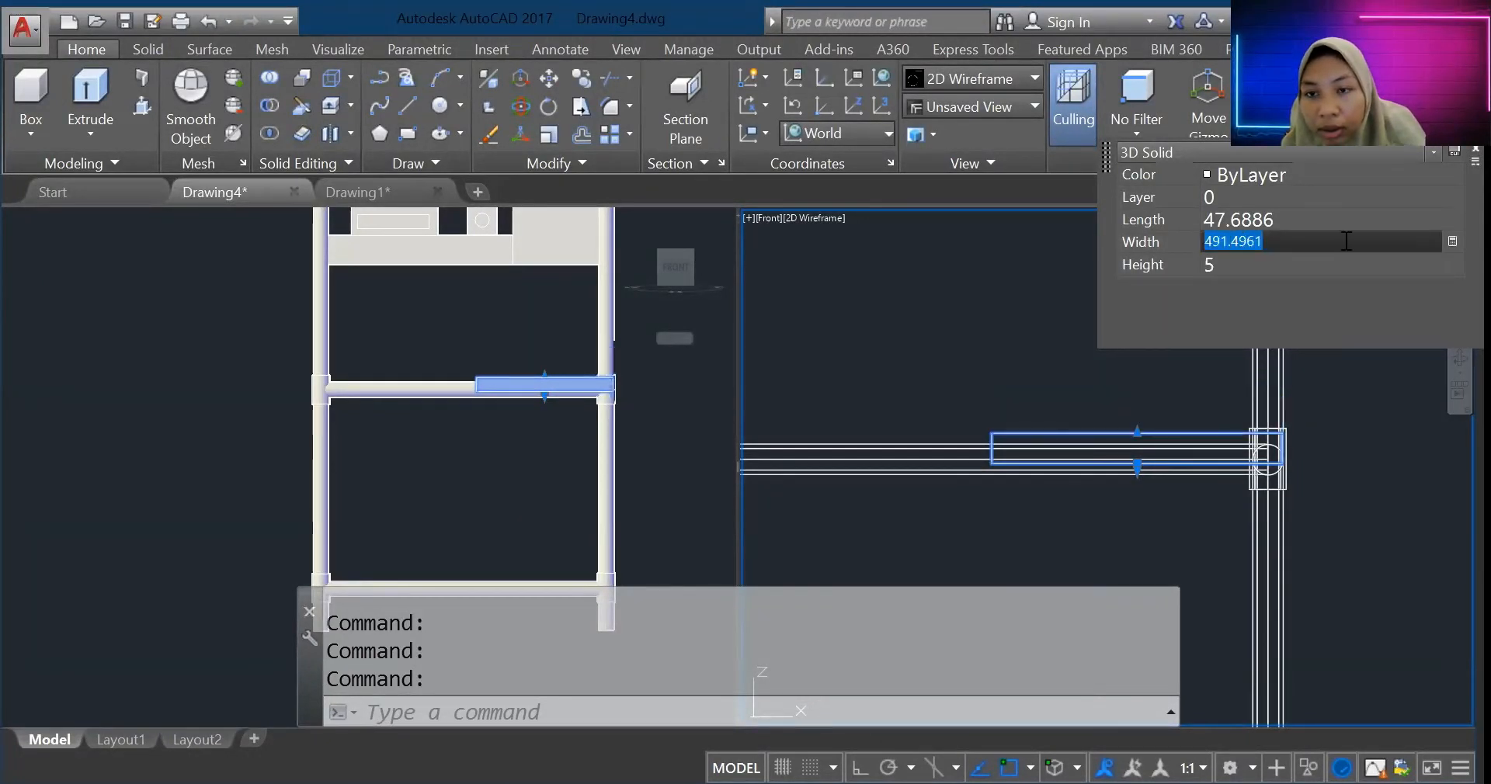
left_click(1243, 217)
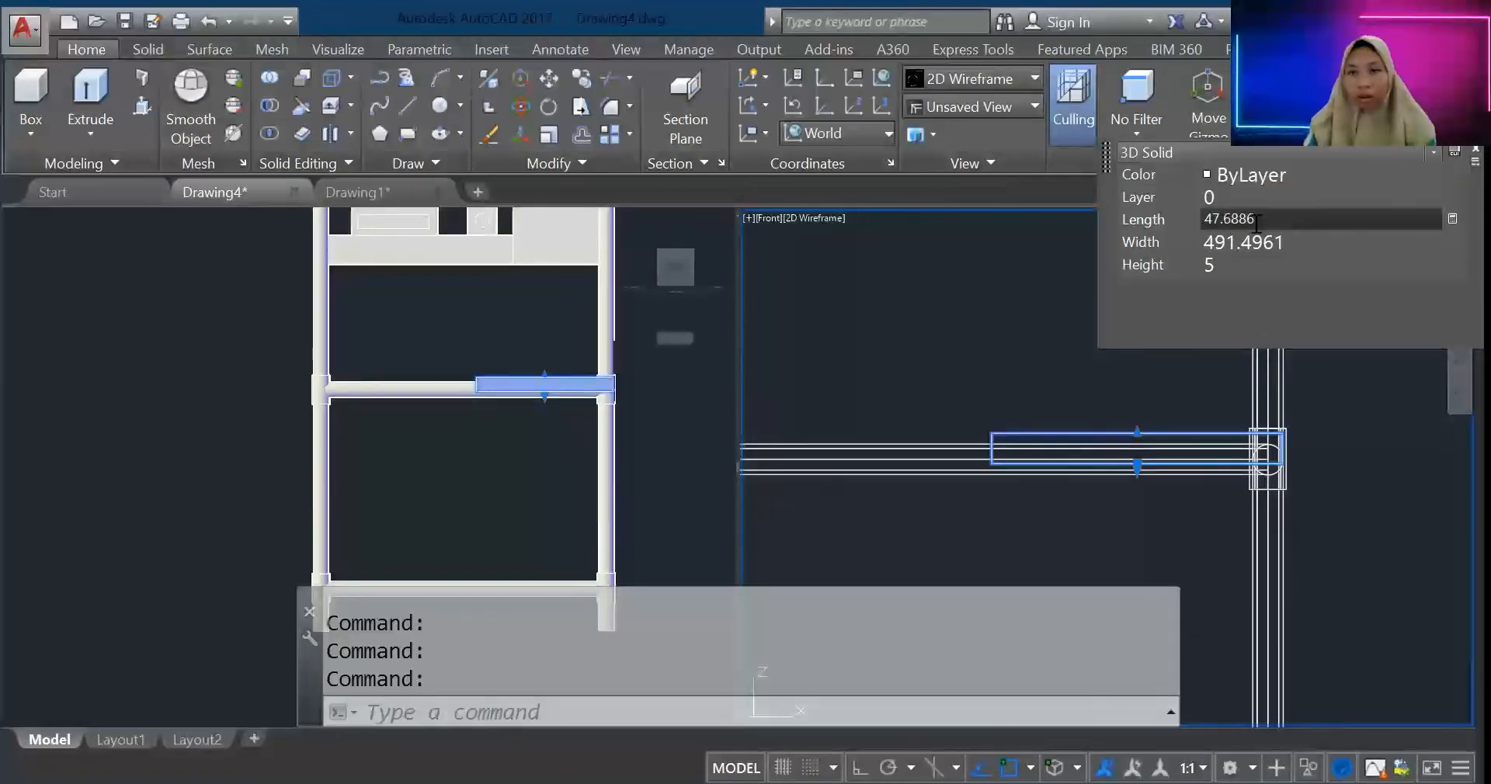
left_click(1172, 226)
type("50")
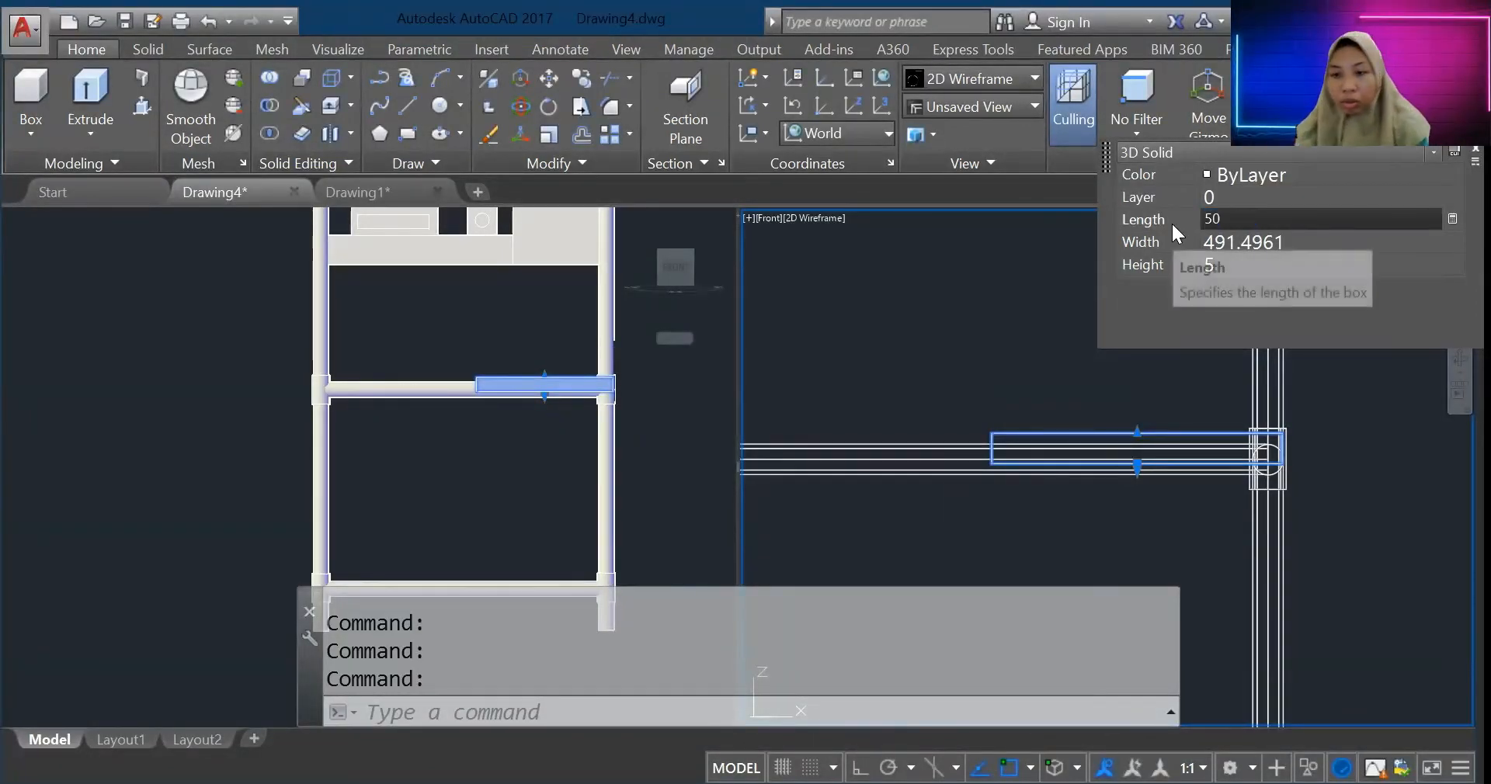
left_click(1264, 241)
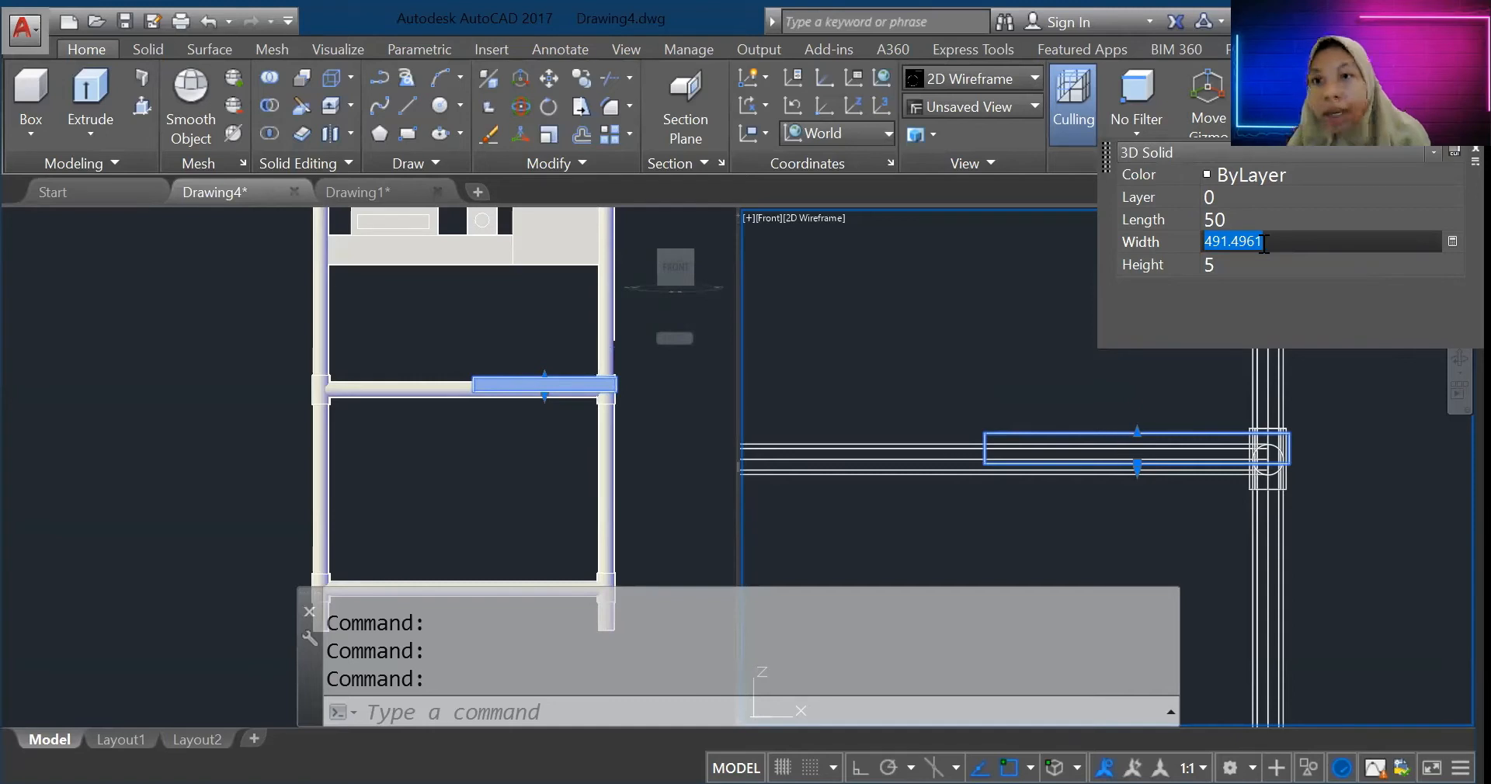
type("40")
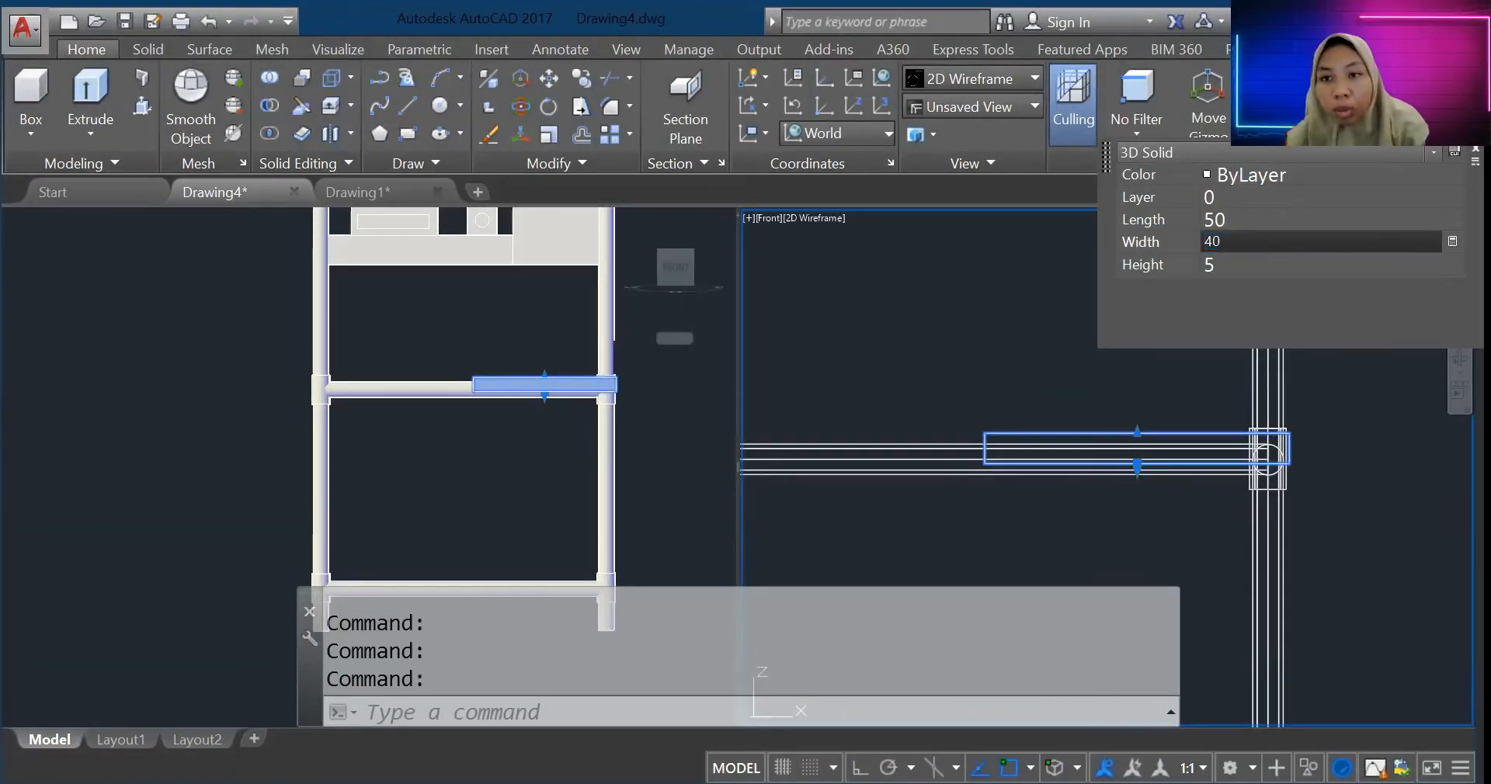
key("Return")
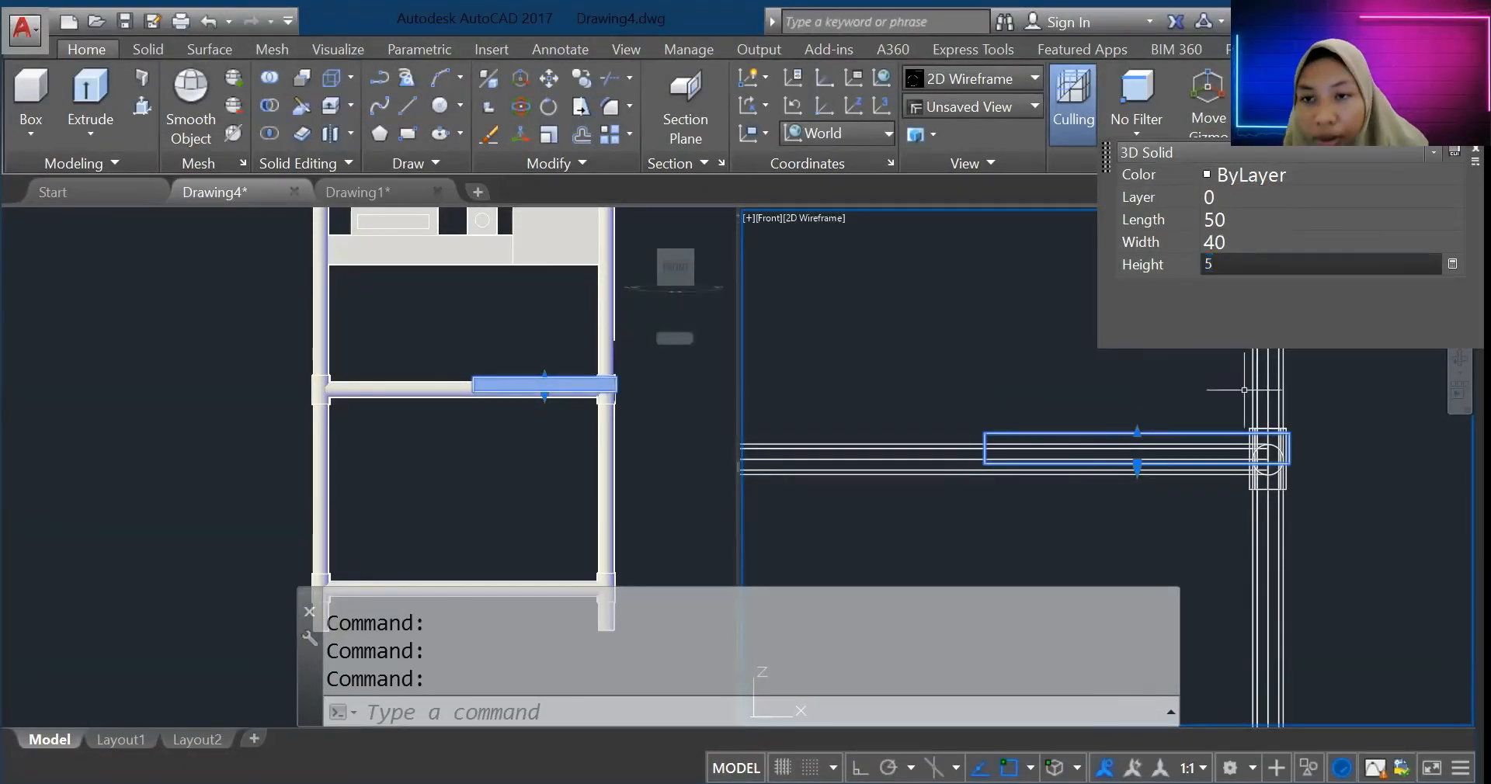
left_click(1243, 389)
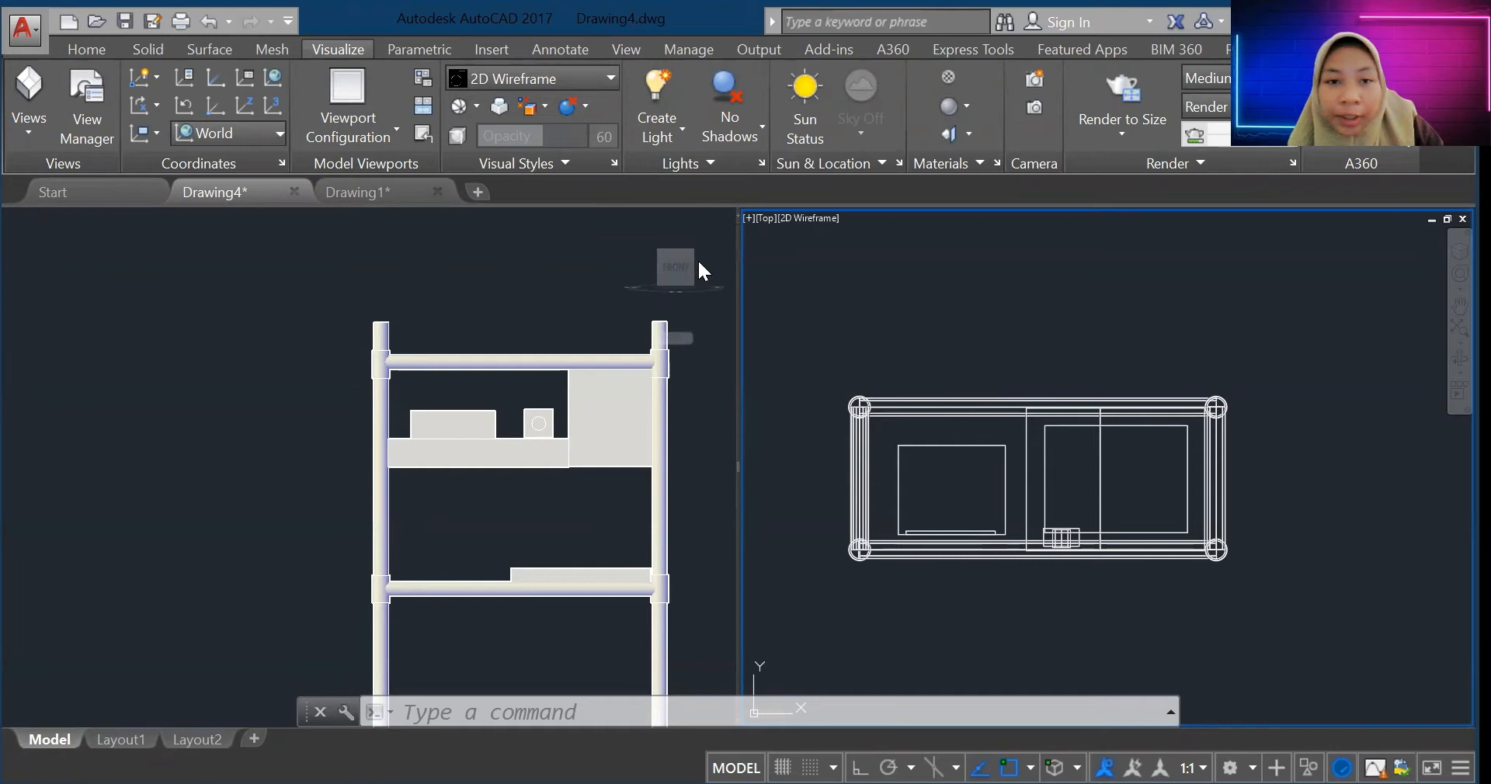
Step: Examine the hollow box on the middle rail from above and from below, and return to the front view
left_click(674, 254)
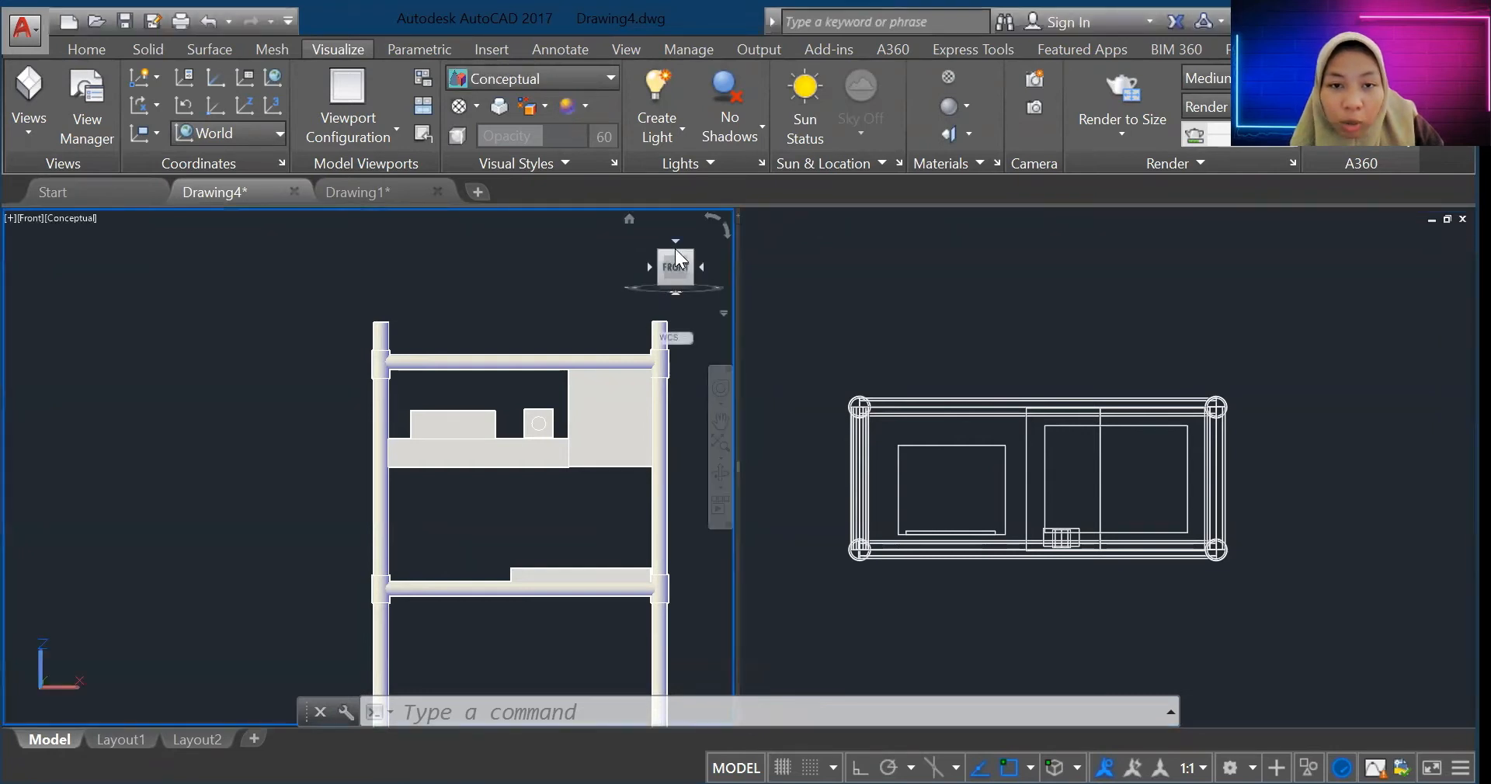
left_click(675, 247)
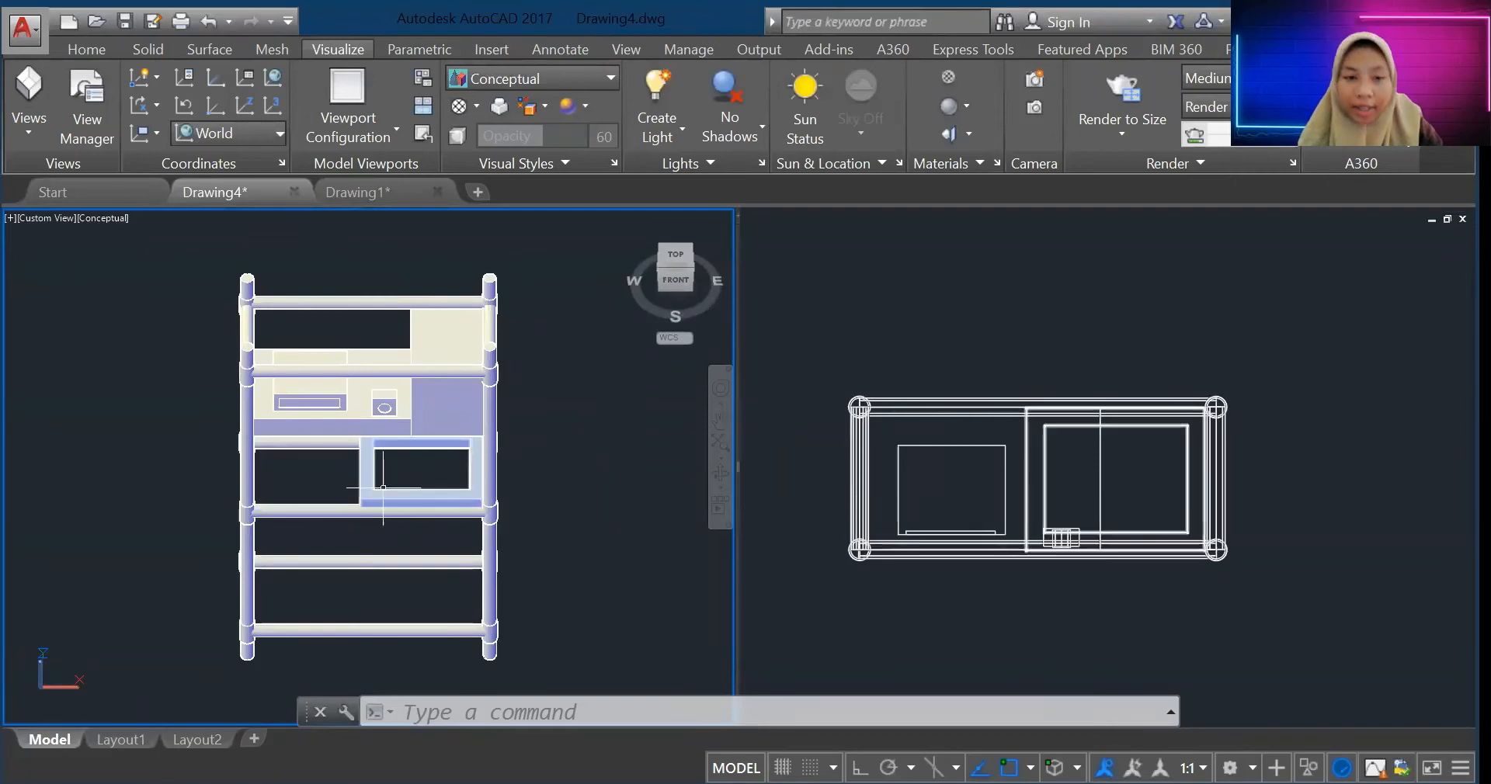
left_click(667, 284)
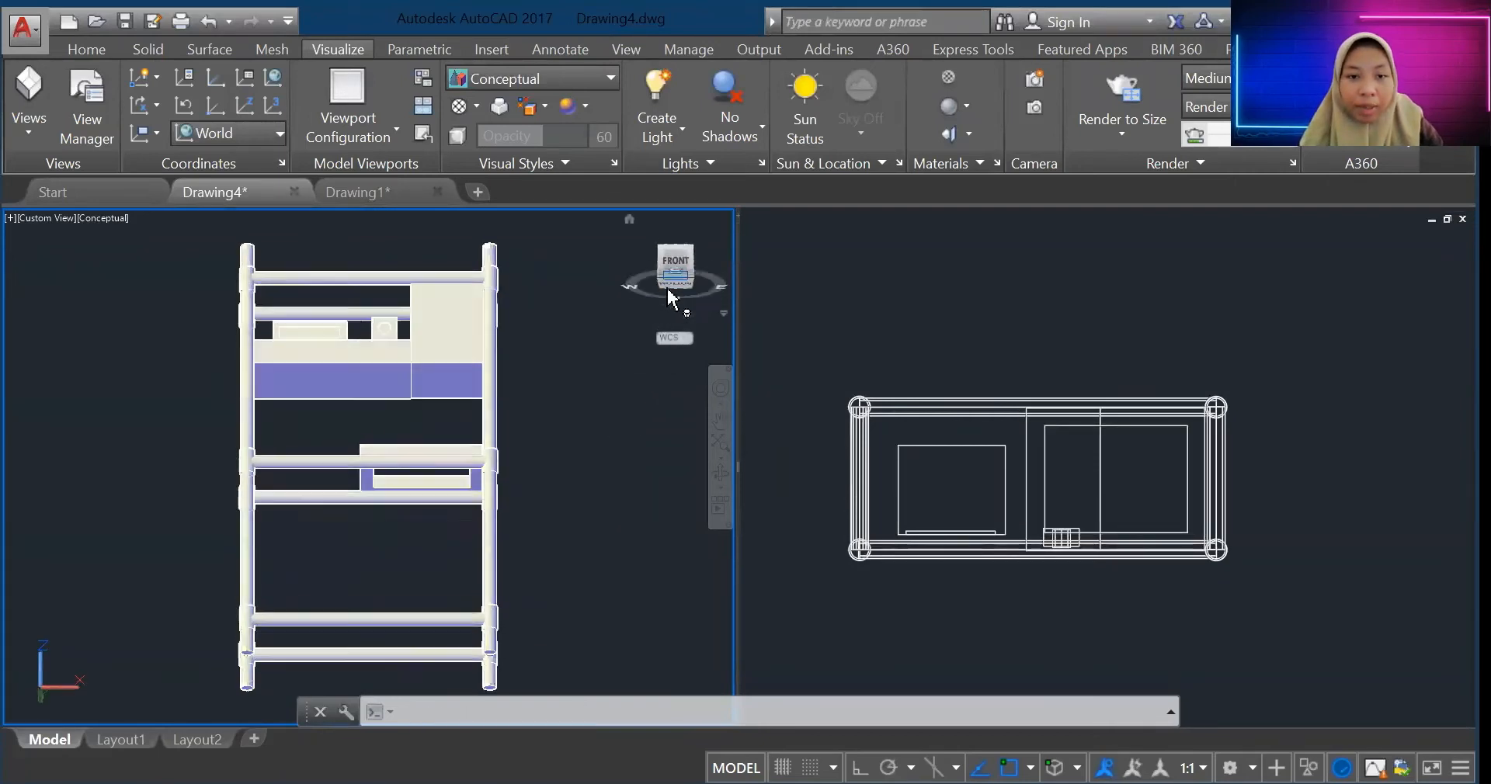
left_click(672, 268)
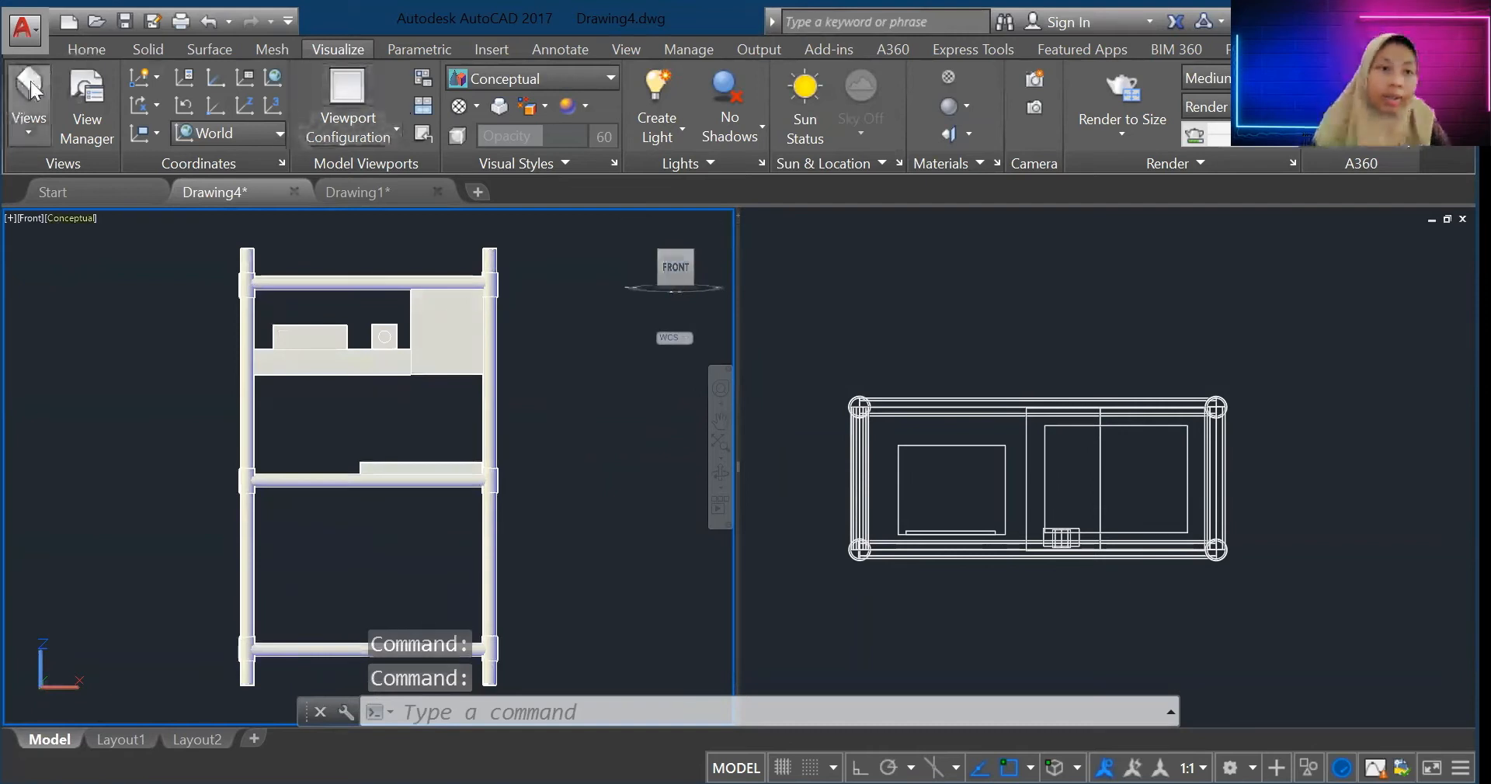
Step: Create a rectangular box 10 high outside the frame, beside its left poles in the top view
left_click(74, 44)
left_click(33, 132)
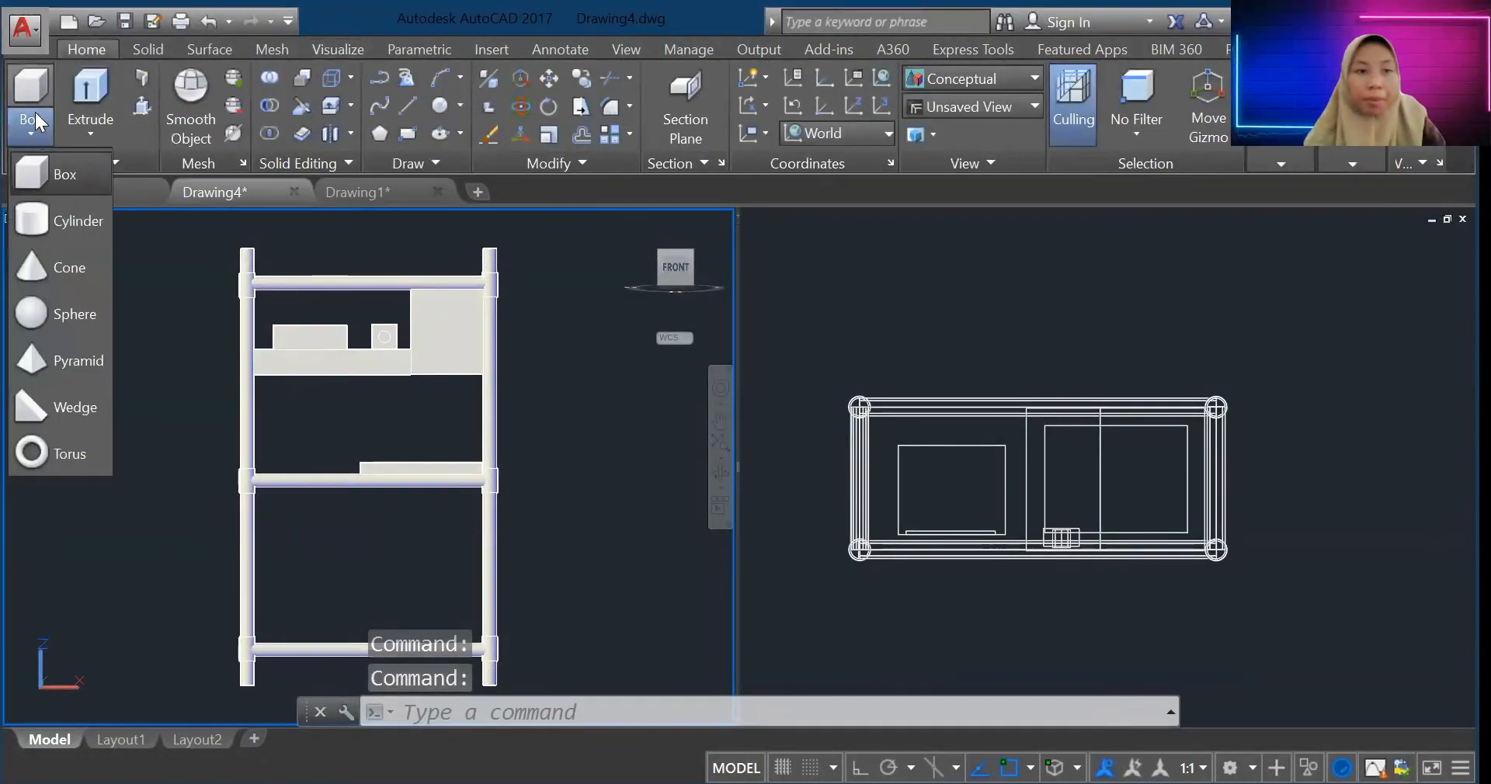
left_click(30, 171)
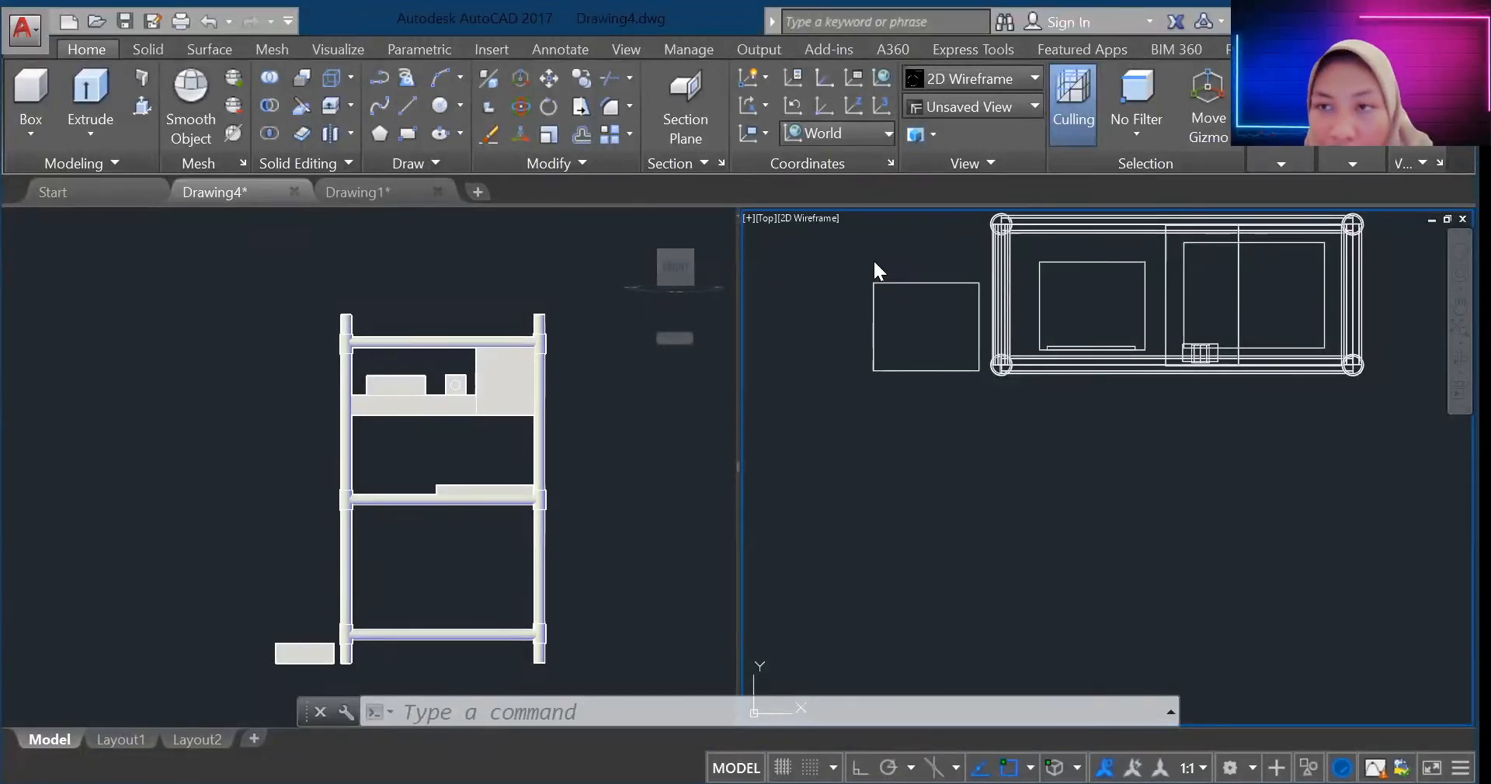
Step: Create a 10 × 10 × 10 box and move it to the middle of the new box beside the frame
left_click(47, 104)
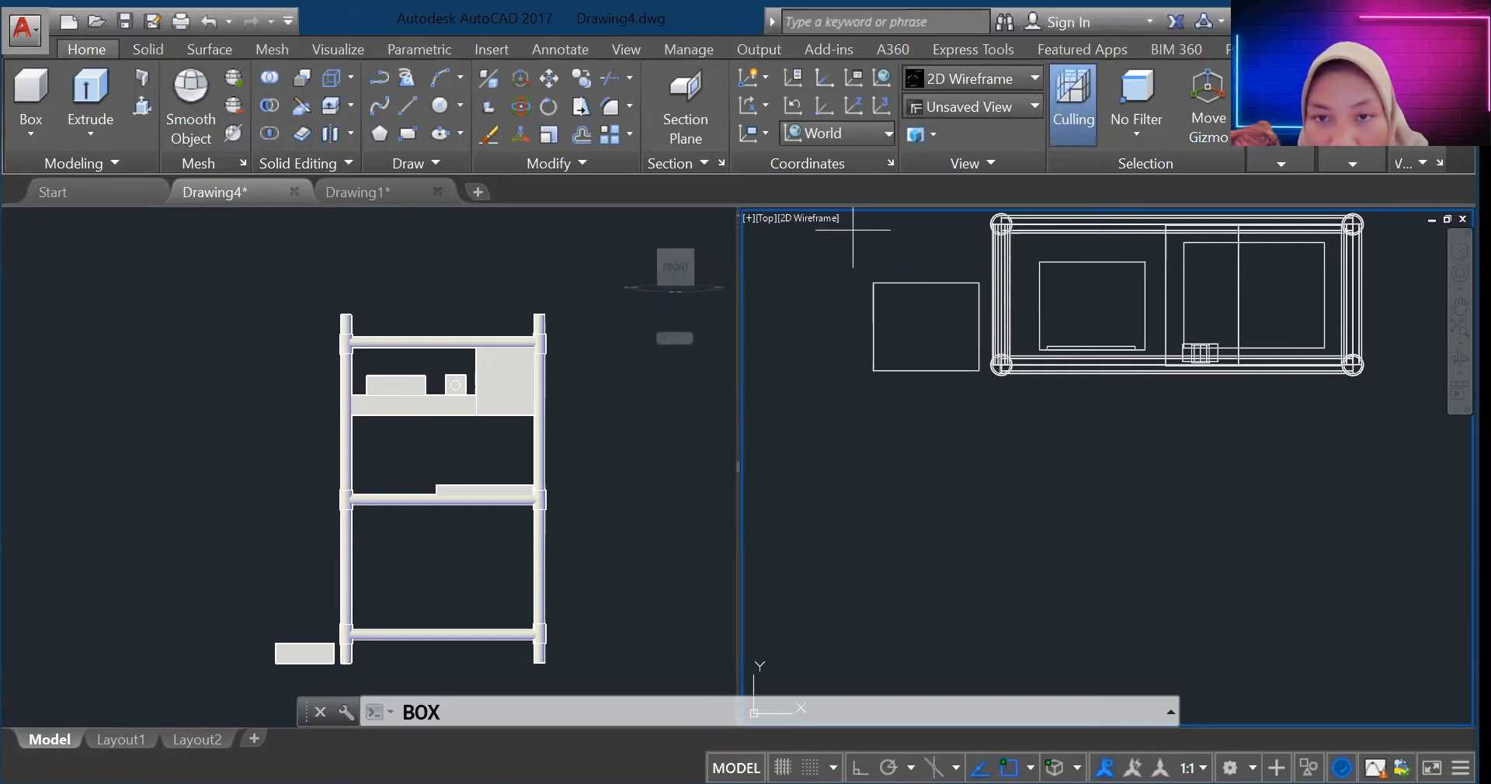
left_click(927, 362)
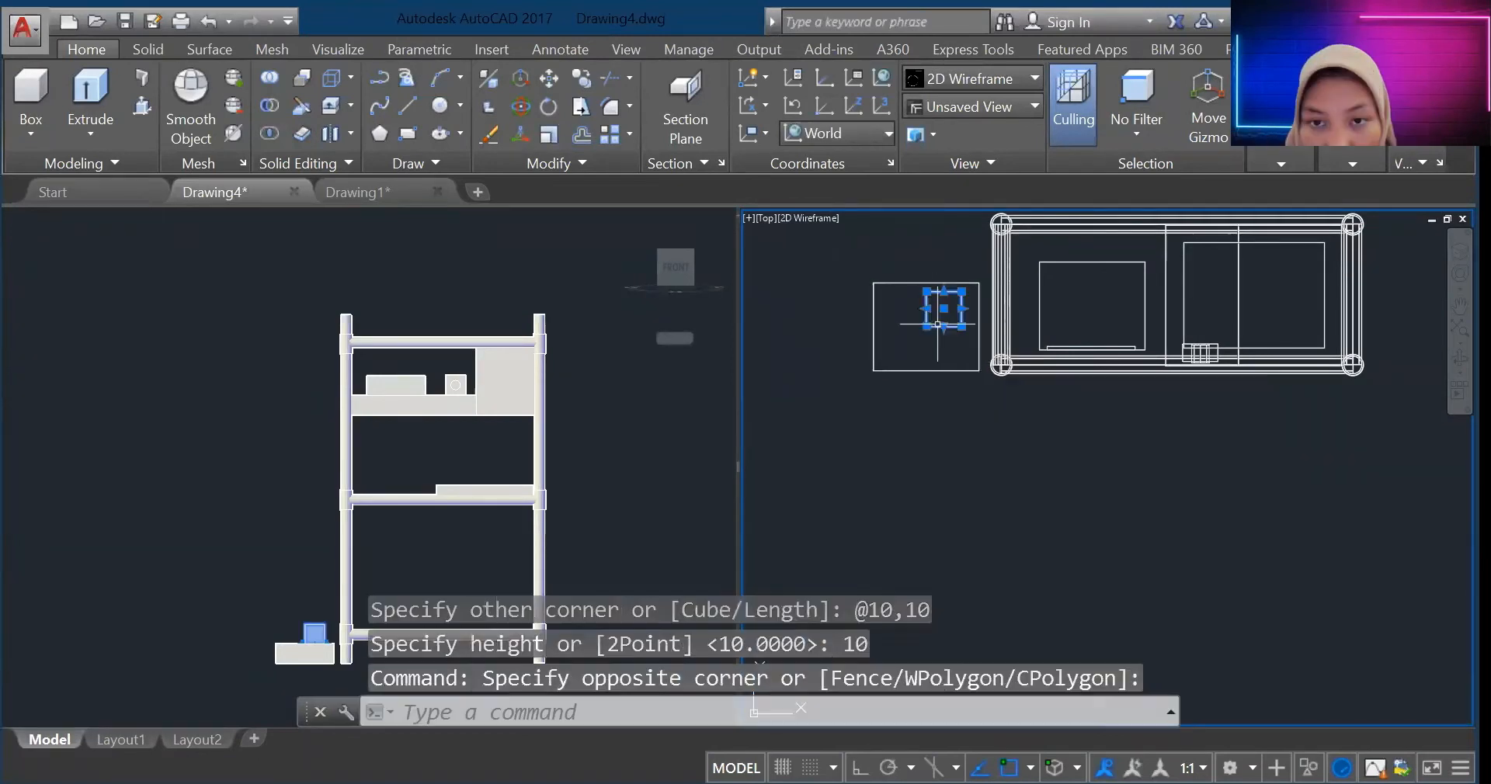
left_click(911, 337)
left_click_drag(920, 345, 921, 345)
left_click(924, 329)
left_click(926, 307)
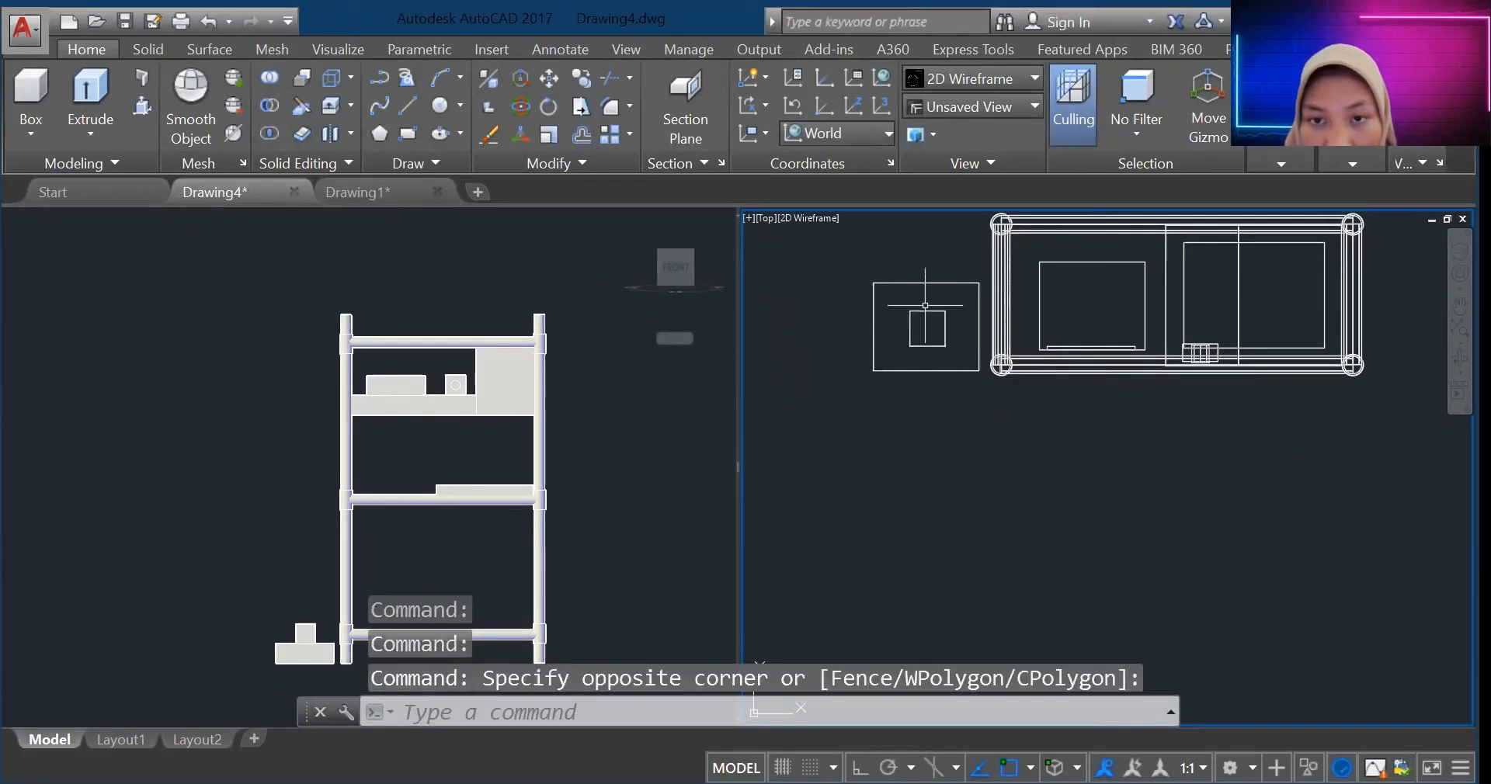
left_click(926, 312)
left_click(926, 325)
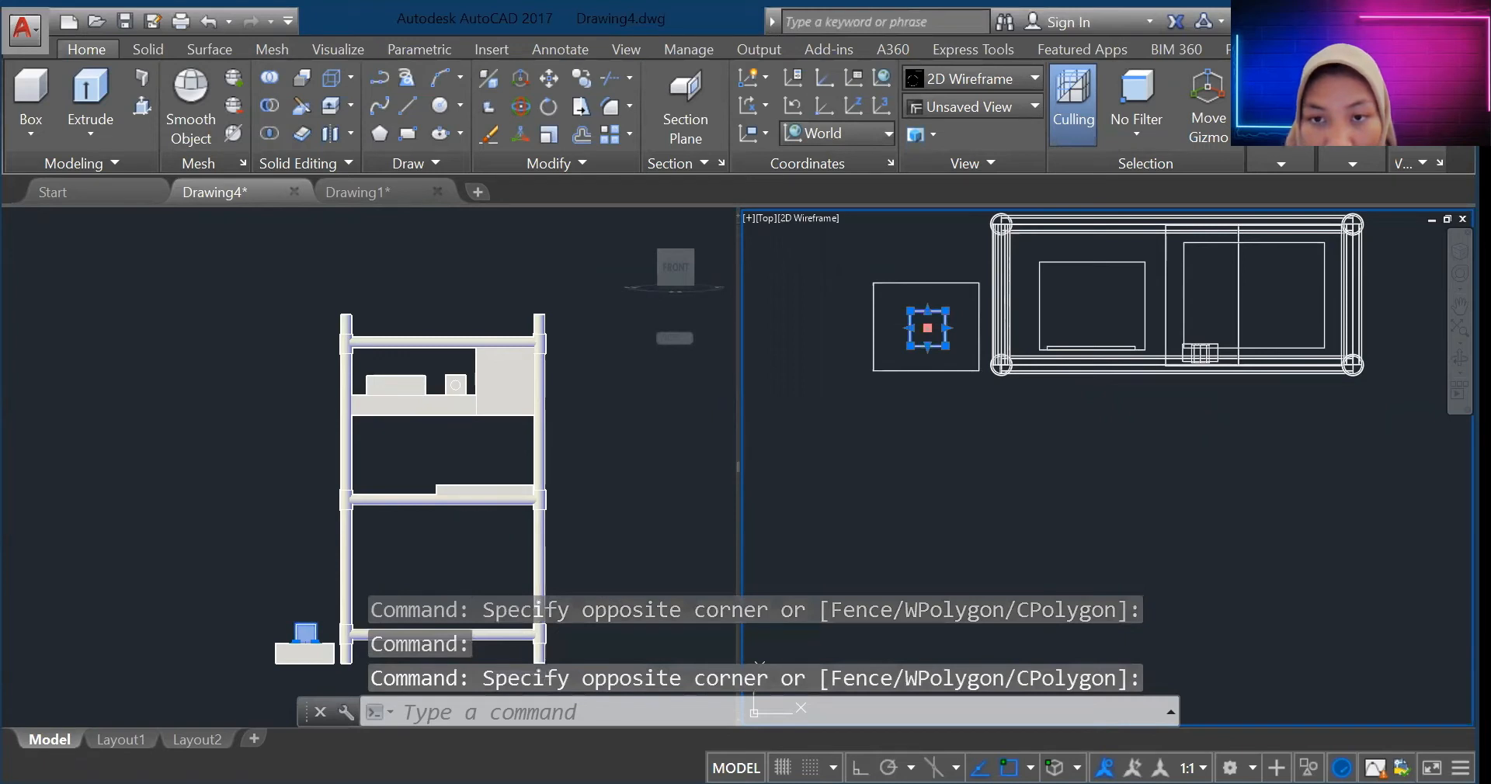
left_click(927, 327)
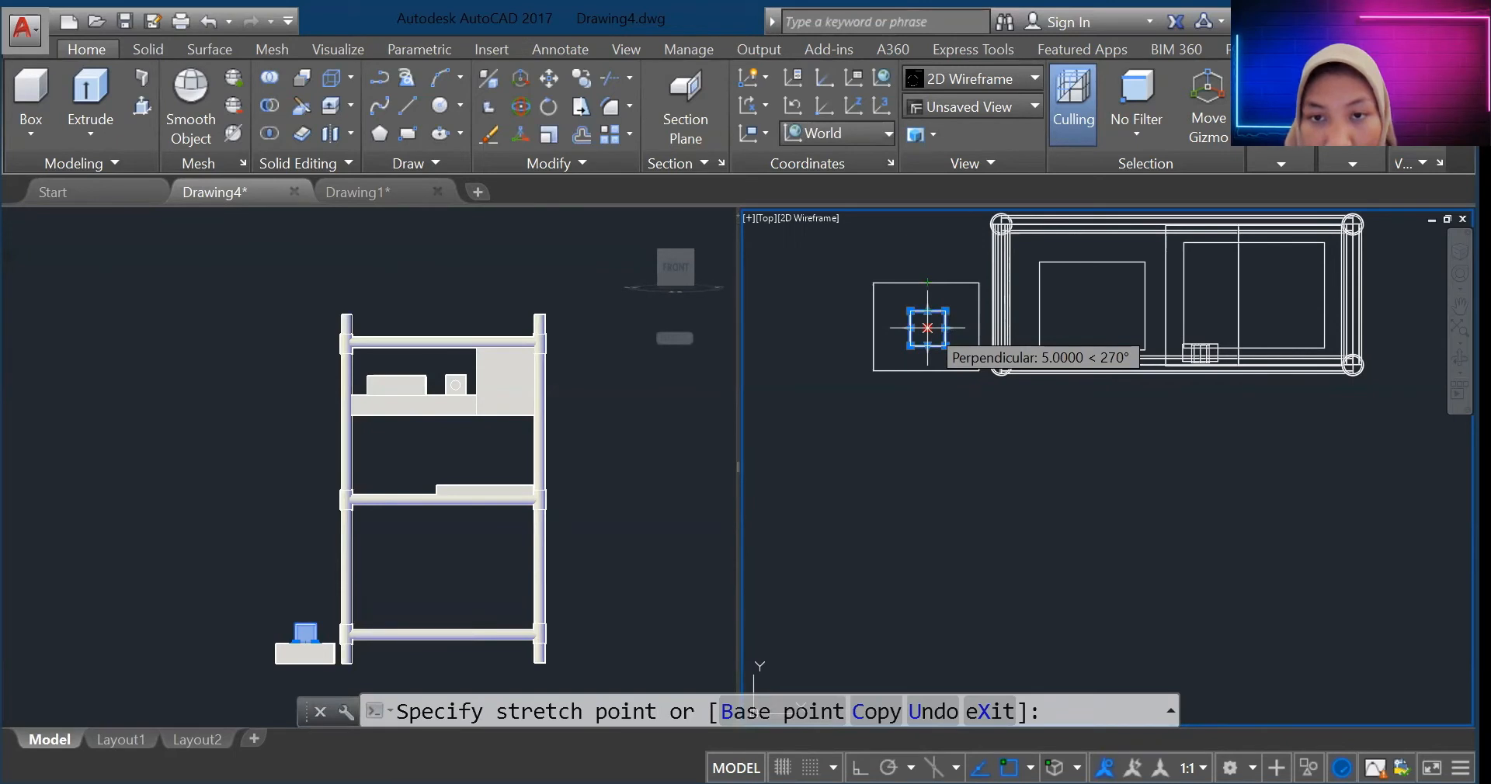
key("Escape")
Step: Adjust the small cube's position in the top view so it is centred within the larger box's outline
scroll(965, 301, "up", 4)
scroll(864, 382, "down", 4)
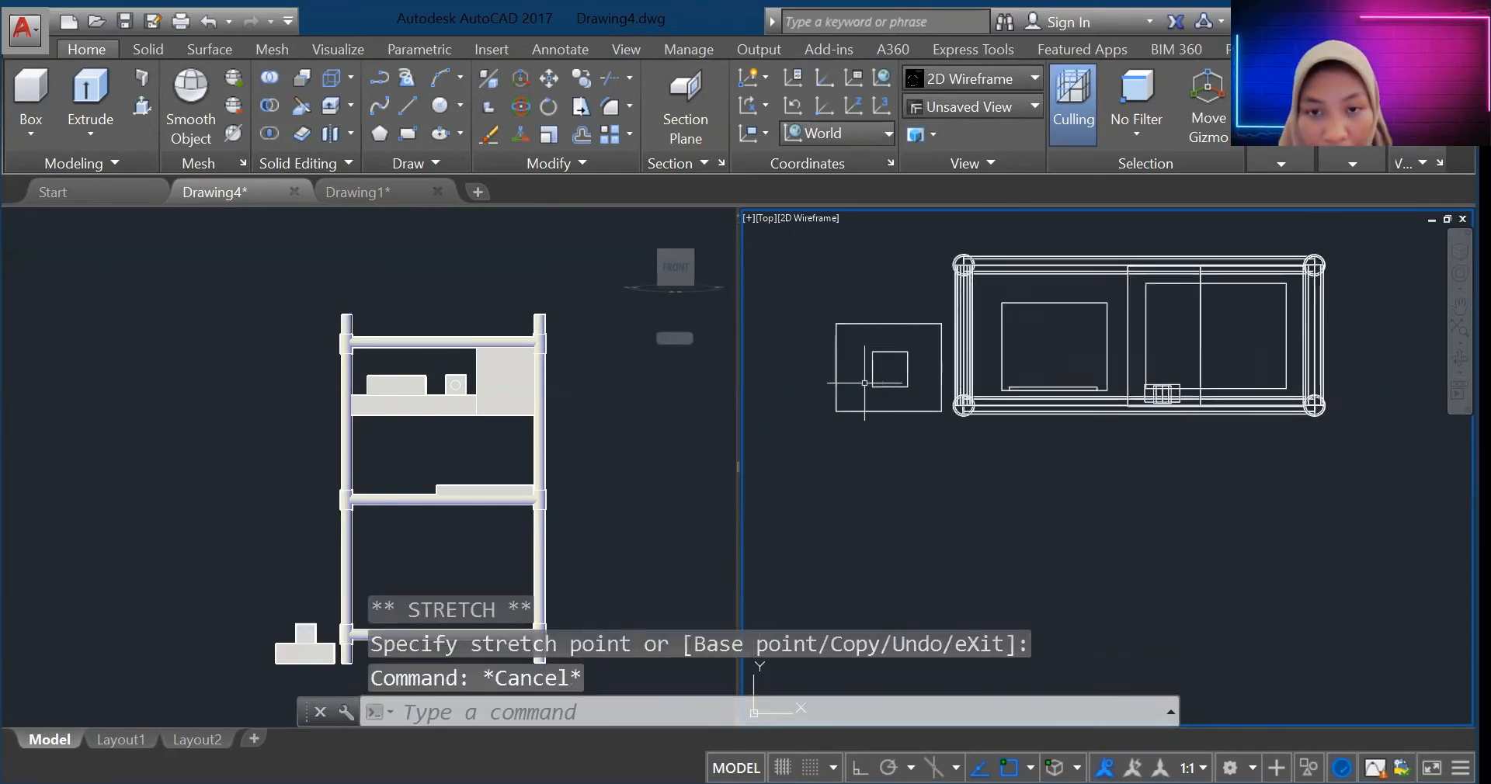
scroll(864, 382, "up", 3)
left_click(929, 342)
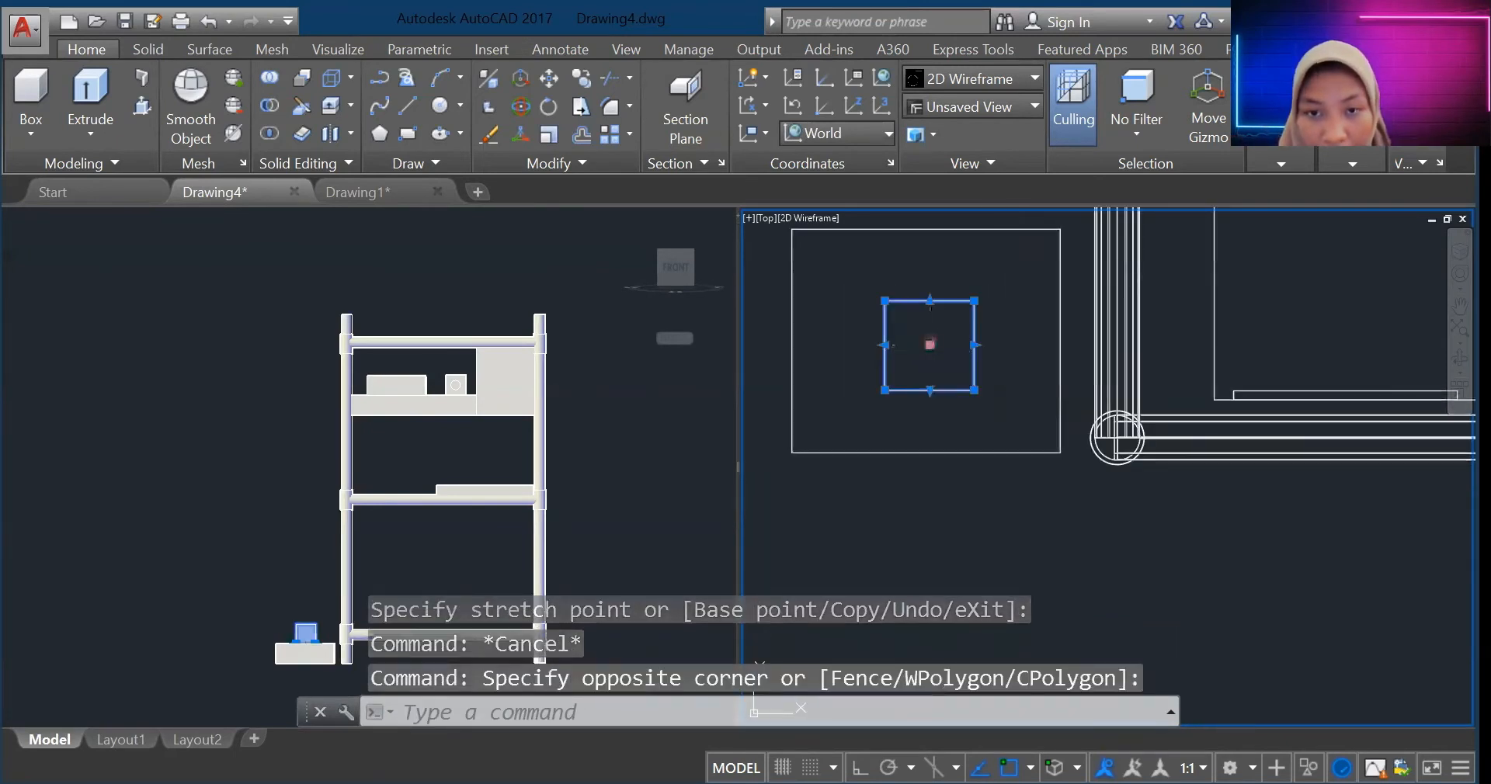
left_click(929, 344)
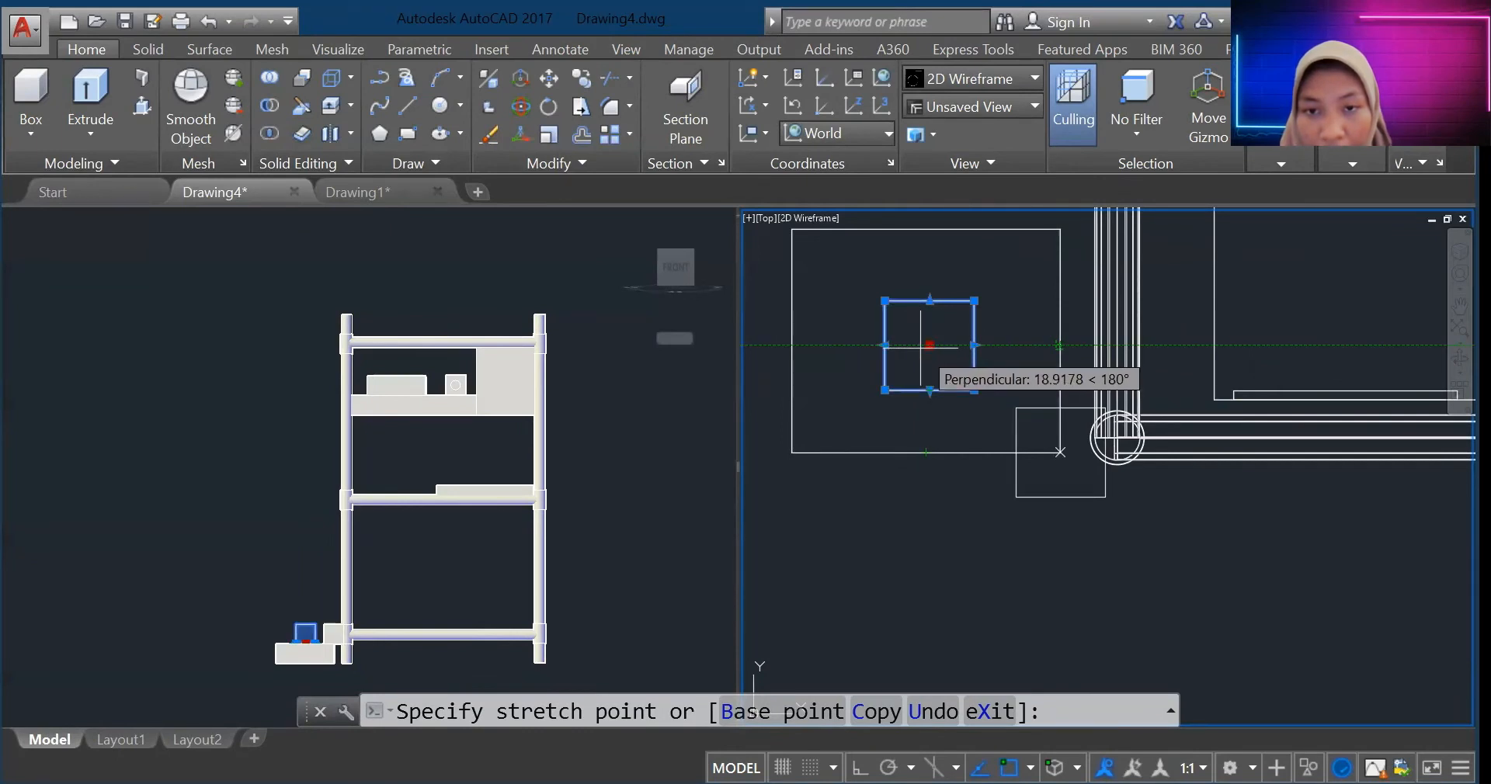
left_click(924, 356)
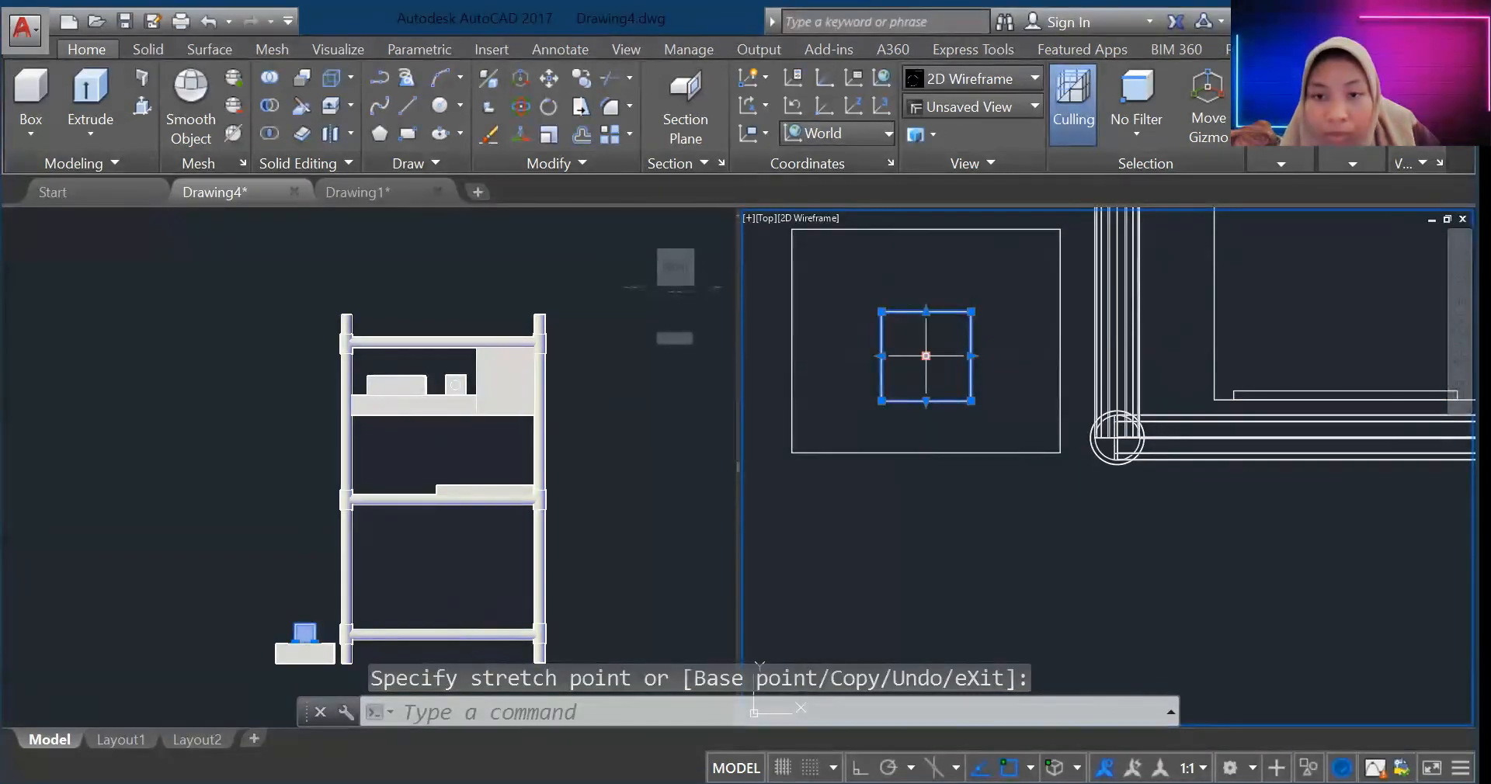
left_click(926, 340)
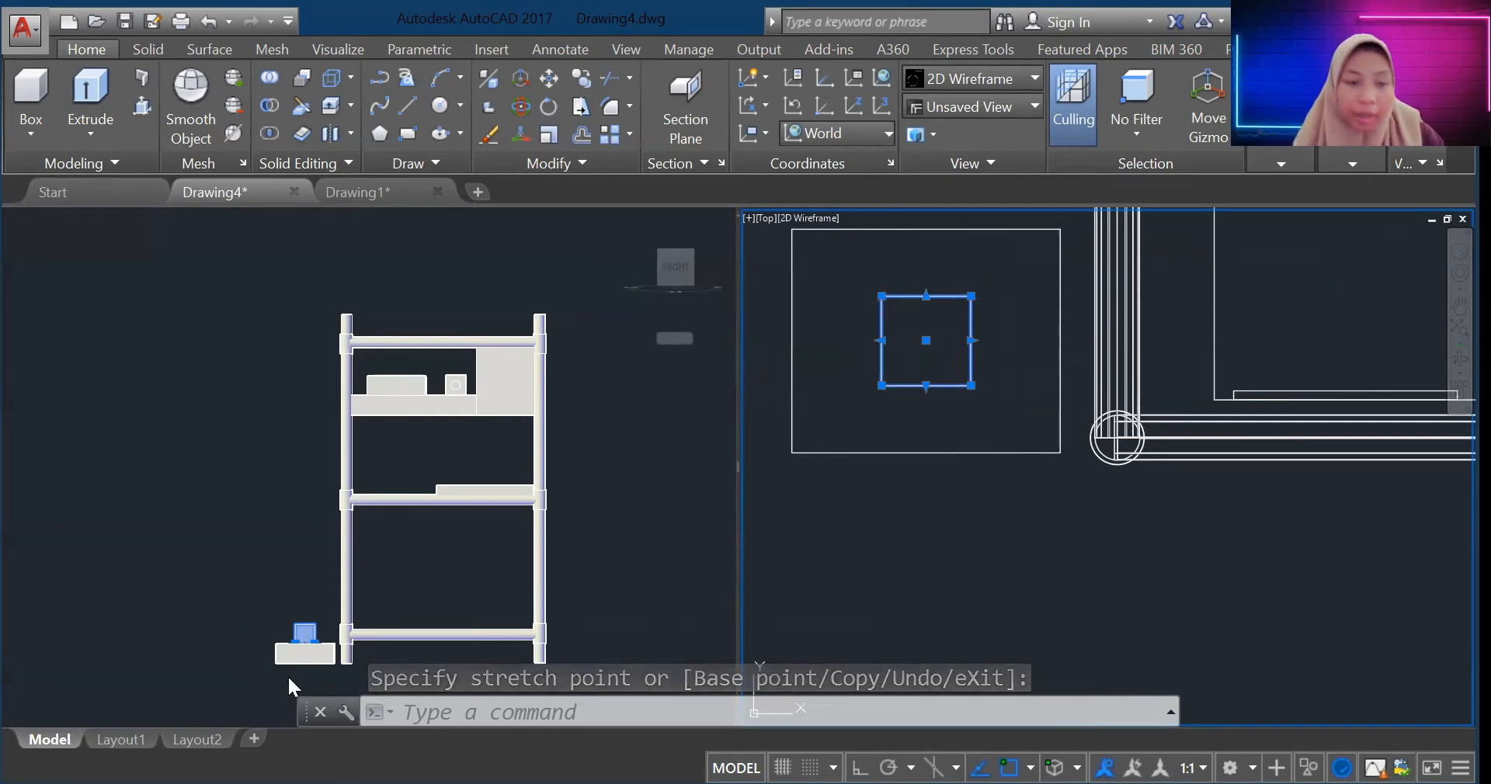
key("Escape")
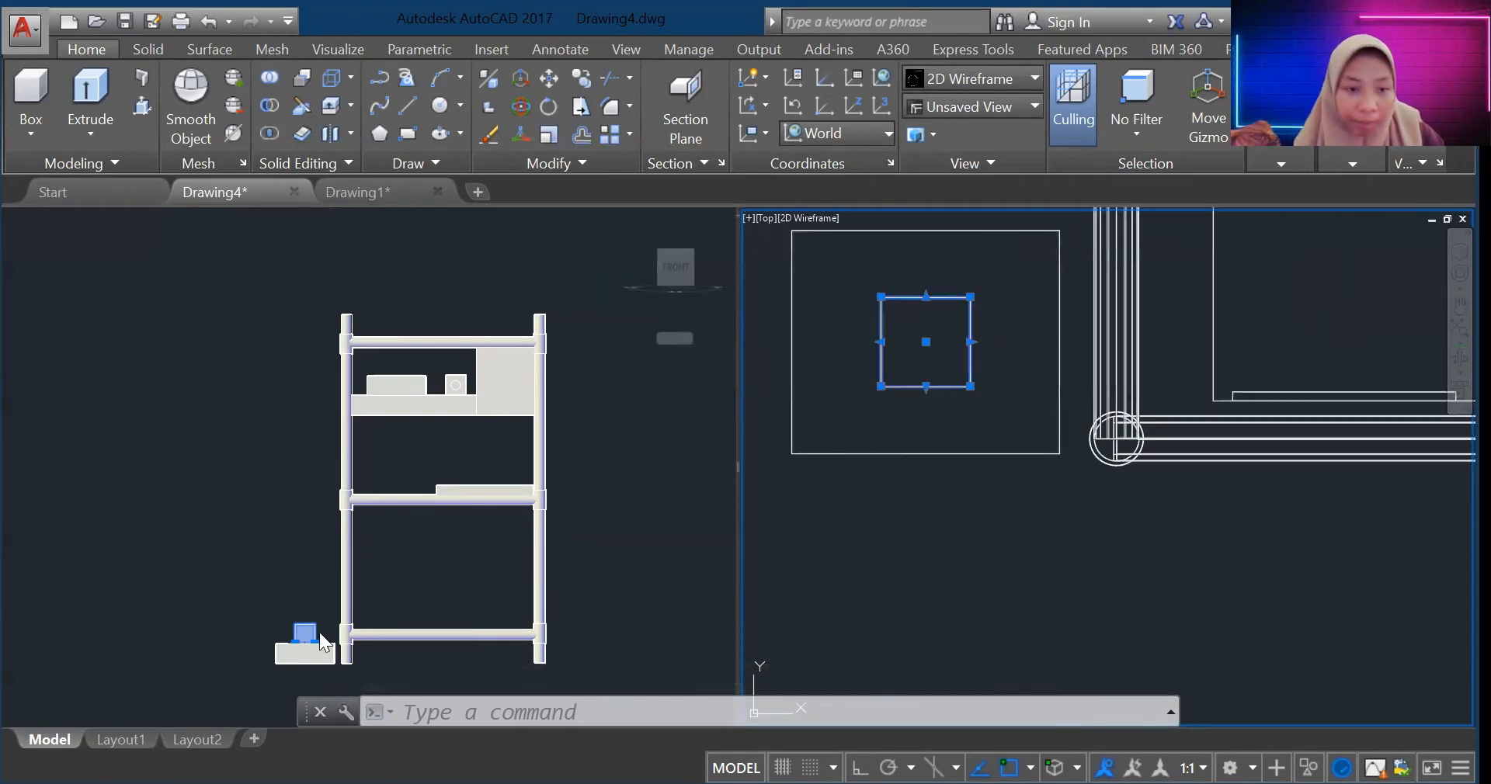
Step: Lower the small cube in the front view so that it sits inside the larger box
left_click(300, 669)
scroll(293, 655, "up", 4)
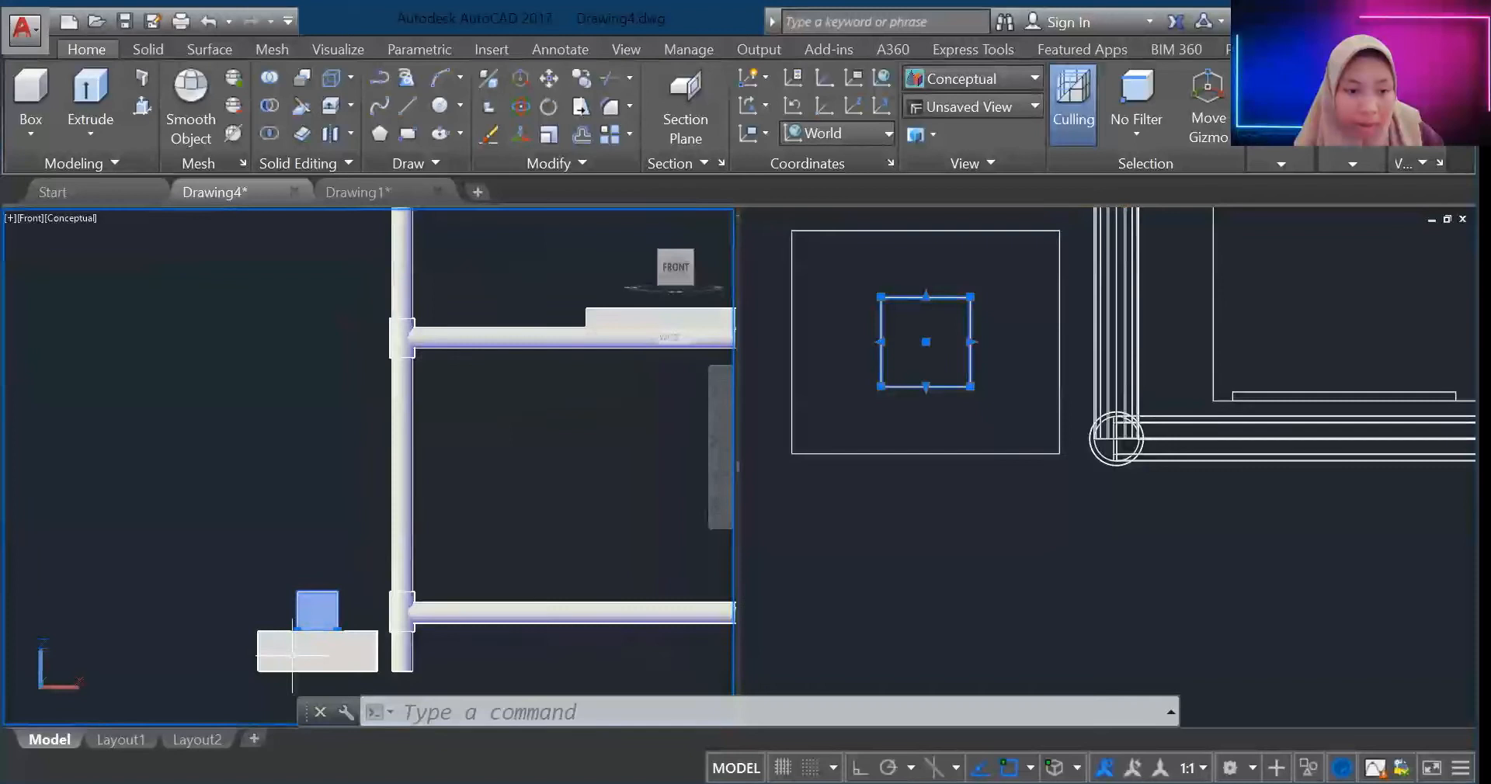
scroll(297, 654, "down", 4)
scroll(298, 664, "up", 7)
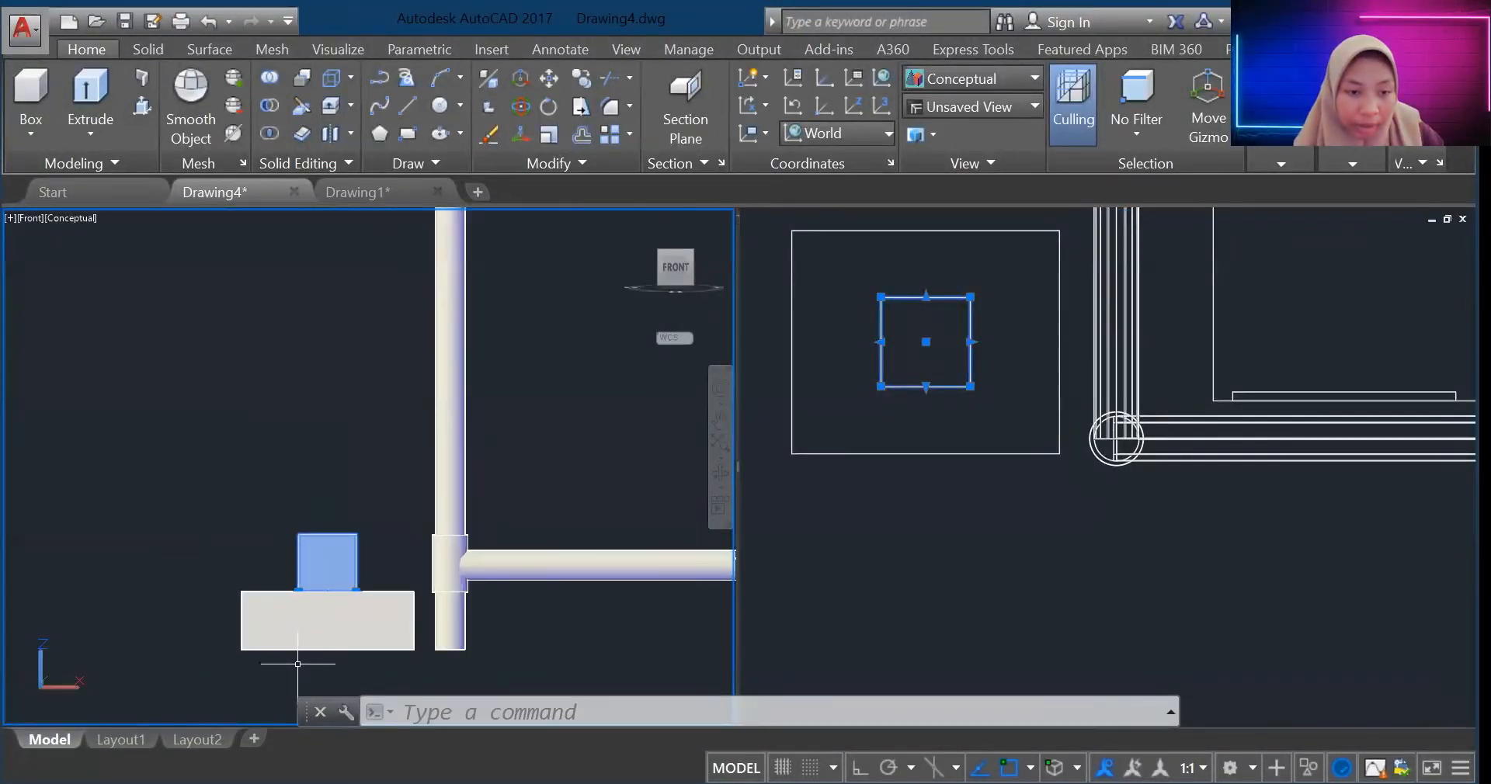
left_click(360, 413)
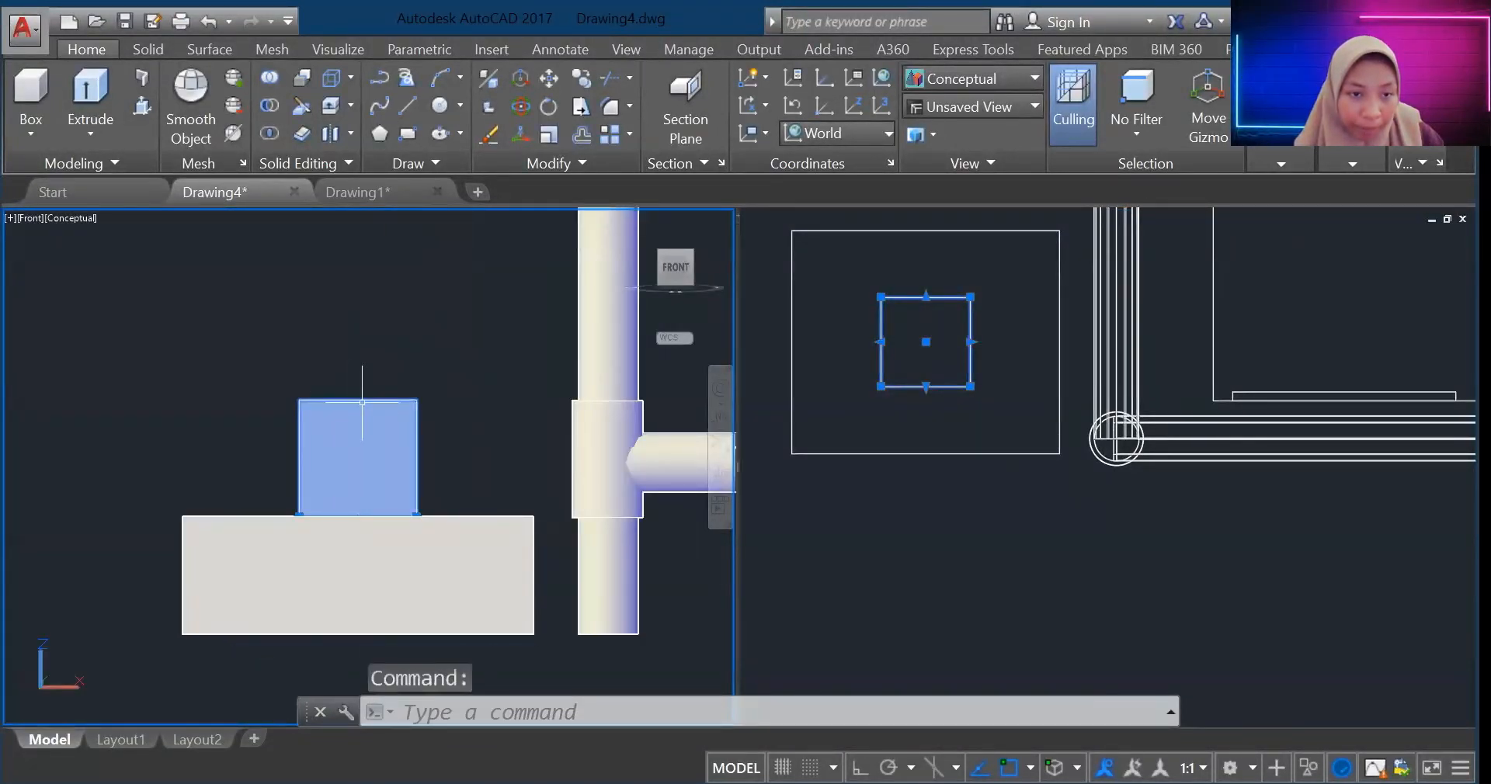
double_click(360, 451)
left_click_drag(359, 452, 329, 571)
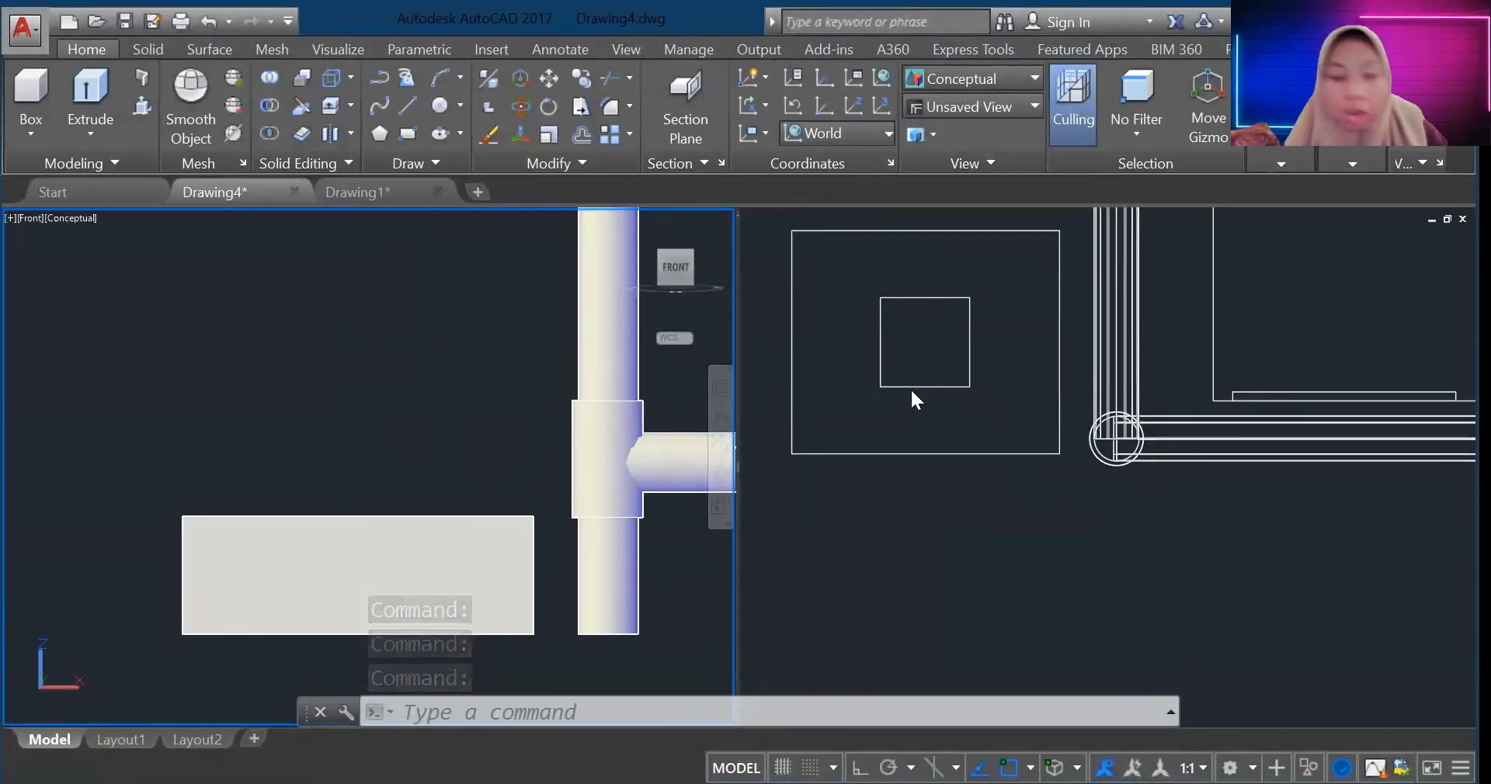
Step: Subtract the small cube from the larger box beside the frame and check the opening from the top view
type("su")
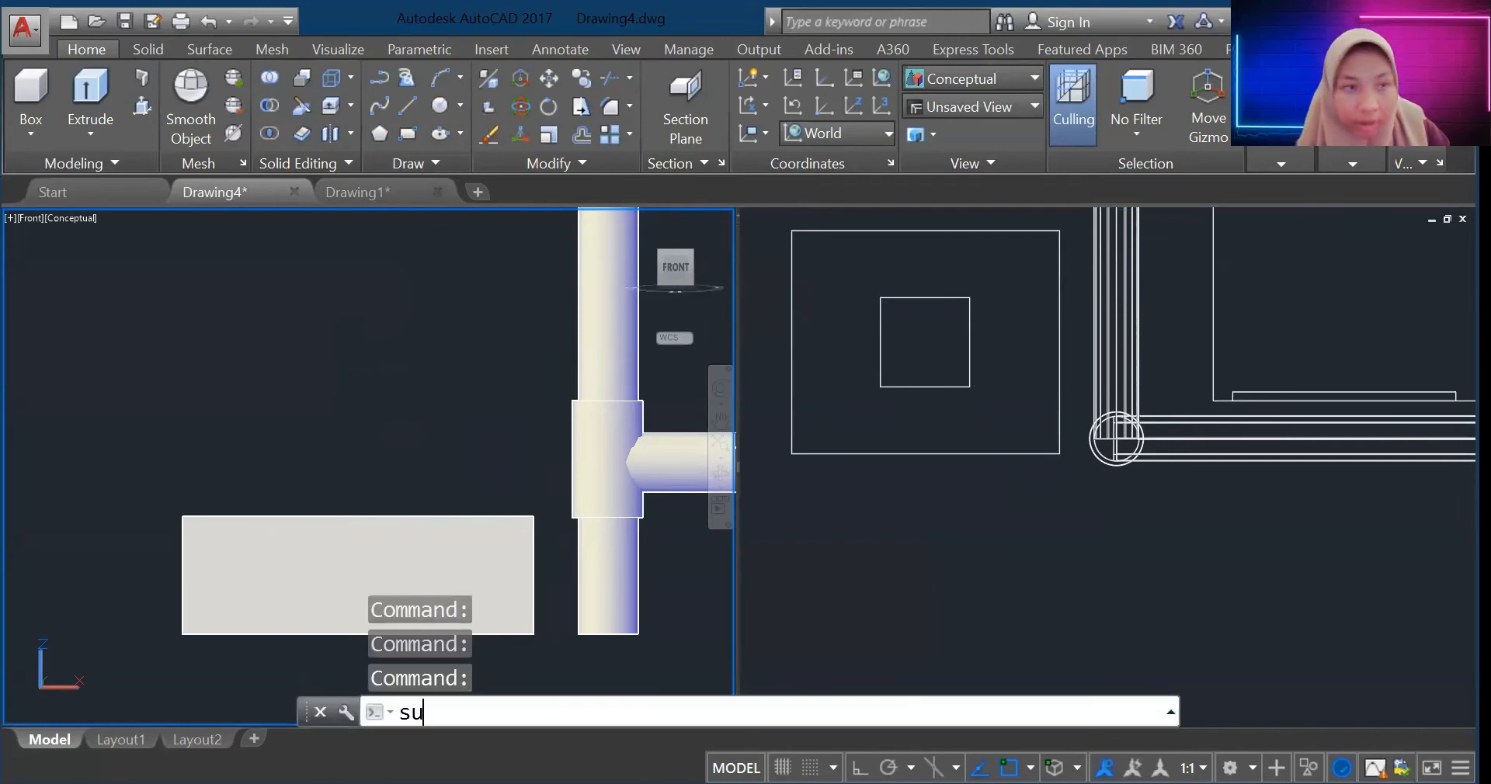
key("Escape")
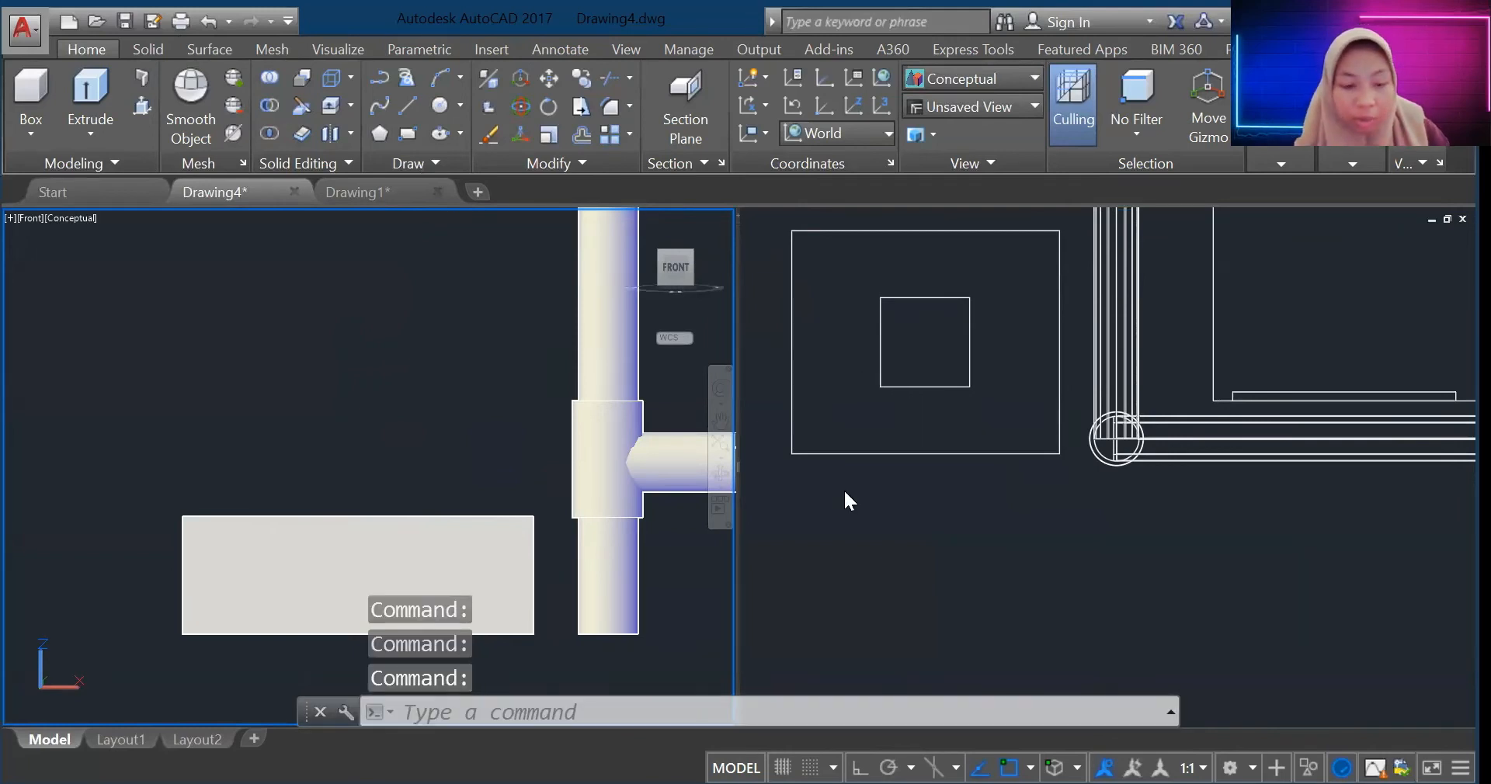
type("su")
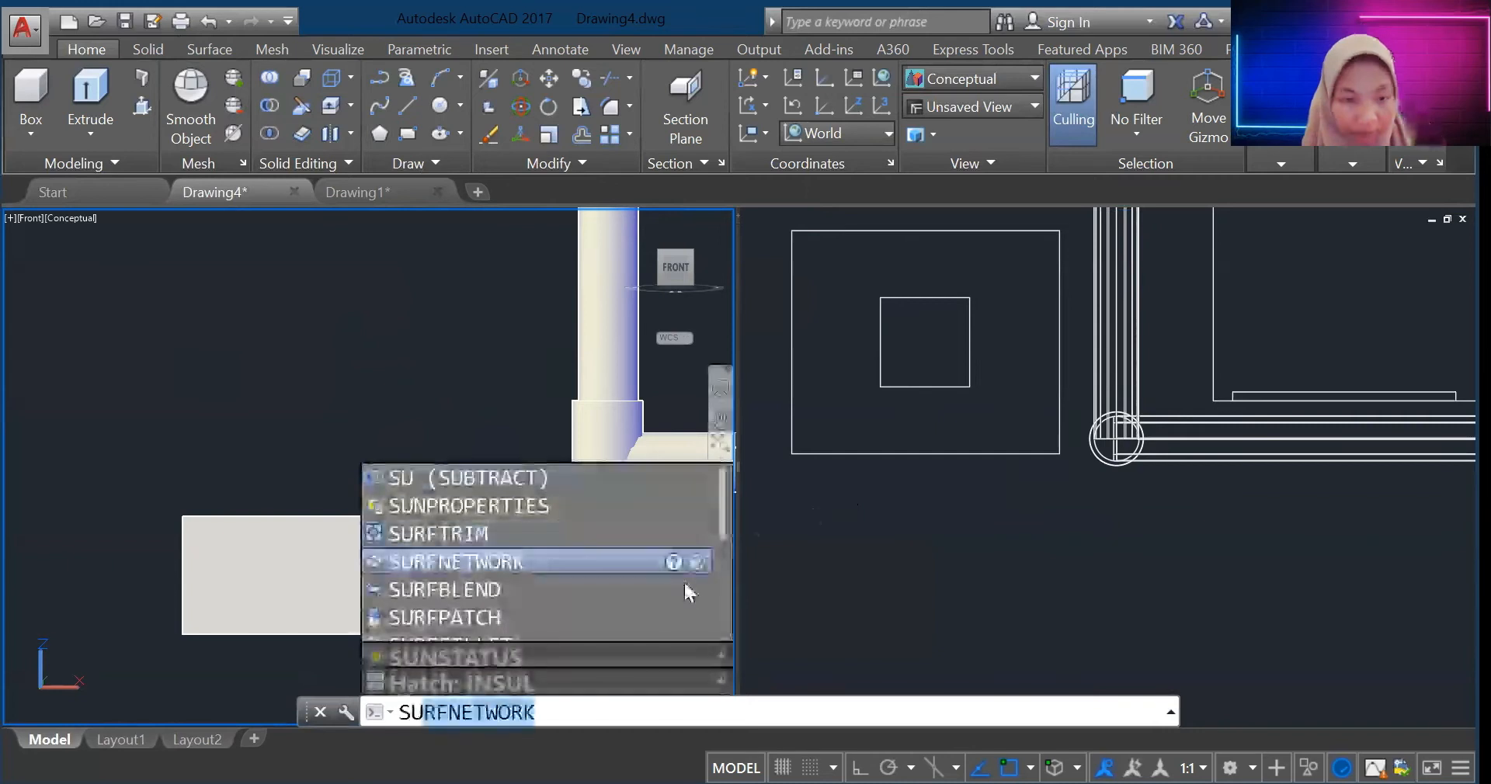
left_click(808, 576)
type("subs")
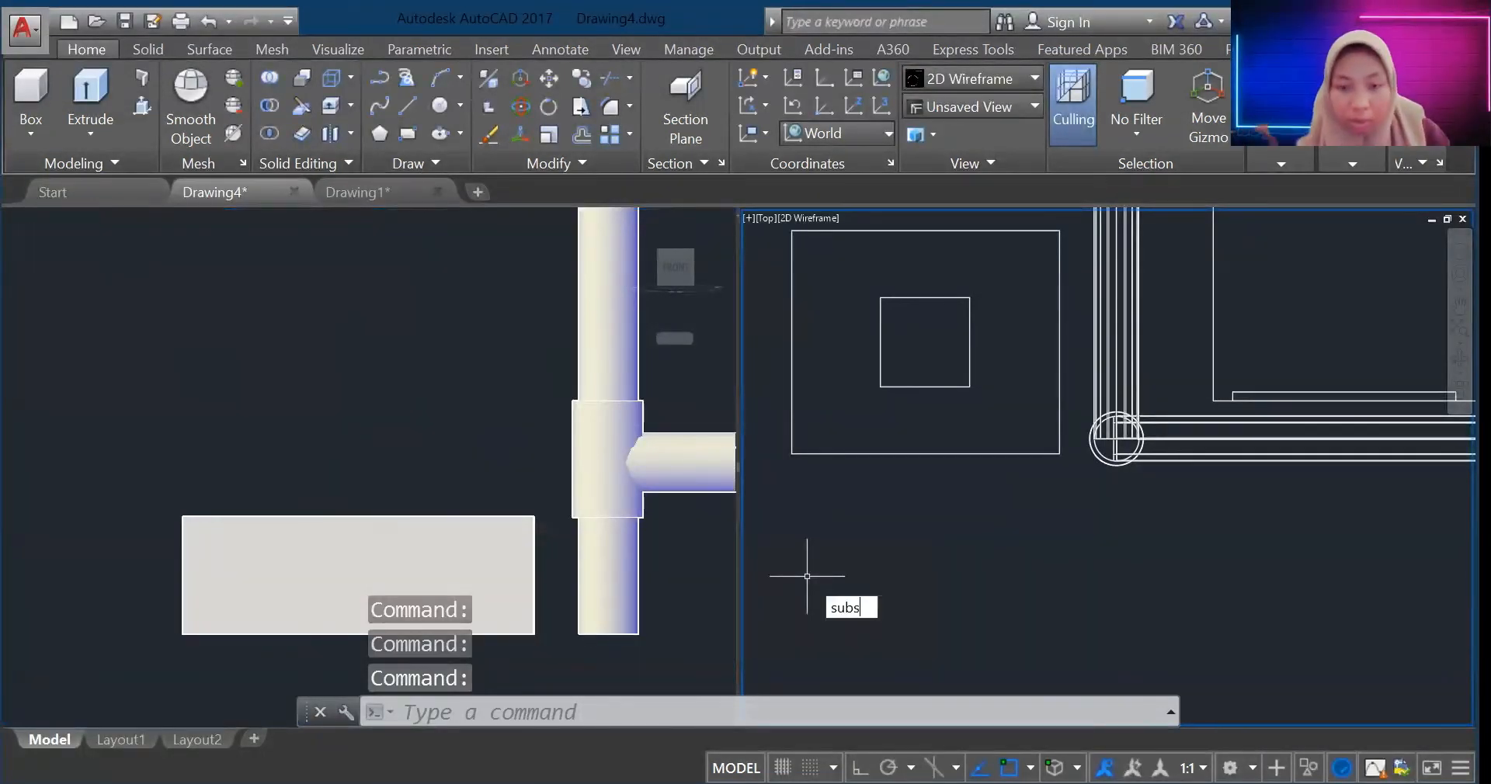
key("BackSpace")
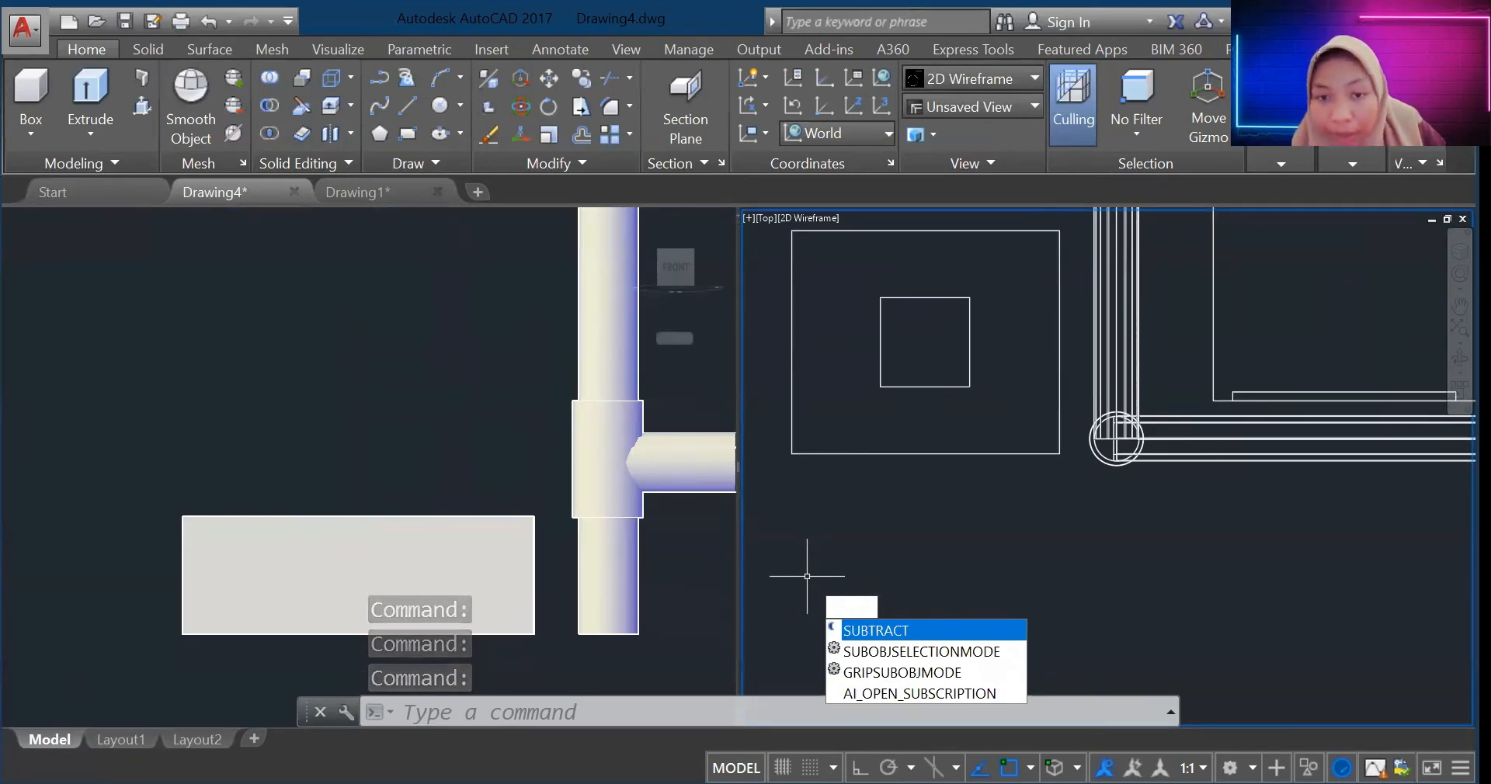
key("Return")
left_click(903, 453)
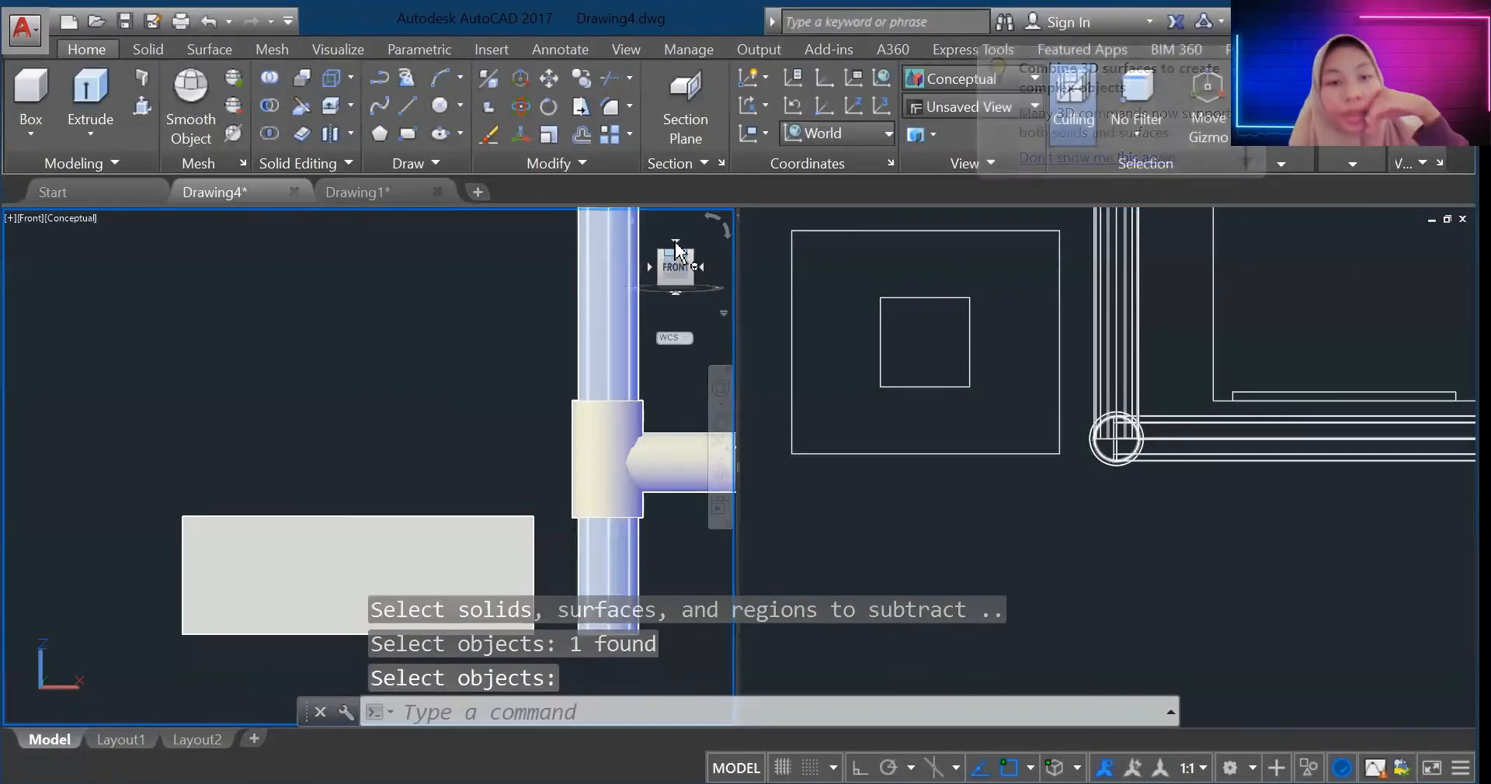
left_click(674, 242)
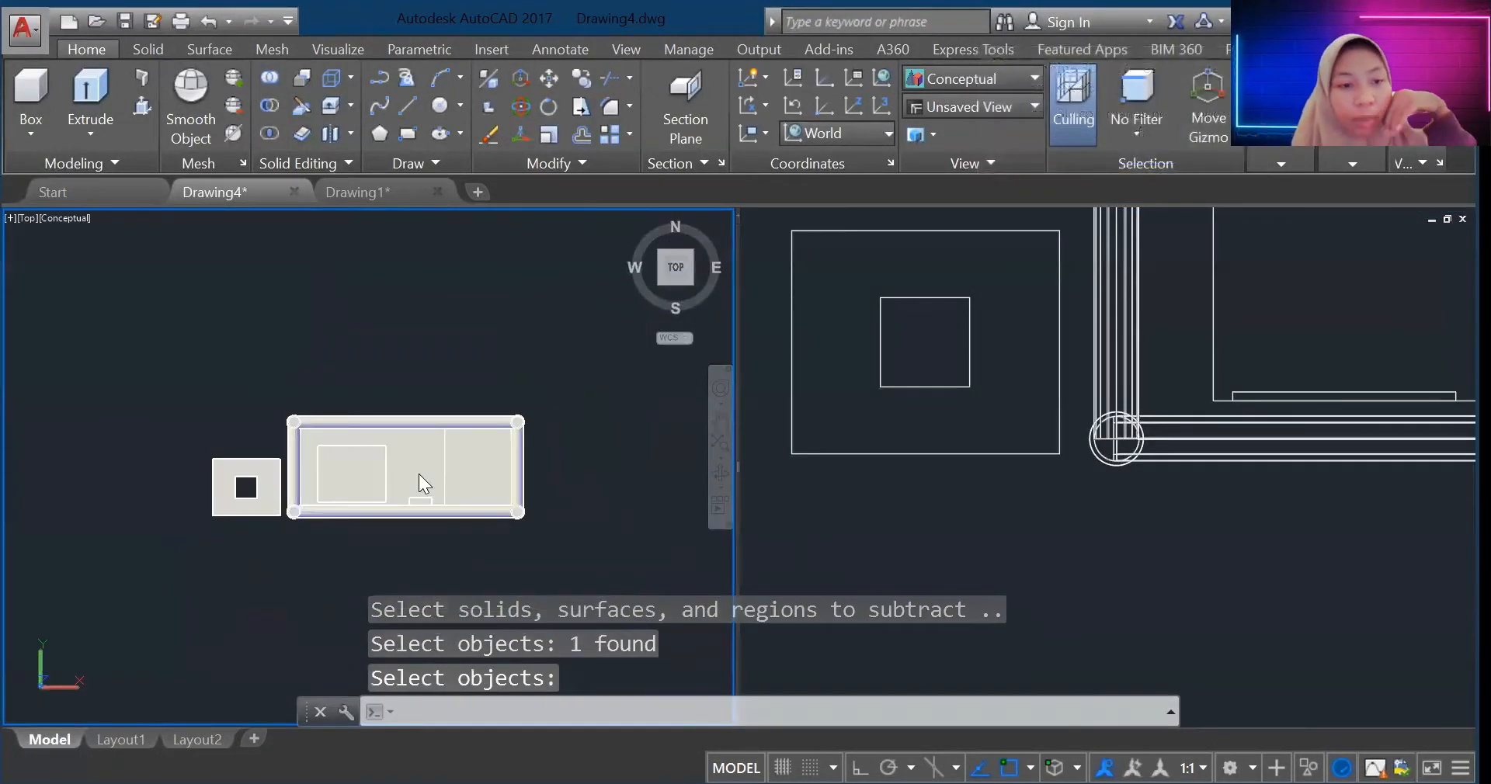
key("Return")
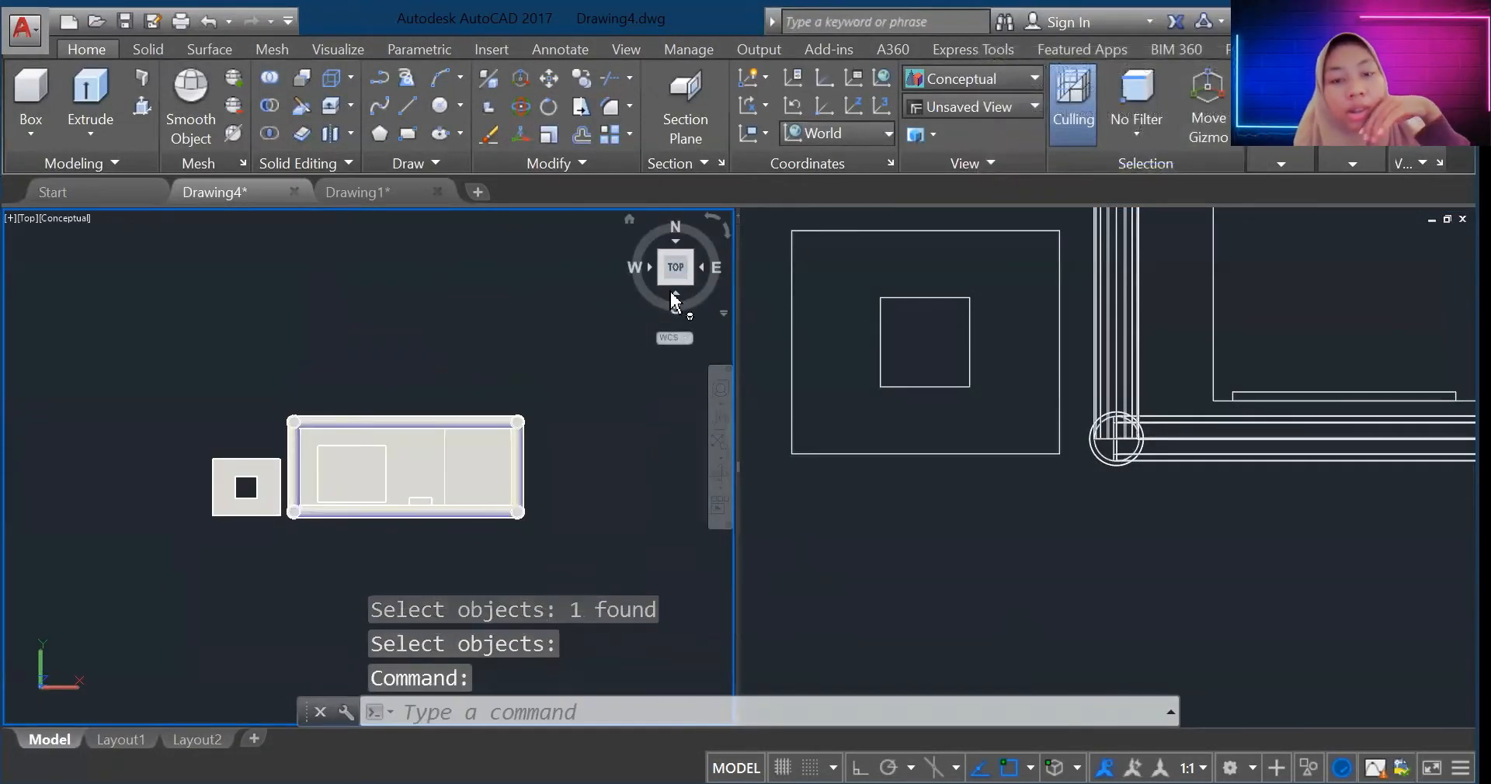
Step: Move the hollowed box from outside into the frame at the middle crossbar level and centre it within the tray outline in the top view
left_click(673, 295)
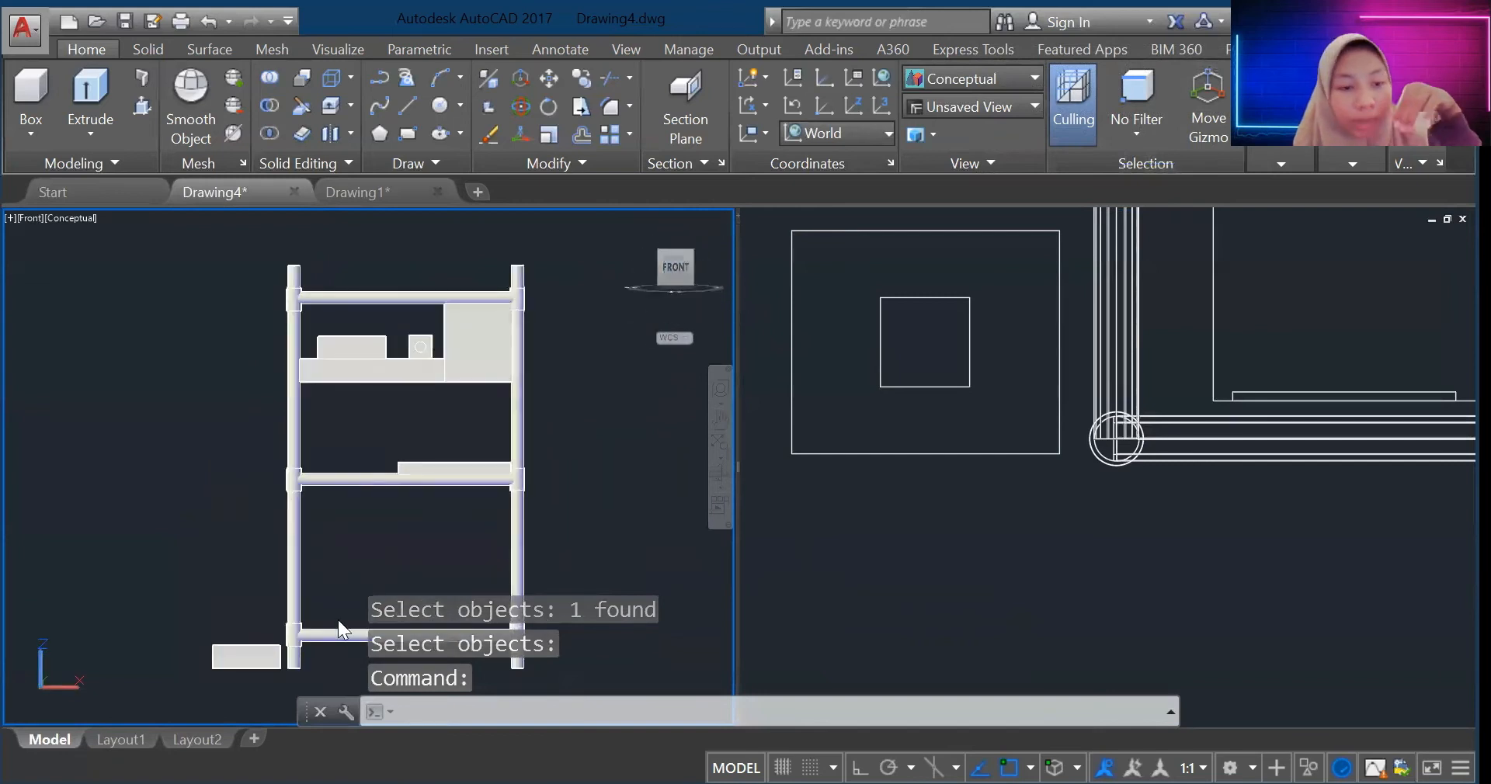
left_click(246, 656)
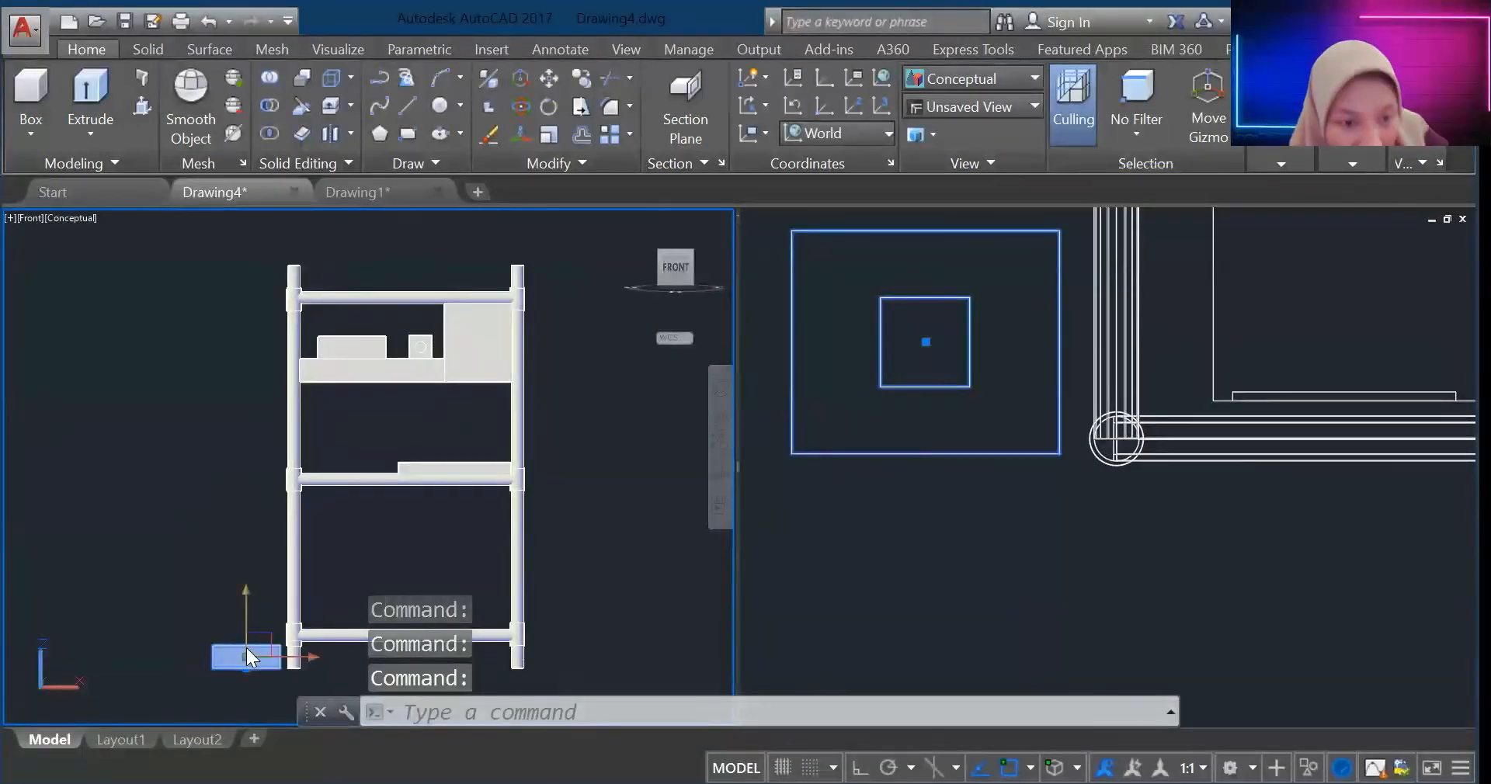
left_click_drag(222, 658, 438, 499)
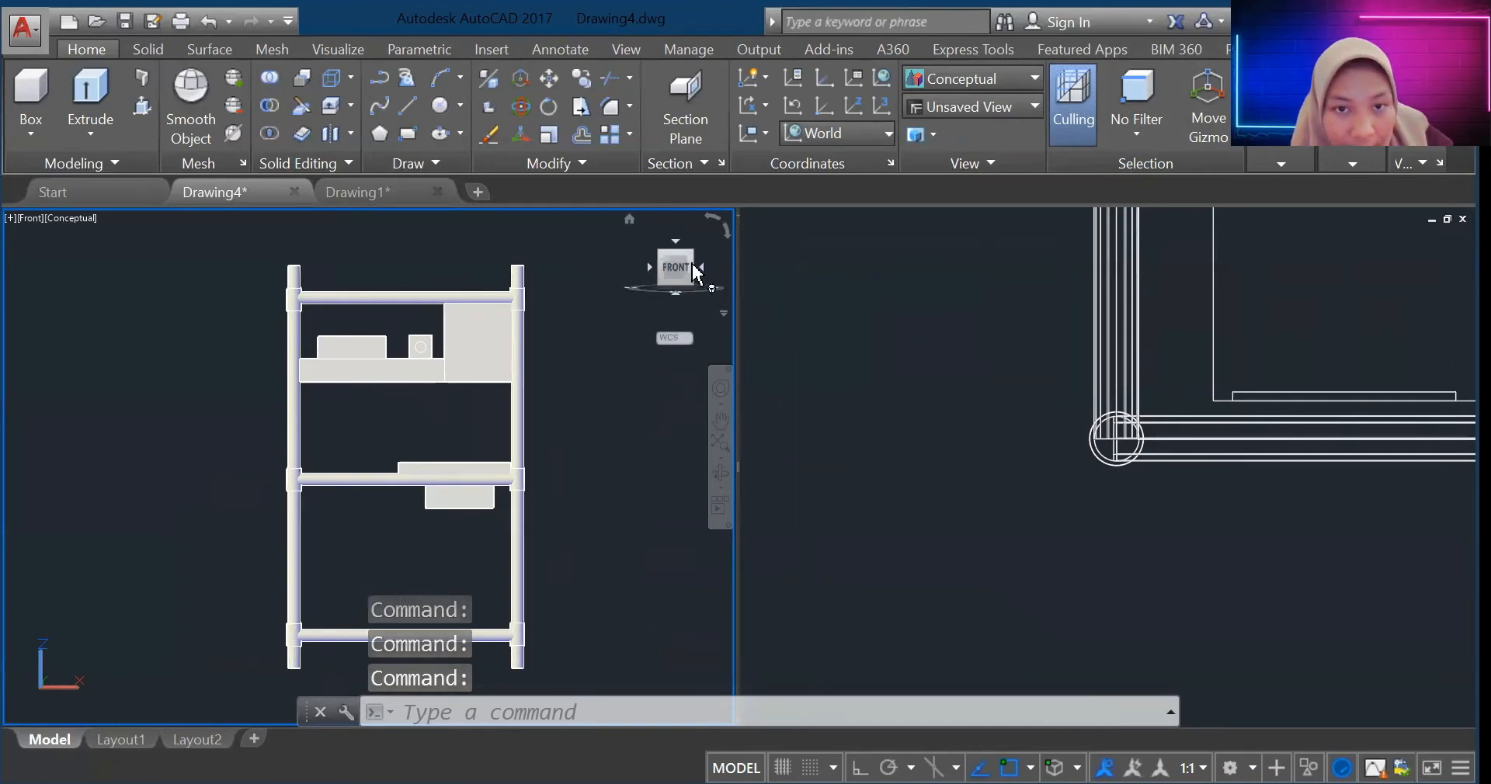
scroll(1306, 393, "down", 5)
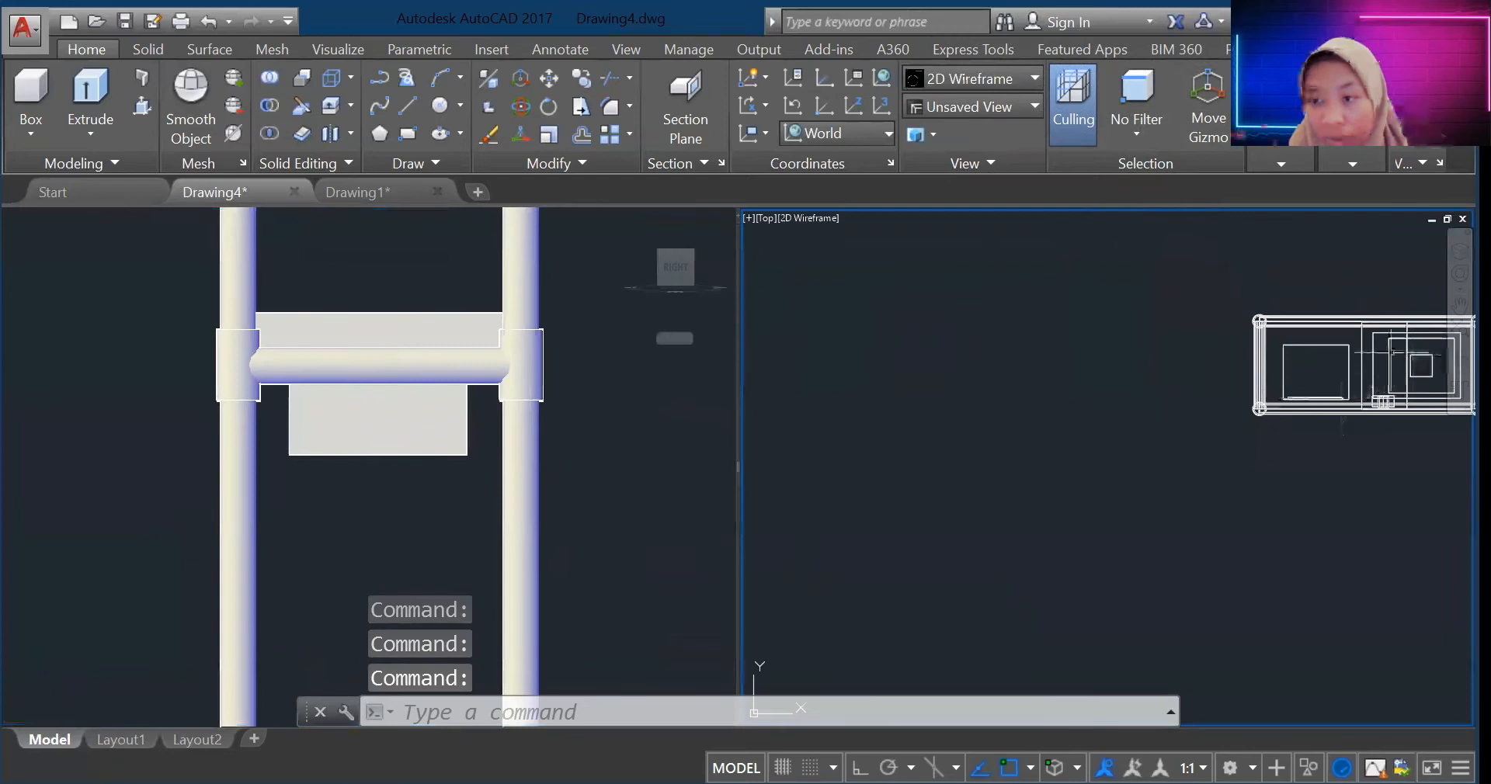
scroll(1370, 355, "down", 4)
scroll(1422, 348, "up", 5)
left_click(1251, 392)
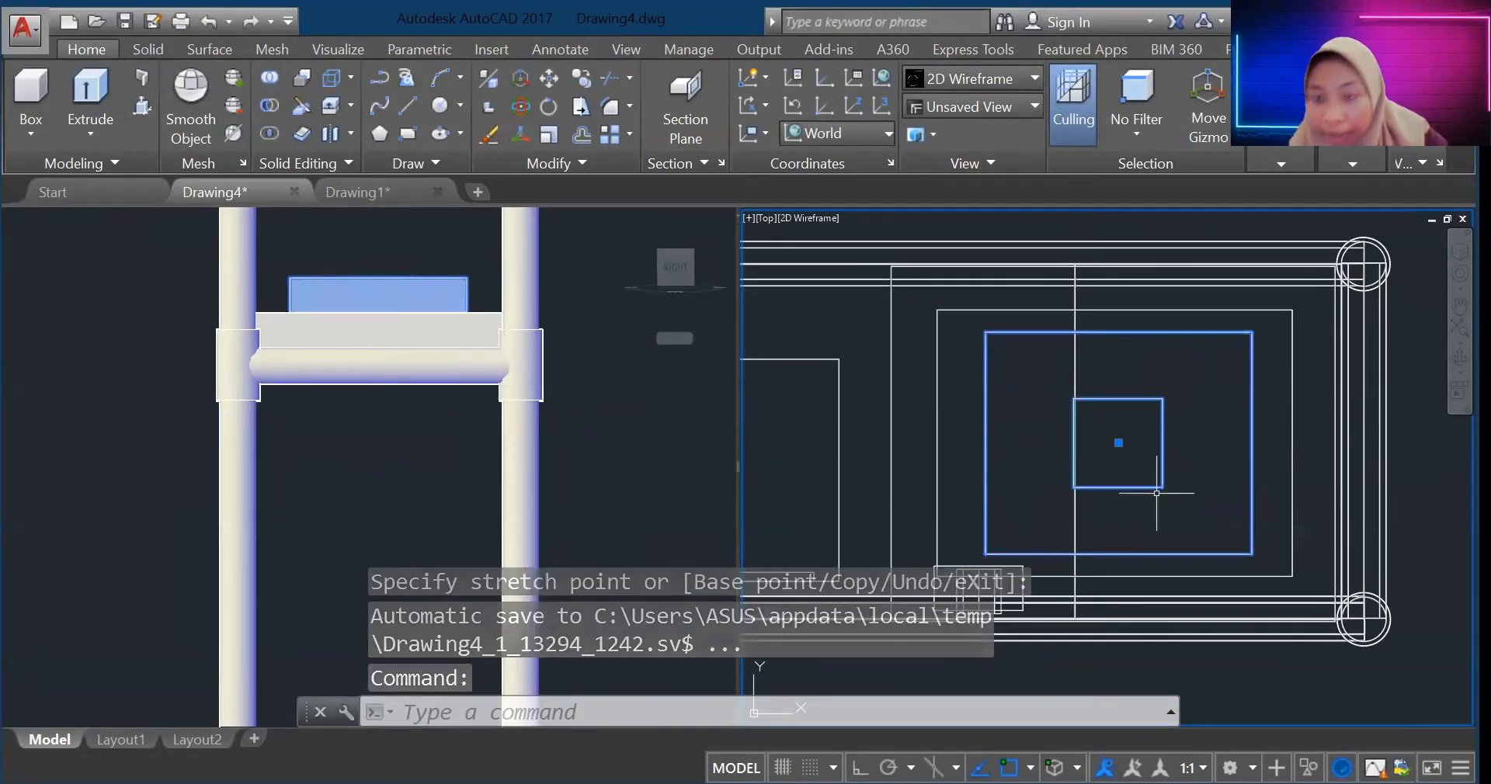
Step: Lower the hollowed box in the right view so it hangs directly beneath the middle crossbar, and check the frame in 3D
left_click(422, 260)
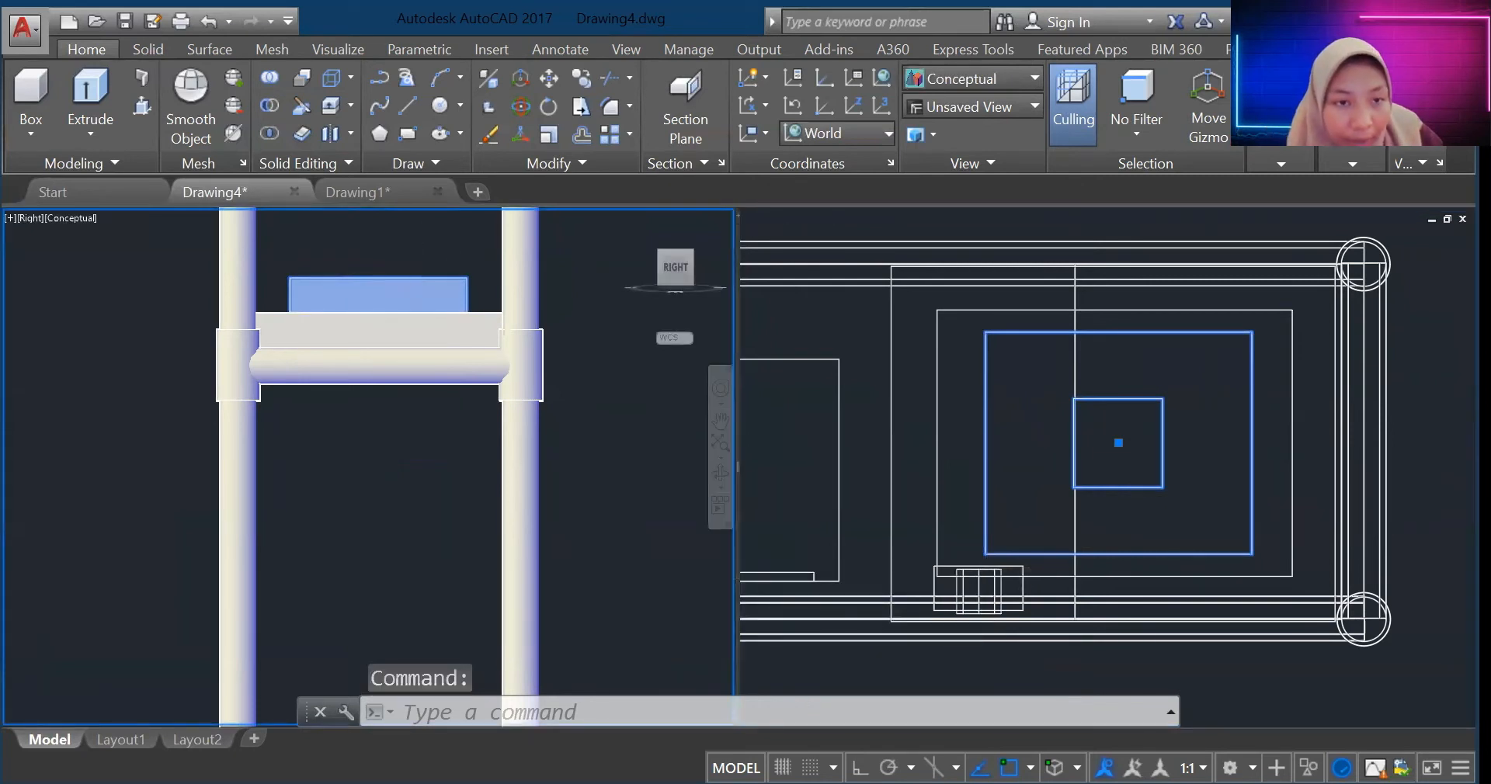
key("Escape")
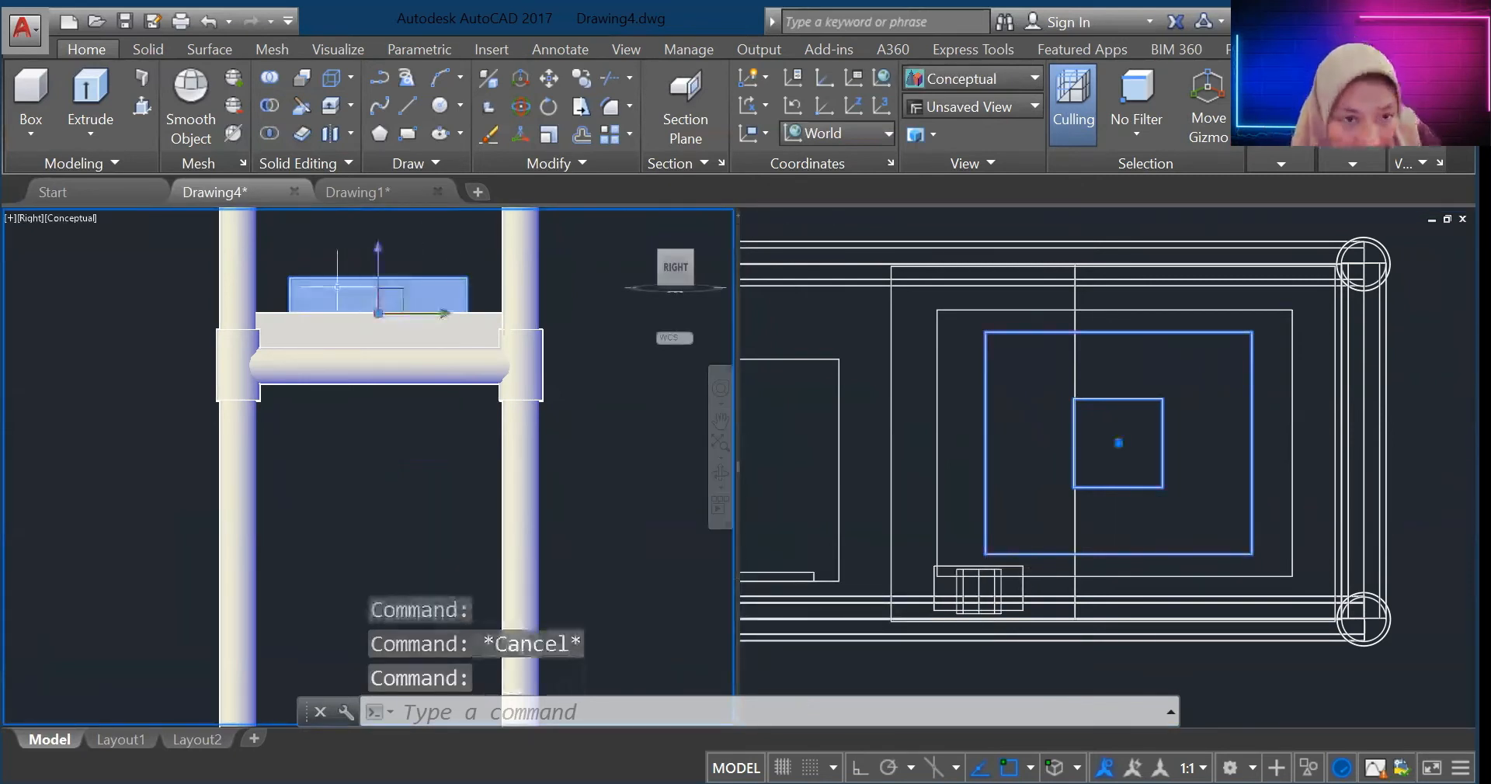
left_click_drag(338, 291, 334, 394)
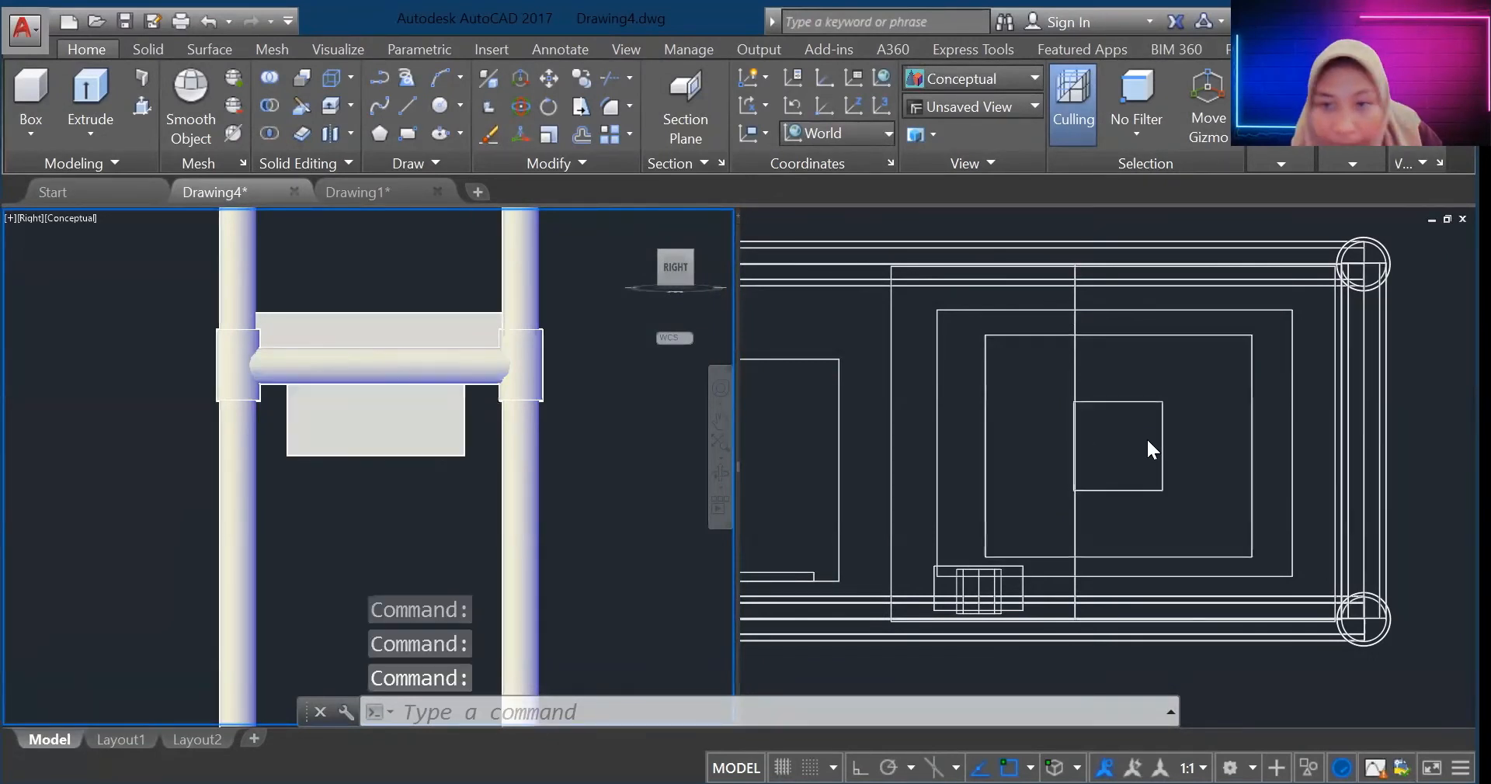
left_click(645, 266)
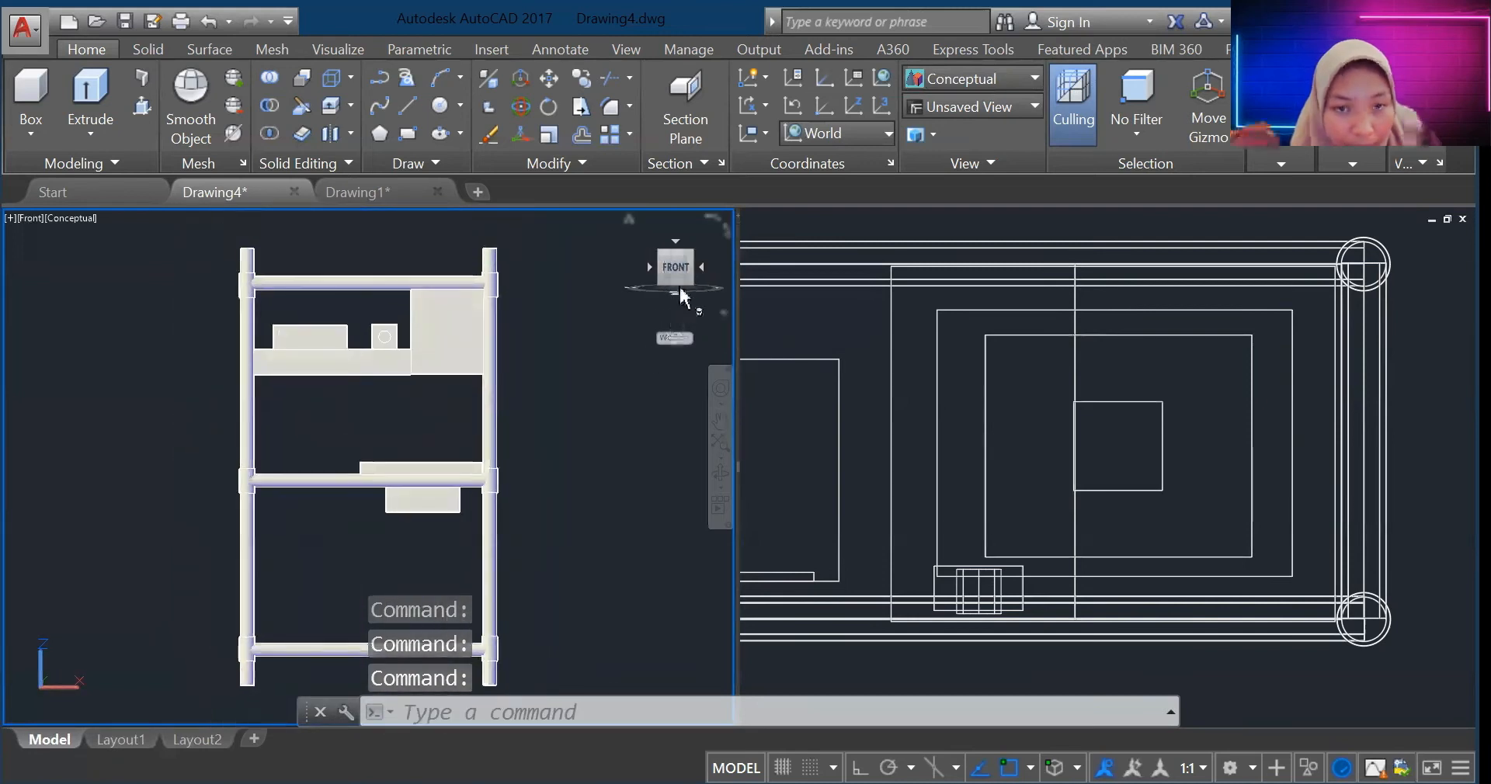
left_click_drag(680, 289, 564, 272)
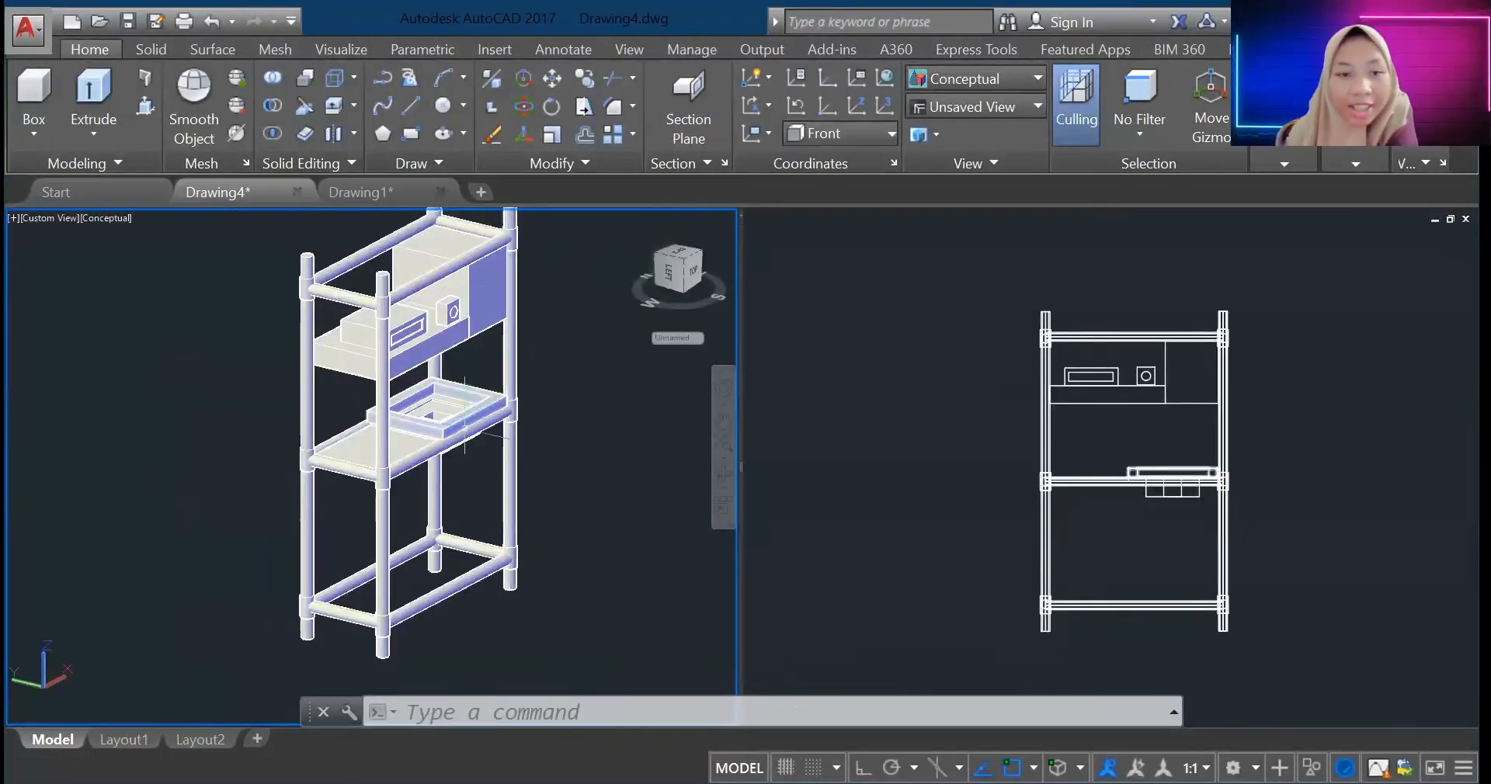
Step: Create a 10 × 5 × 5 box in the front view, starting from the lower edge of the hollowed box under the middle crossbar
scroll(426, 319, "up", 6)
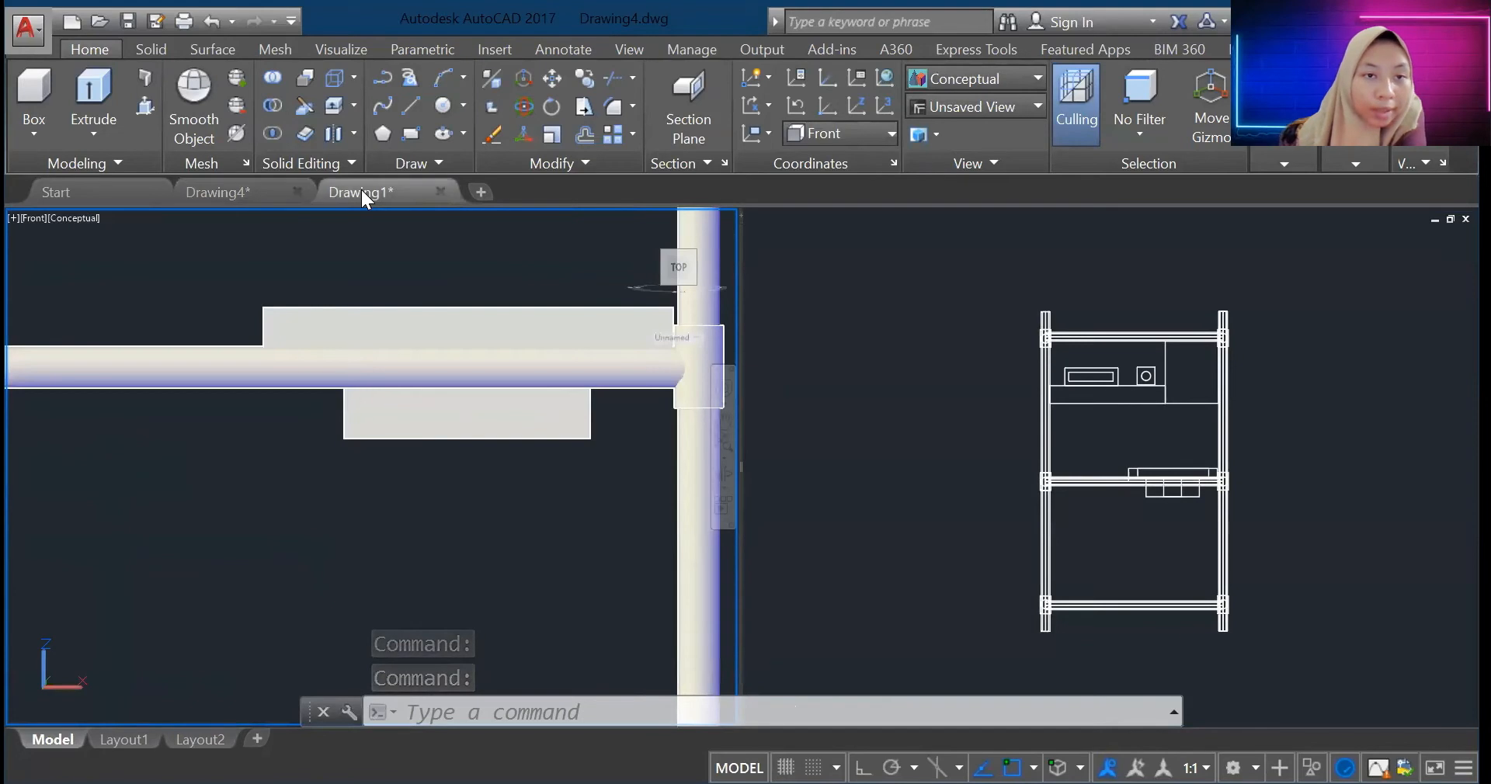
left_click(357, 191)
scroll(679, 372, "up", 8)
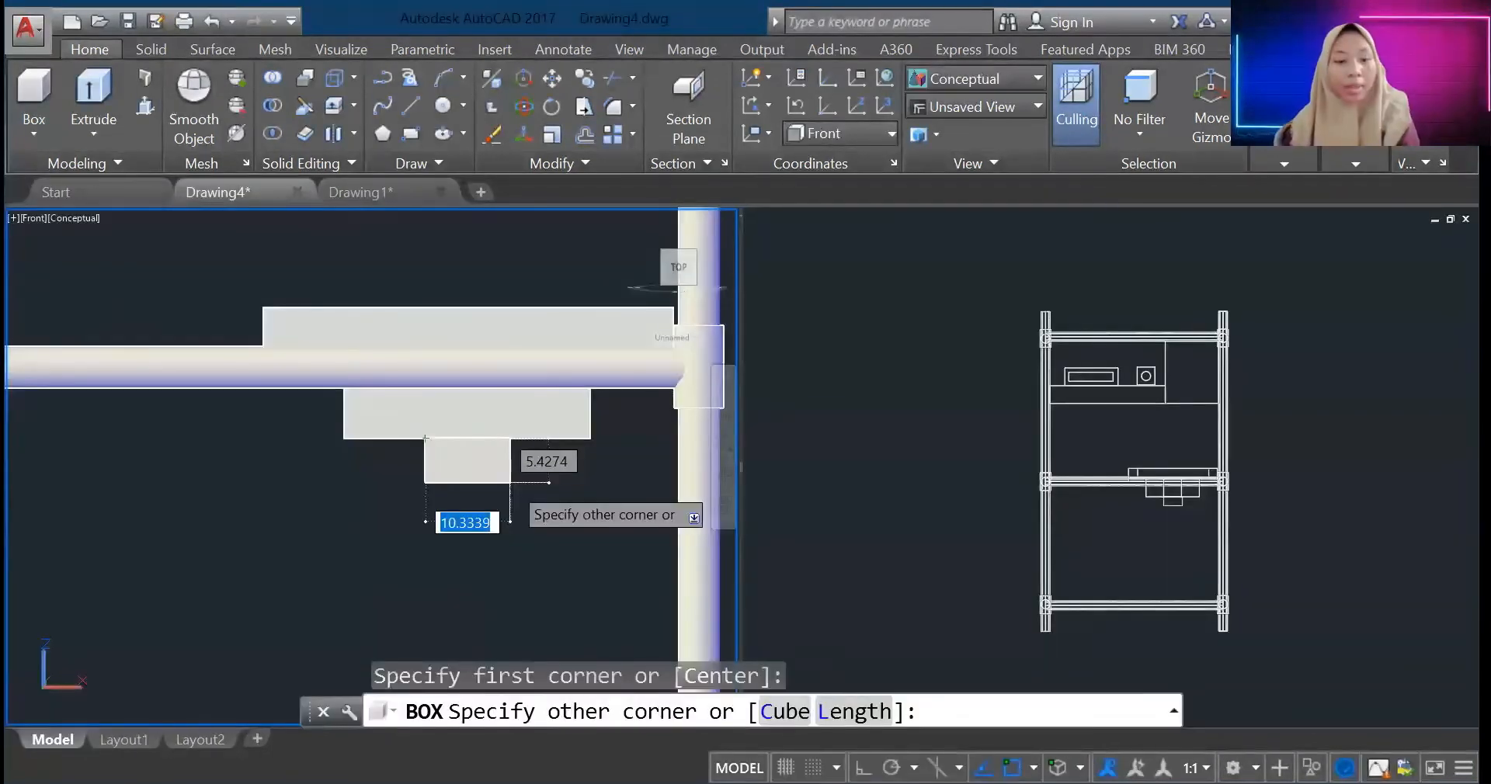
key("Escape")
type("10")
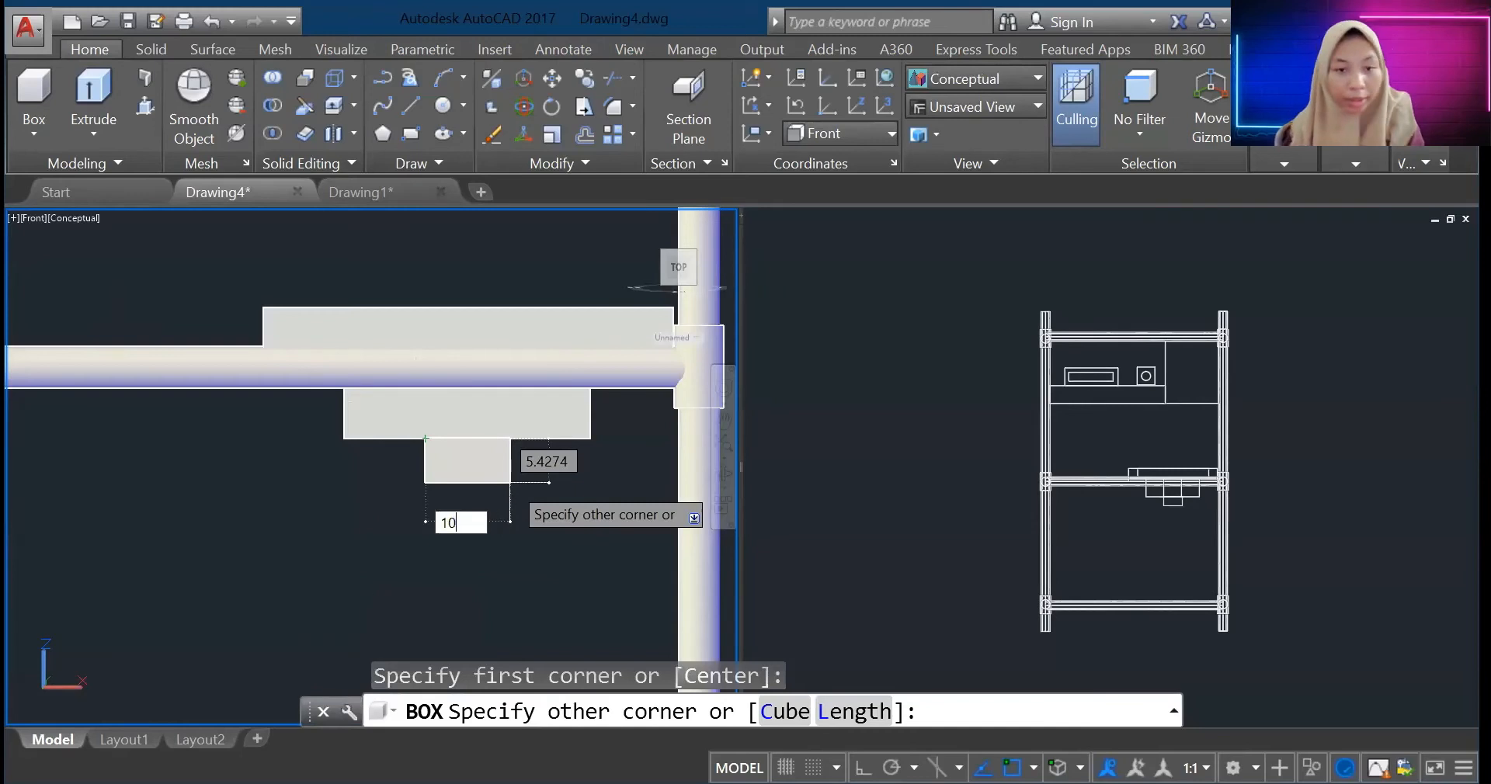
key("Tab")
type("5")
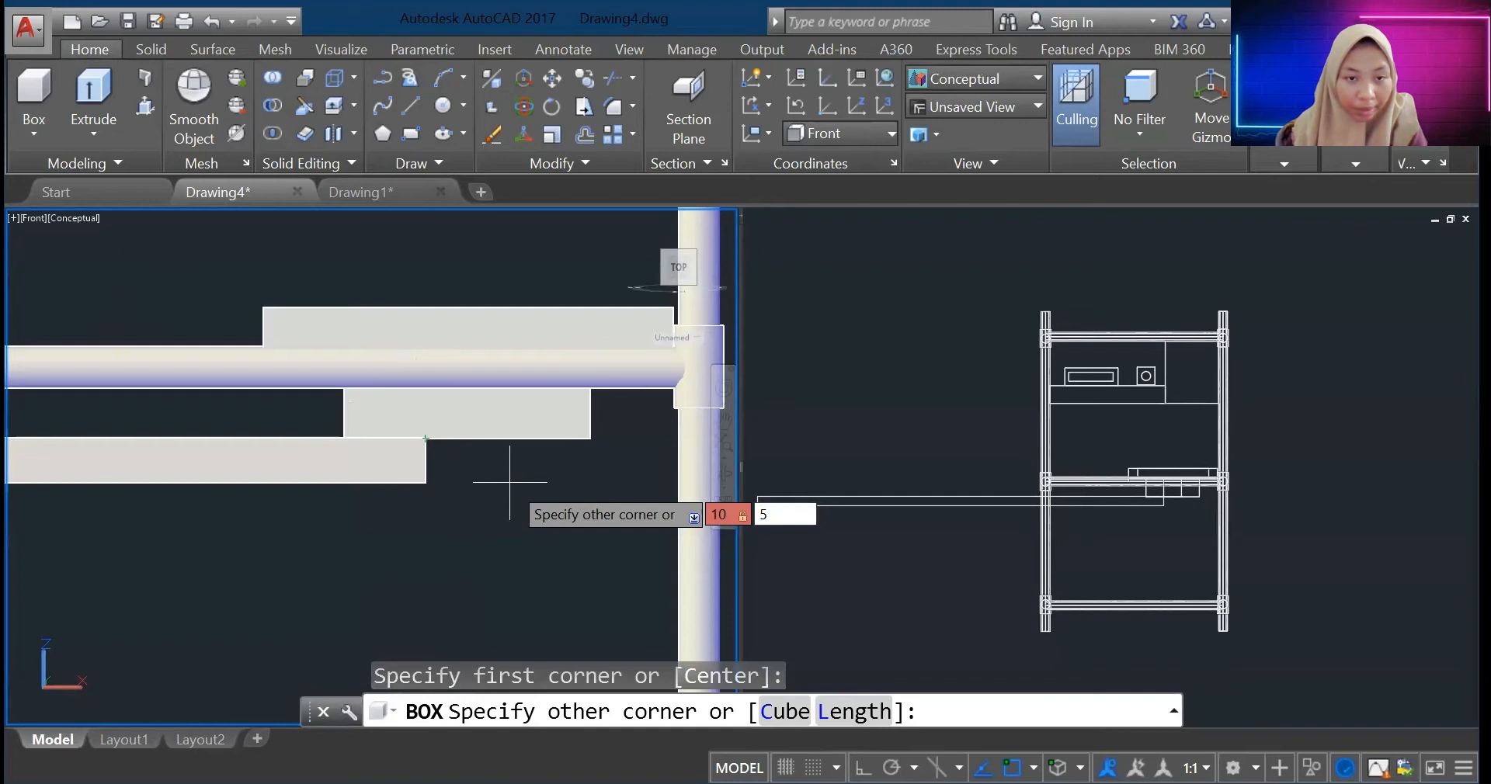
key("Return")
type("5")
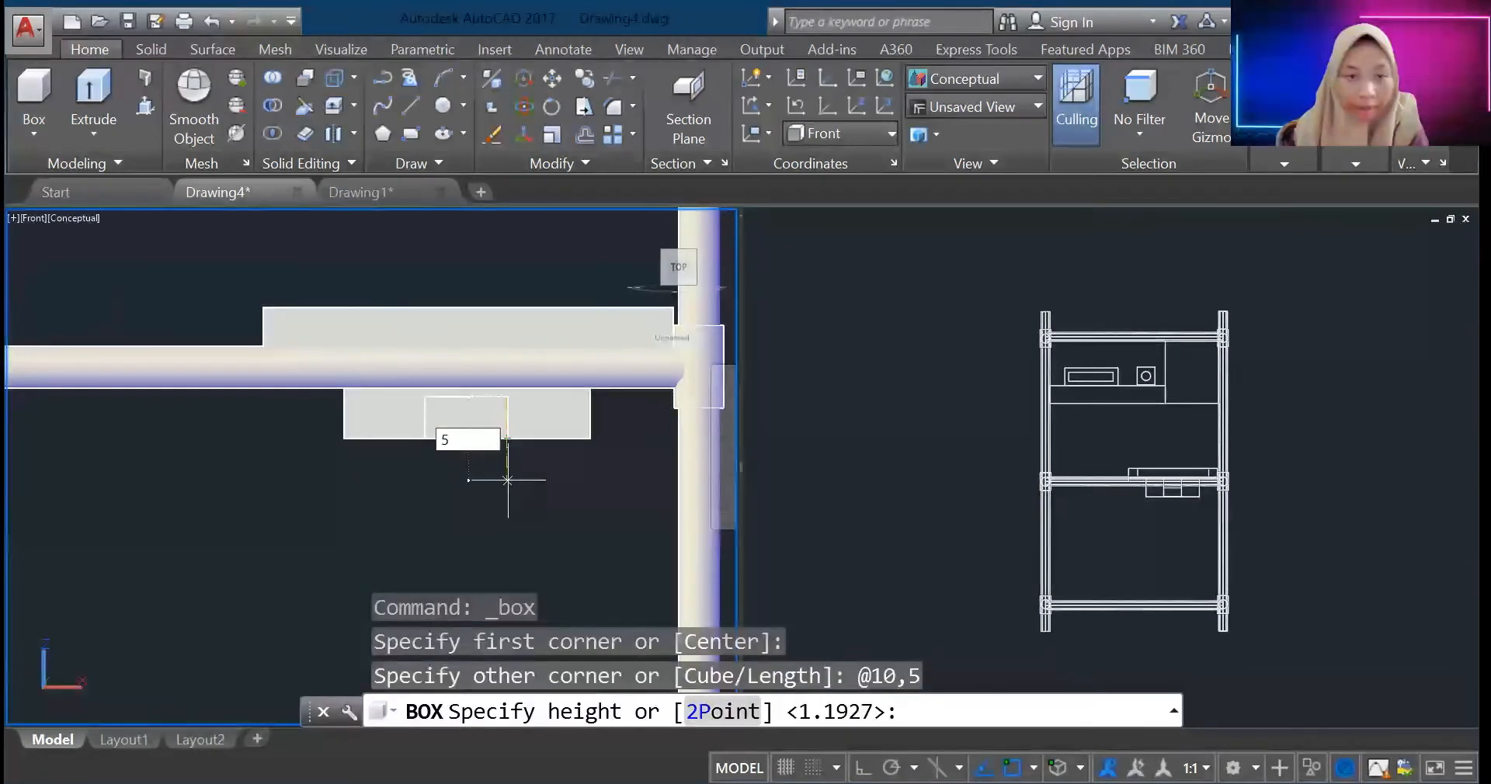
key("Return")
Step: Move the new small box down in the front view so that it sits clear below the hollowed box
left_click(485, 415)
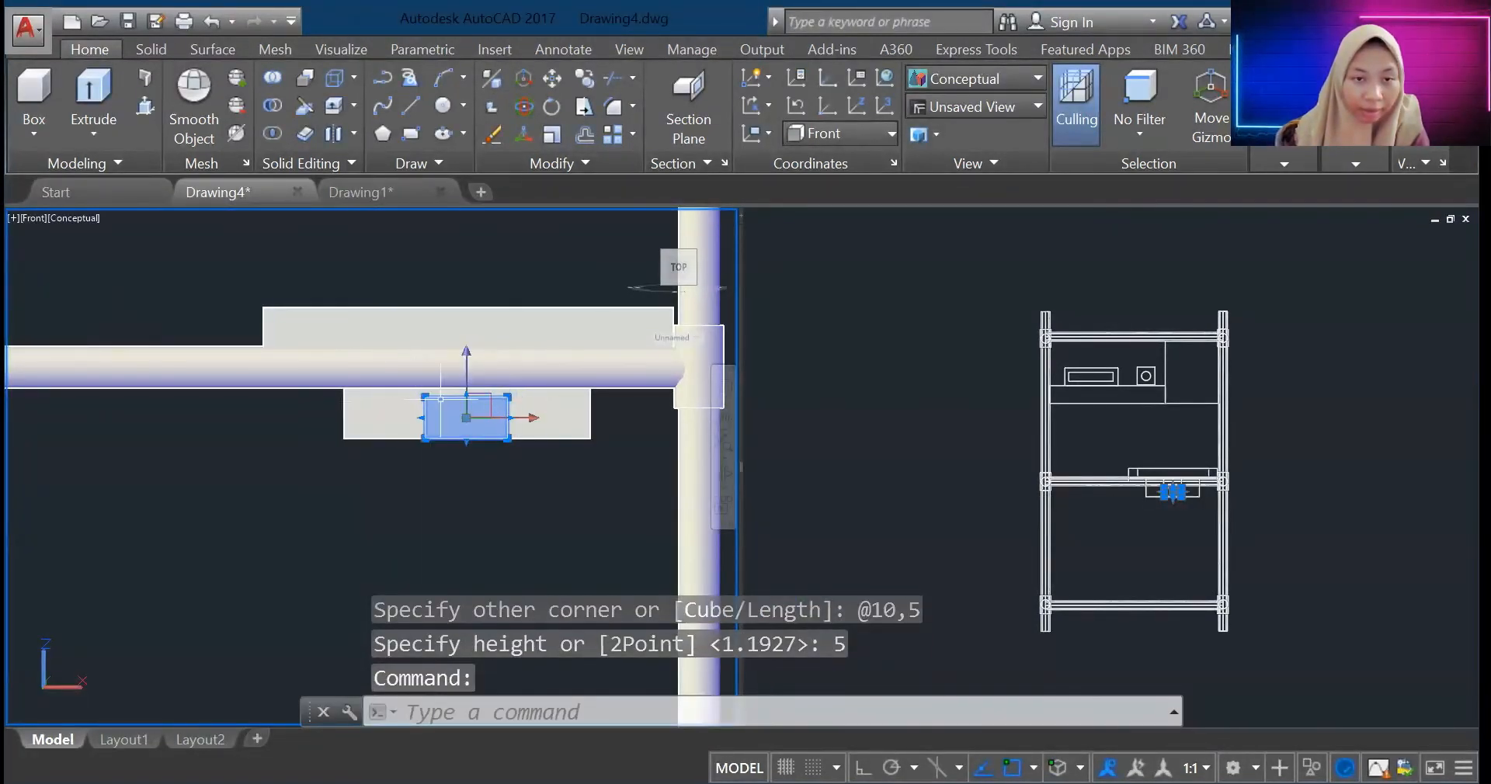
key("Escape")
key("Escape")
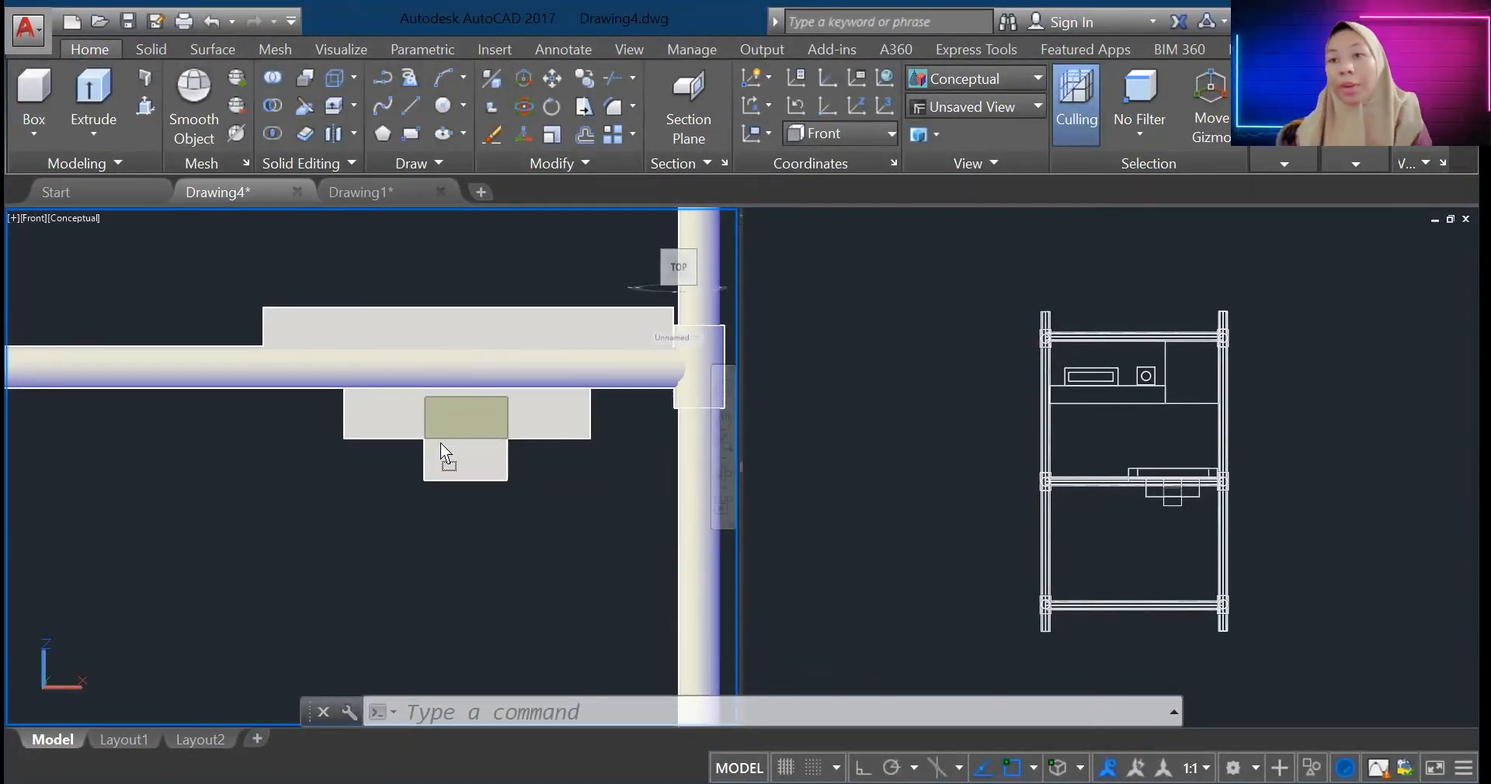
left_click_drag(440, 442, 441, 471)
key("Escape")
key("Escape")
key("Escape")
Step: Examine the dimensions of the nested boxes in the Drawing1 layout views
mouse_move(370, 196)
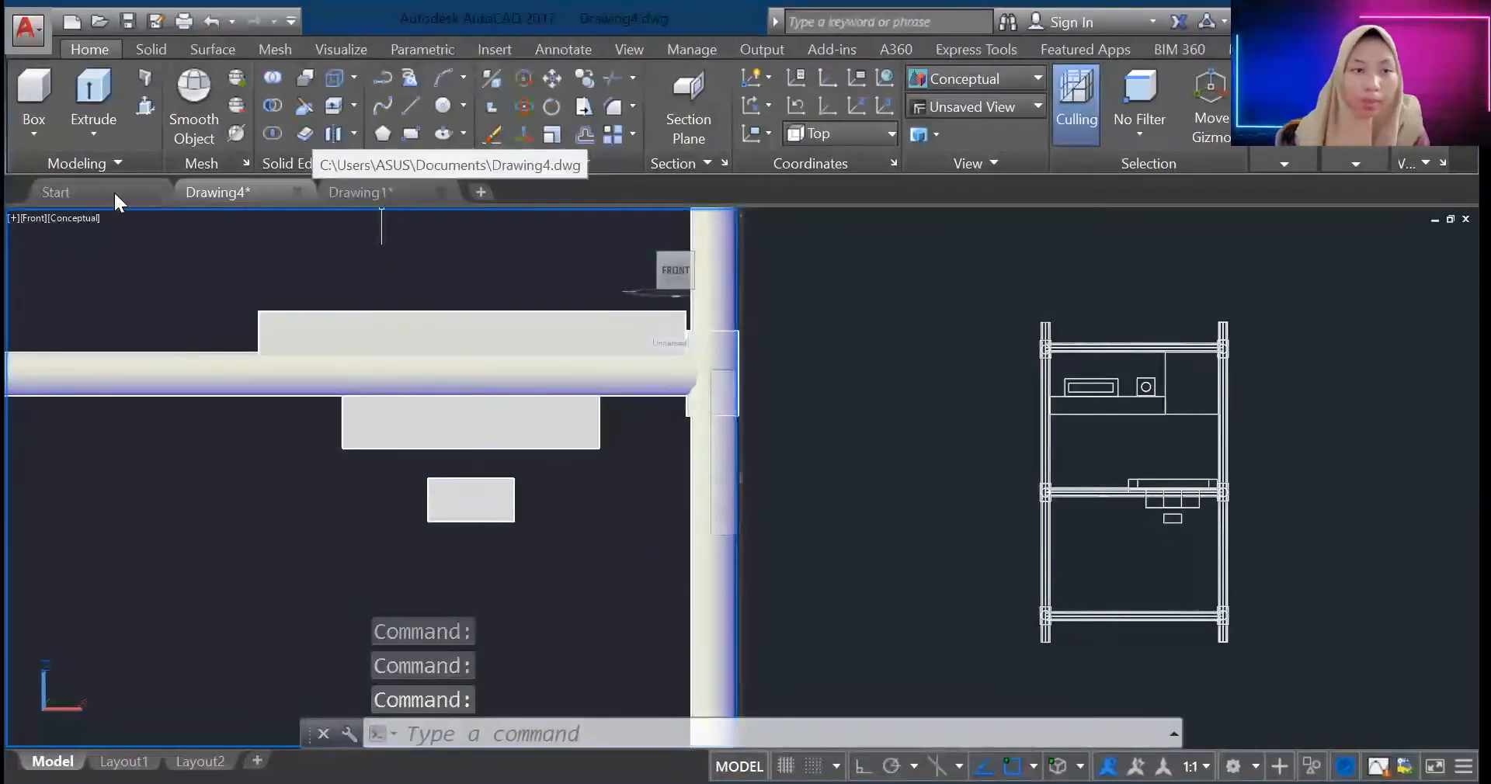
left_click(360, 192)
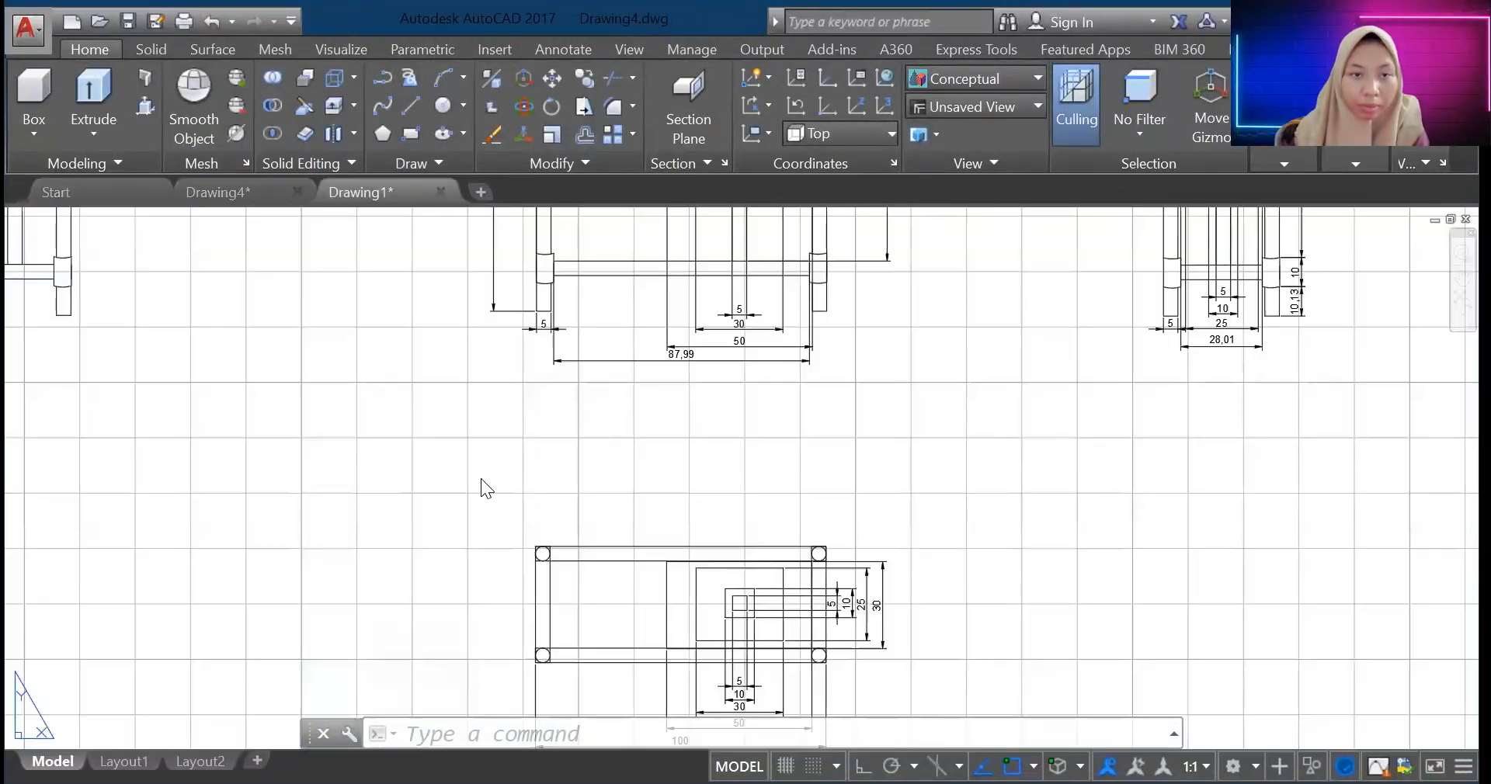
scroll(757, 211, "up", 6)
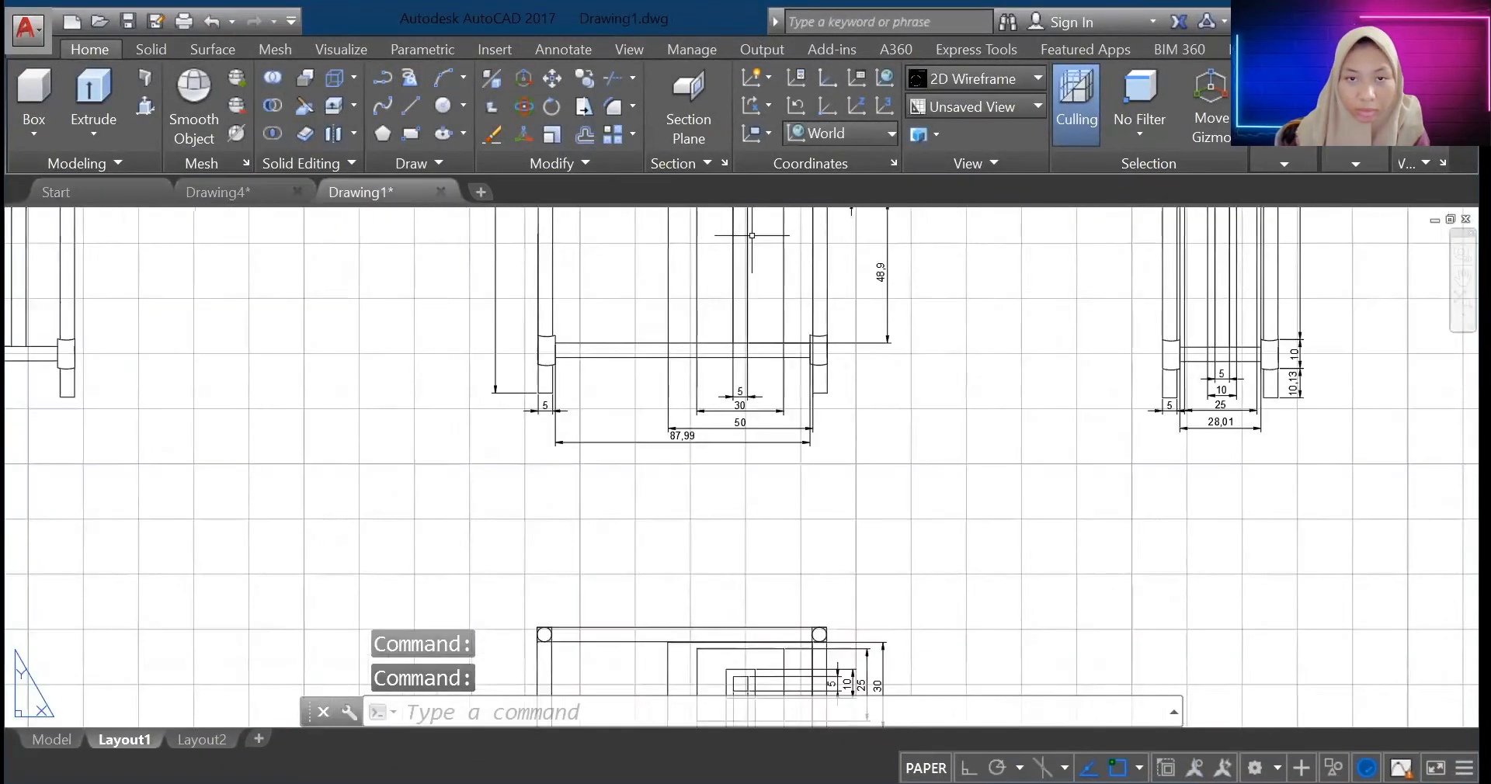
scroll(756, 211, "down", 4)
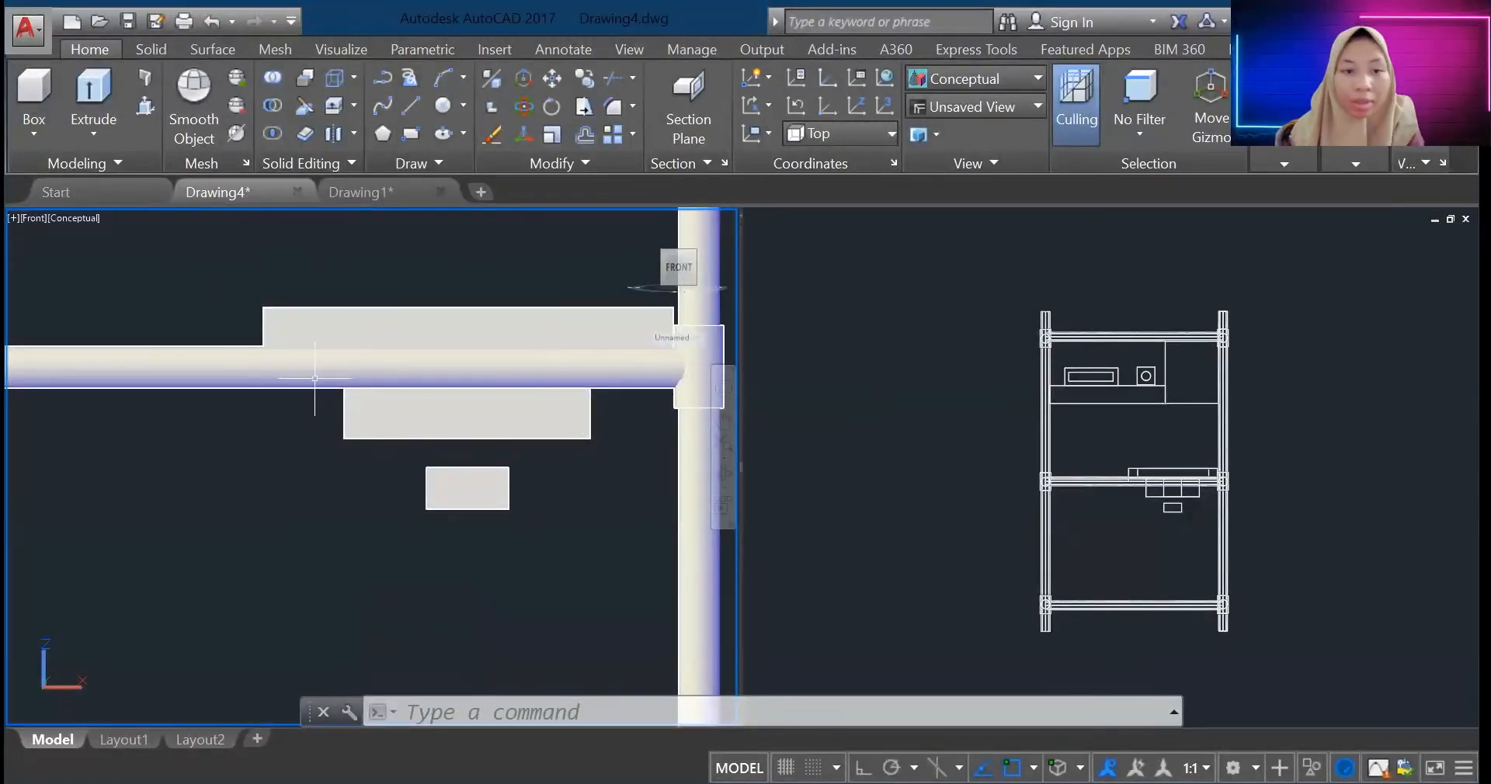
Step: Try to reposition the small box inside the frame in the front view and undo the last grip edit
left_click(451, 489)
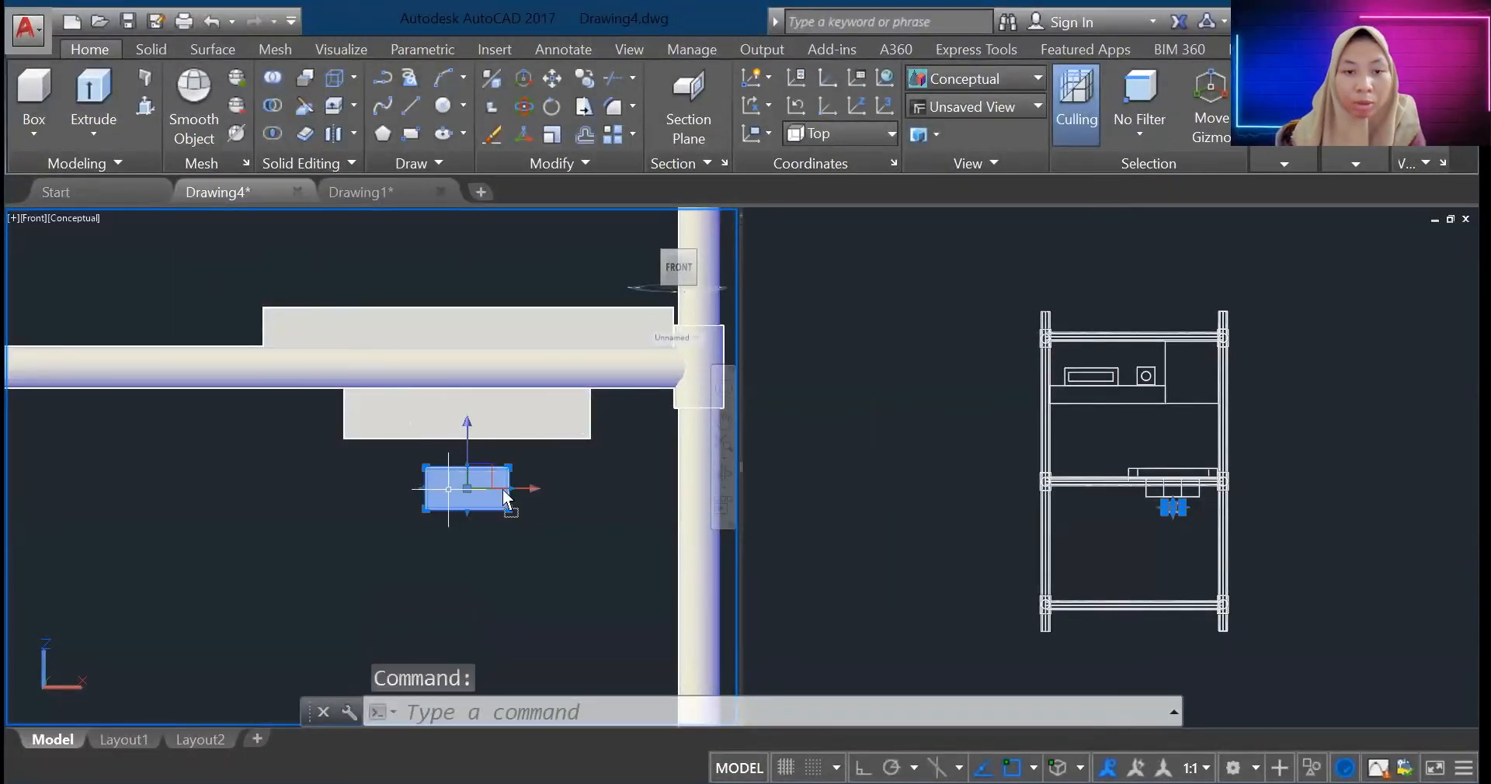
key("Escape")
scroll(448, 485, "down", 5)
left_click(453, 485)
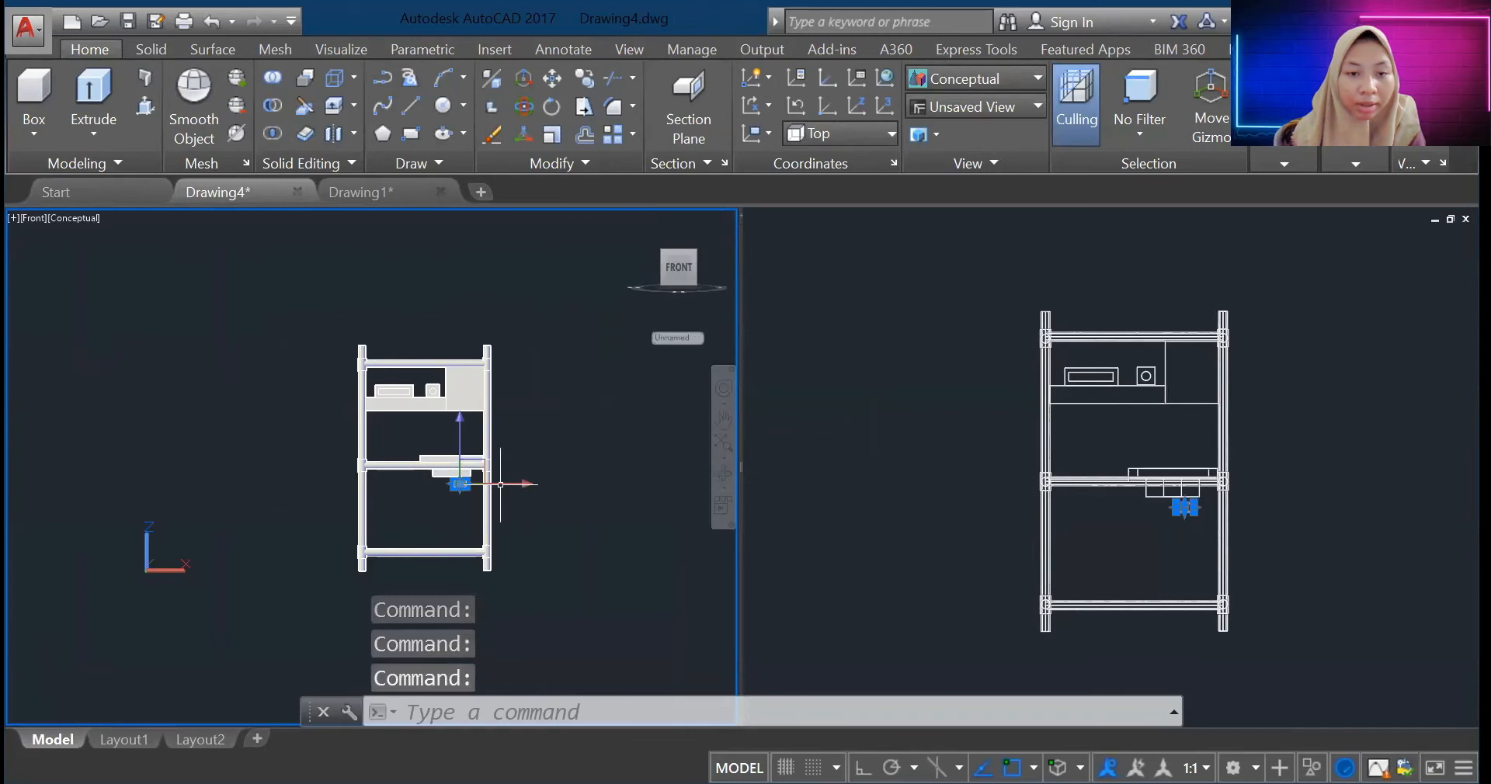
left_click(453, 486)
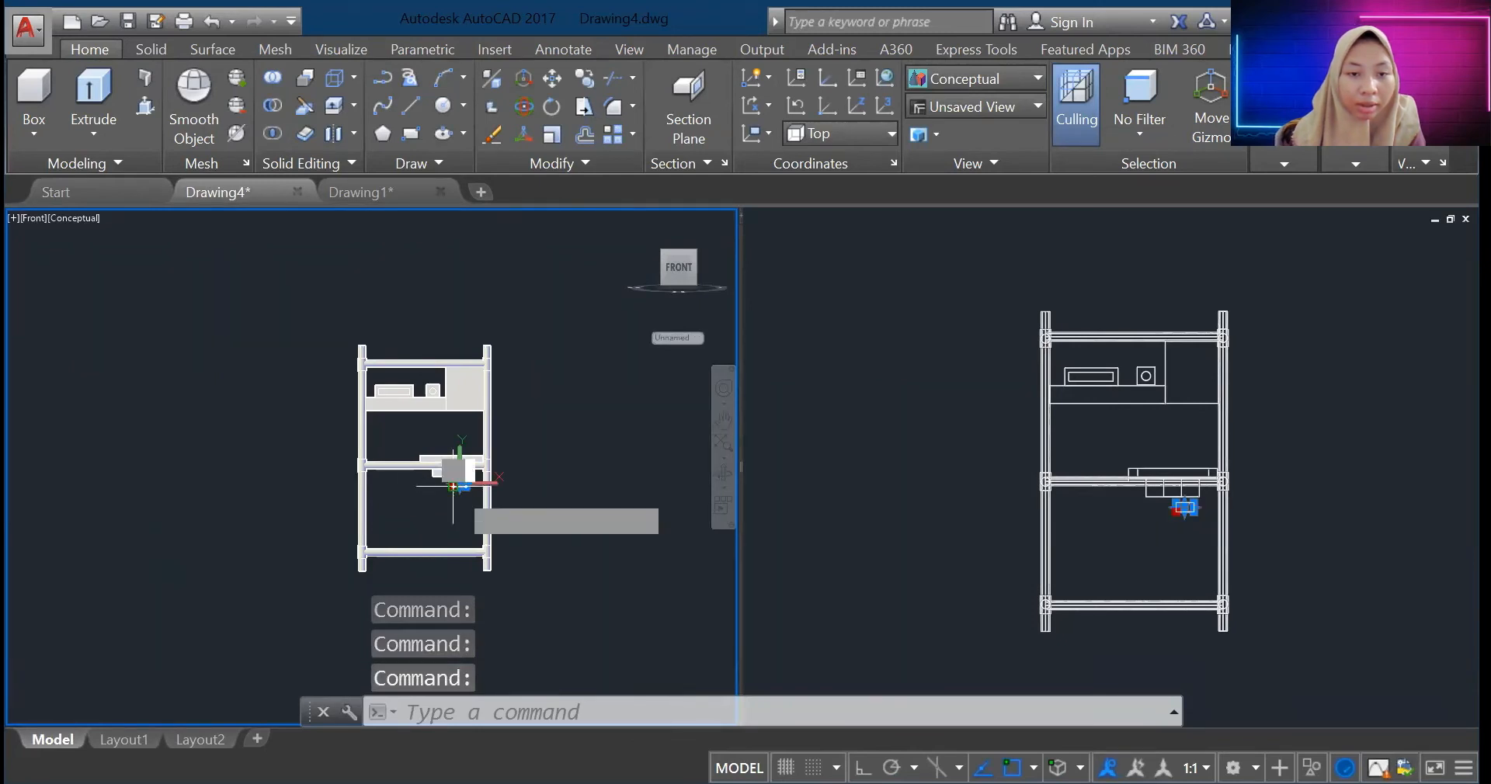
left_click(466, 521)
key("ctrl+z")
Step: Move the small box out of the frame in the front view, placing it beside the left pole near the middle crossbar
scroll(483, 532, "up", 6)
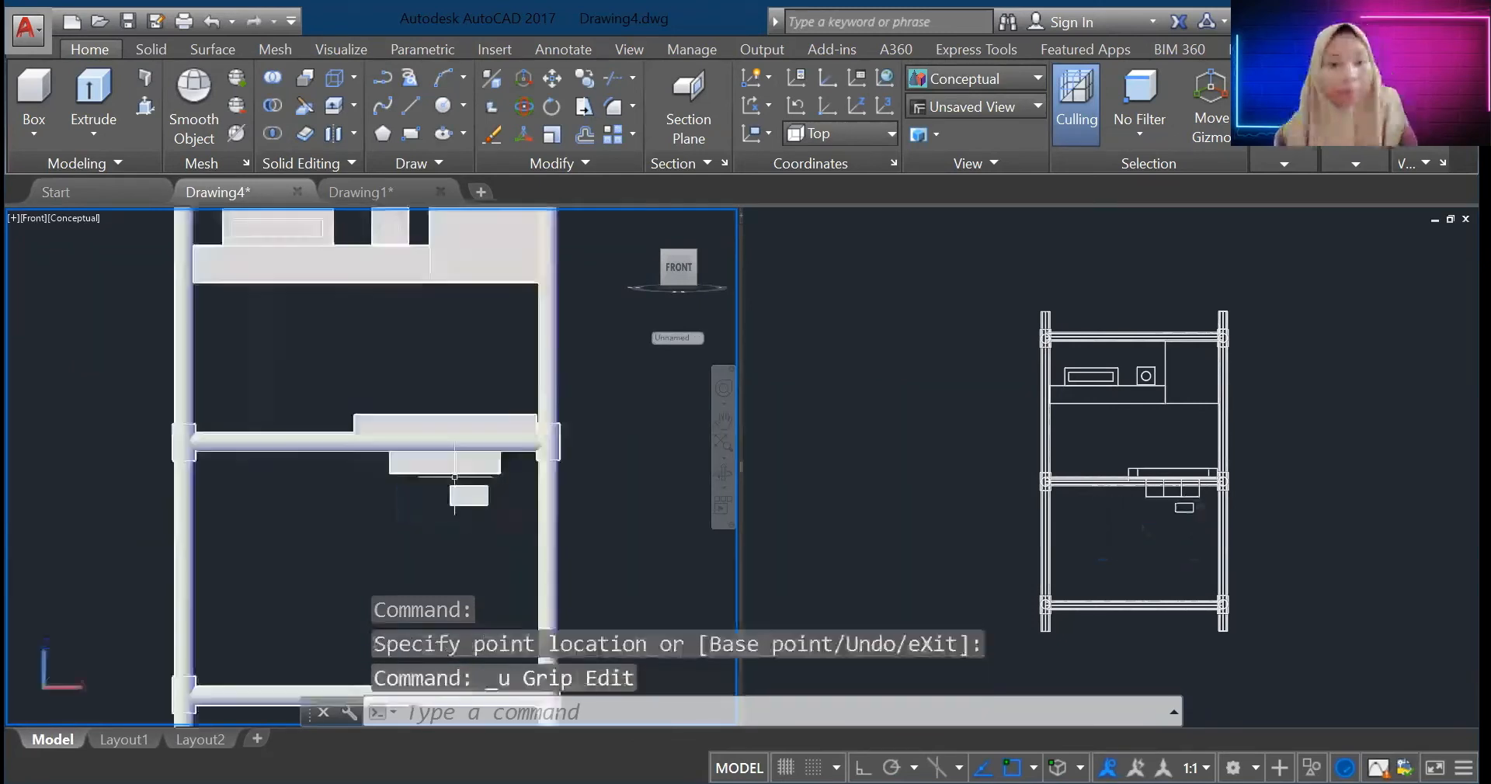
left_click(482, 533)
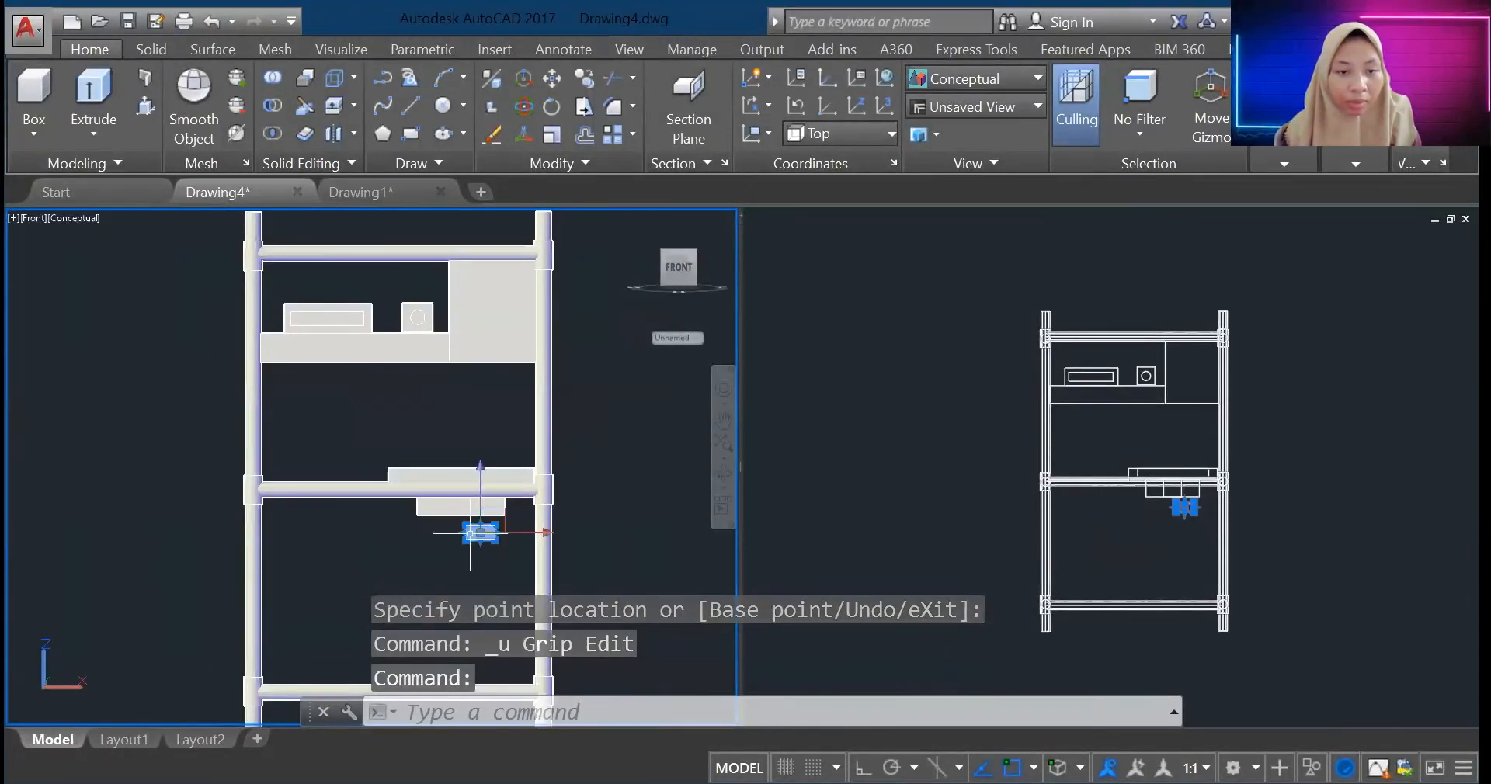
key("Escape")
key("Escape")
scroll(151, 510, "up", 5)
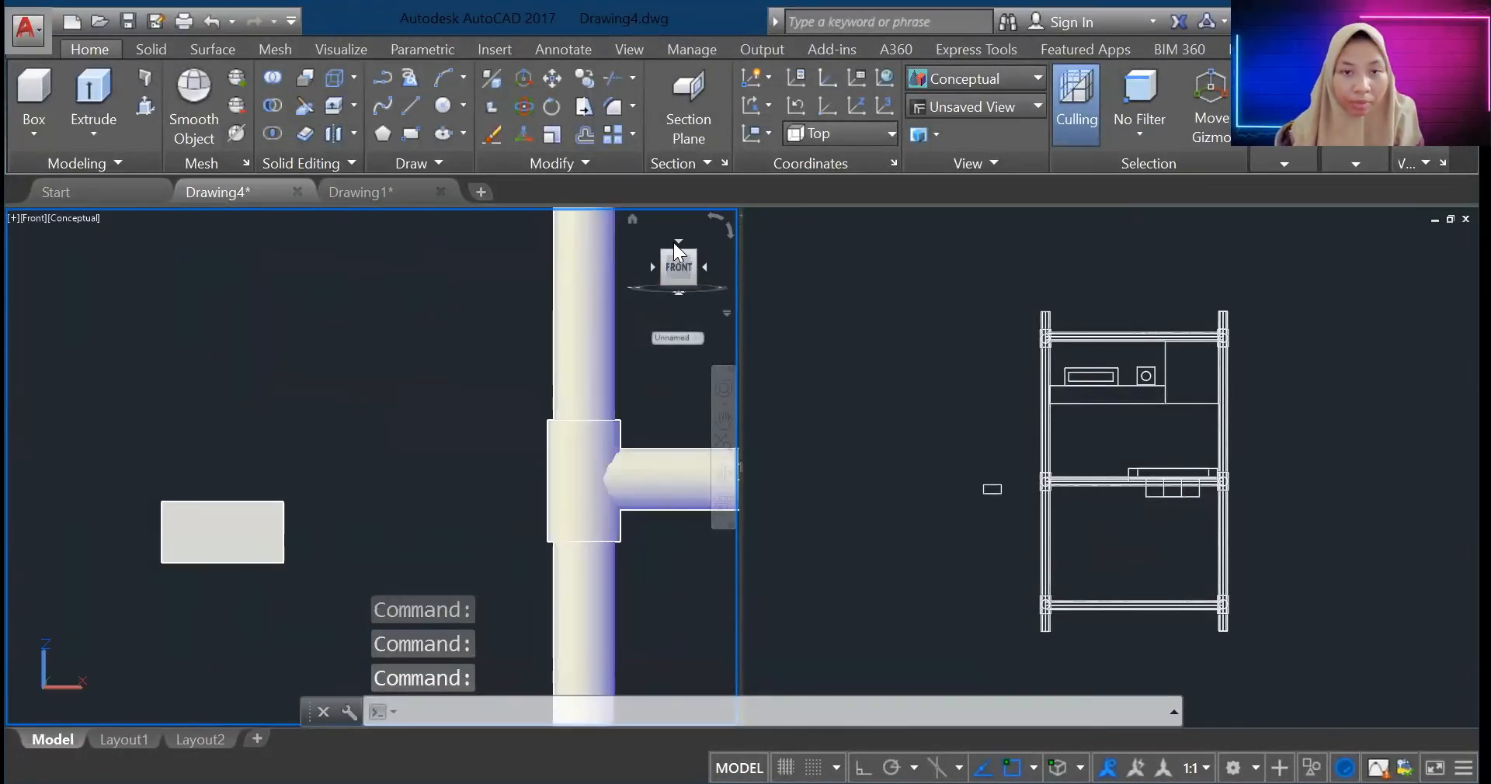
Step: Create a cylinder of radius 2.5 and height 5 at the centre of the small box in the top view
left_click(676, 243)
scroll(217, 474, "down", 3)
scroll(318, 403, "up", 3)
scroll(318, 403, "up", 3)
scroll(318, 405, "down", 2)
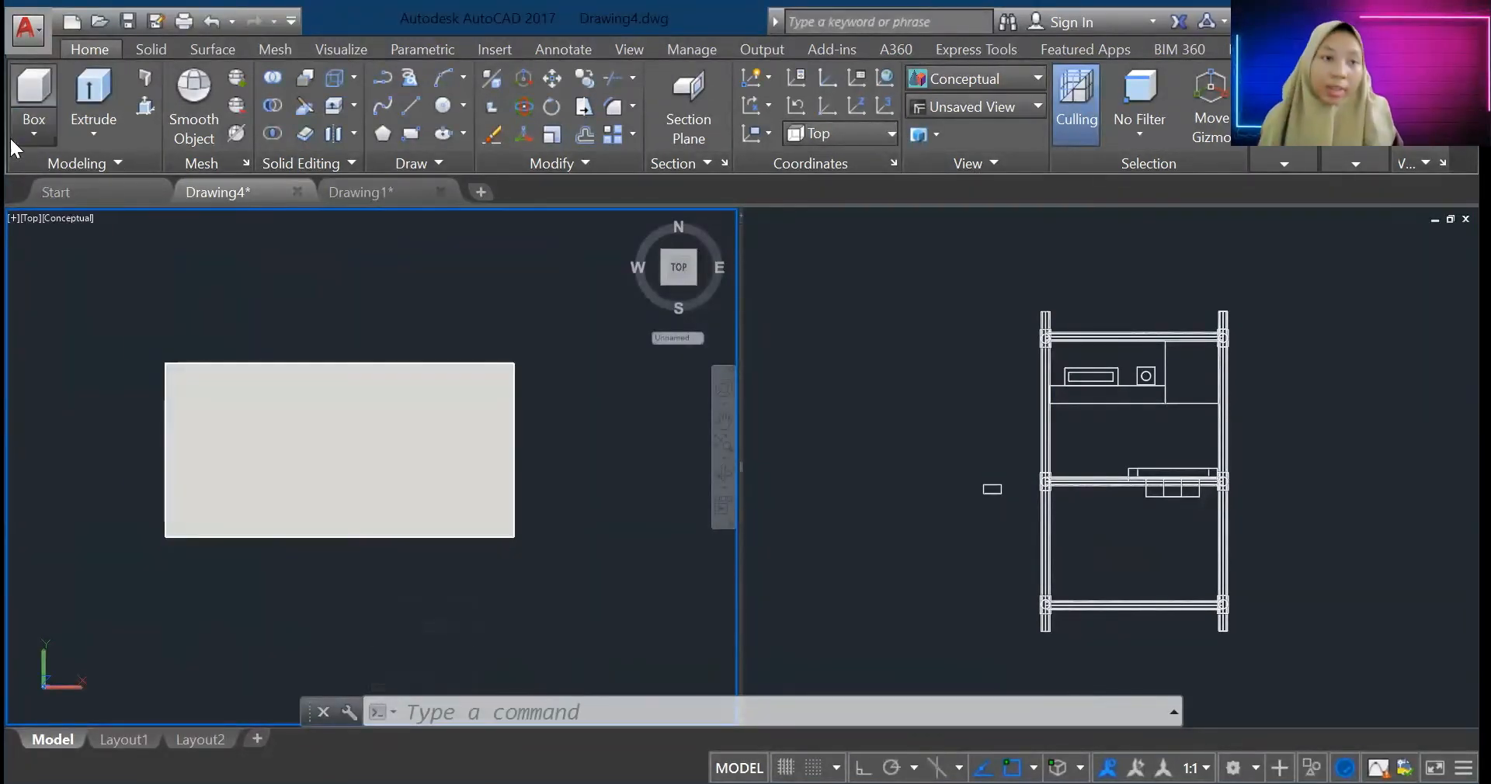
left_click(19, 139)
left_click(47, 217)
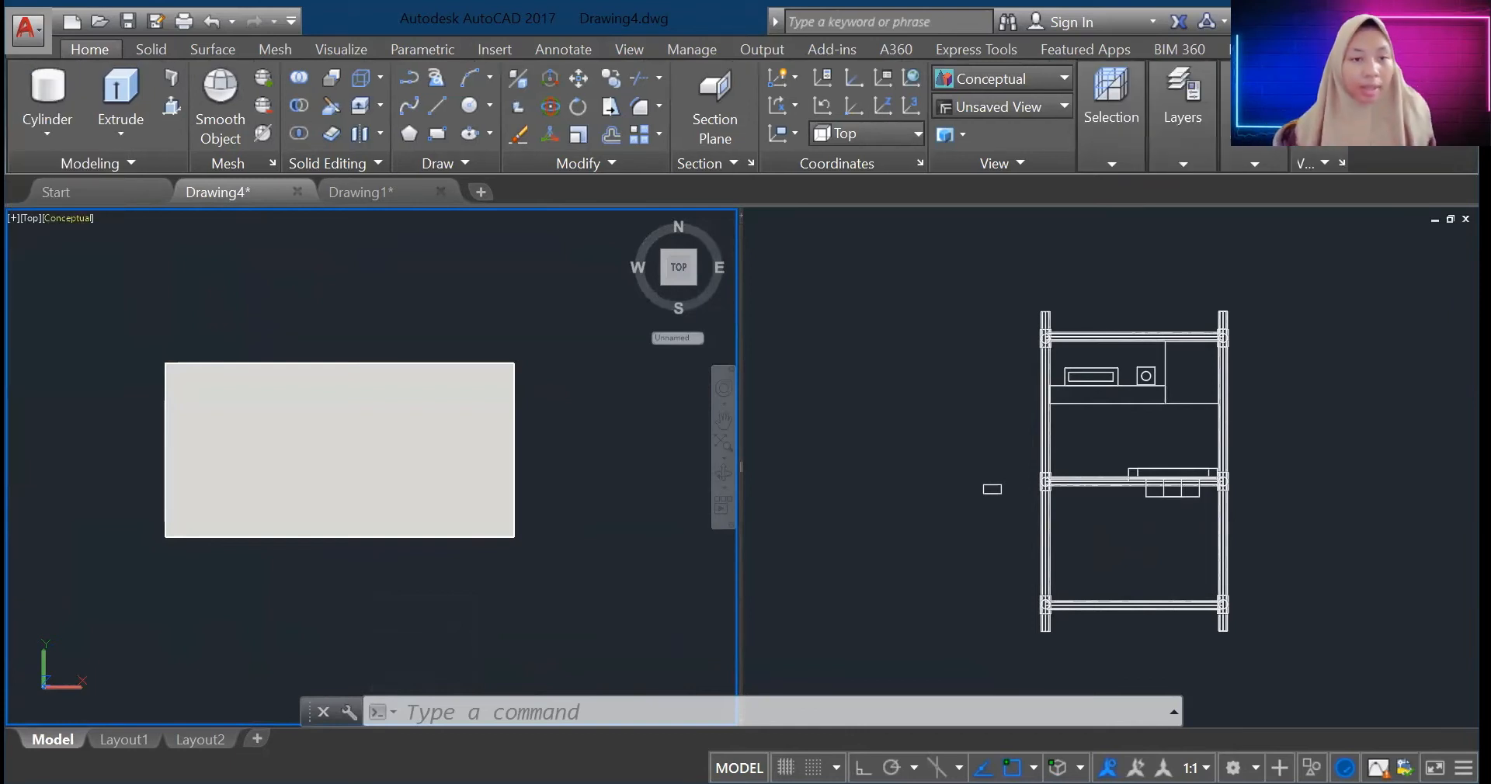
left_click(331, 448)
type("2.5")
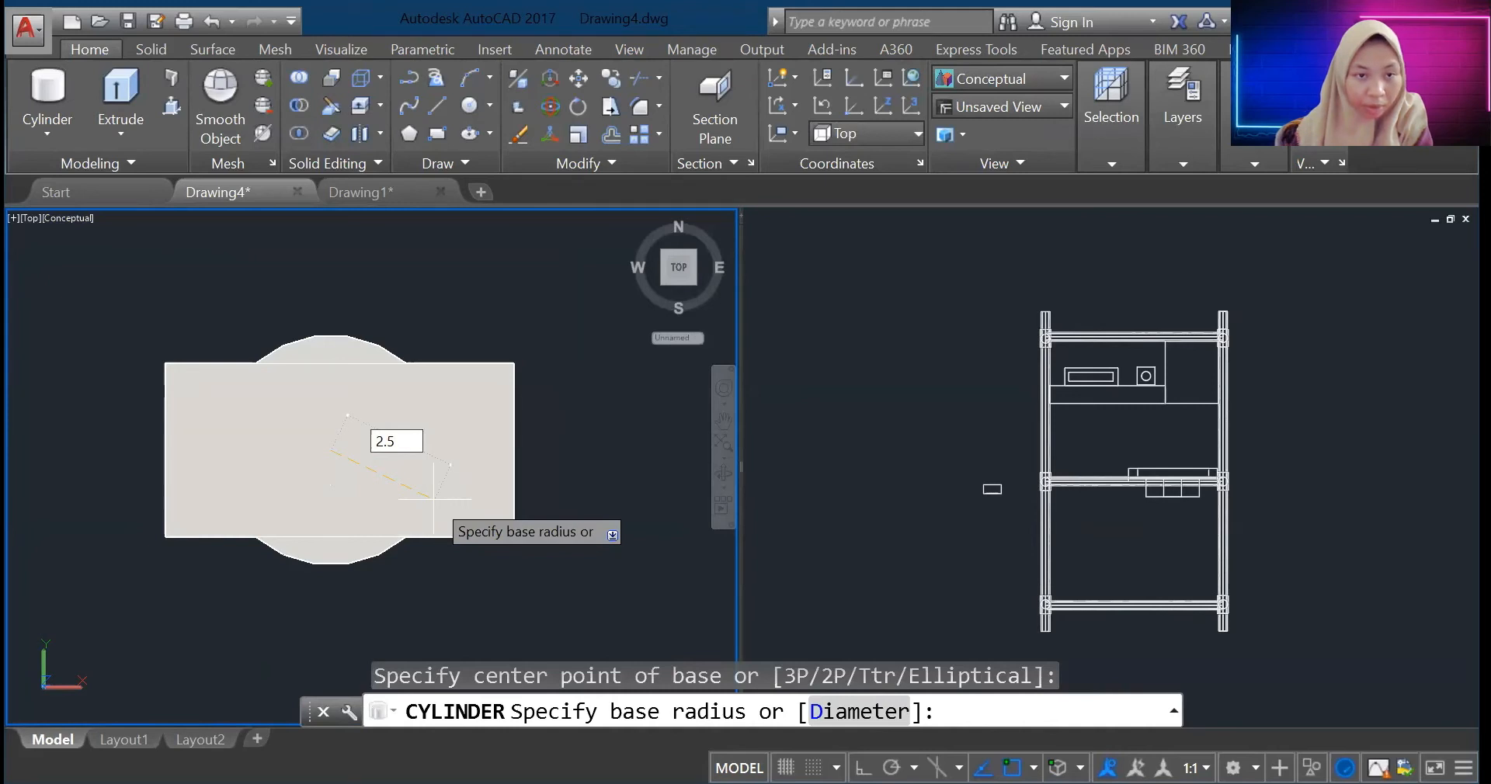
key("Return")
scroll(384, 405, "down", 2)
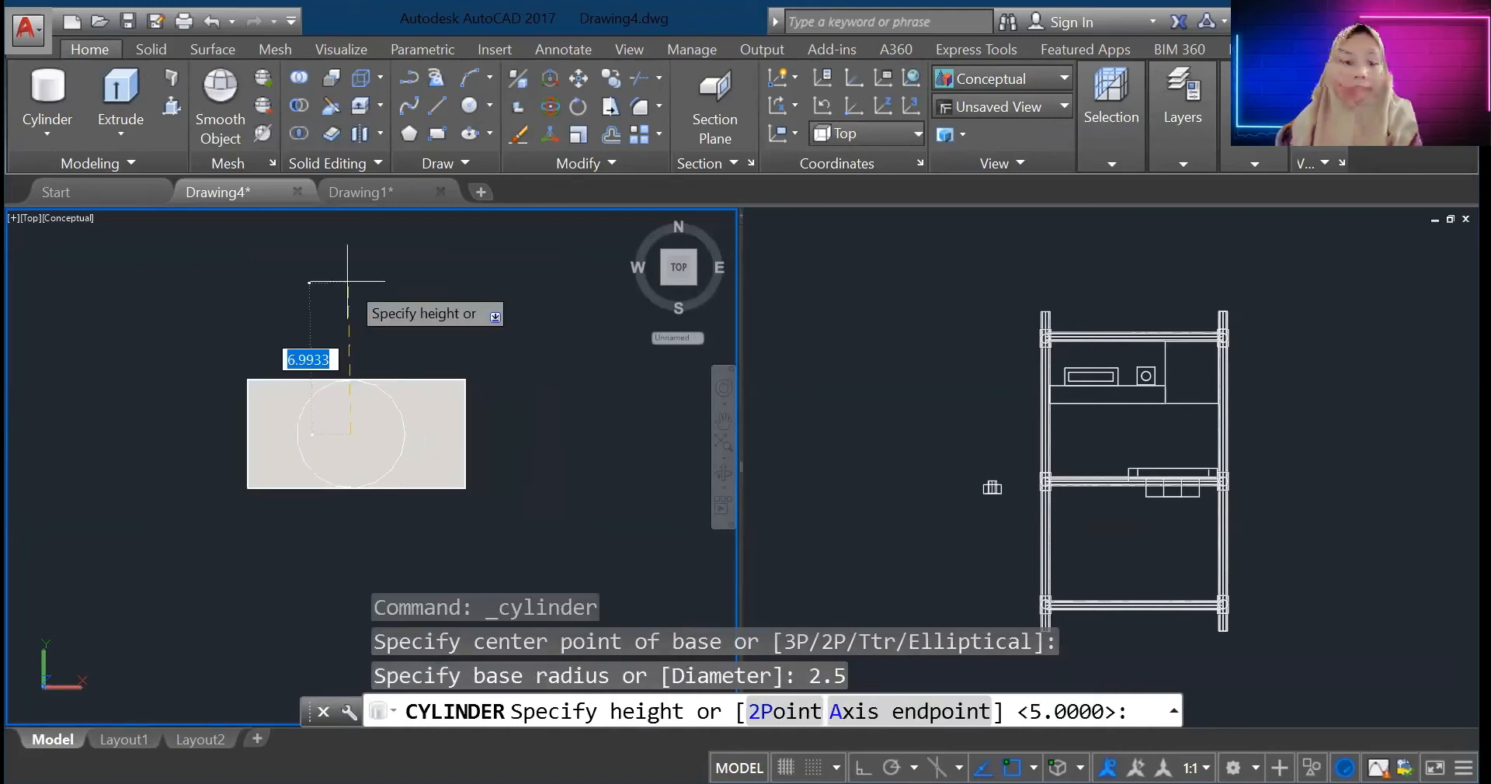
type("5")
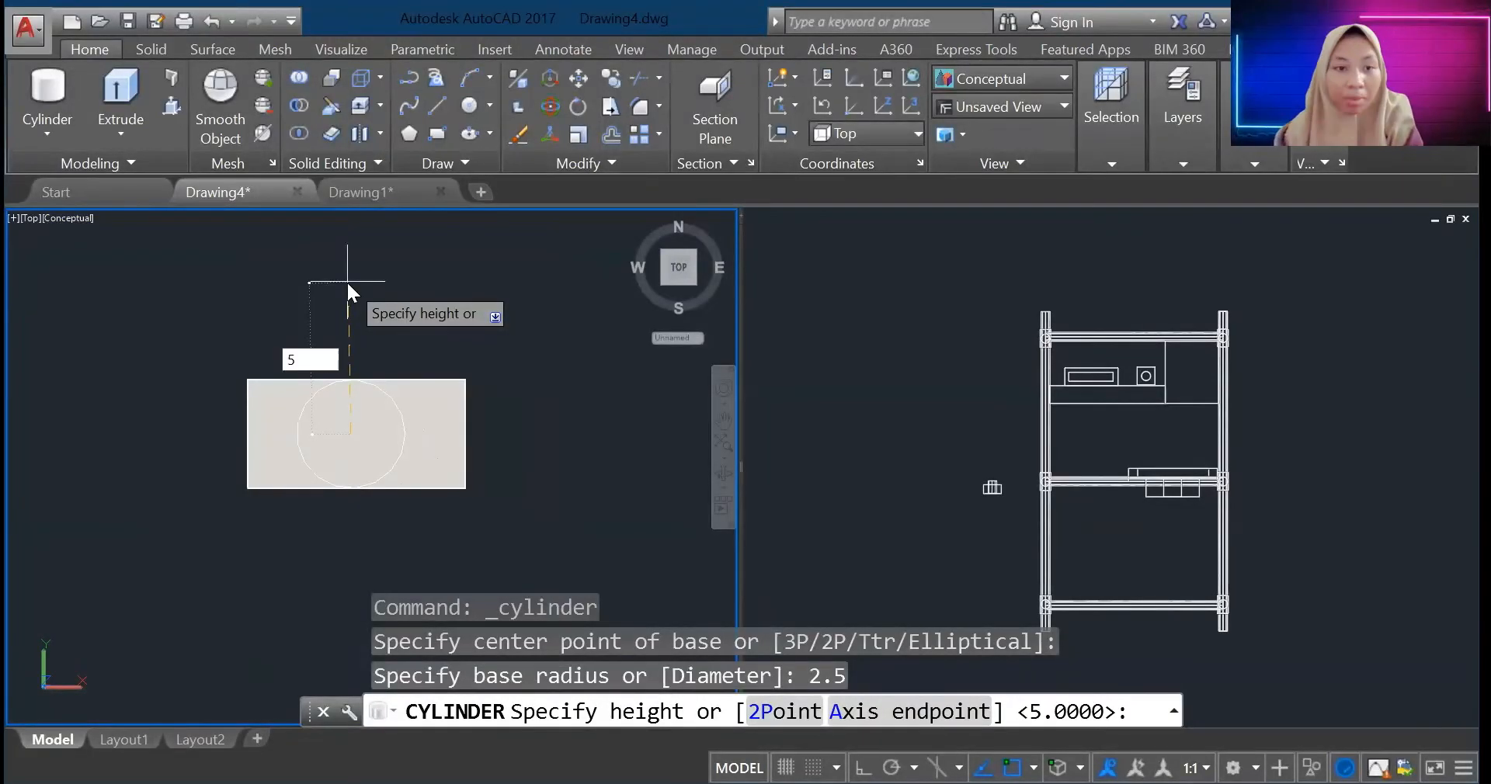
key("Return")
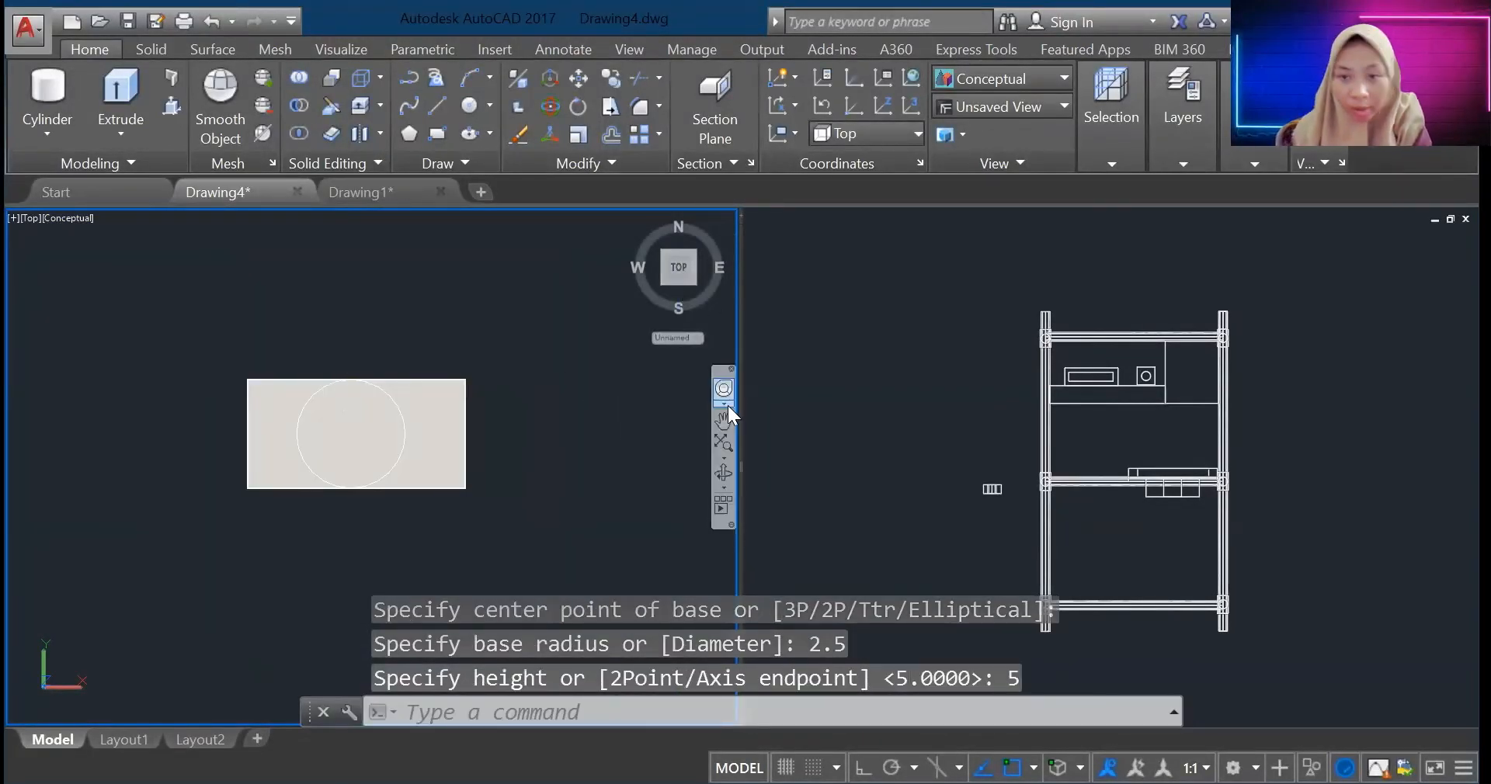
Step: Stretch the cylinder in the front view so it extends beyond the small box's top and bottom faces
left_click(994, 505)
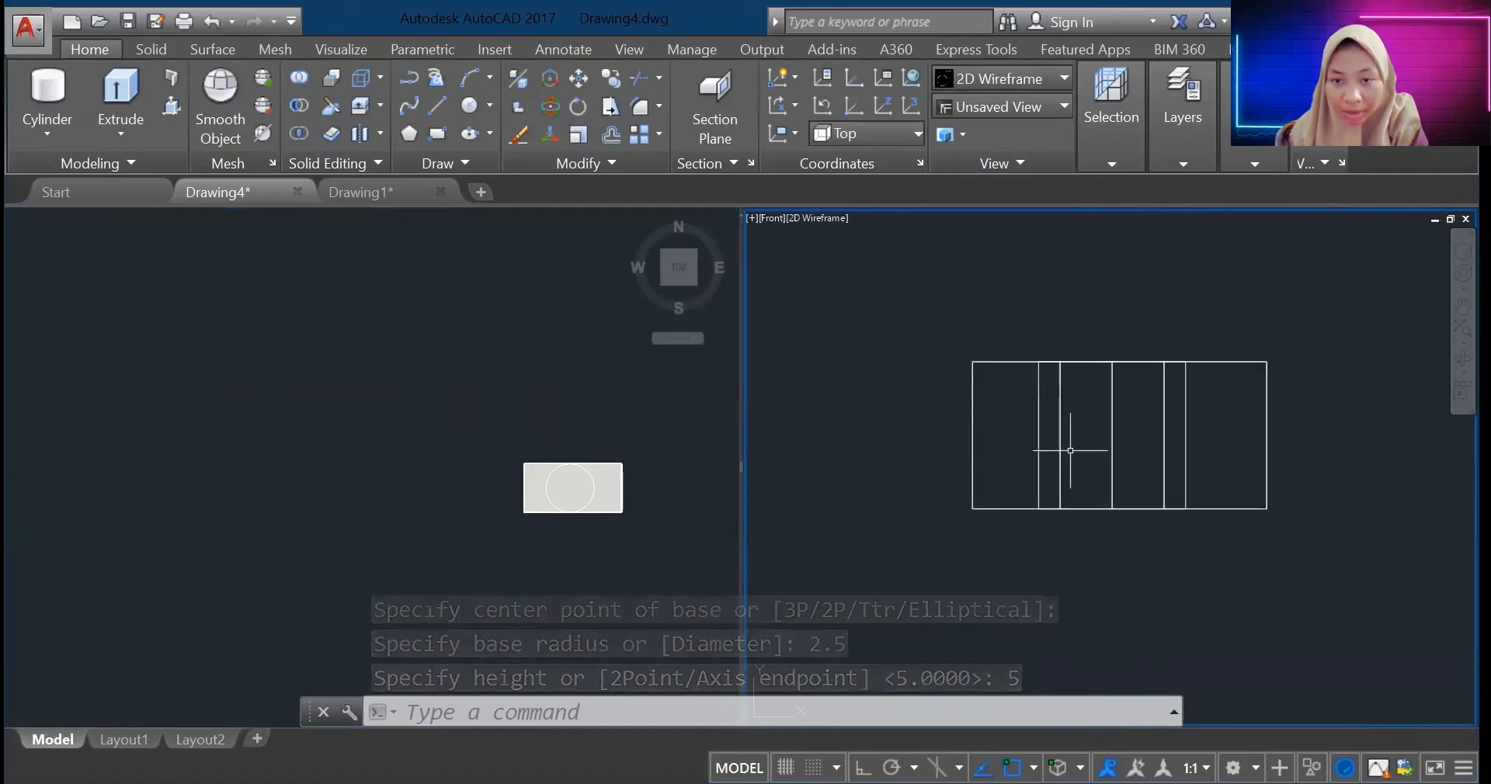
scroll(1174, 392, "up", 2)
left_click(1163, 394)
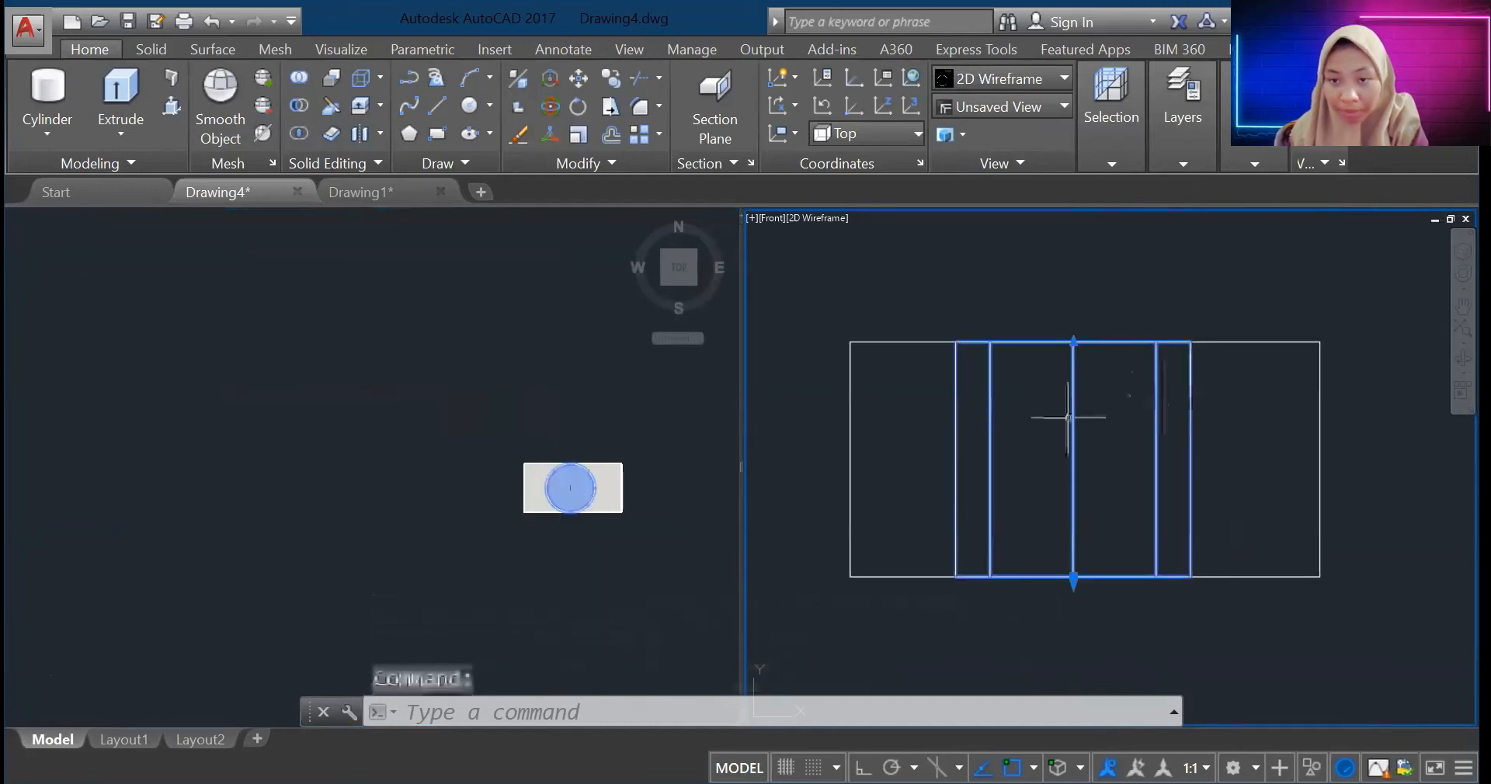
left_click(1073, 342)
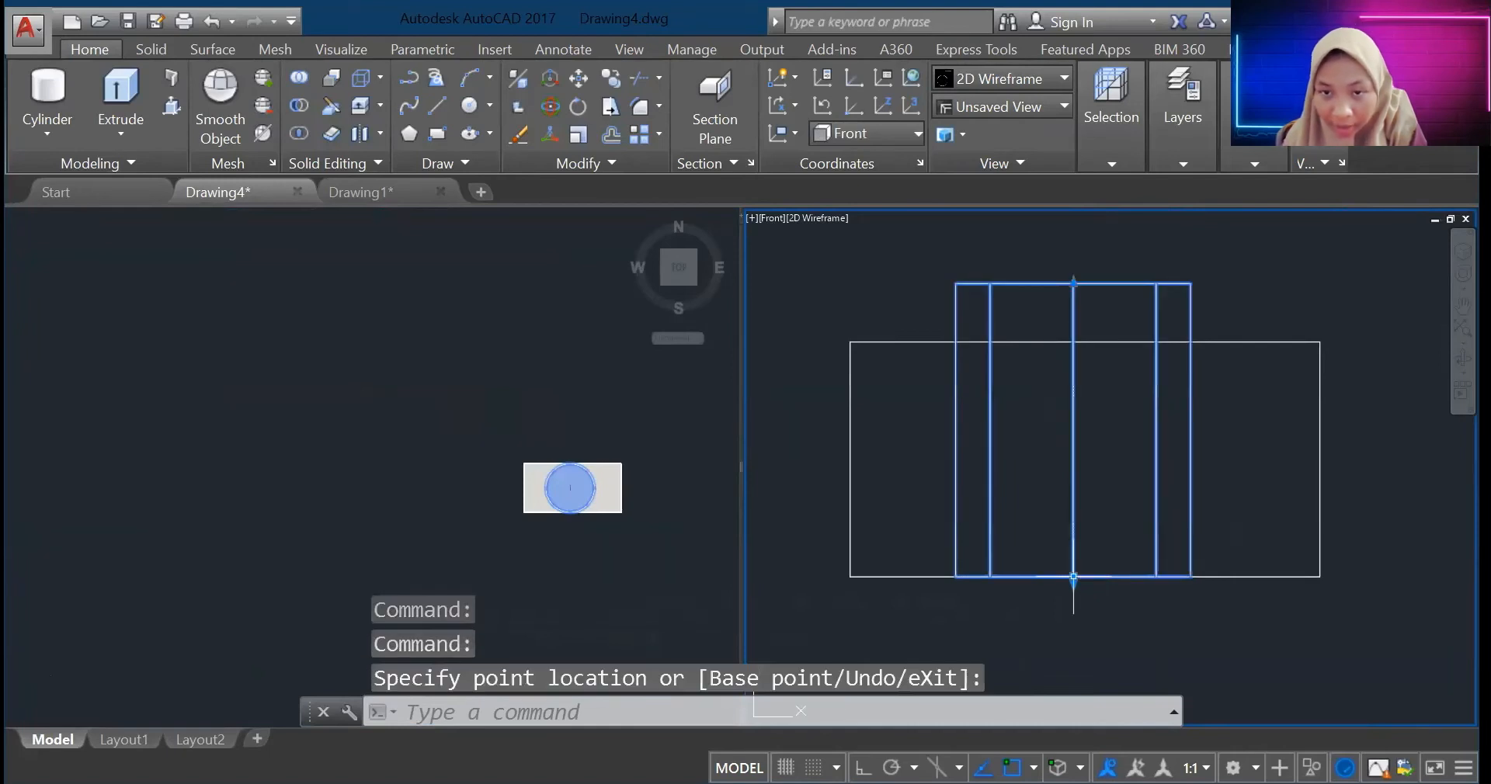
left_click(1073, 612)
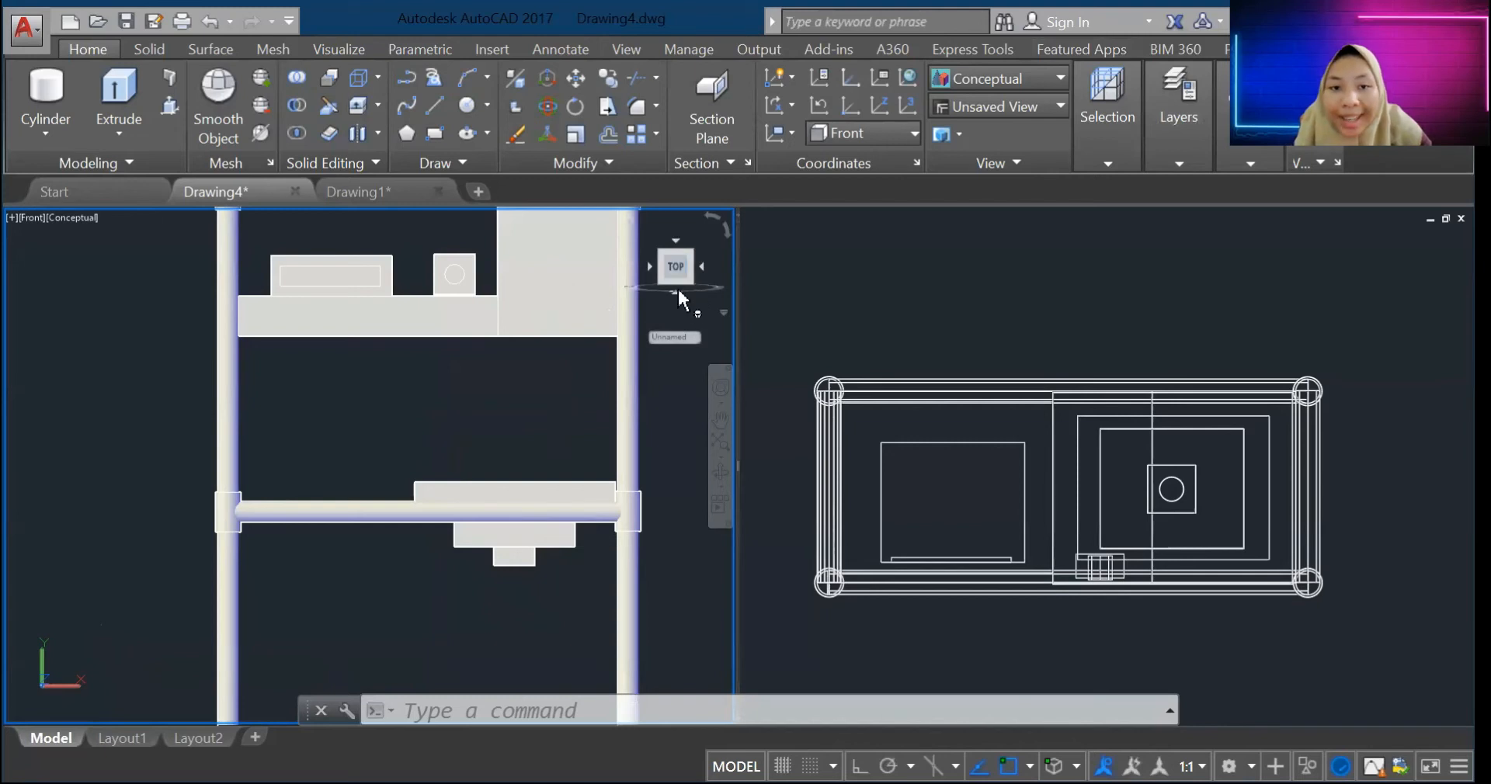
Step: Extrude the circle at the centre of the nested boxes to a height of 50
mouse_move(546, 571)
left_mouse_down()
mouse_move(688, 465)
mouse_move(599, 366)
mouse_move(390, 392)
mouse_move(404, 402)
mouse_move(435, 365)
mouse_move(501, 423)
mouse_move(480, 506)
mouse_move(510, 510)
mouse_move(500, 442)
mouse_move(549, 486)
mouse_move(580, 392)
left_mouse_up()
key("Escape")
left_click(723, 471)
left_click_drag(507, 433, 129, 443)
scroll(129, 443, "up", 2)
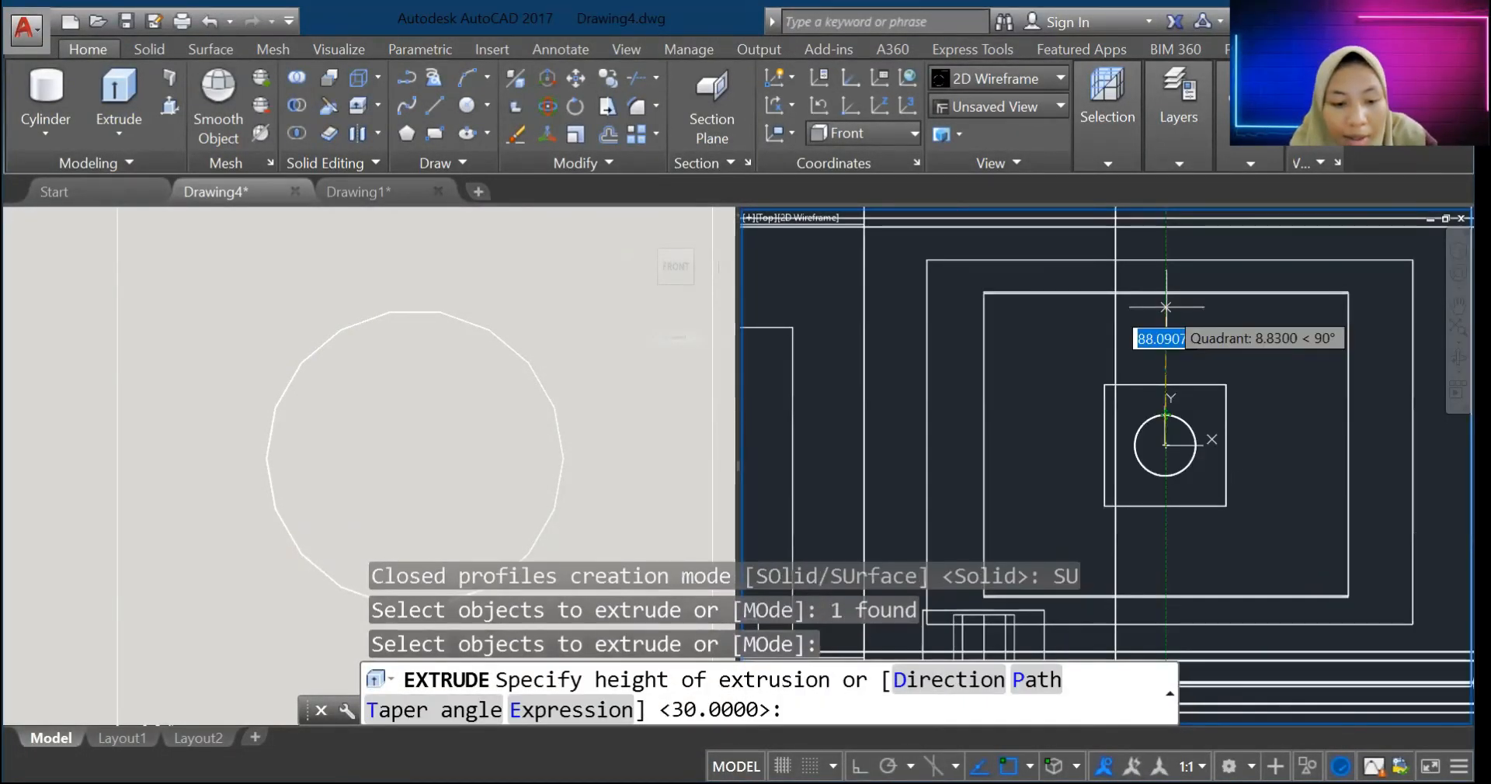
type("50")
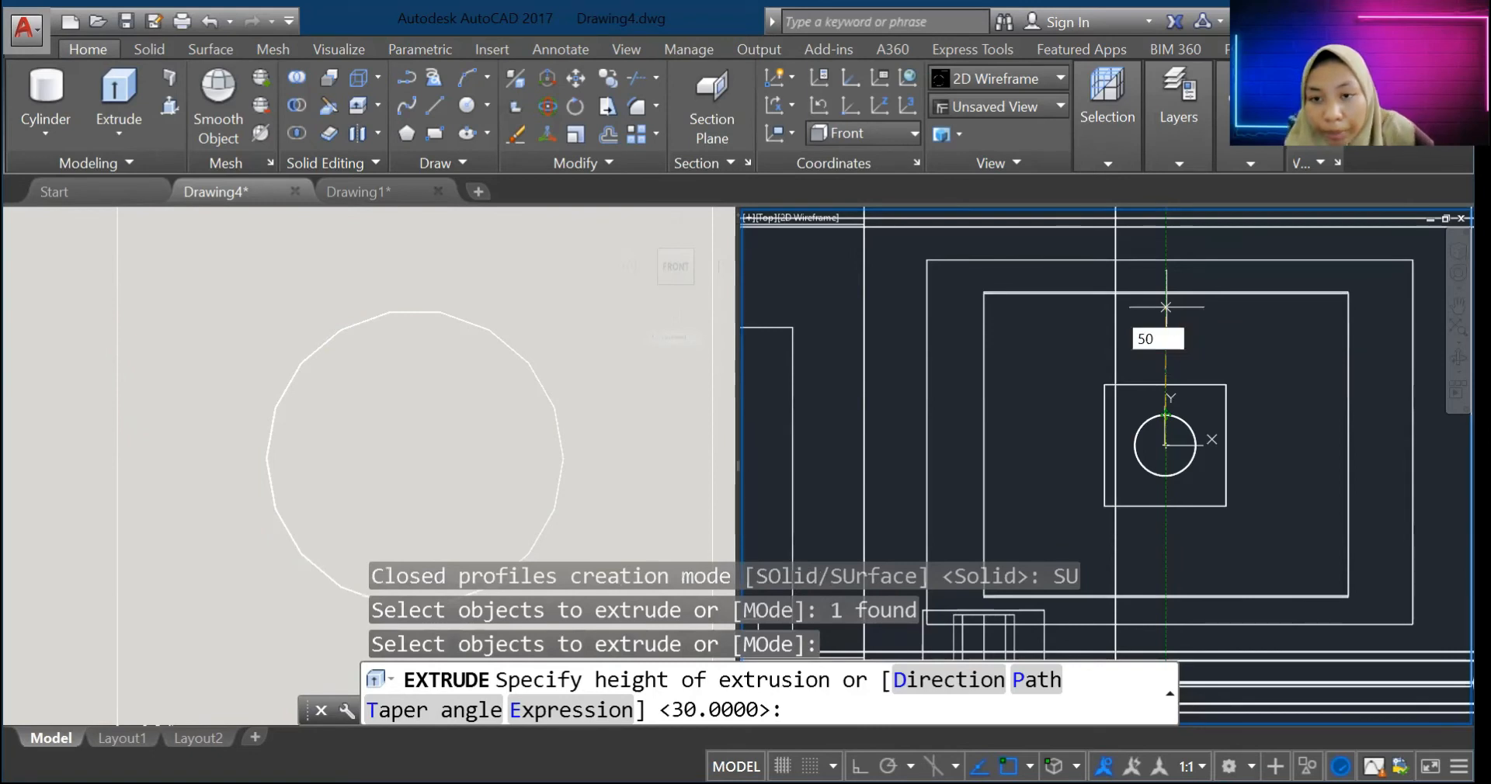
key("Return")
Step: Move the extruded cylinder out of the frame so that it stands clear beside the poles
left_click(646, 371)
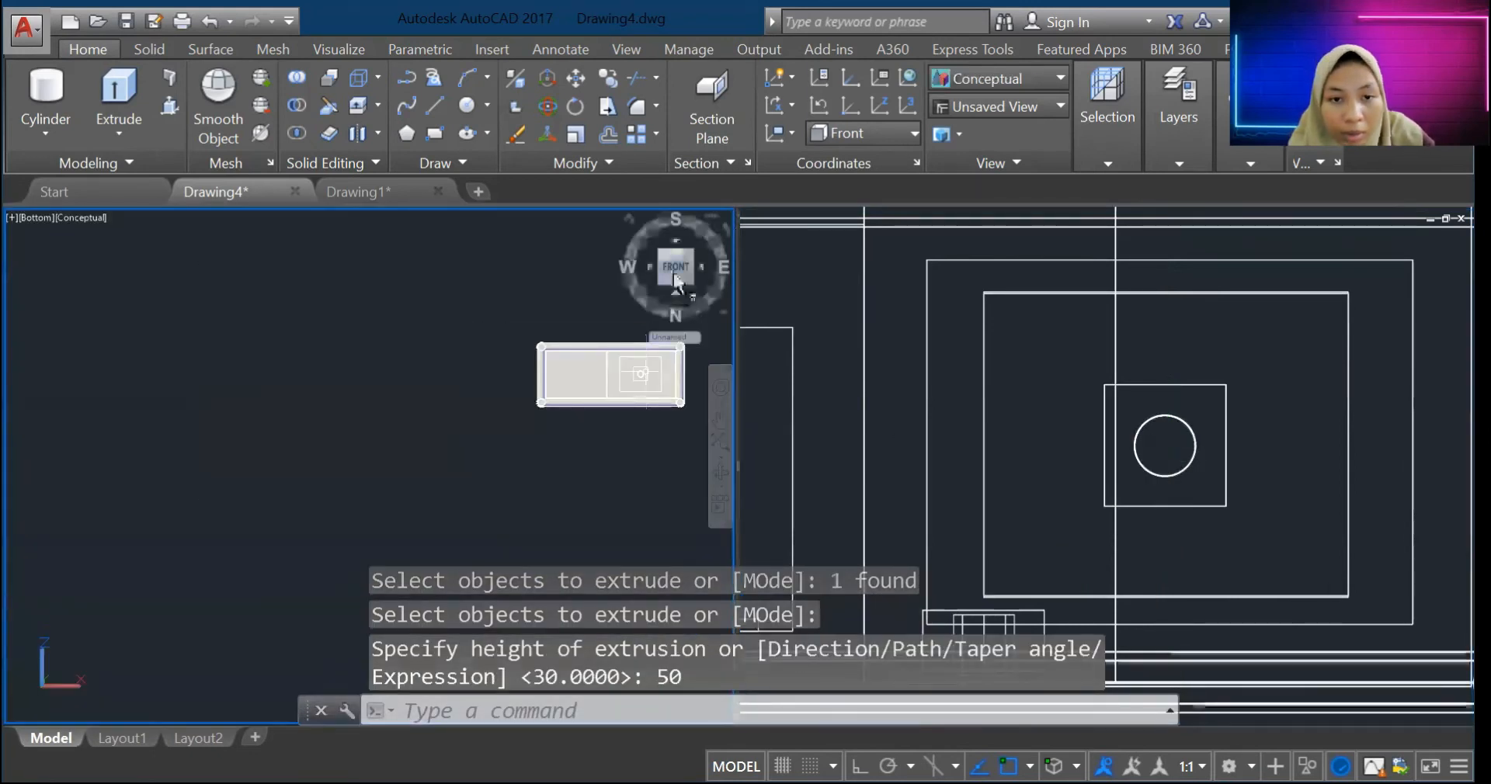
left_click(675, 298)
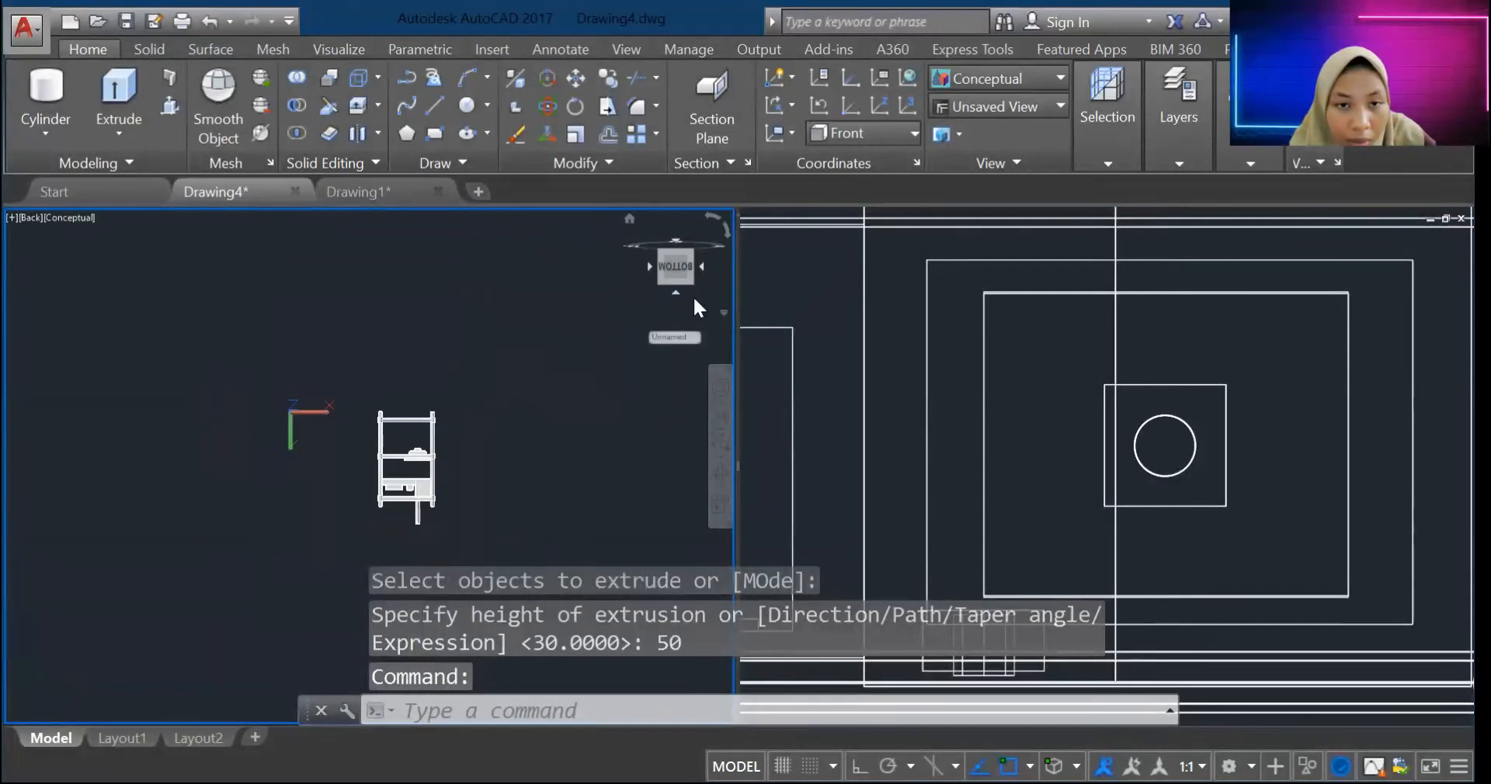
left_click(680, 245)
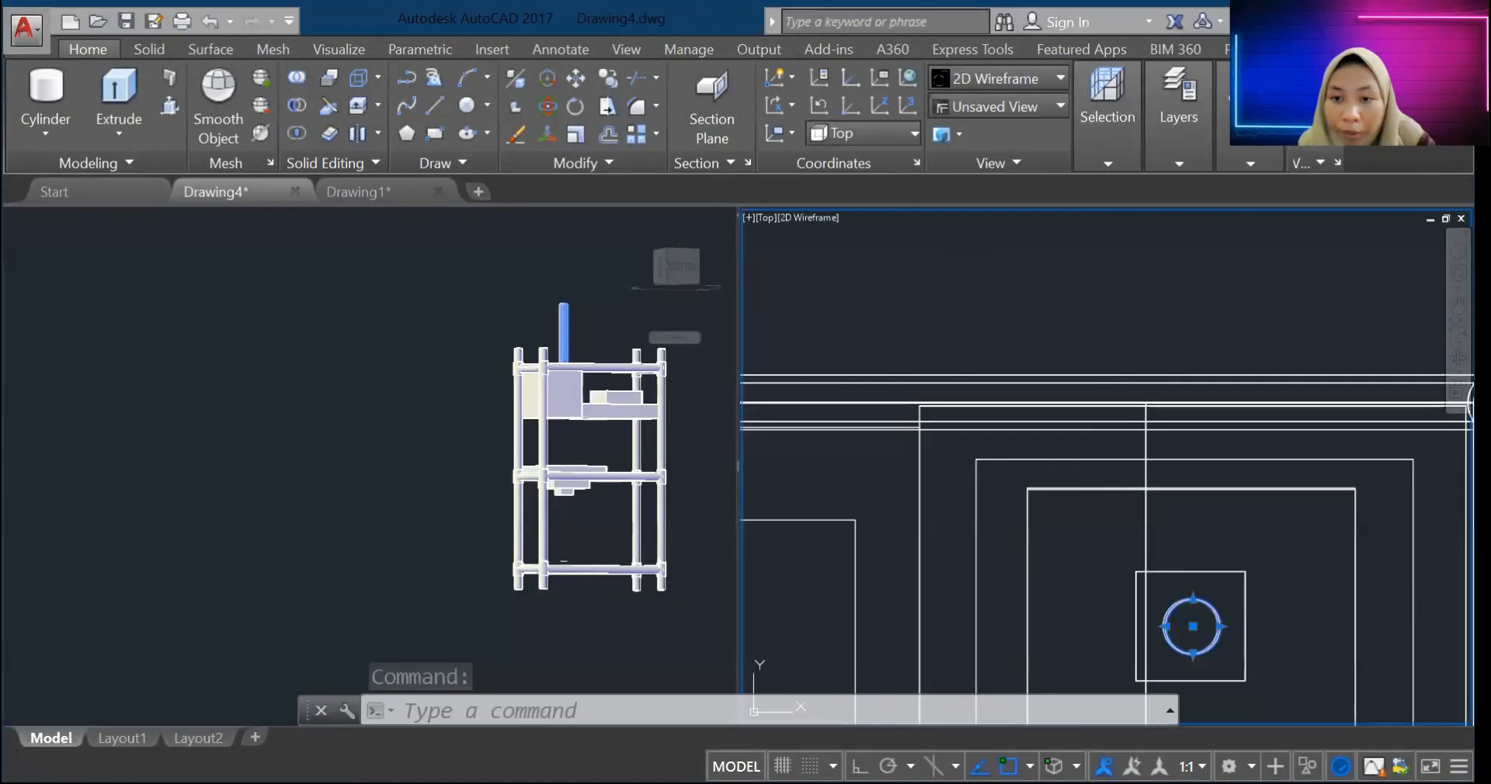
left_click(567, 315)
double_click(565, 318)
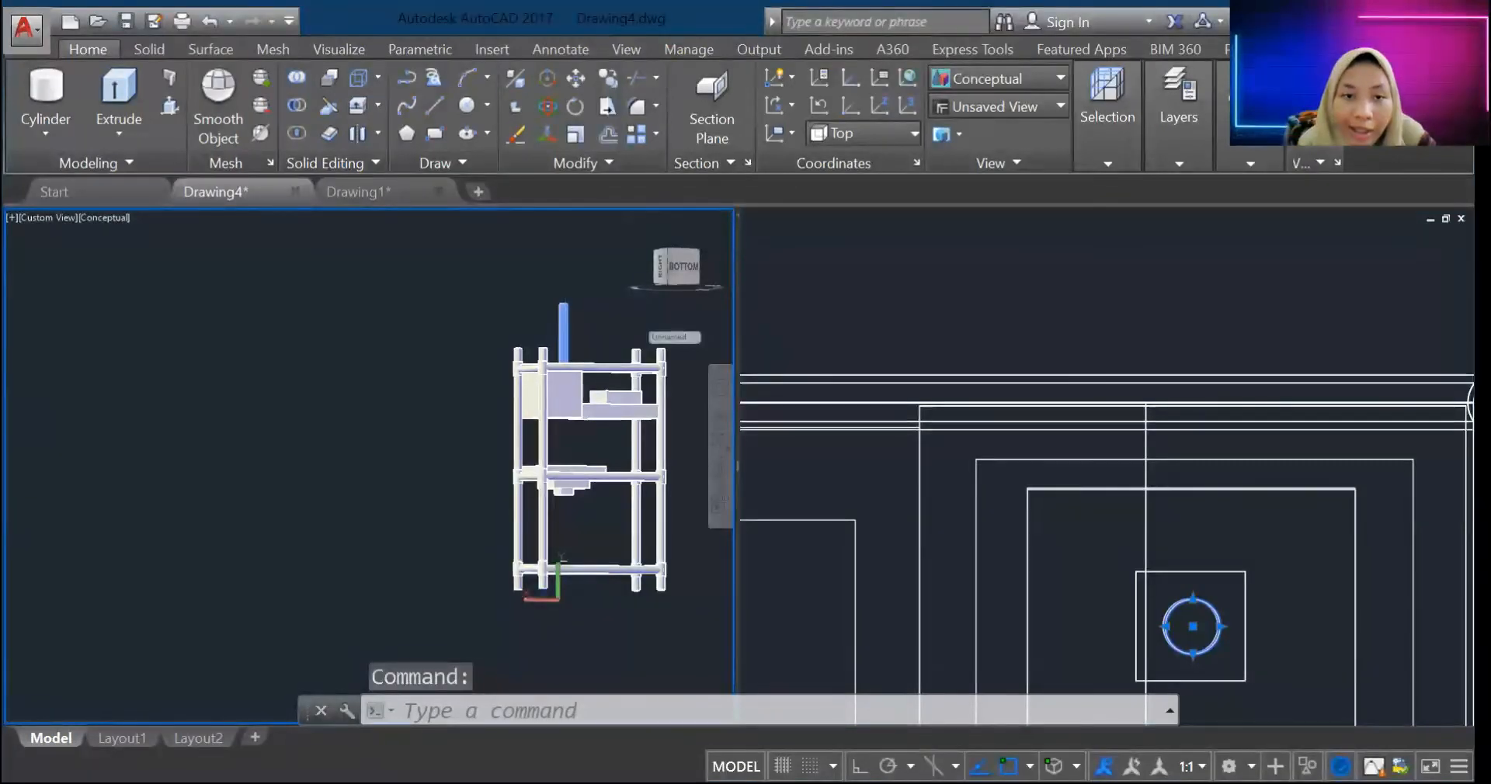
left_click_drag(564, 314, 424, 399)
left_click(427, 356)
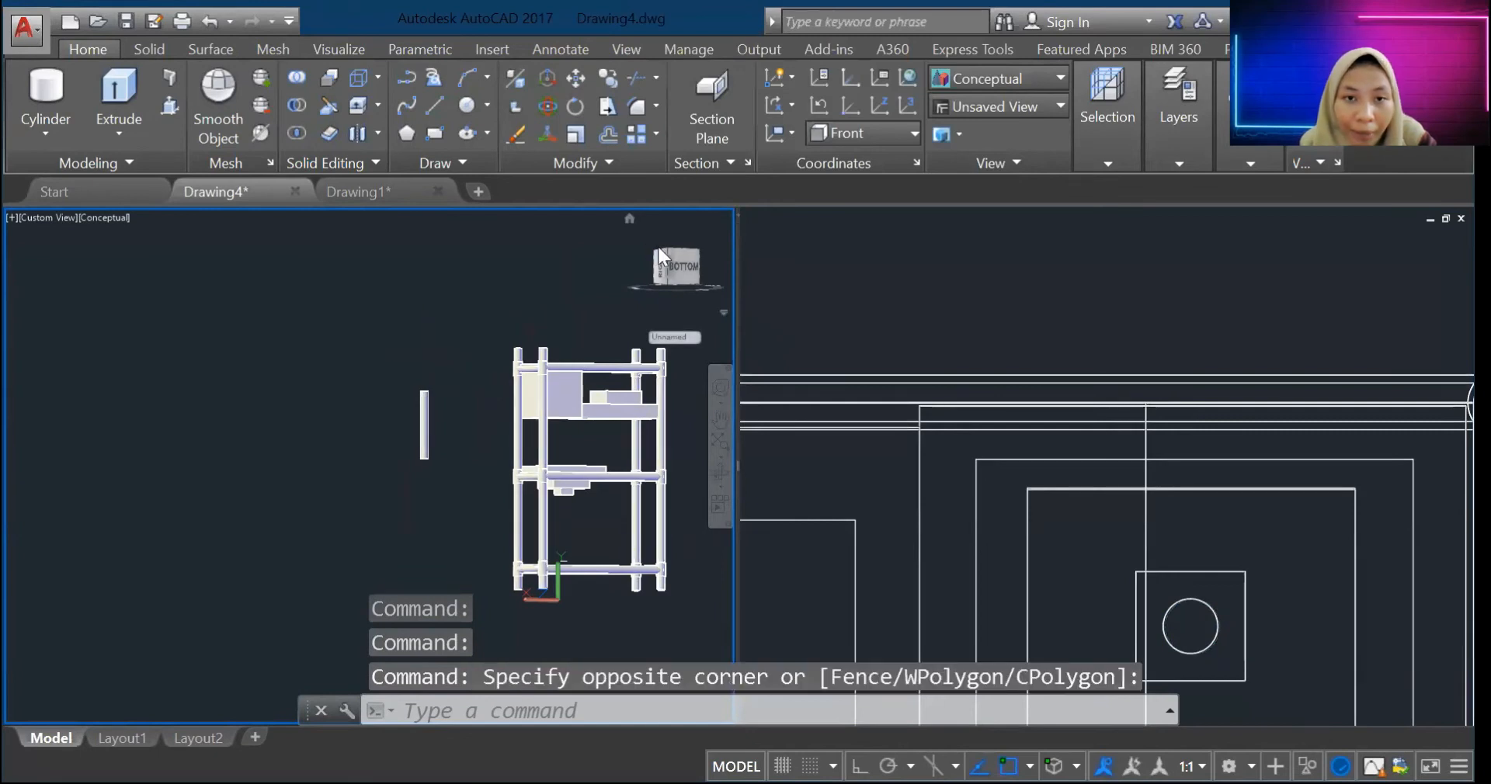
Step: Create a cylinder of radius 2.3 and height 70 concentric with the separate extruded cylinder in the top view
left_click(665, 250)
left_click(673, 257)
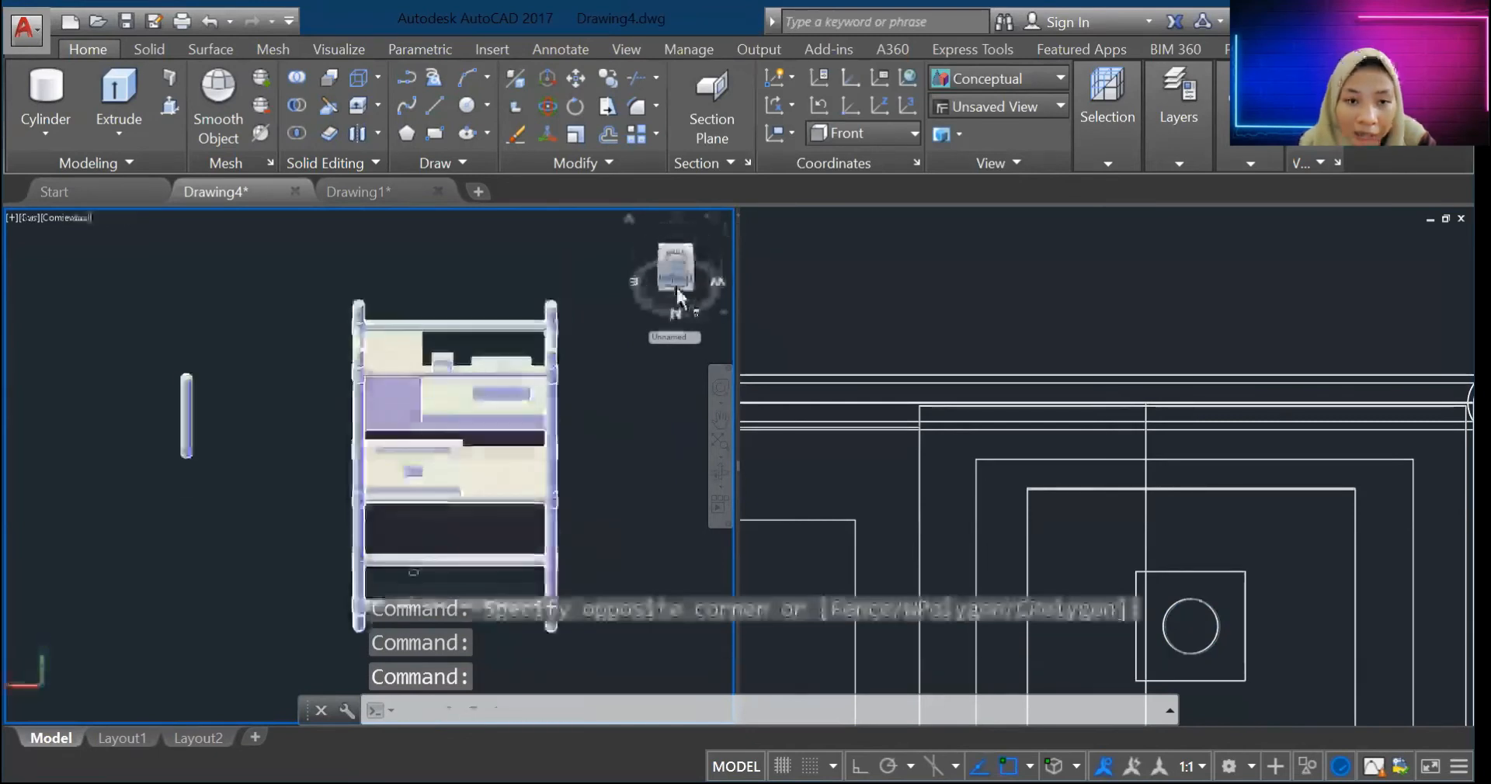
left_click(675, 286)
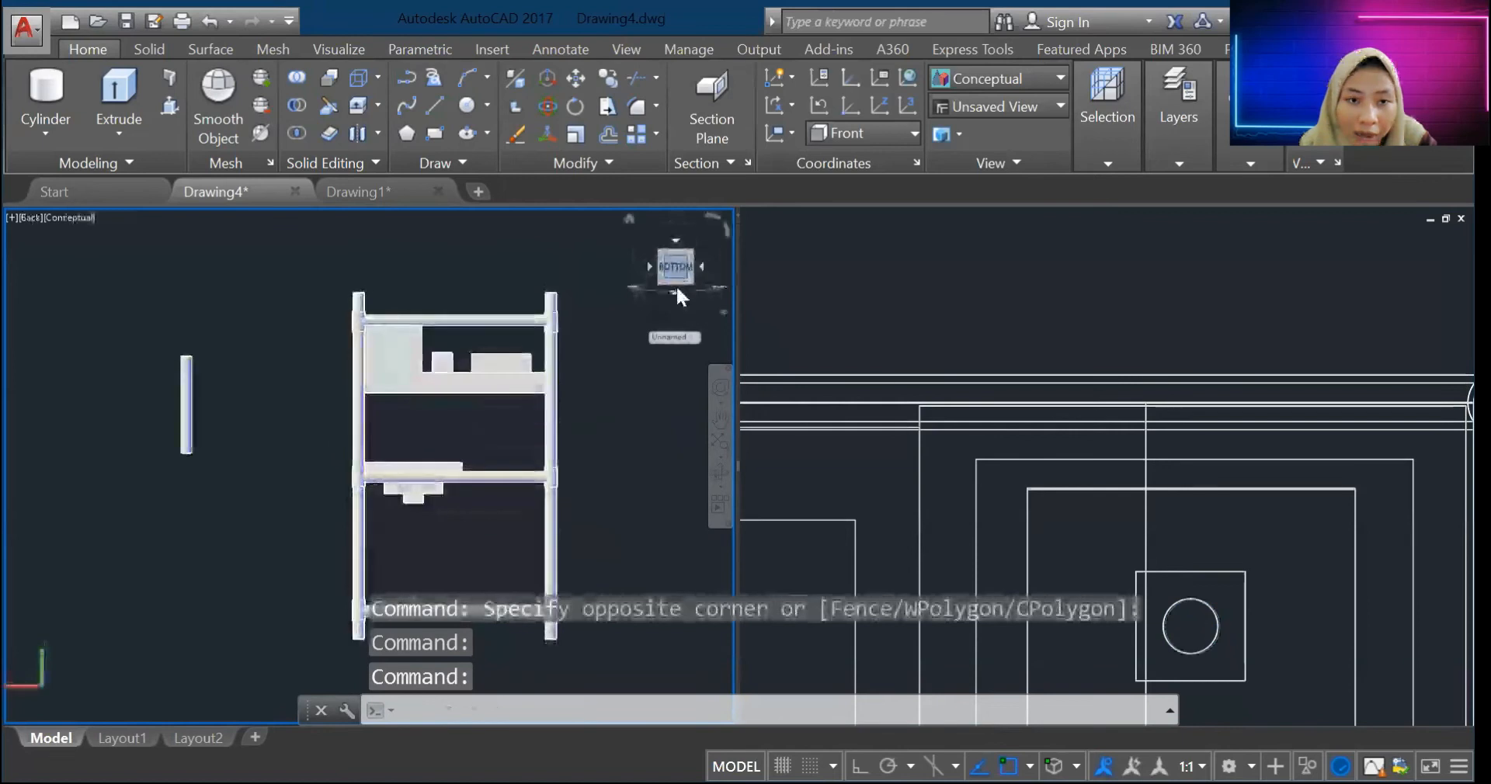
left_click(673, 239)
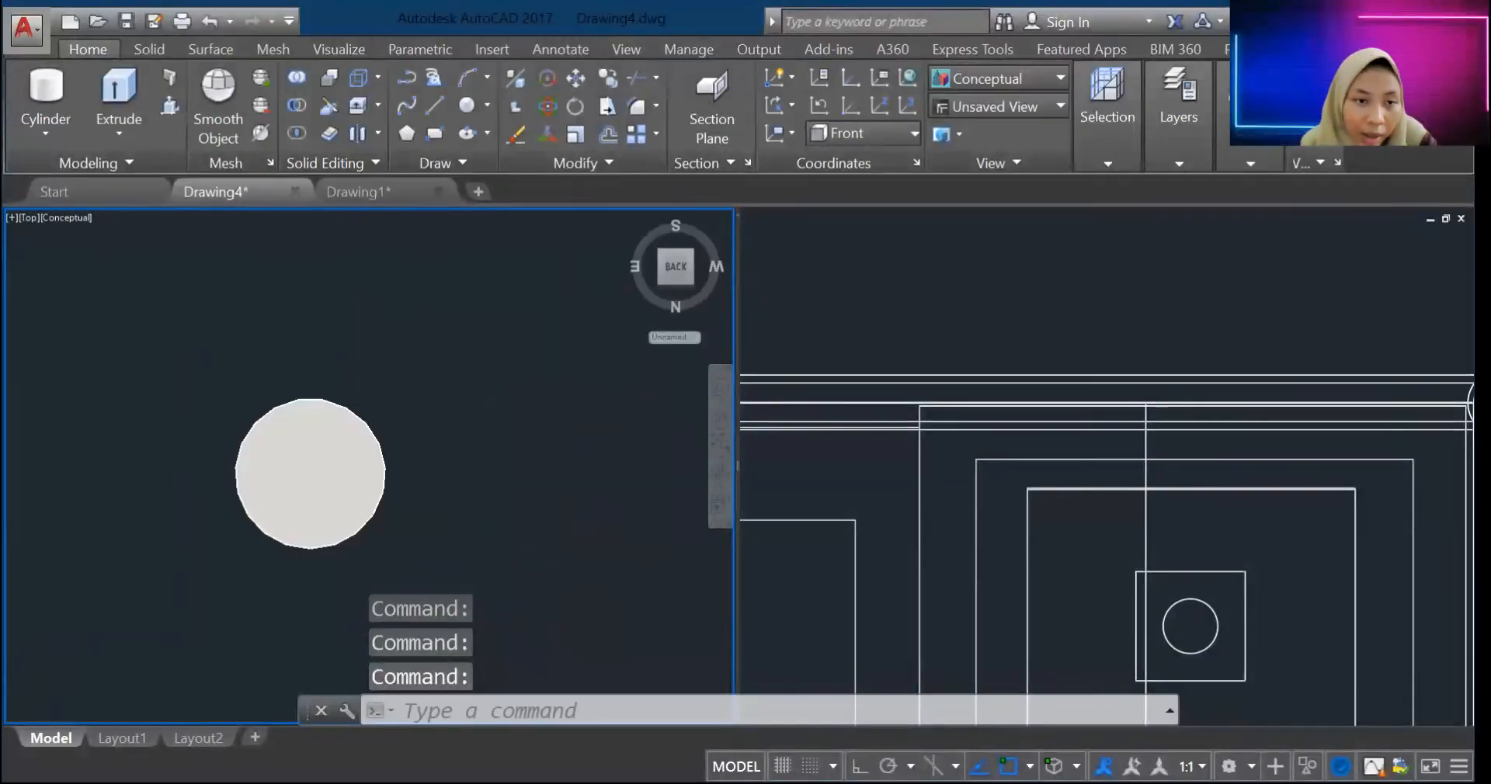
left_click(46, 92)
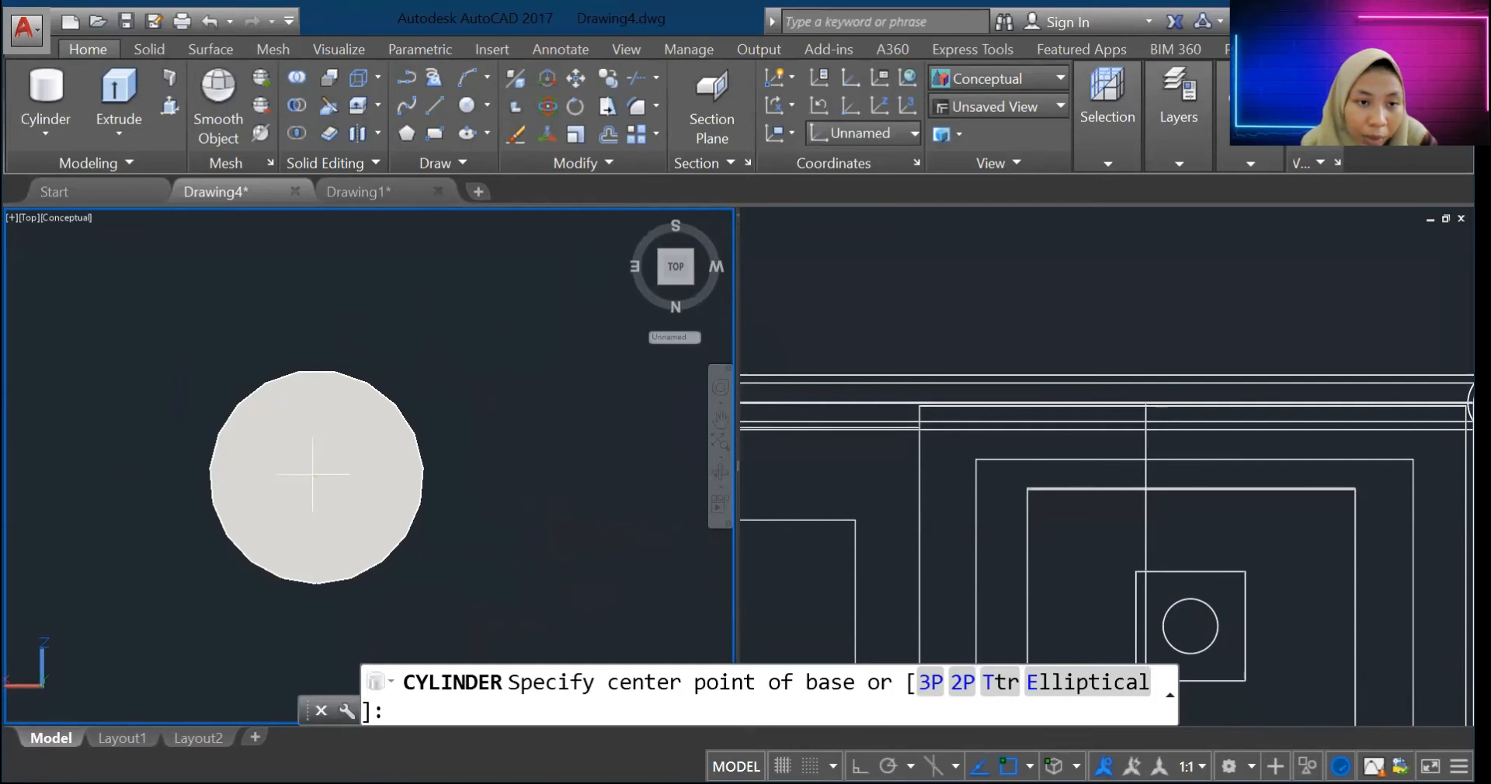
left_click(314, 473)
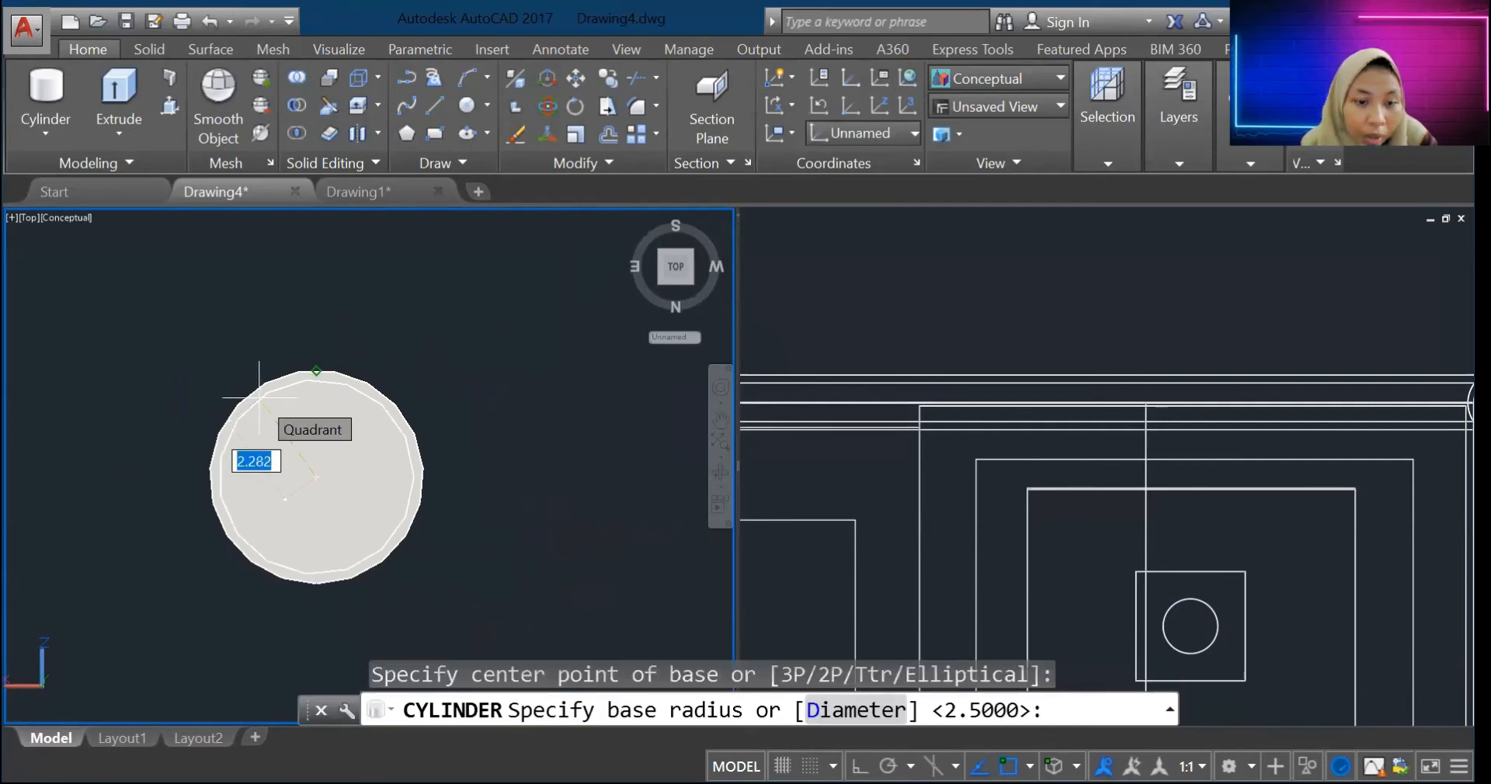
type("2.3")
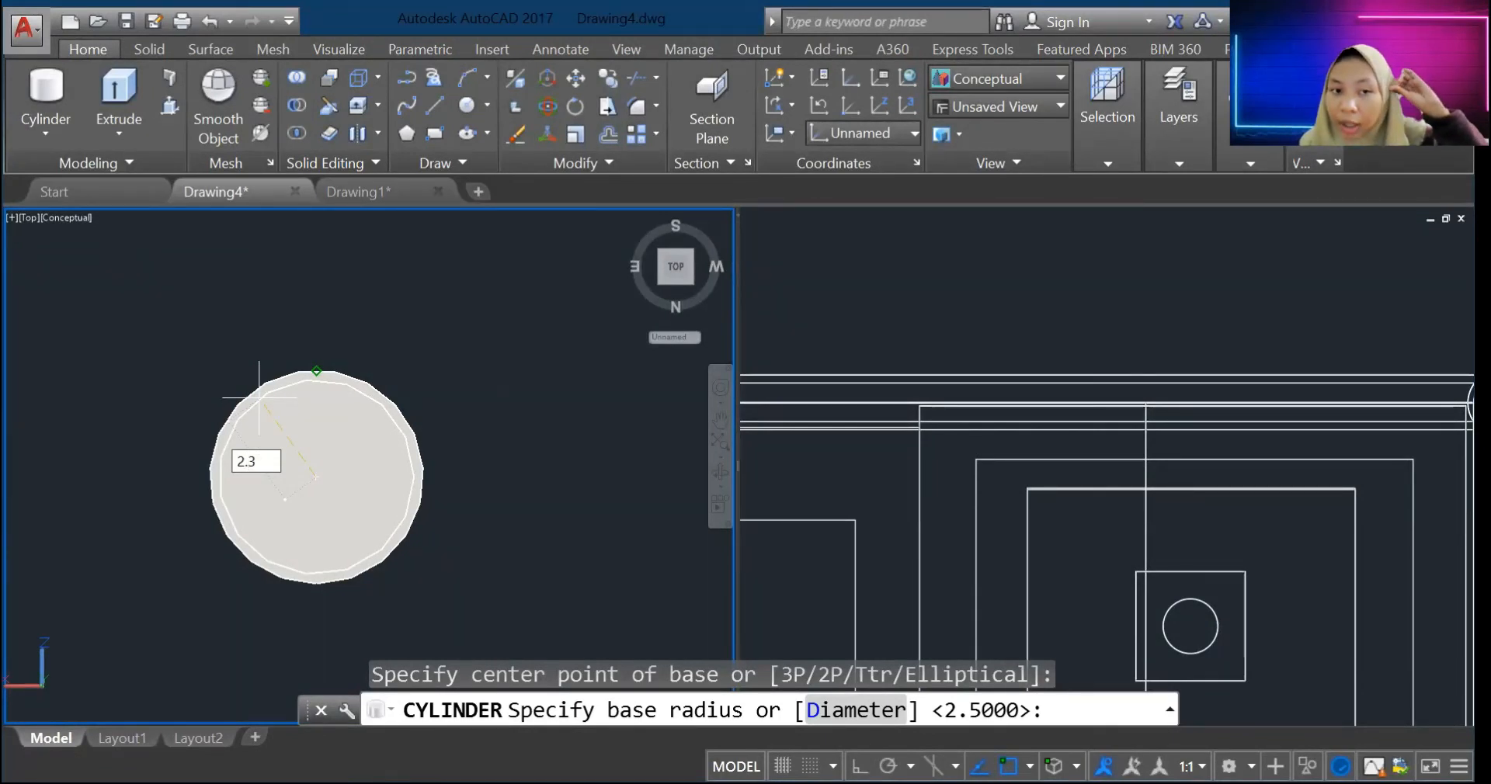
key("Return")
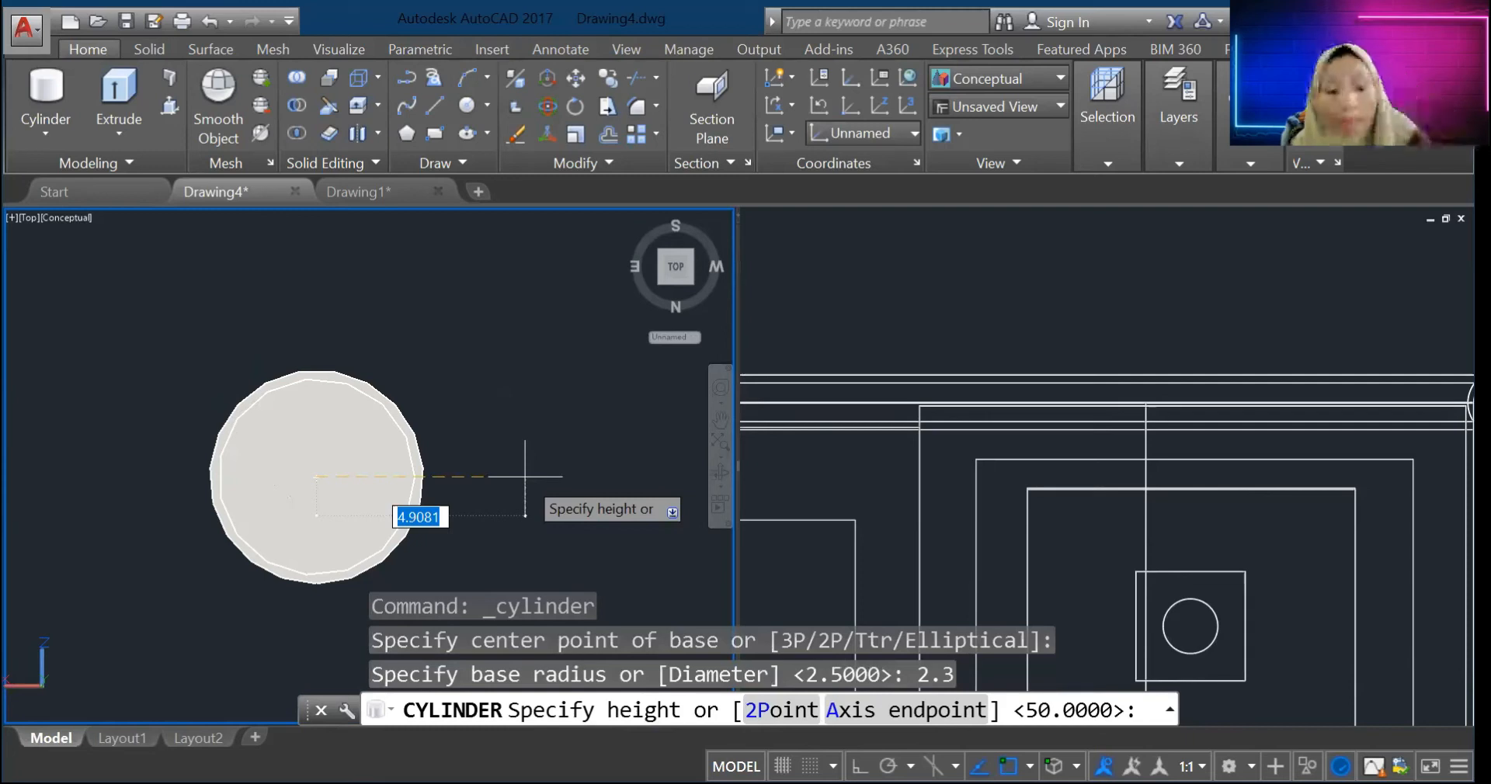
type("70")
key("Return")
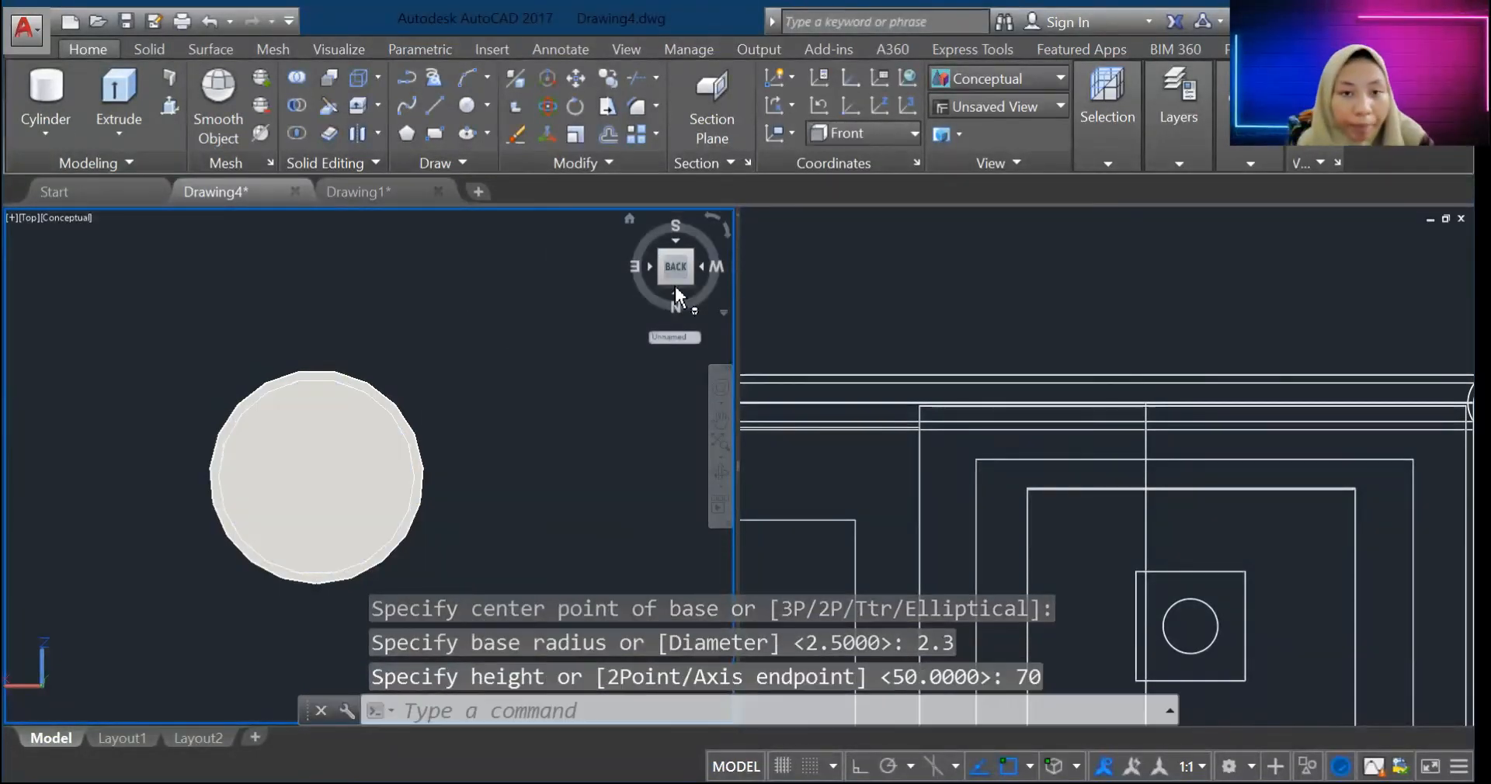
Step: Move the 2.3-radius cylinder down along its axis in the back view so it runs through the wider cylinder and protrudes past both ends
left_click(674, 286)
left_click(204, 307)
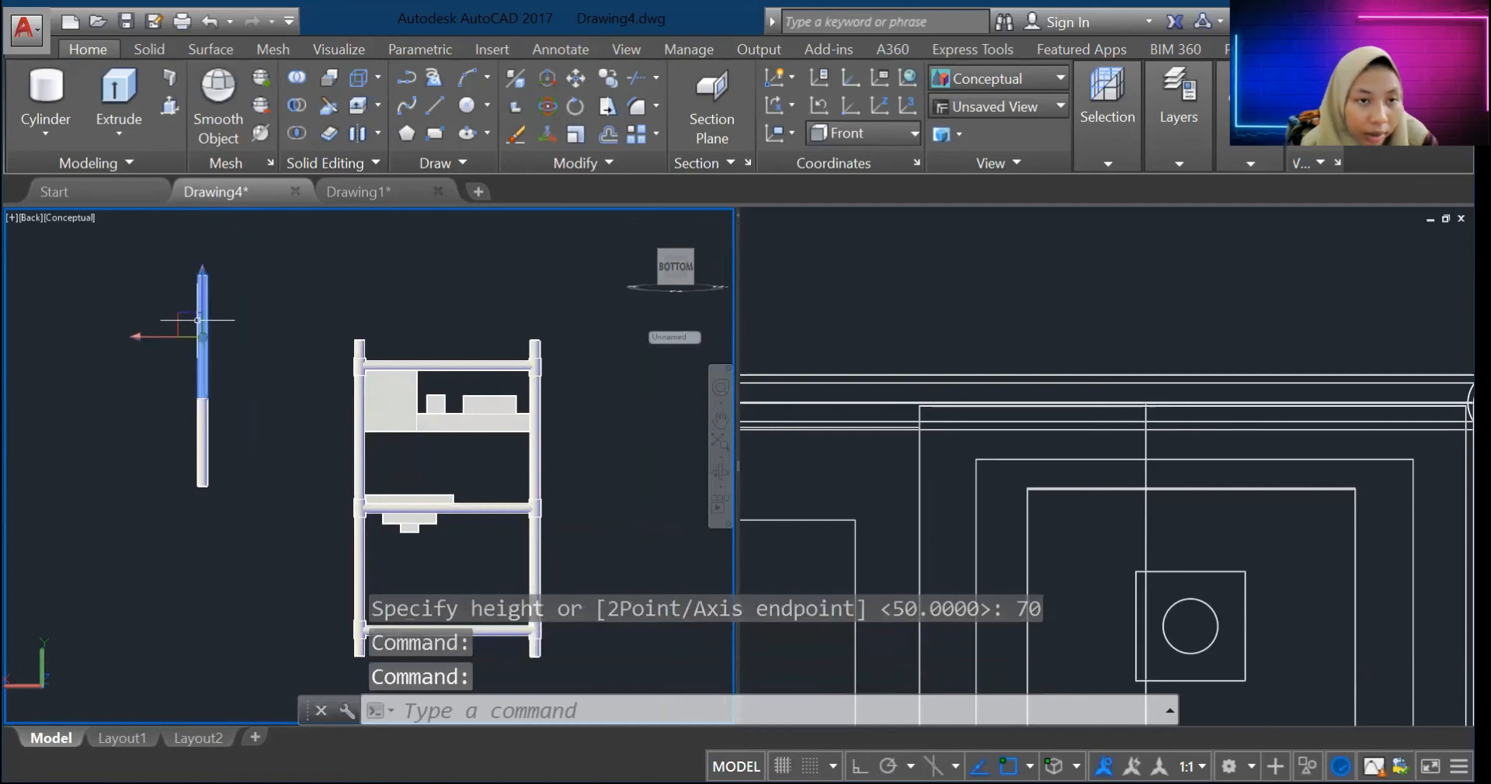
left_click(202, 314)
left_click(204, 421)
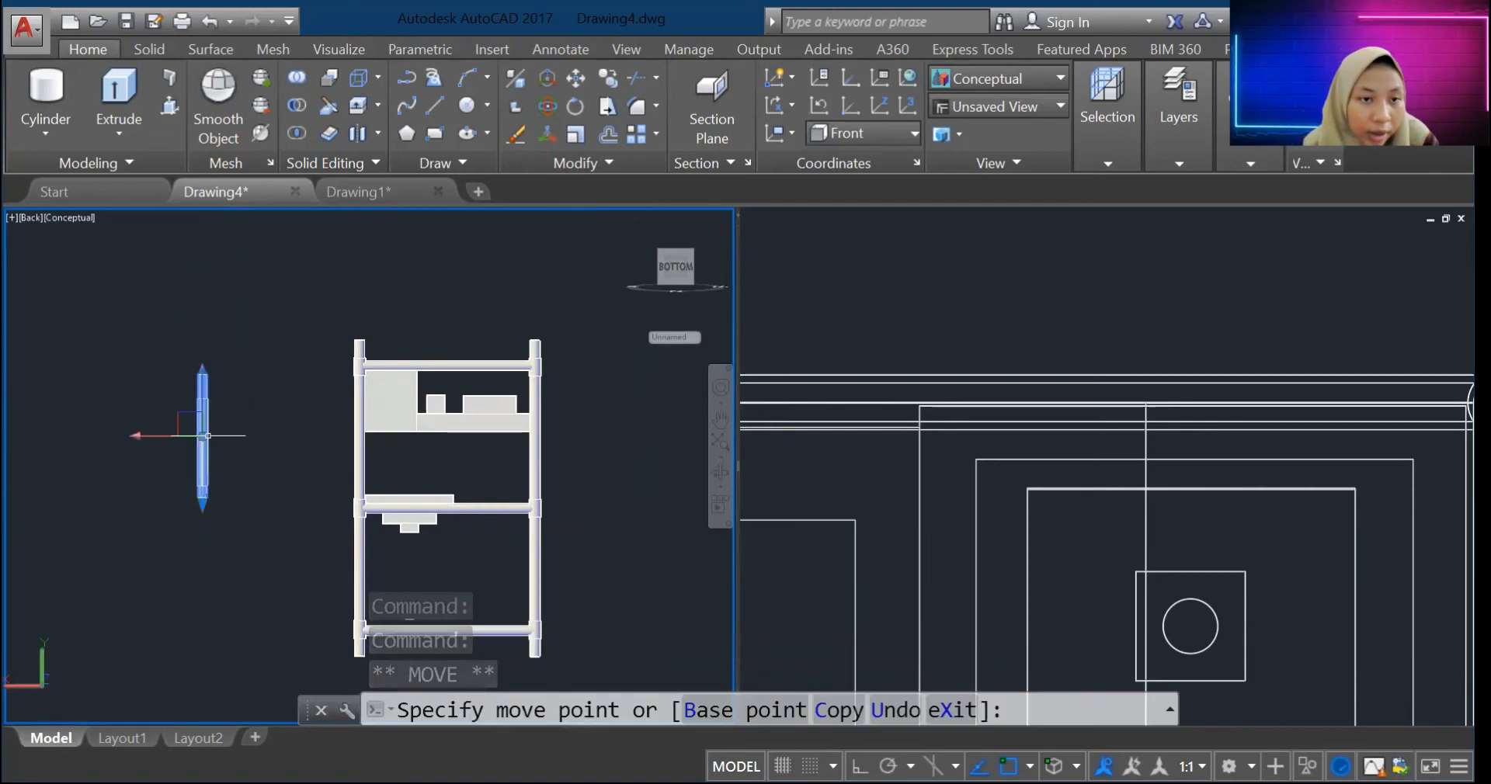
scroll(190, 399, "up", 5)
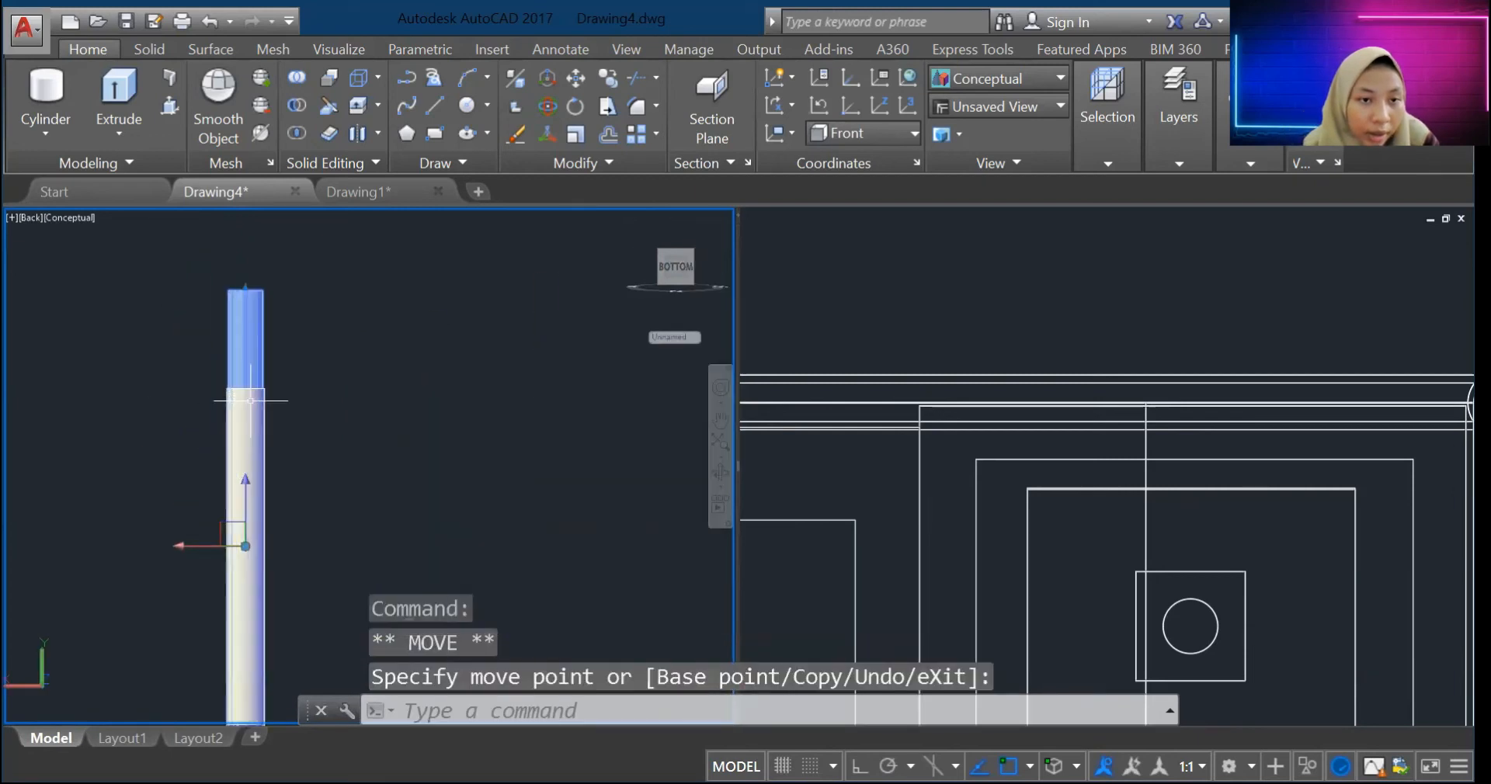
Step: Subtract the inner 2.3-radius cylinder from the wider extruded cylinder to make a hollow tube
left_click(1161, 369)
scroll(1162, 369, "down", 10)
scroll(1238, 393, "up", 7)
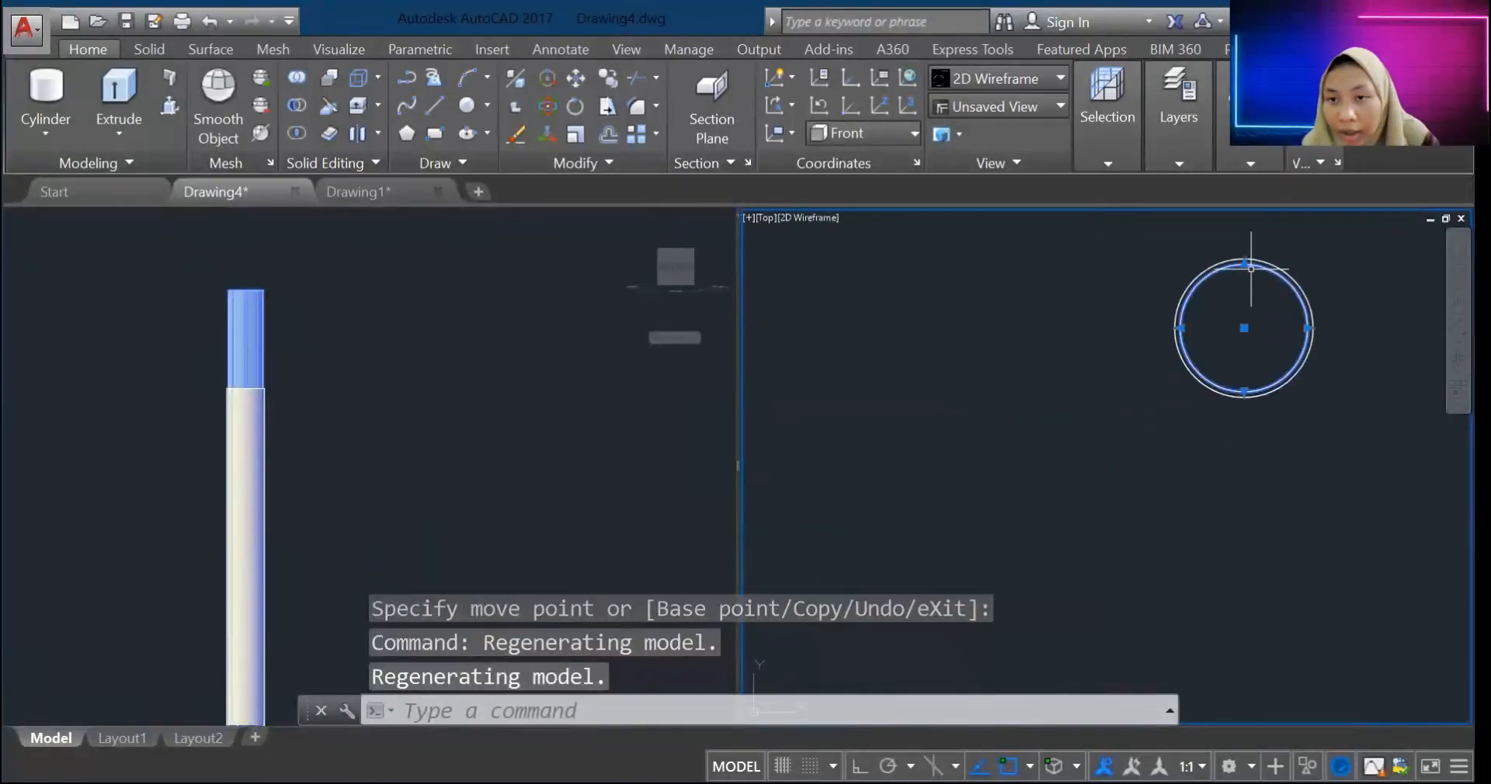
scroll(1249, 280, "up", 4)
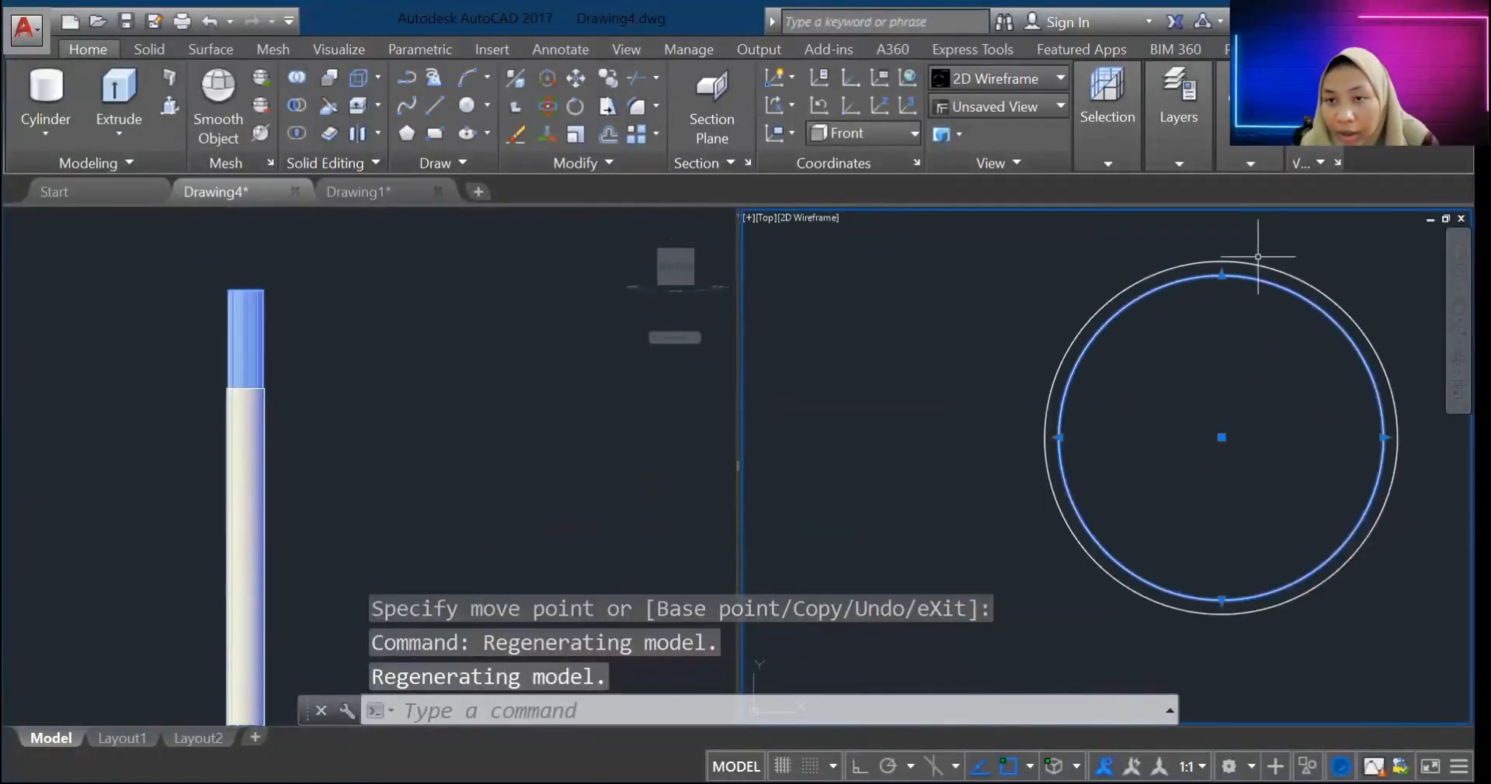
left_click(840, 296)
key("Escape")
key("Escape")
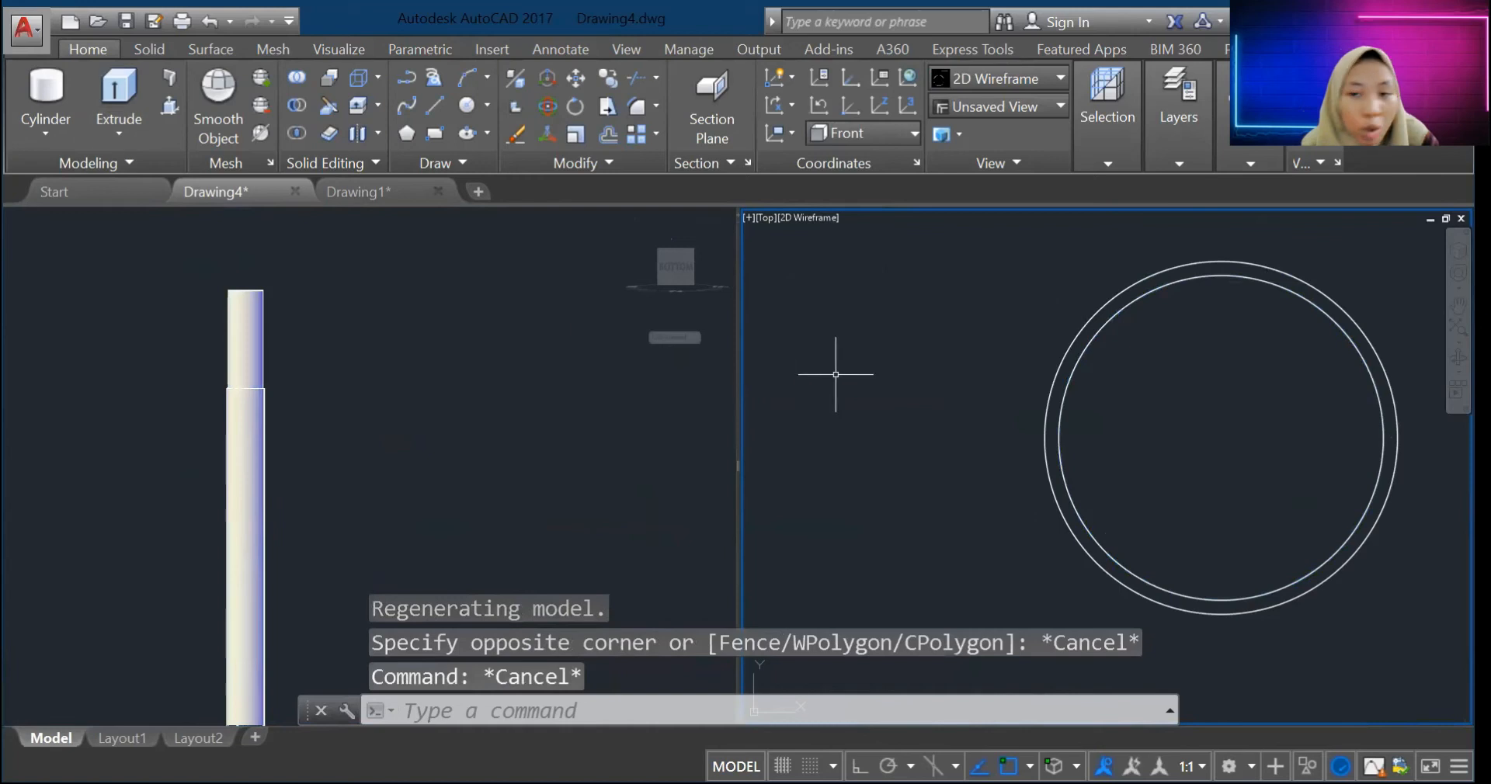
type("subst")
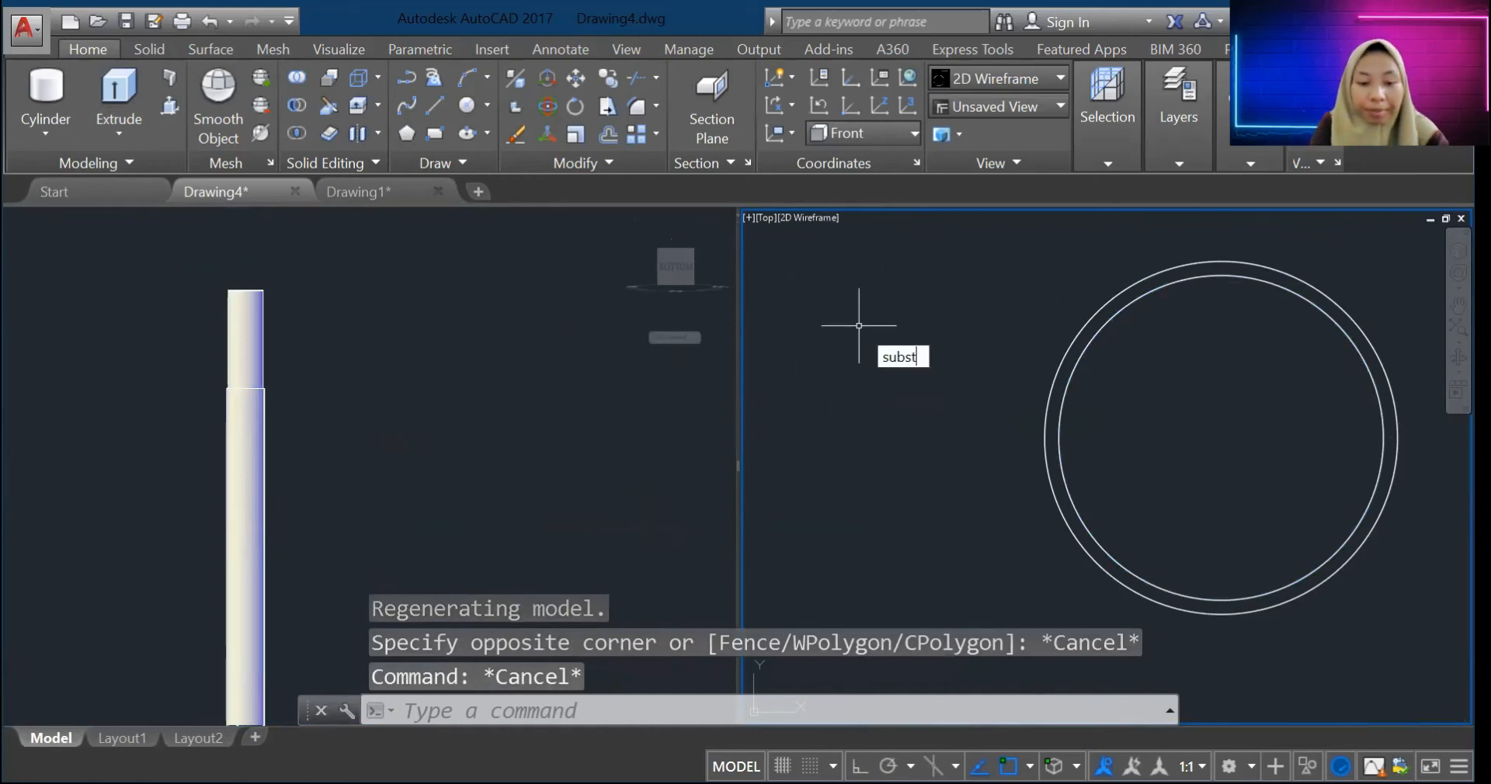
type("rac")
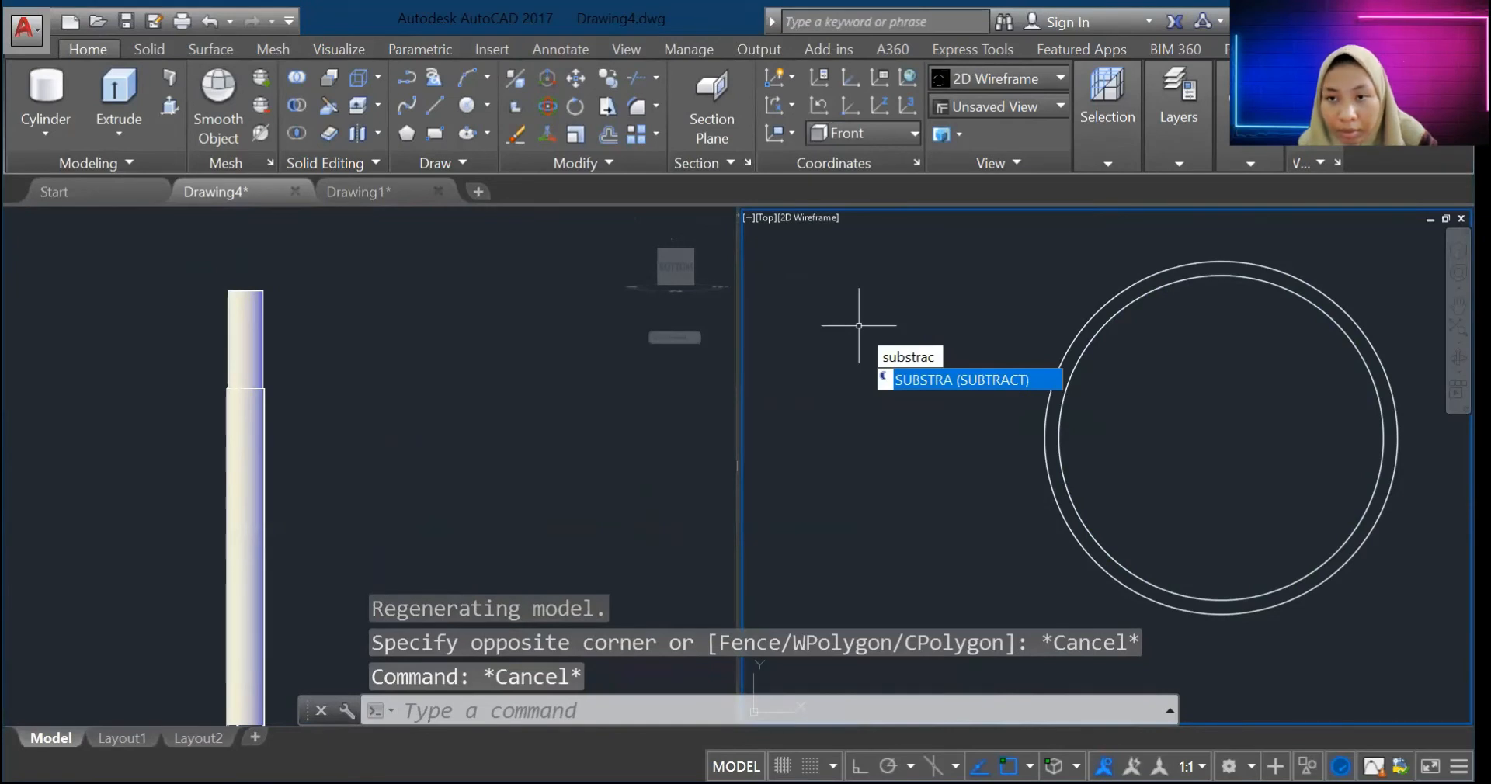
key("Return")
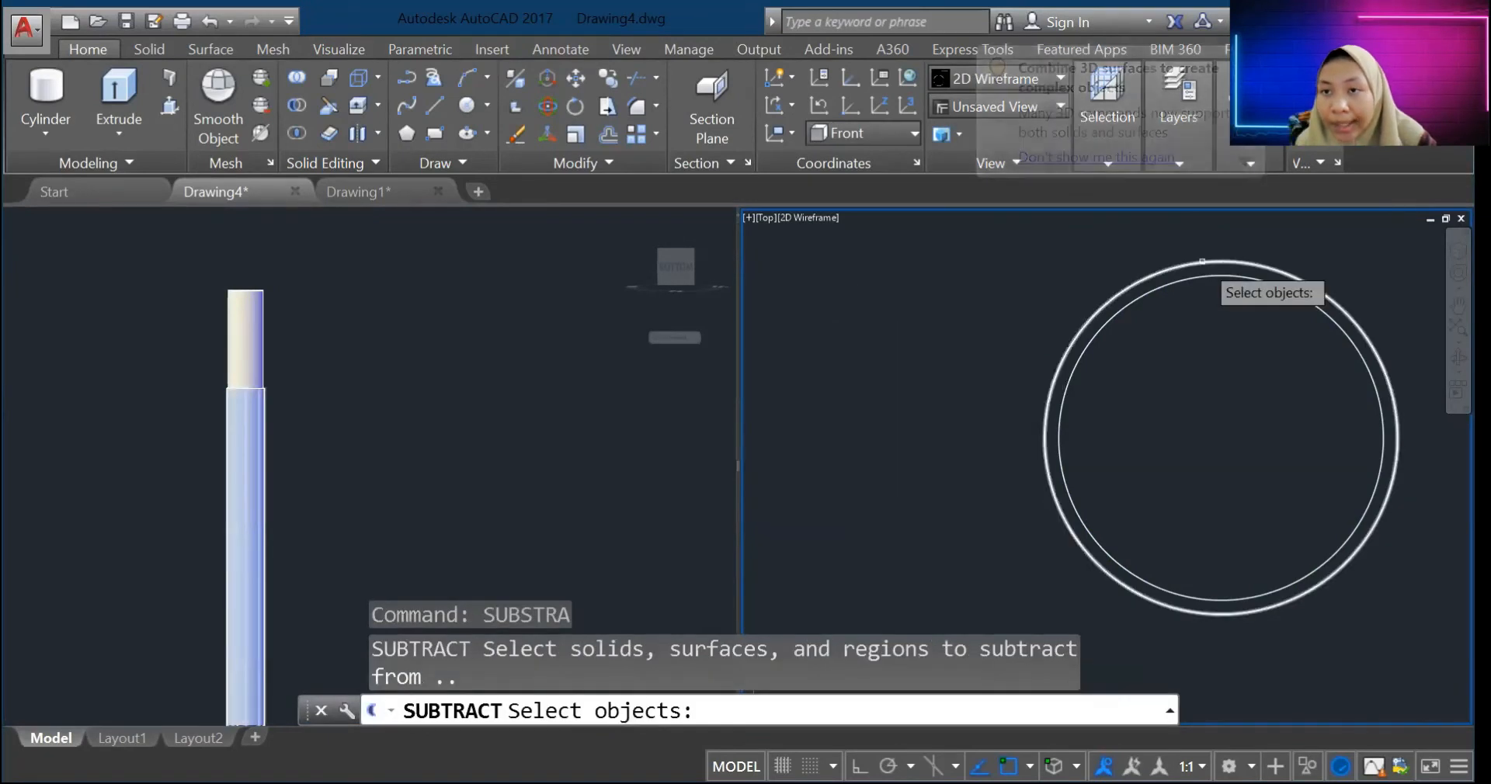
left_click(1201, 261)
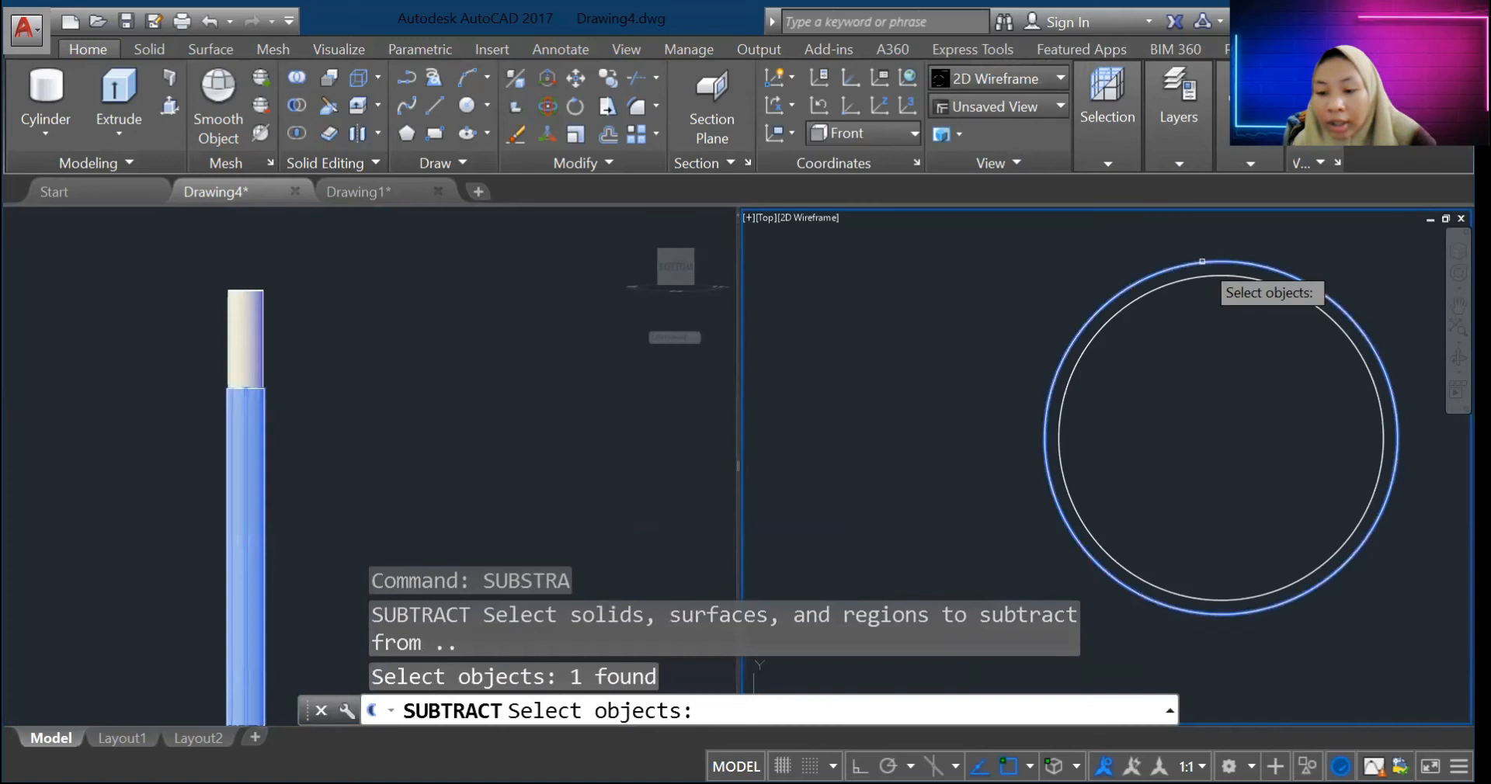
key("Return")
left_click(1209, 276)
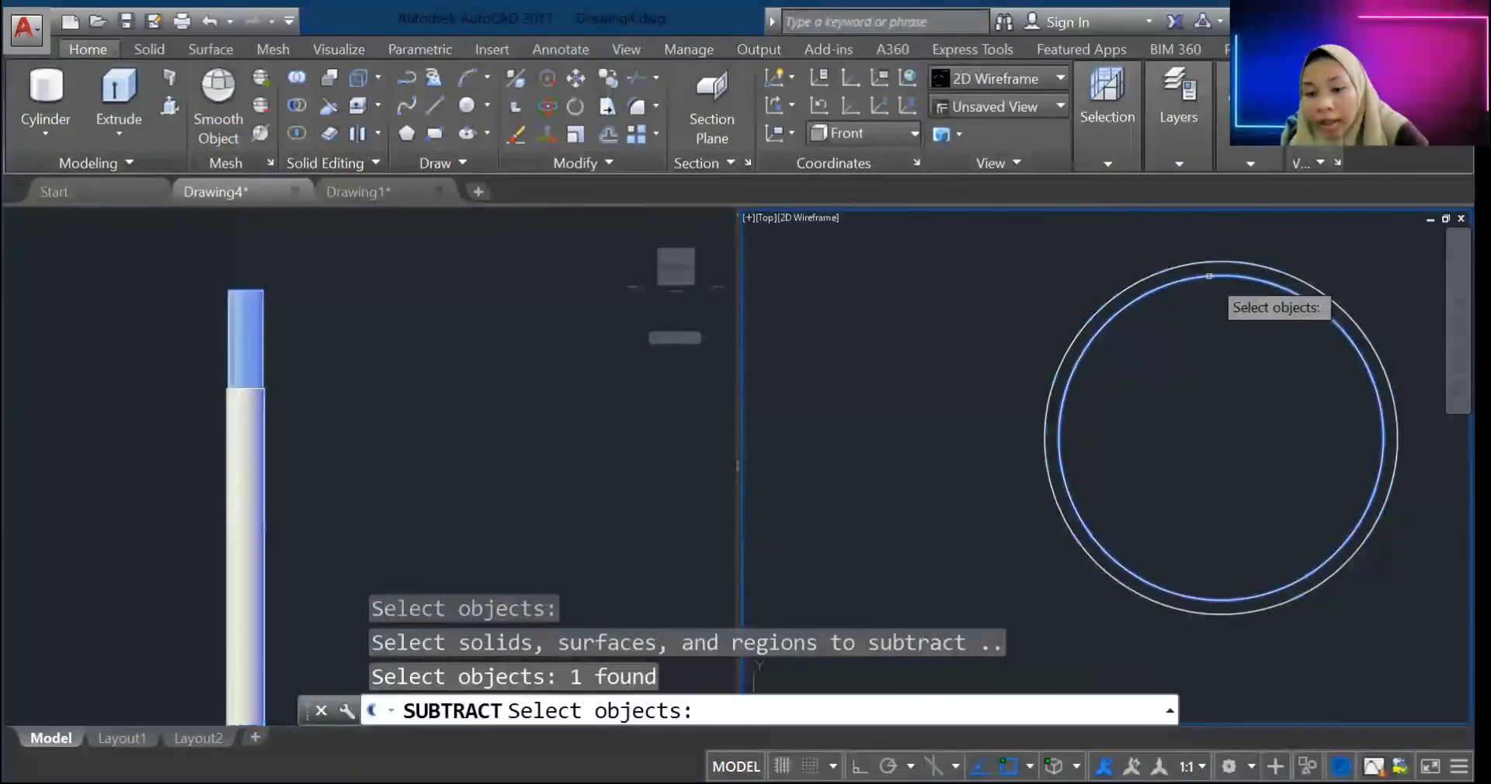
key("Return")
Step: Move the hollow tube back into the frame so that it lines up with the small holed box
left_click(504, 287)
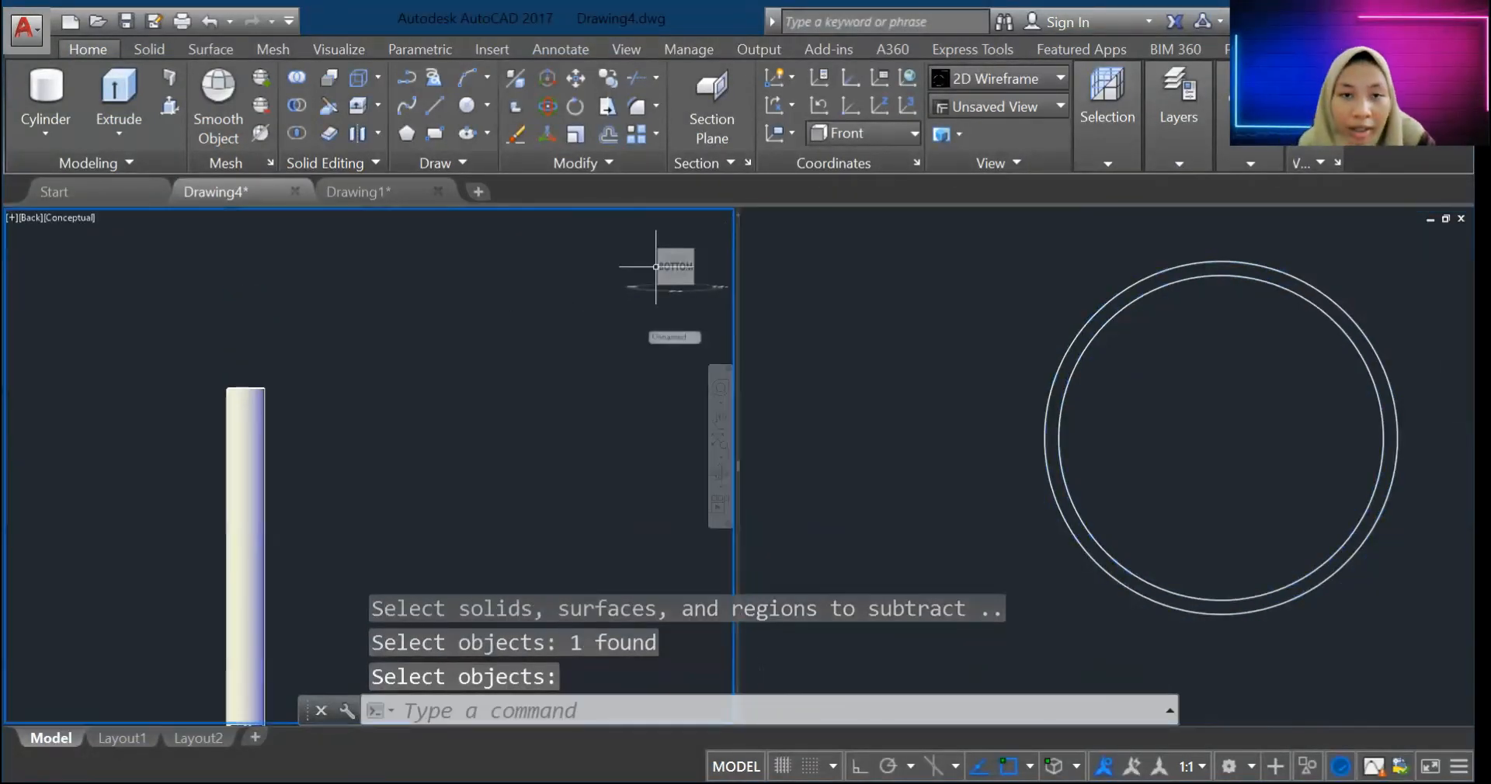
left_click(669, 244)
scroll(195, 472, "down", 8)
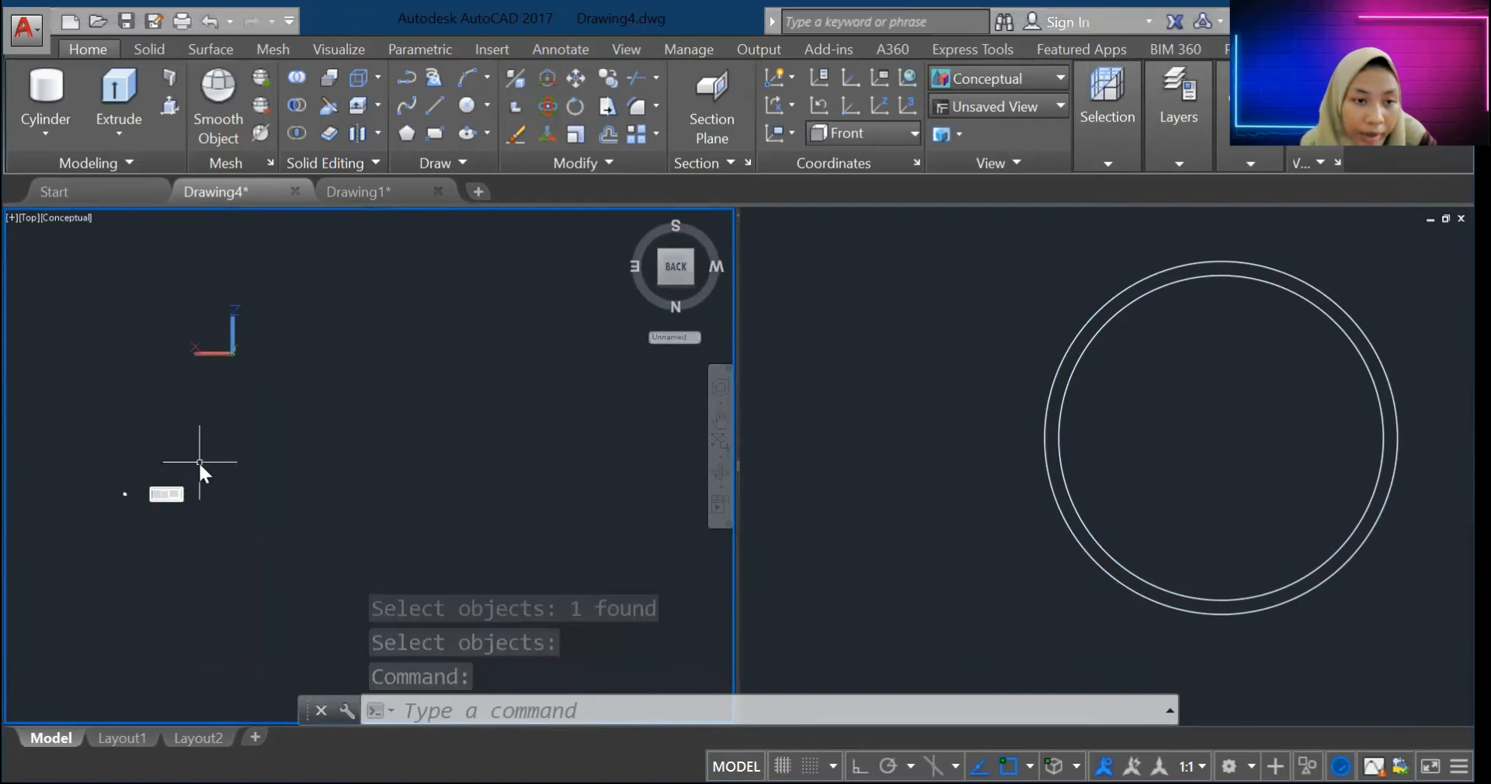
scroll(199, 469, "up", 5)
middle_click_drag(199, 469, 683, 389)
left_click(680, 297)
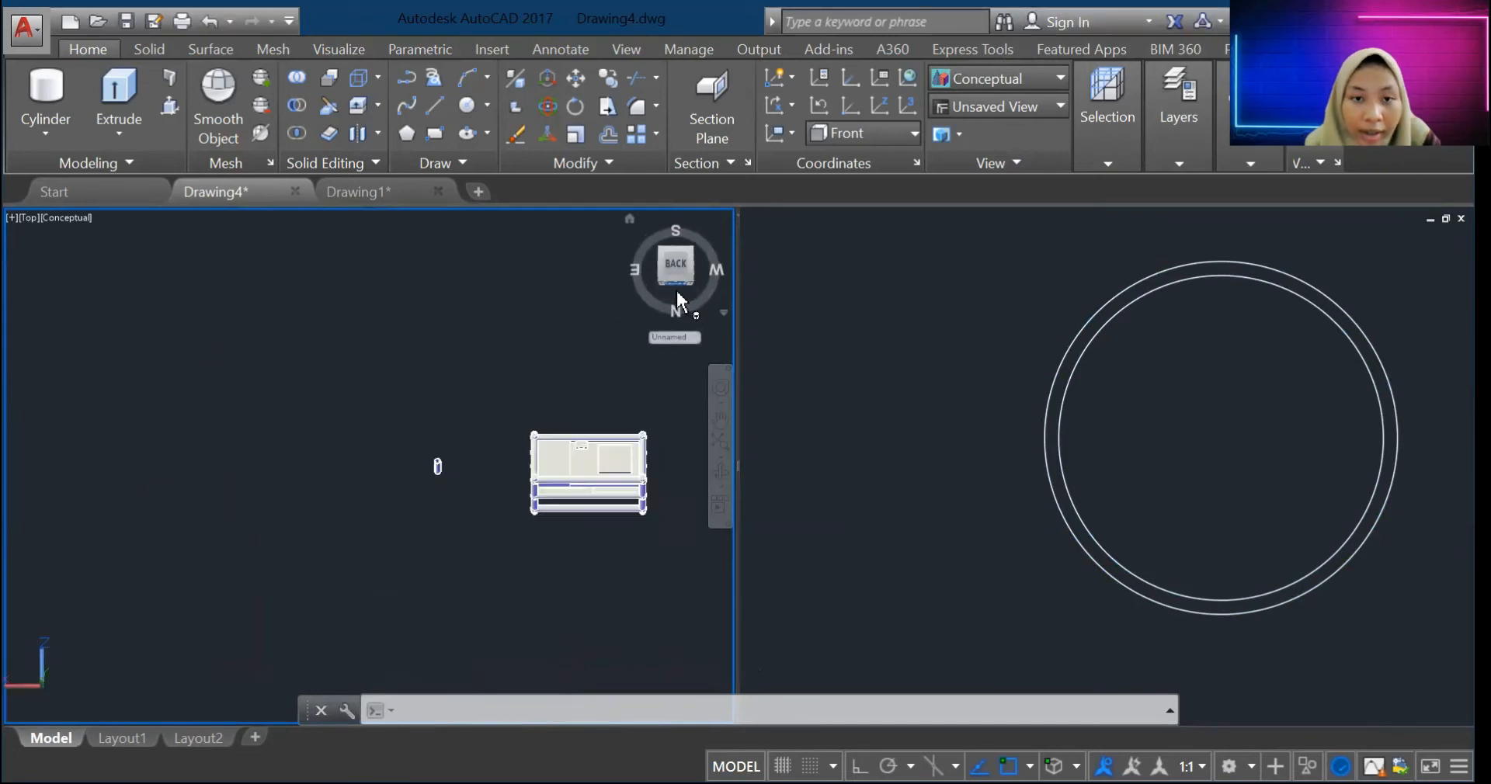
left_click(995, 461)
scroll(816, 533, "down", 8)
scroll(791, 276, "down", 8)
scroll(811, 288, "up", 10)
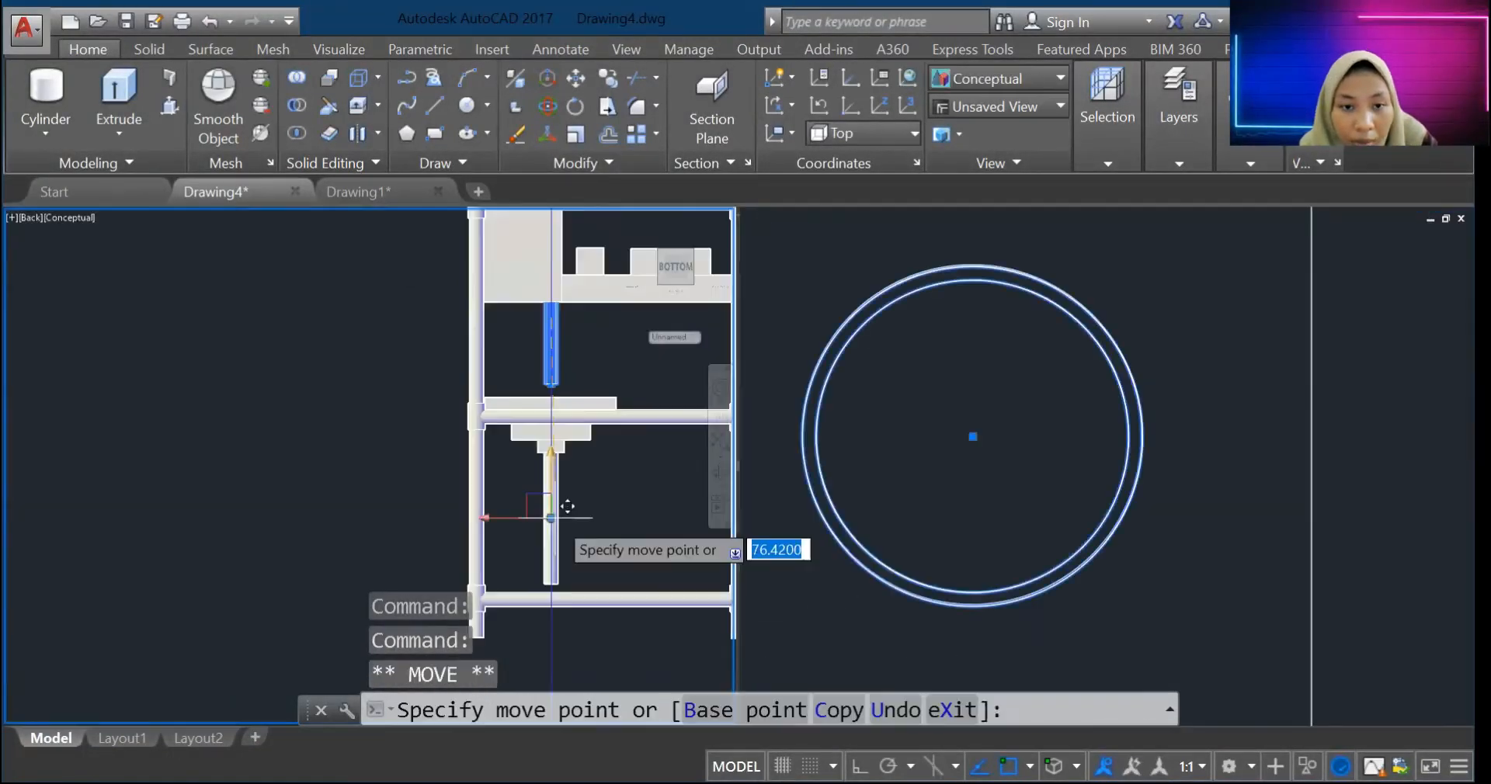
Step: Move the hollow tube down along its axis in the back view so its upper end sits under the small box
left_click(535, 547)
scroll(544, 450, "up", 11)
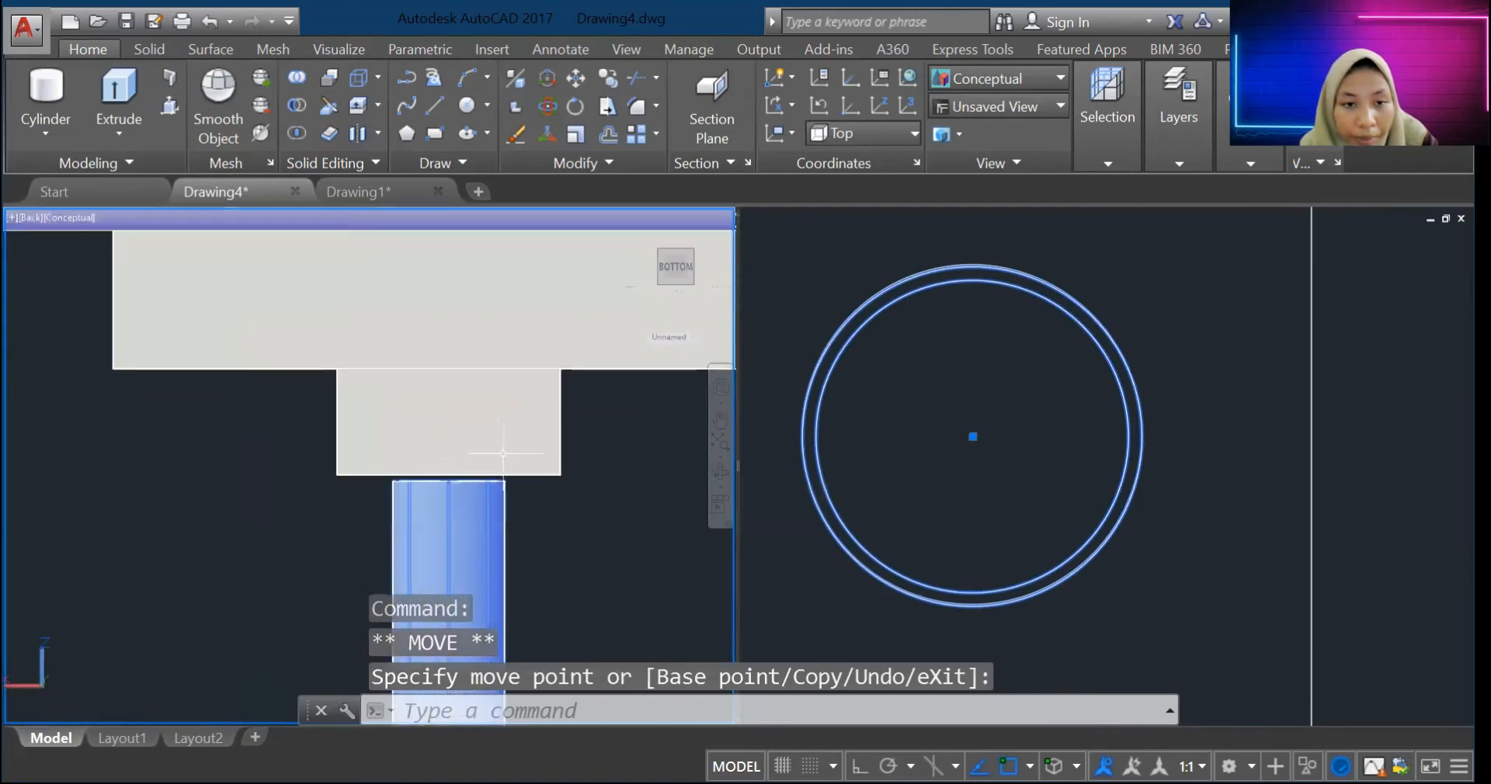
left_click(403, 532)
left_click(411, 536)
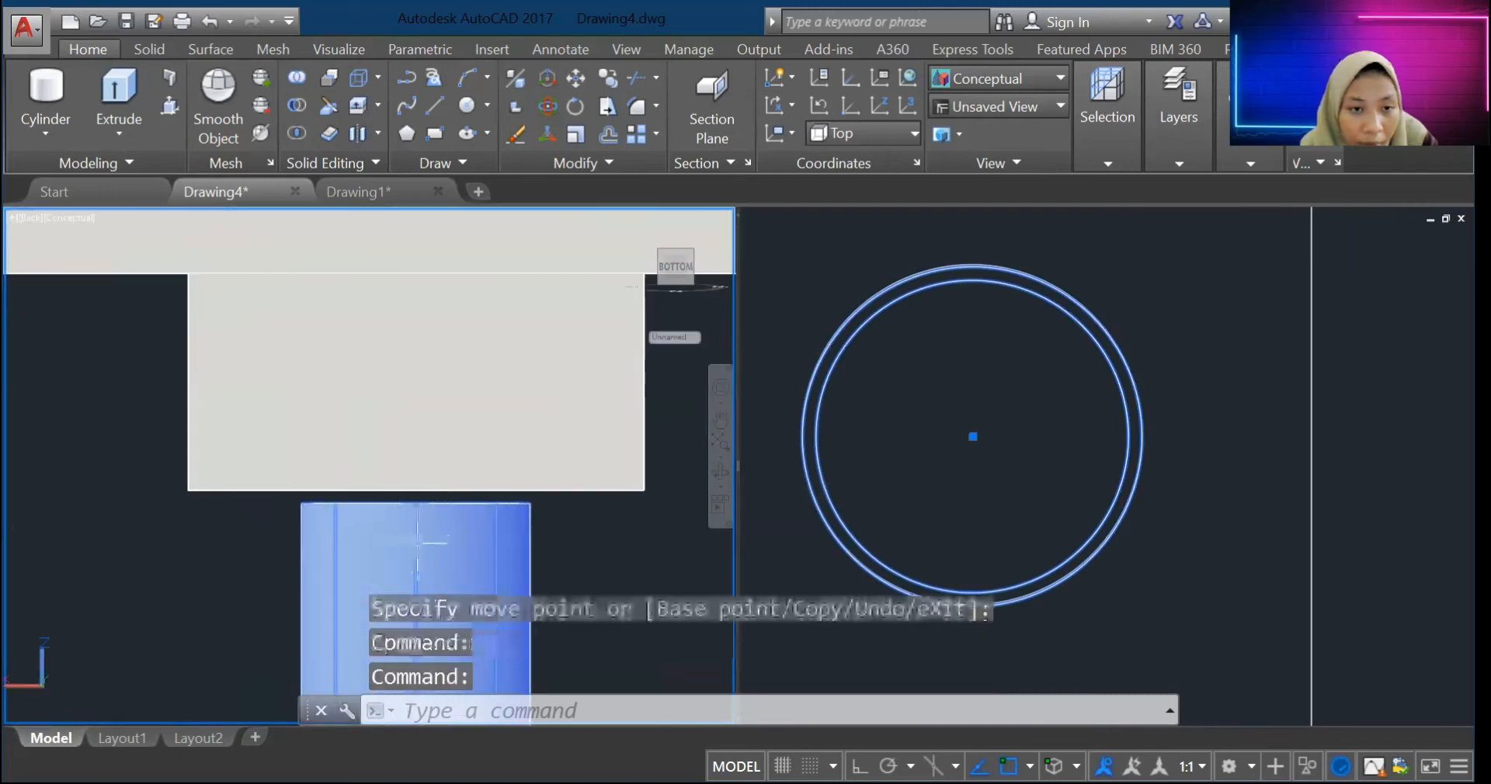
key("Escape")
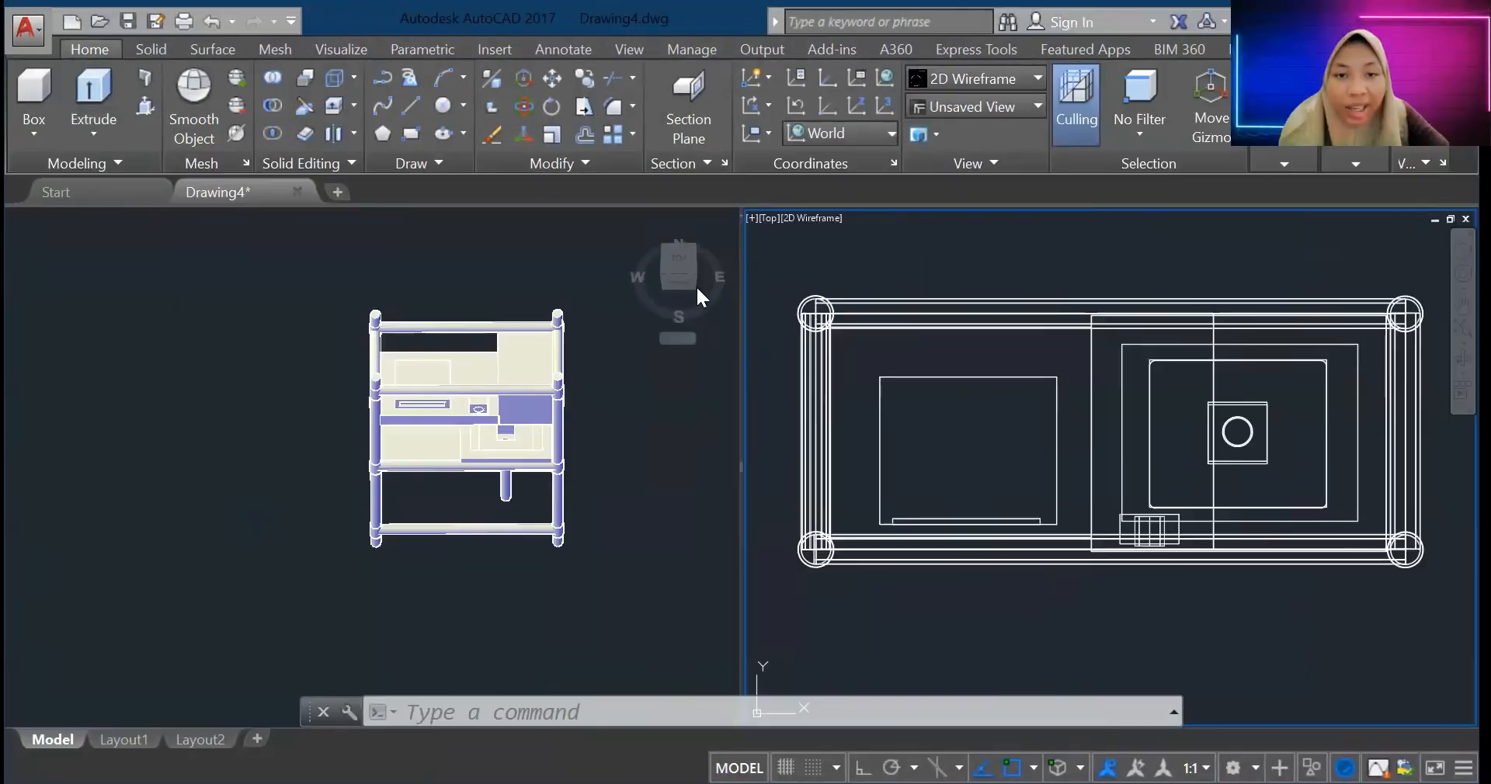
Step: Orbit around the frame and examine the open box on the middle shelf and the tube below it
left_click(708, 383)
left_click(722, 473)
left_click_drag(668, 404, 518, 506)
mouse_move(531, 426)
left_mouse_down()
mouse_move(513, 388)
mouse_move(536, 435)
mouse_move(548, 422)
mouse_move(524, 441)
left_mouse_up()
left_click_drag(416, 404, 534, 418)
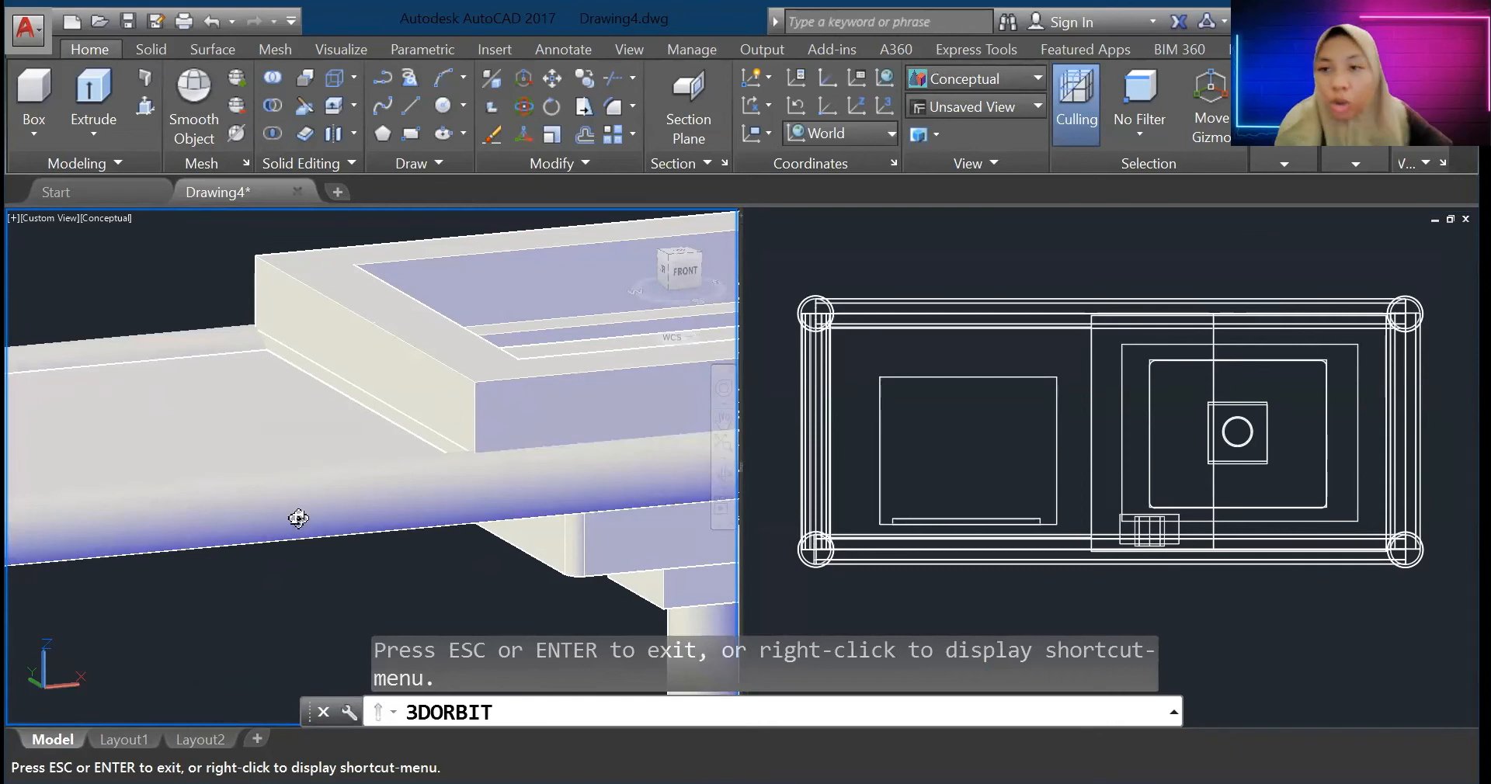
left_click(725, 449)
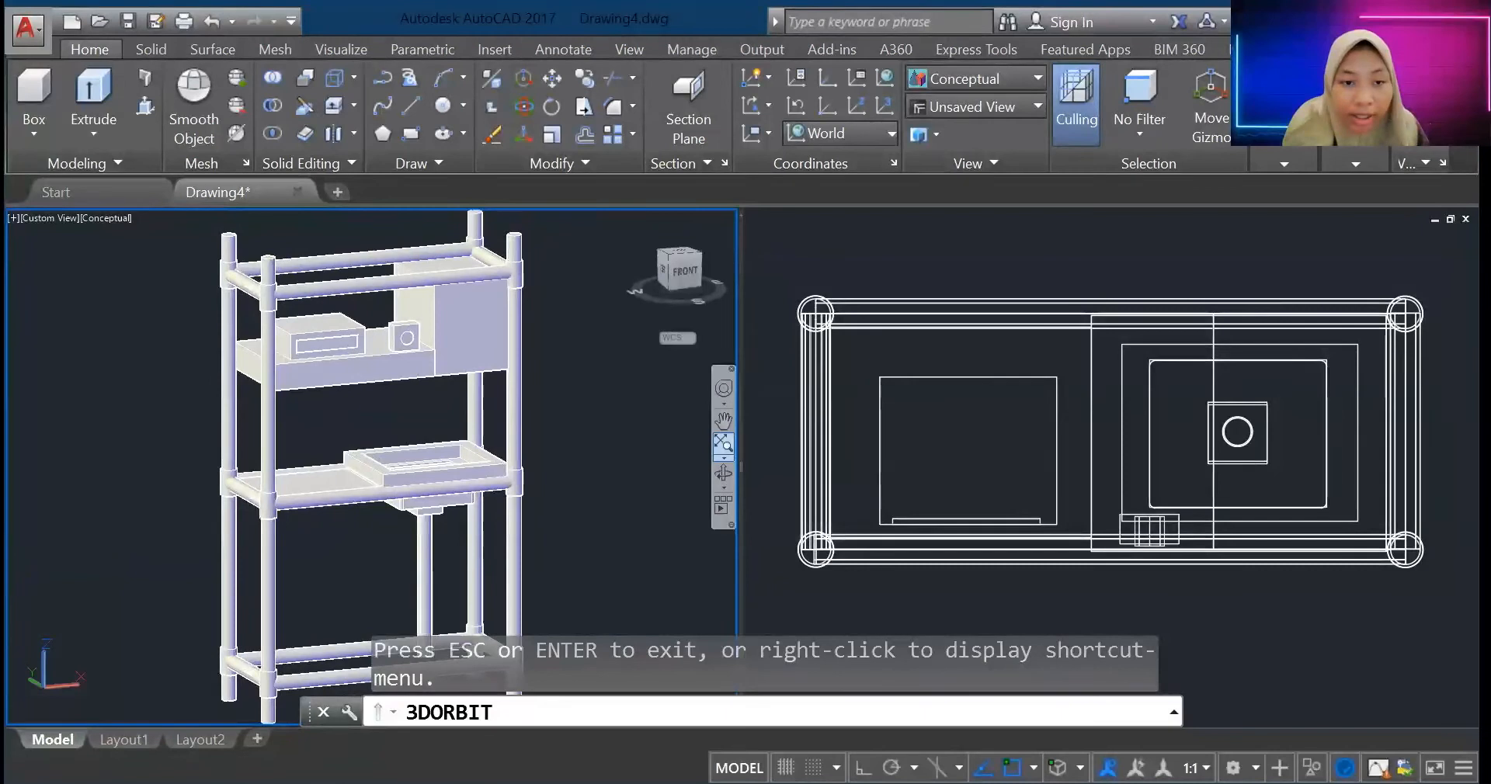
scroll(448, 499, "up", 3)
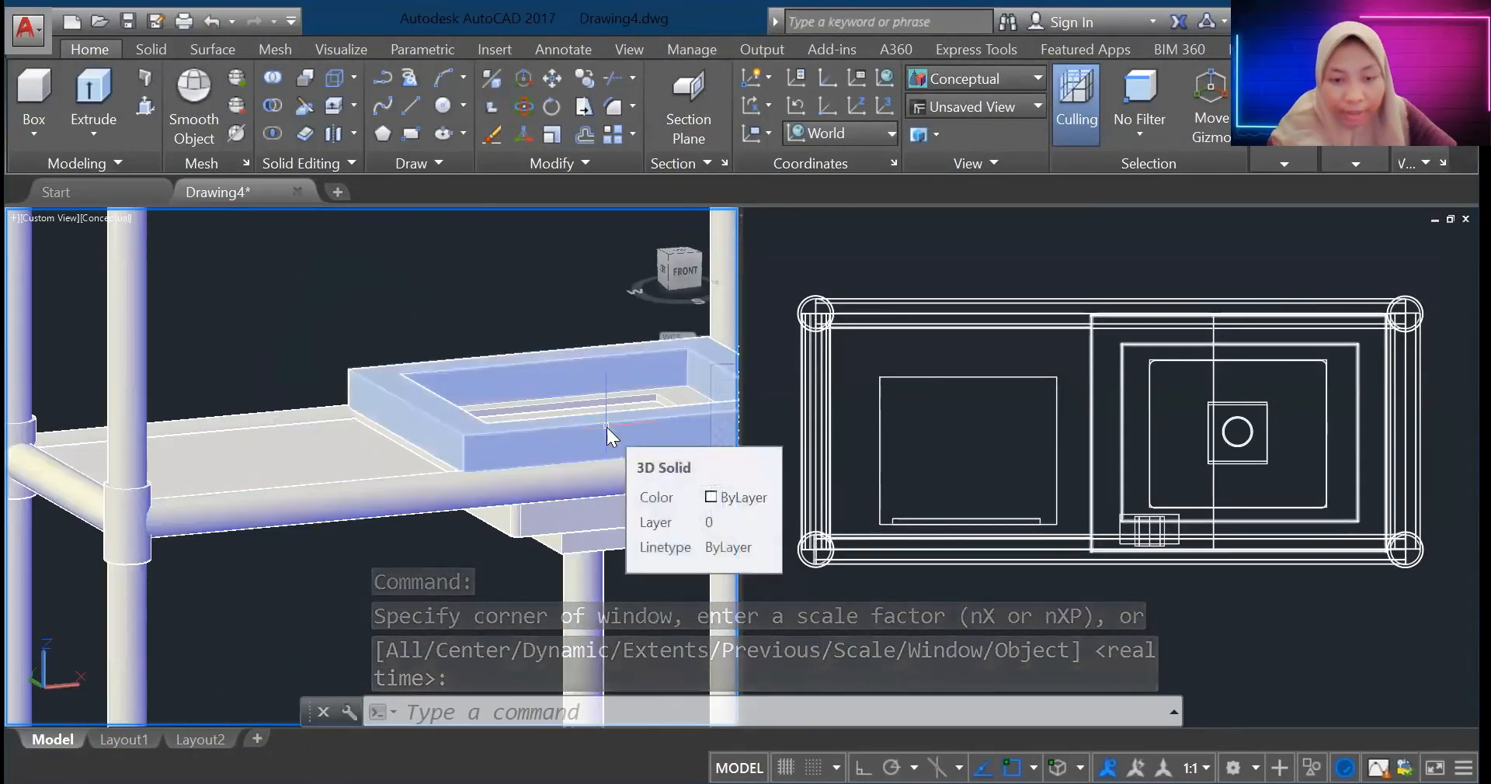
Step: Begin an edge fillet of radius 1 on a front vertical corner edge of the middle shelf's open box
type("FILLET")
key("Down")
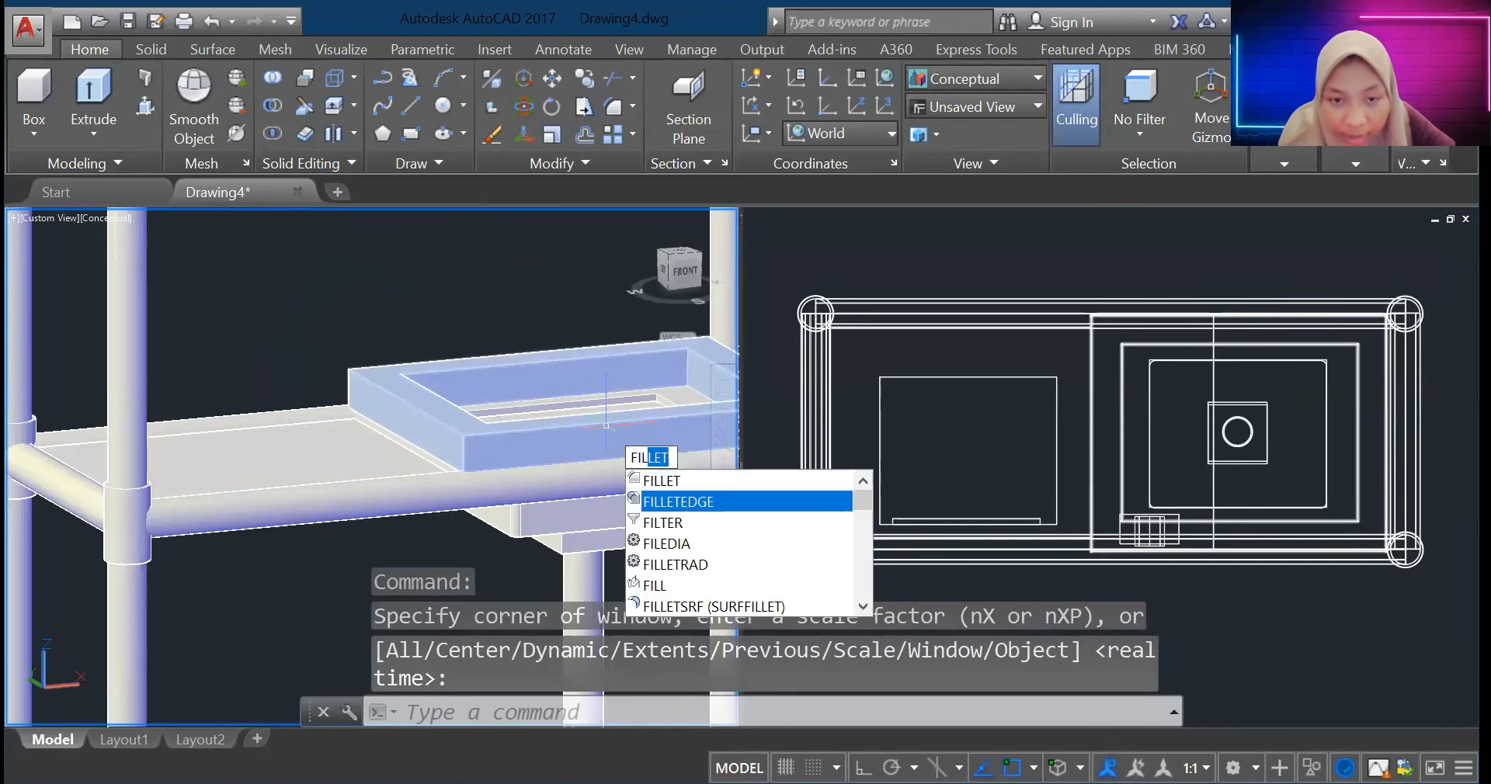
key("Return")
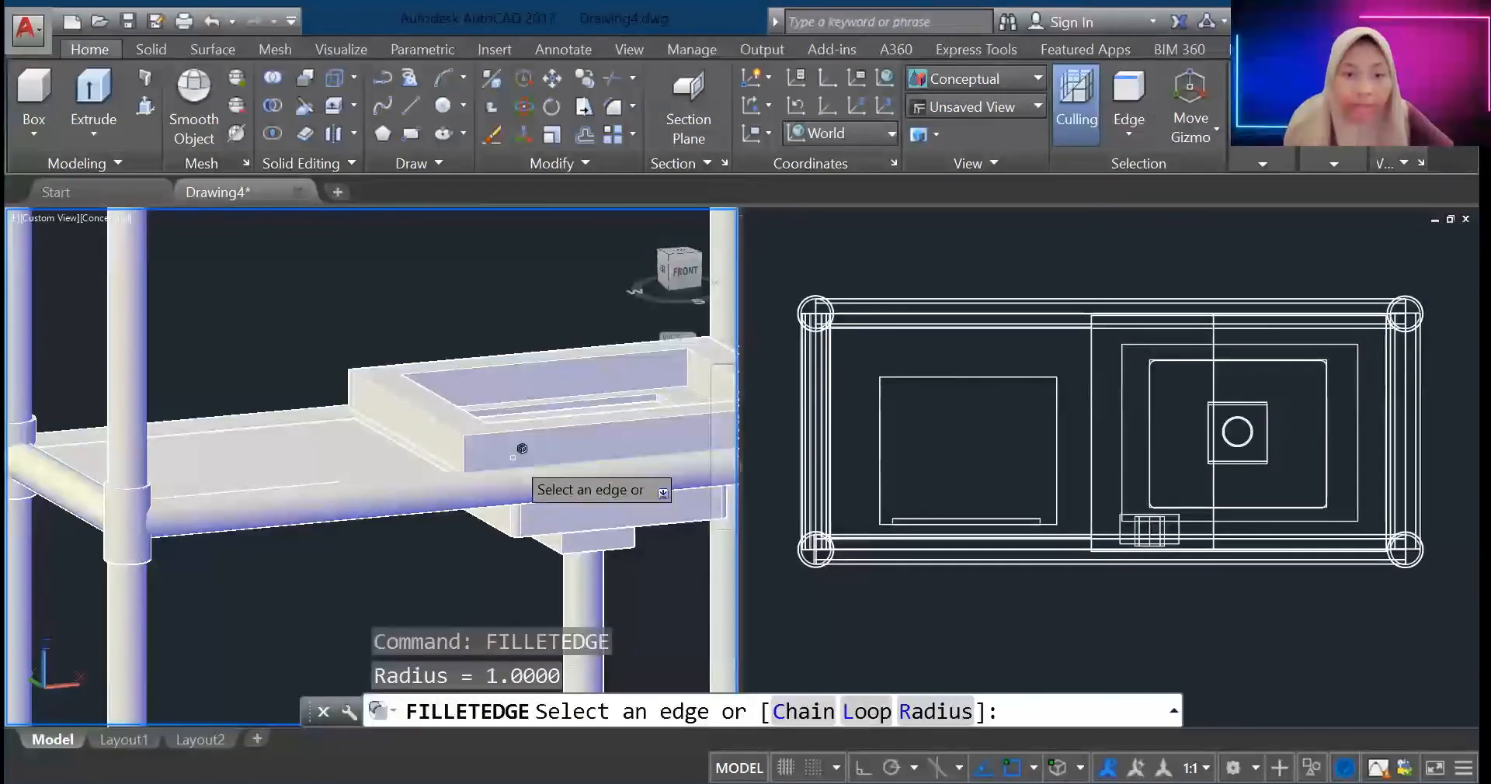
type("r")
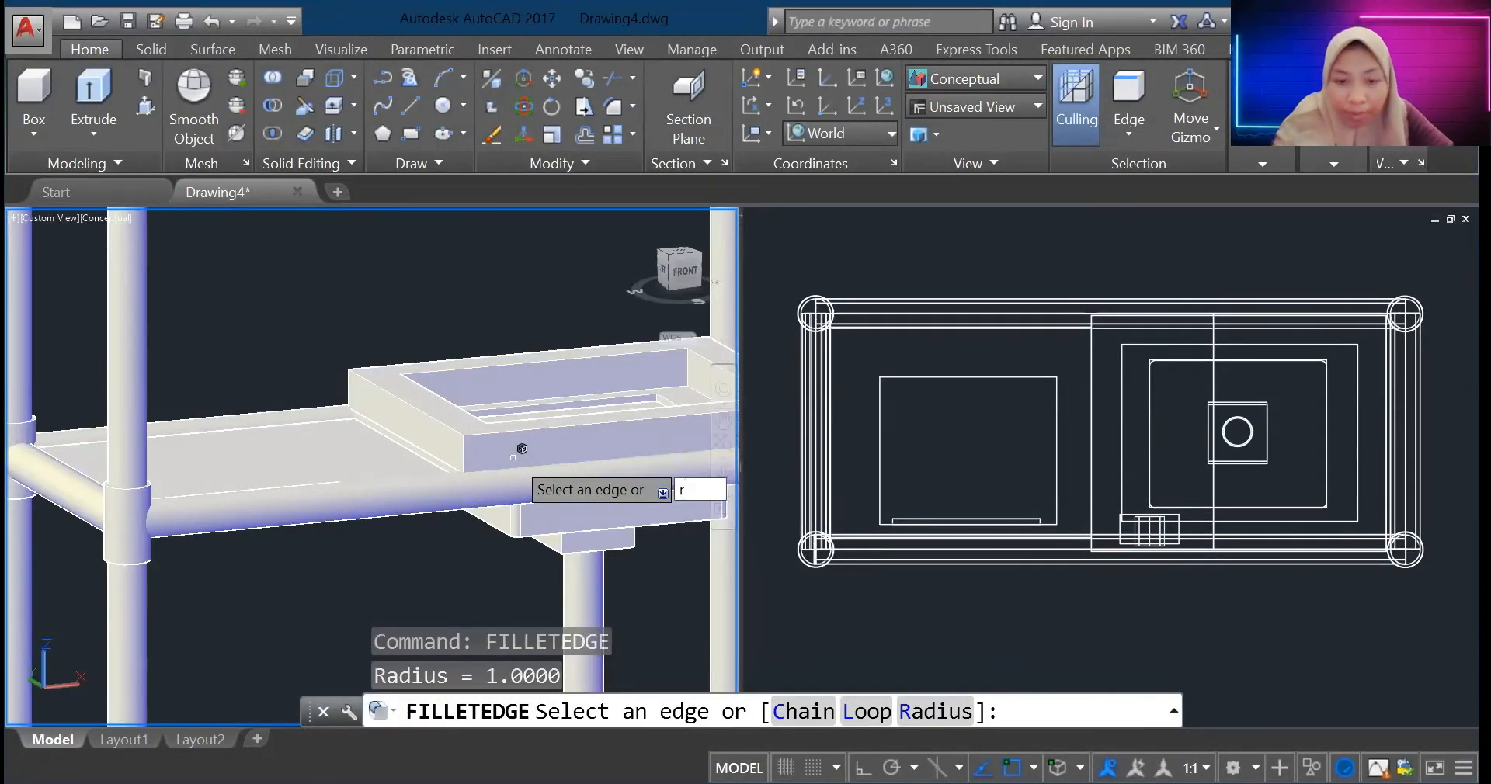
key("Return")
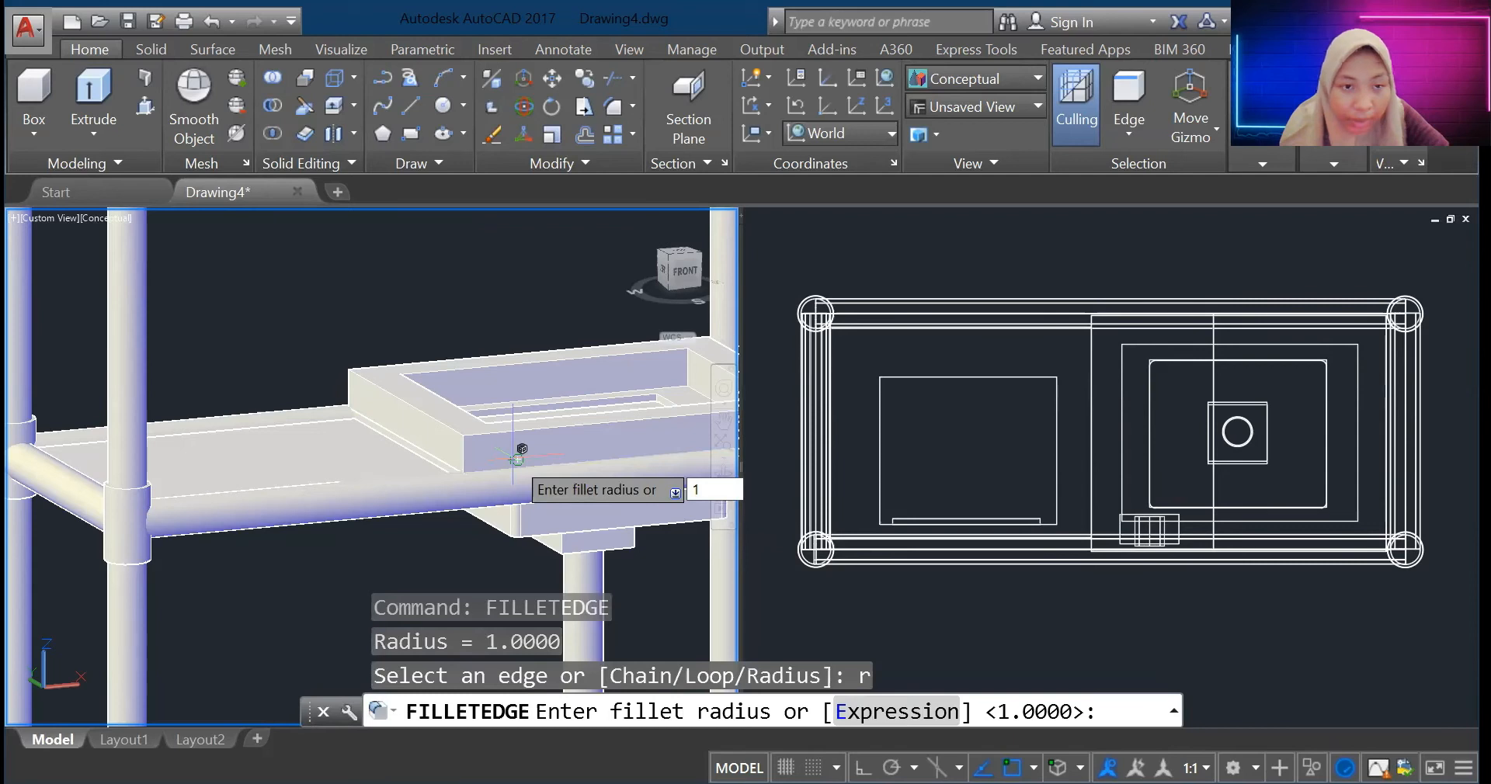
key("Return")
scroll(547, 535, "up", 2)
left_click(419, 383)
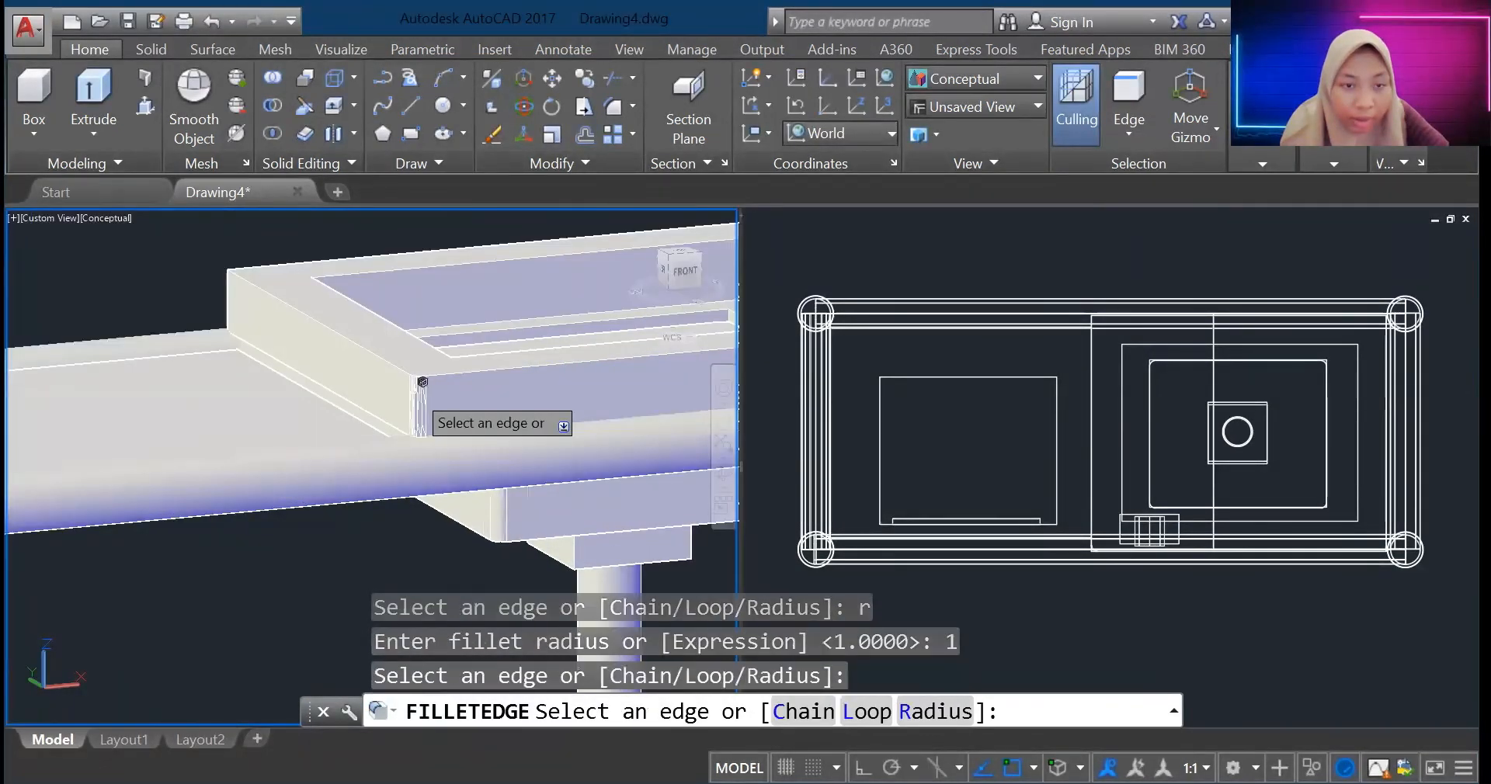
Step: Add two more outer vertical corner edges of the open box to the selection and apply the fillet
scroll(422, 382, "up", 3)
scroll(422, 382, "up", 3)
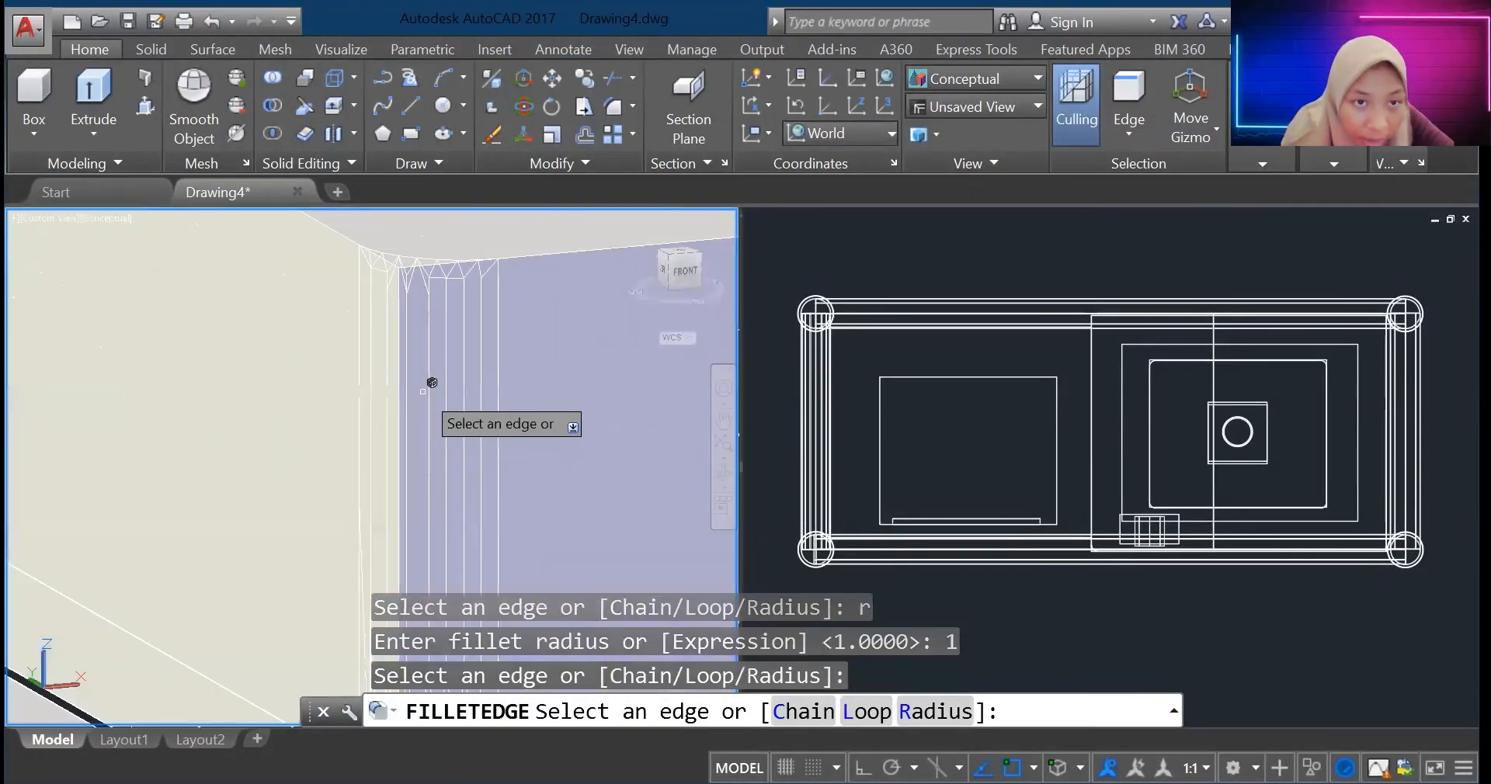
scroll(423, 388, "down", 5)
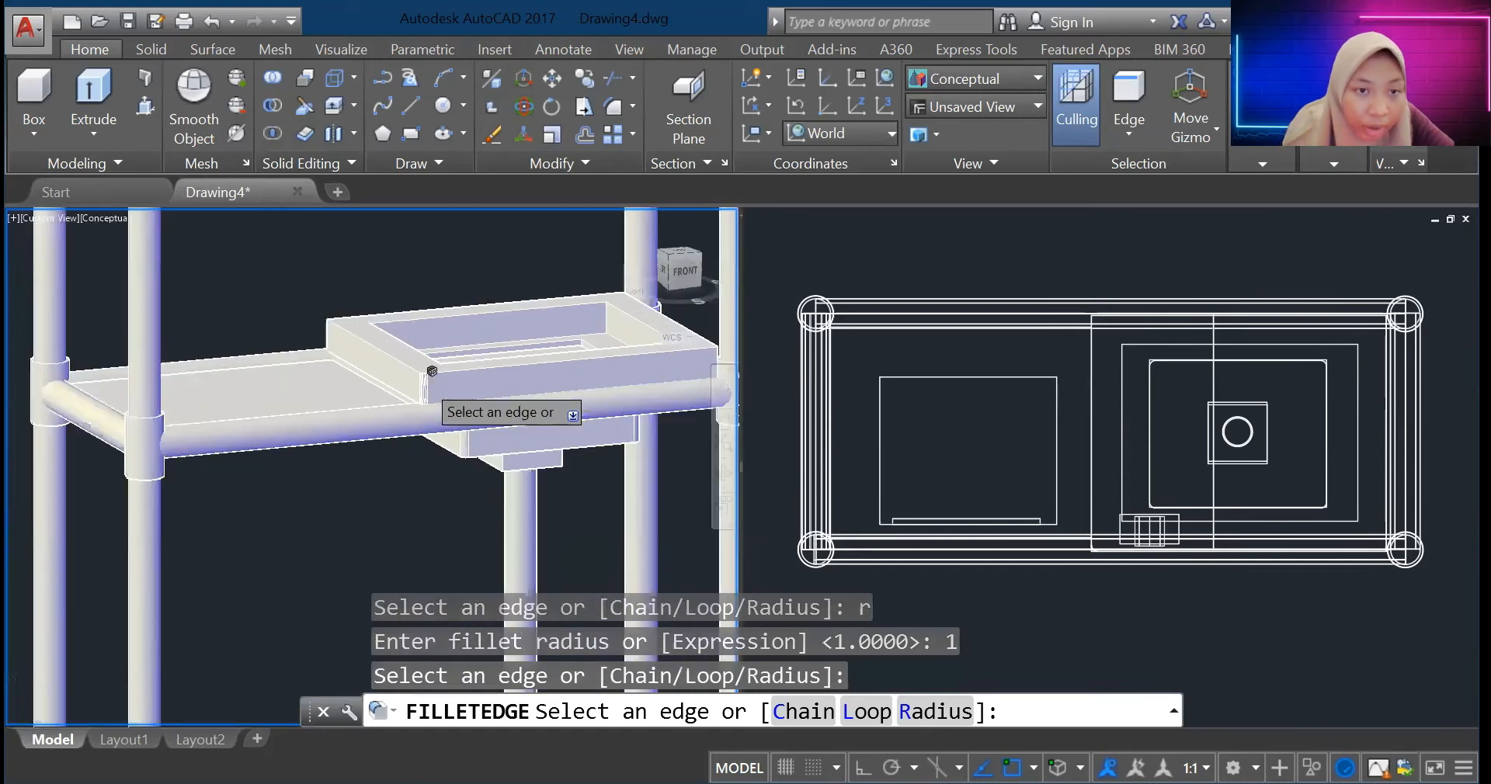
left_click(432, 372)
scroll(427, 364, "up", 5)
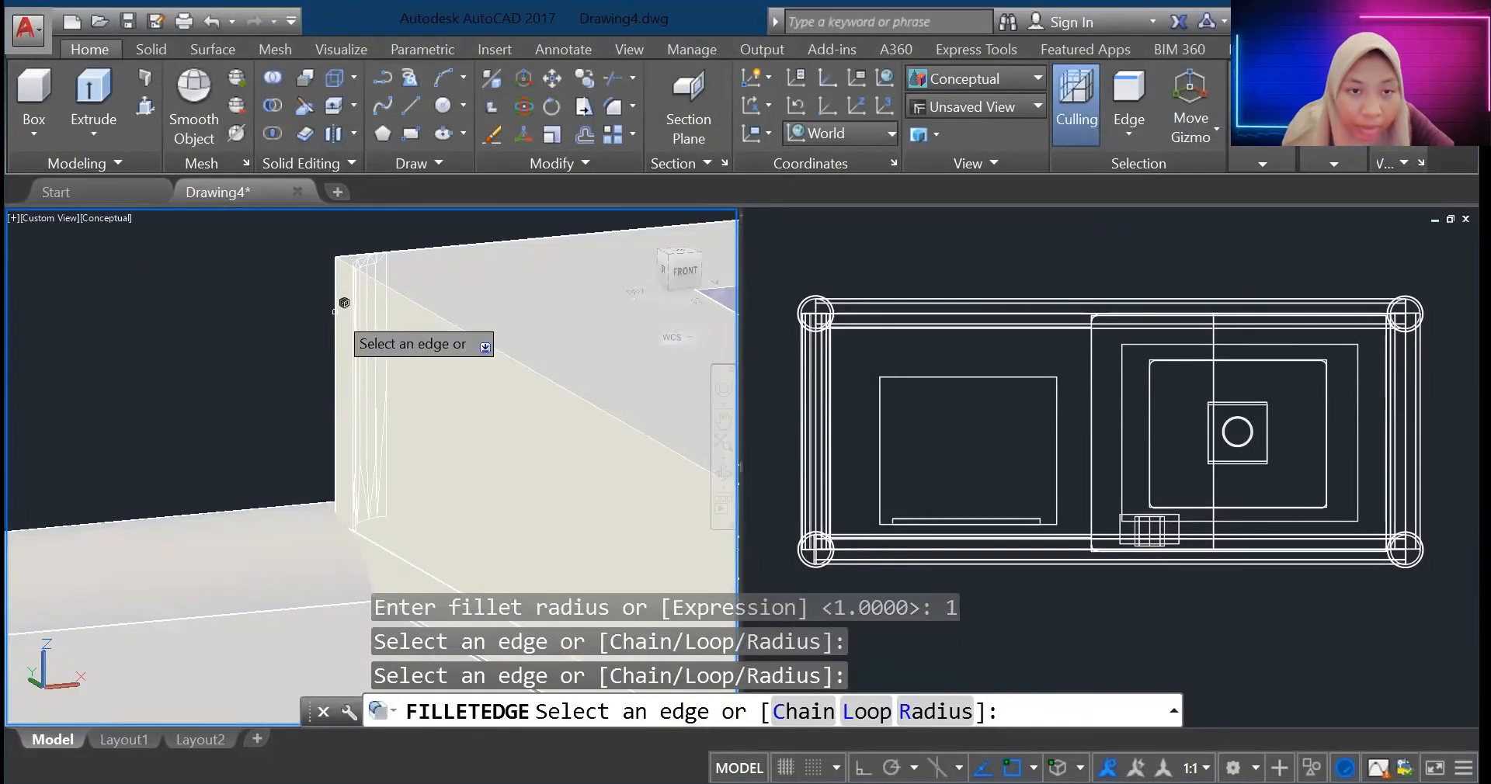
scroll(488, 349, "down", 3)
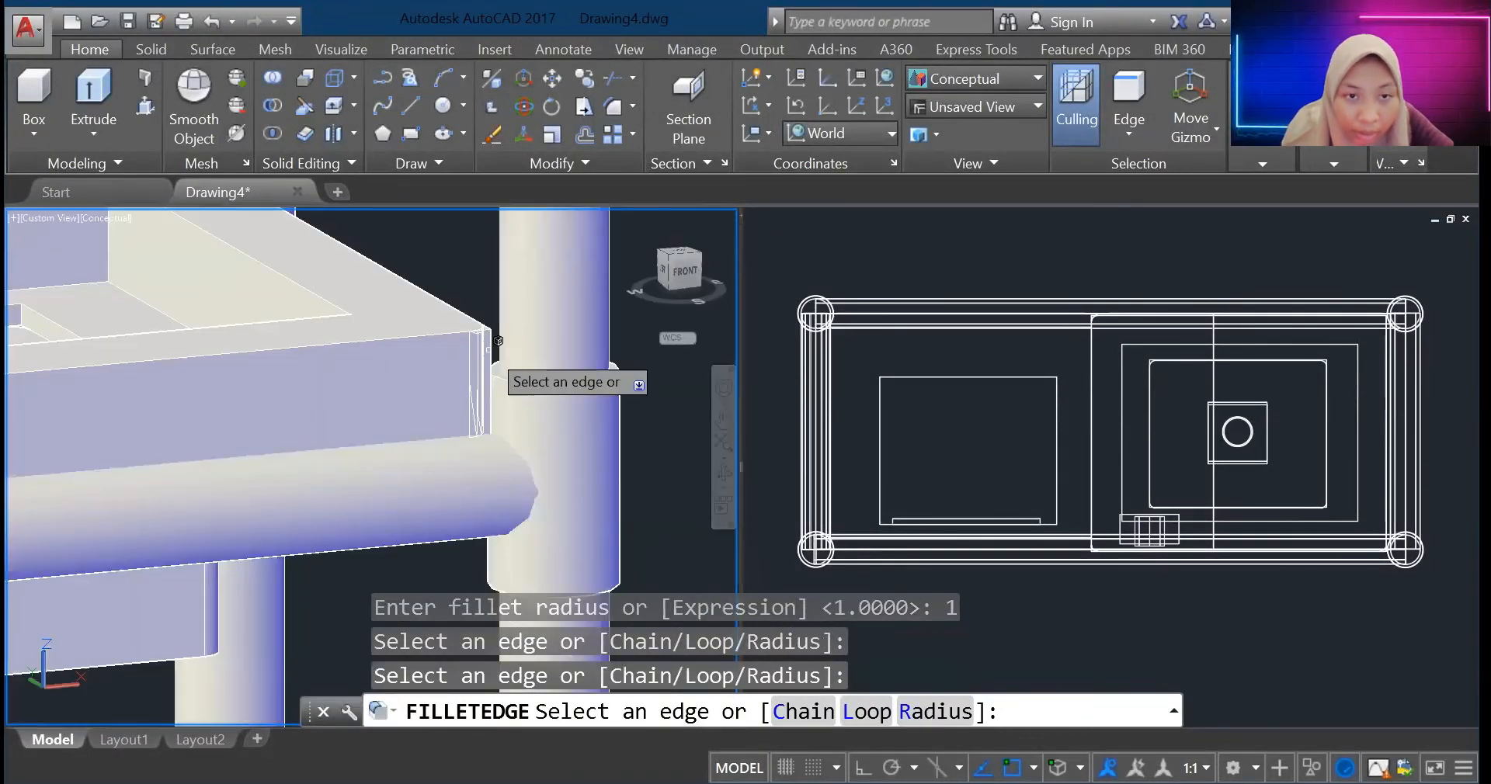
left_click(497, 340)
scroll(587, 371, "up", 3)
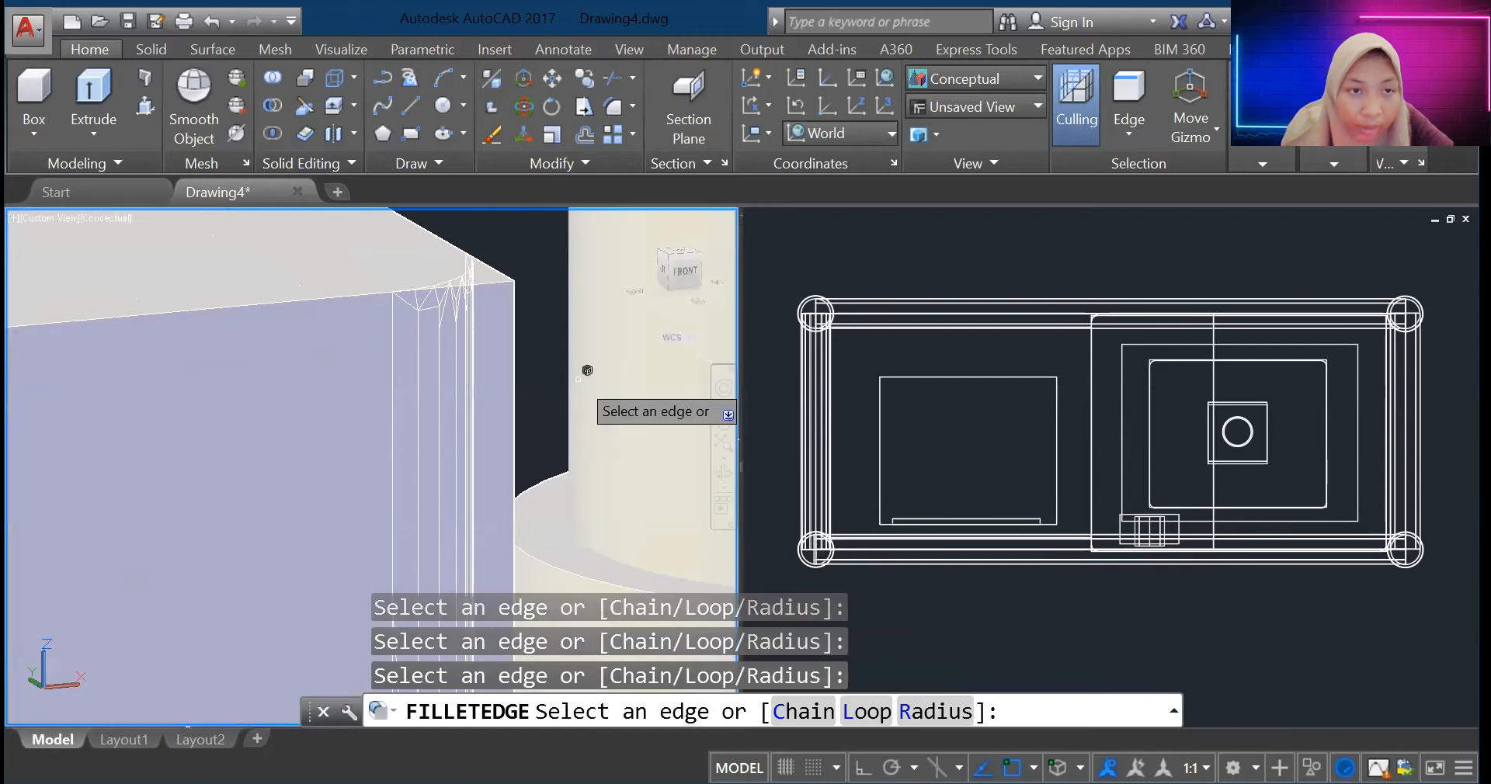
scroll(264, 249, "down", 5)
scroll(245, 221, "up", 4)
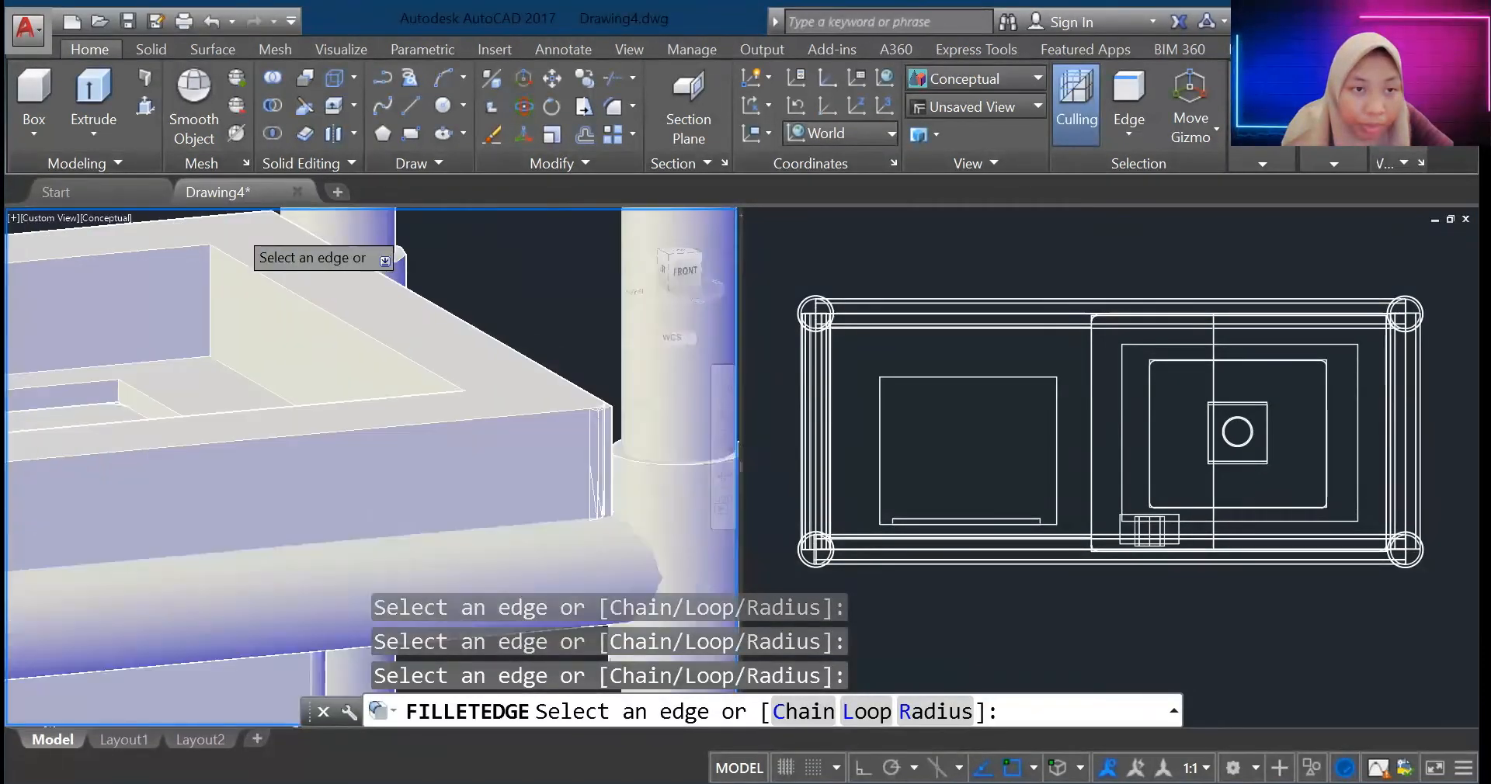
scroll(288, 534, "up", 4)
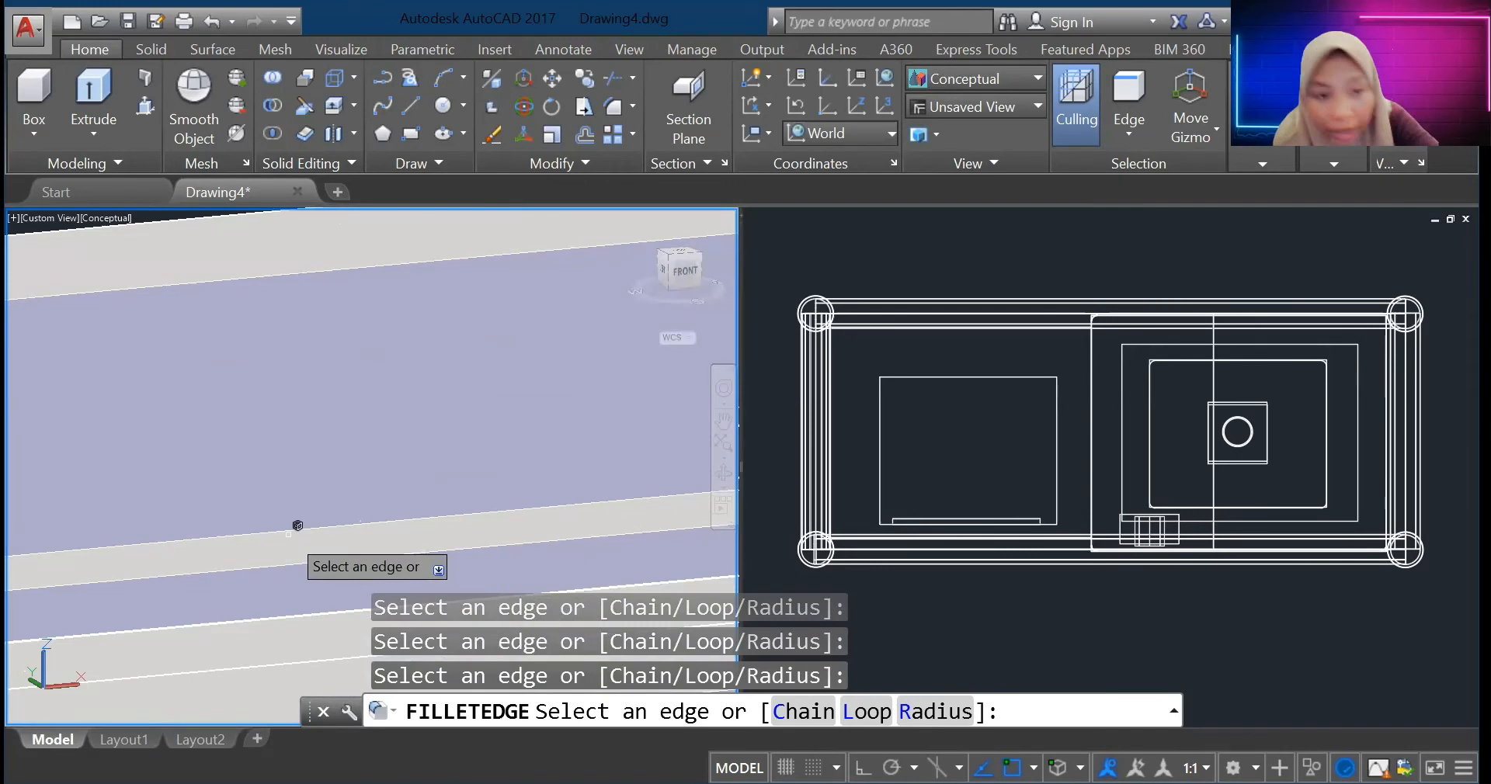
scroll(389, 548, "down", 4)
key("Return")
key("Return")
Step: Fillet the remaining outer vertical corner edge of the open box, working from the back of the frame
scroll(515, 561, "up", 3)
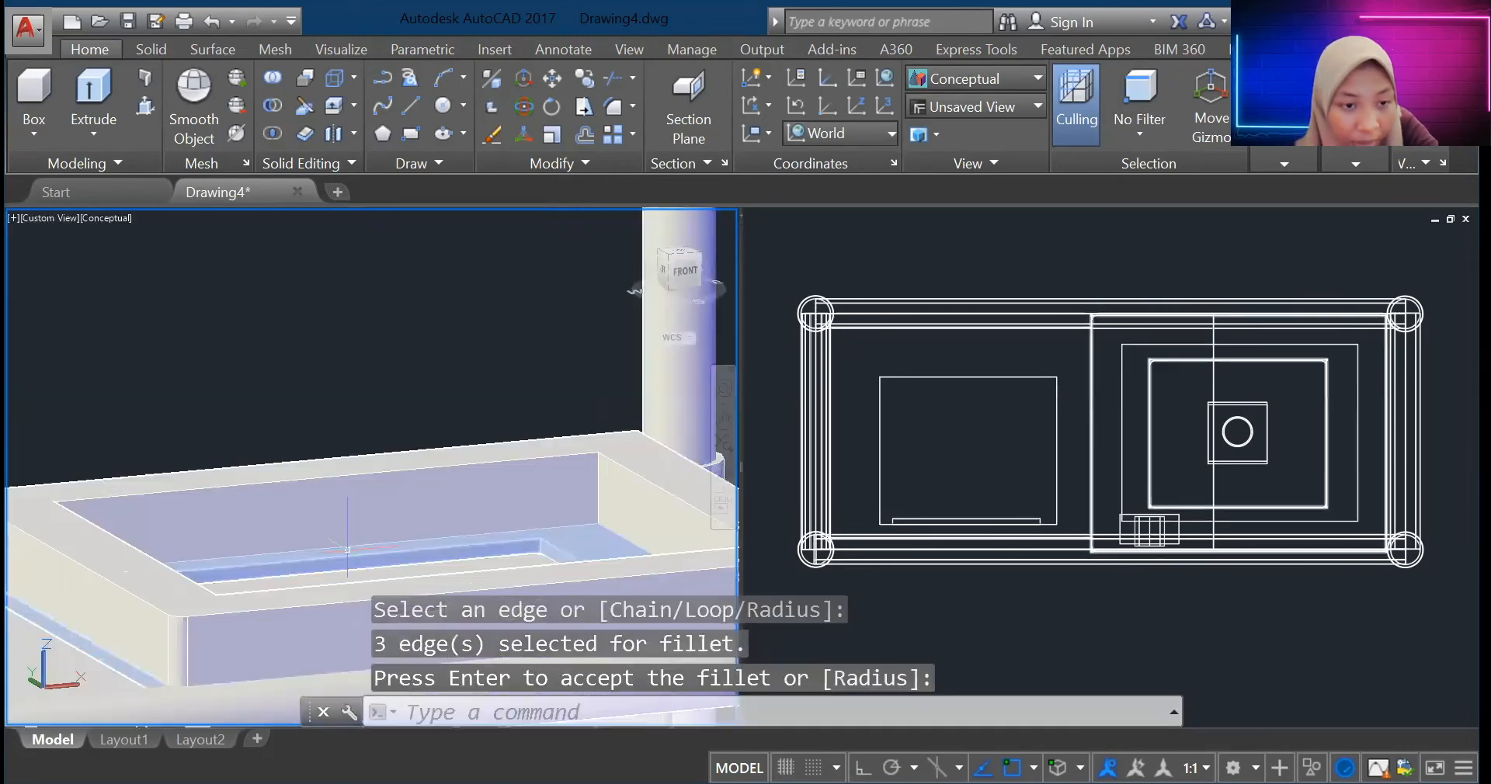
left_click(700, 278)
scroll(527, 497, "up", 4)
middle_click_drag(621, 505, 547, 522, "shift")
scroll(121, 326, "down", 3)
type("Fillete")
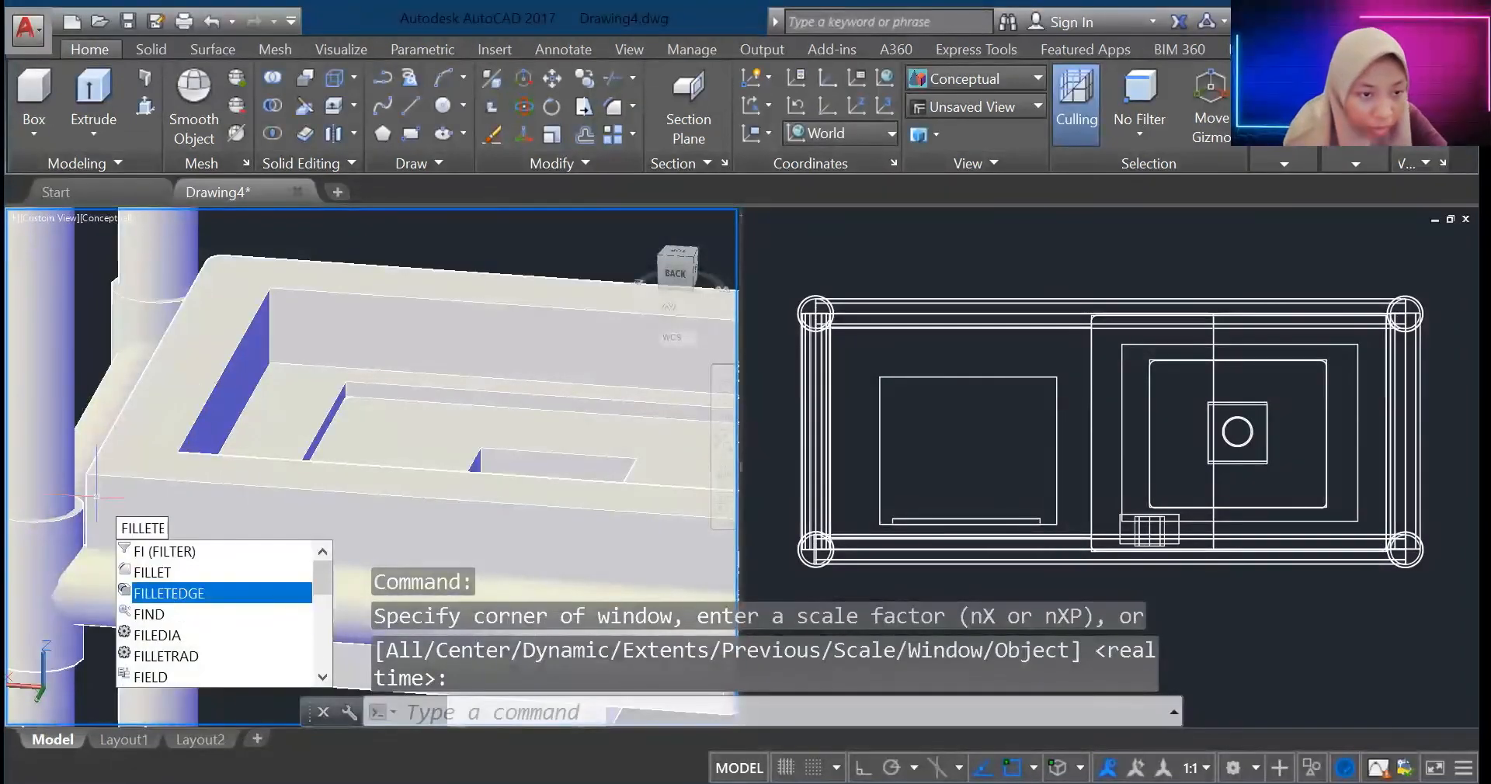
key("Return")
scroll(280, 310, "down", 4)
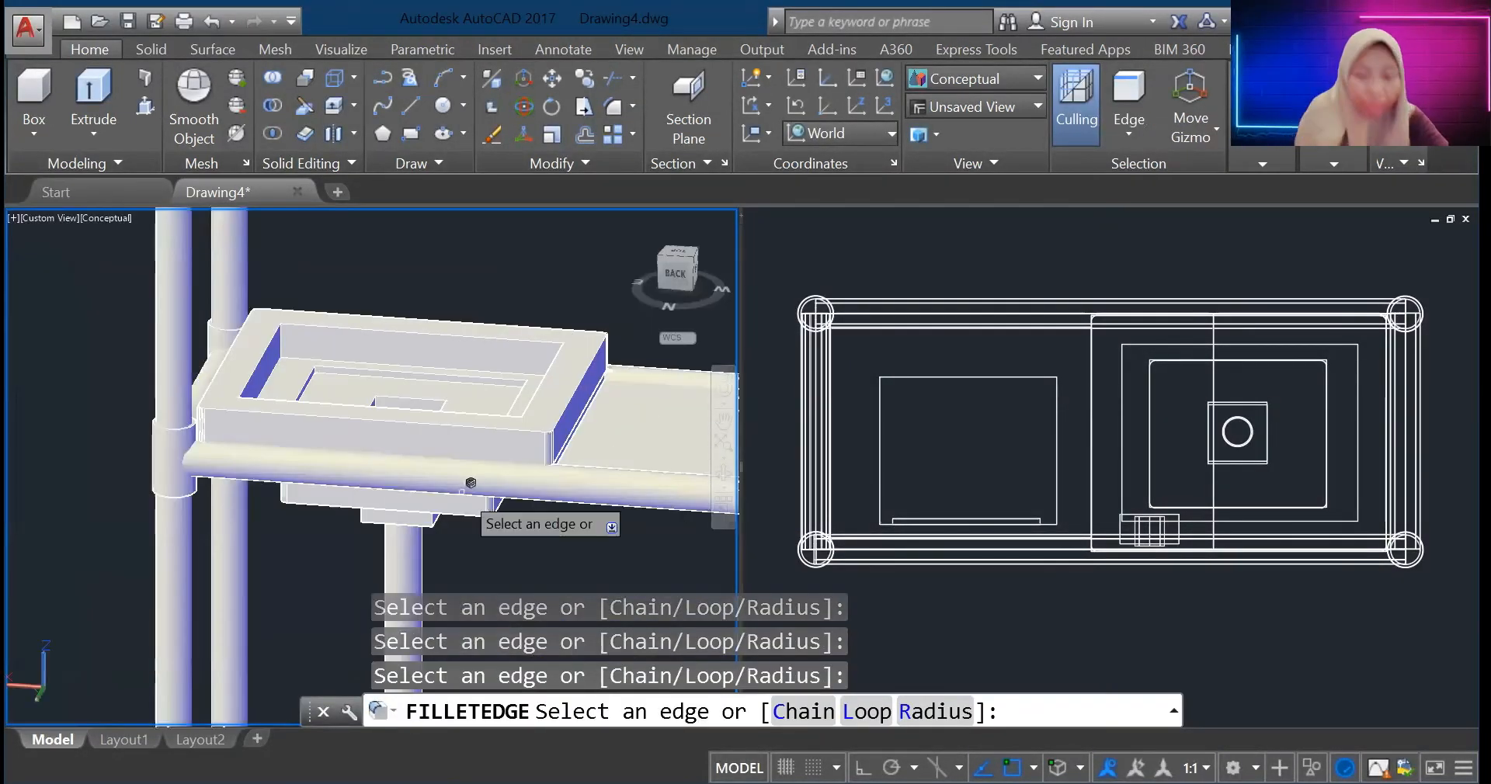
left_click(472, 492)
key("Return")
Step: Orbit back to the front of the frame and examine the filleted open box
scroll(471, 492, "up", 3)
left_click(723, 473)
left_click_drag(699, 466, 516, 412)
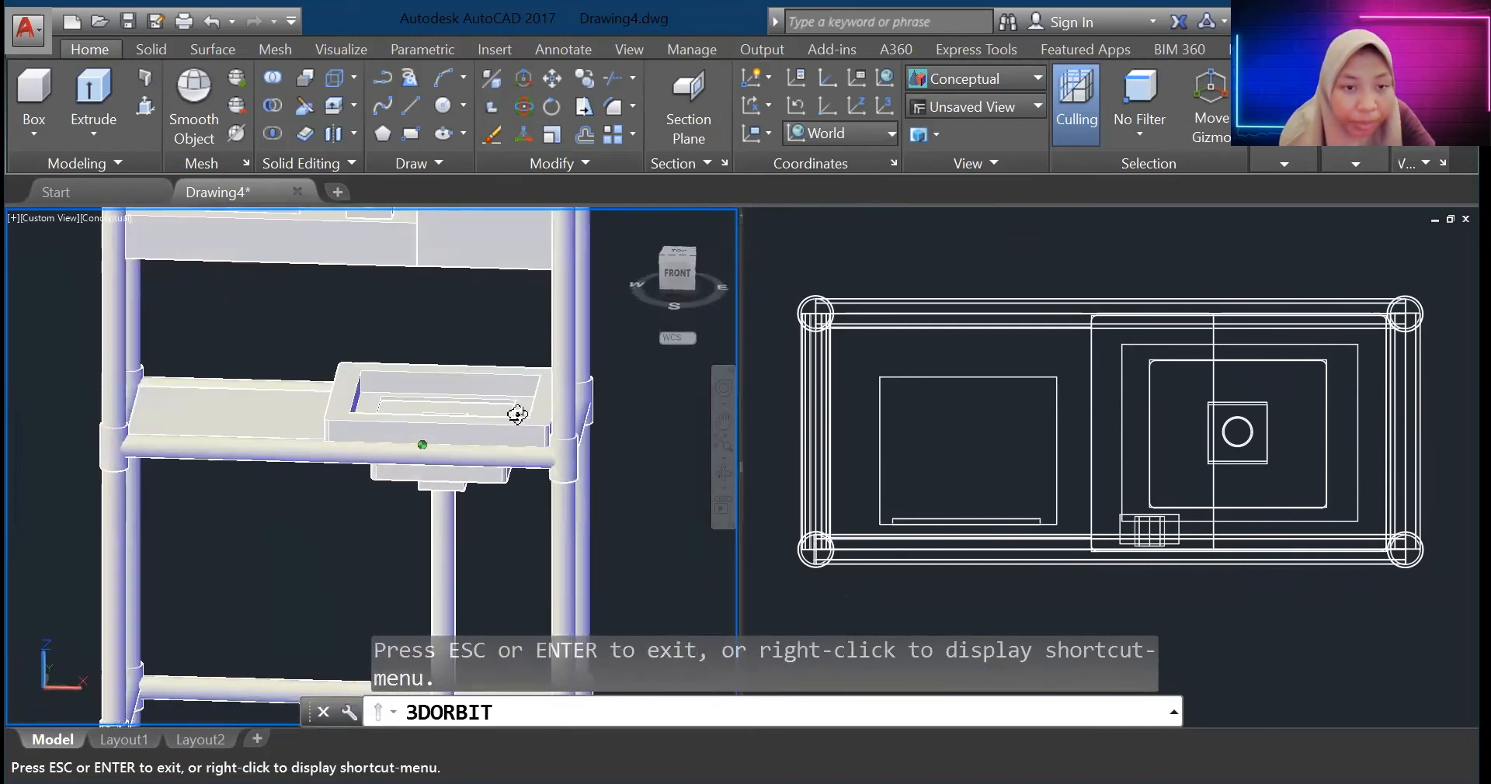
scroll(366, 376, "up", 8)
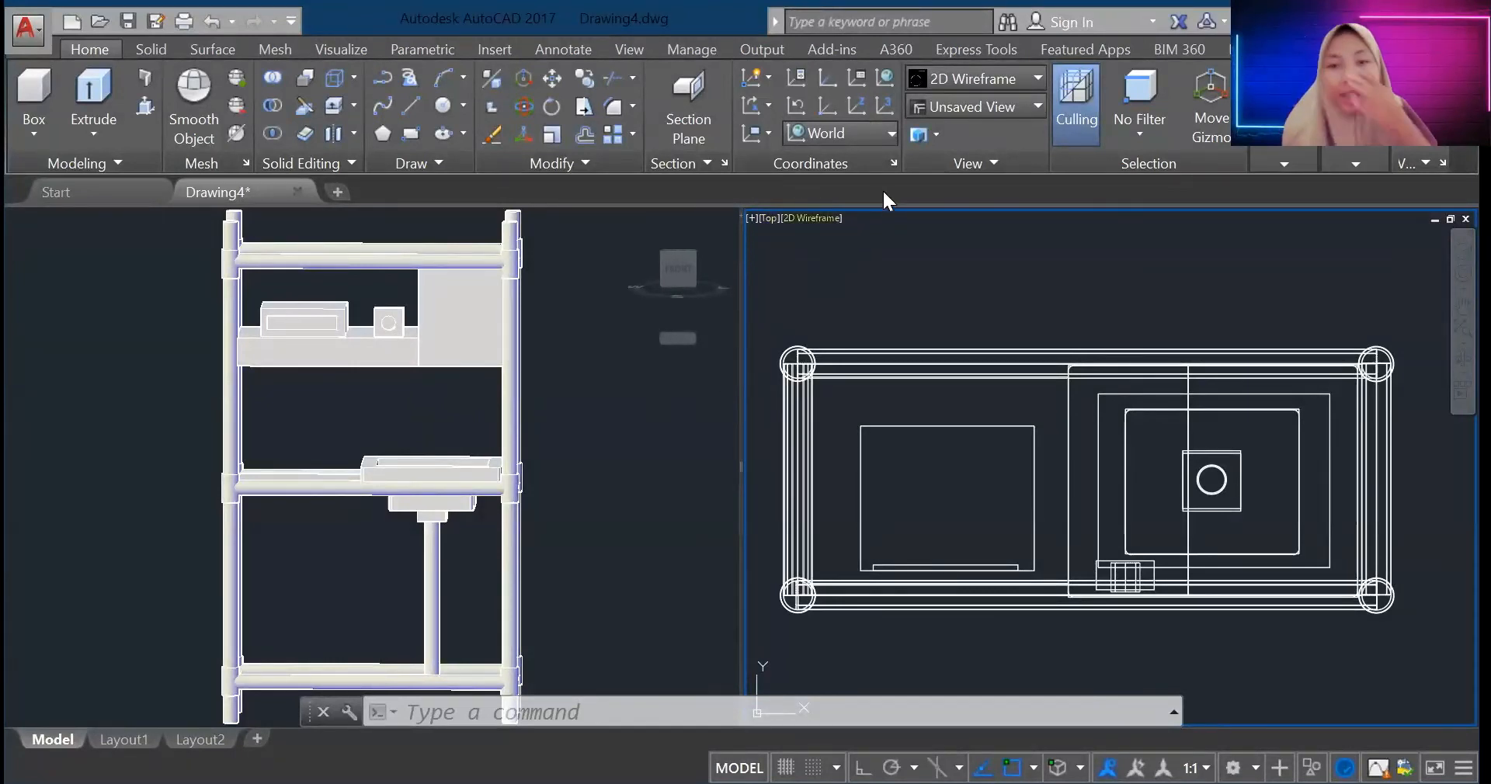
Step: Switch the 3D viewport of the frame from Conceptual to the Realistic visual style
left_click(626, 338)
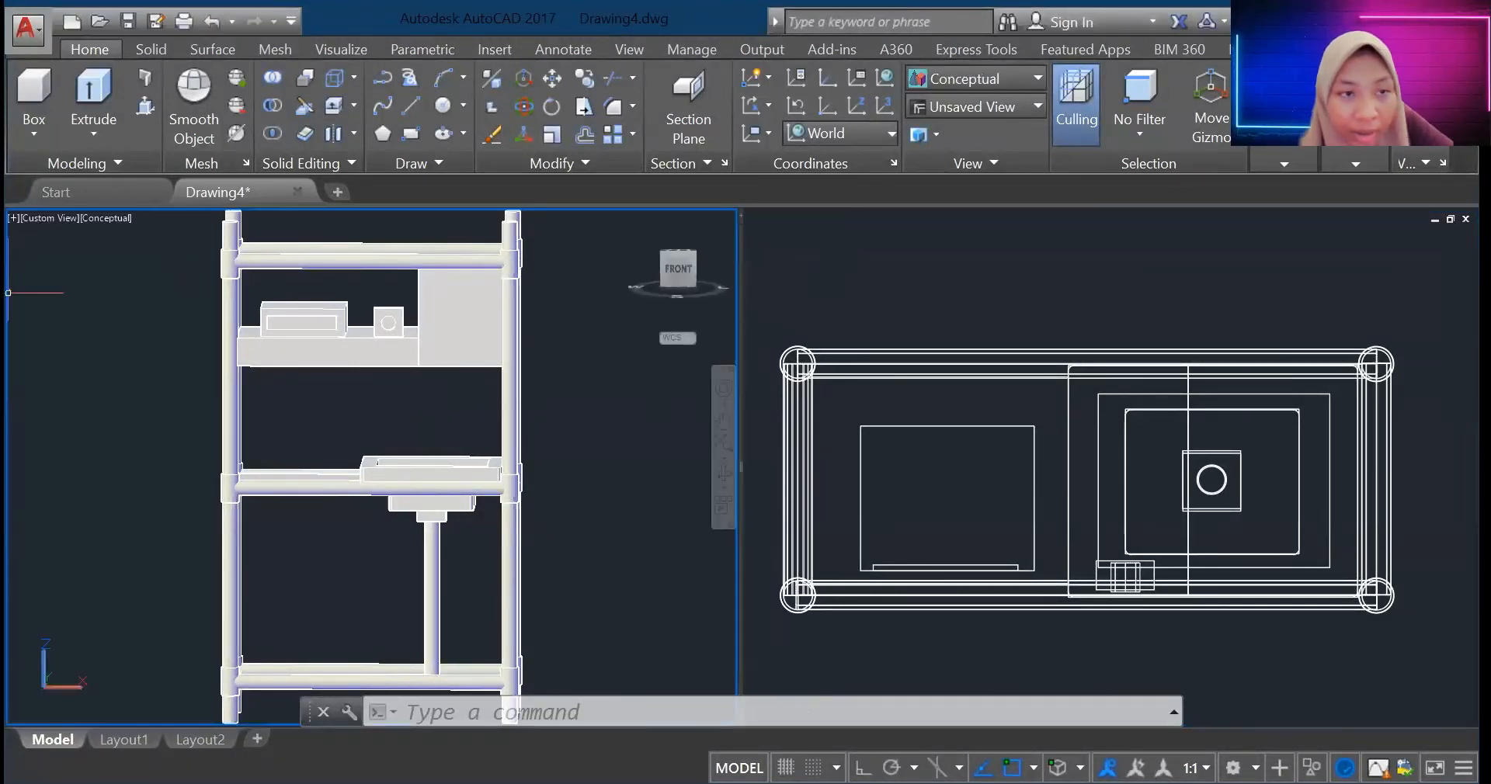
left_click(116, 223)
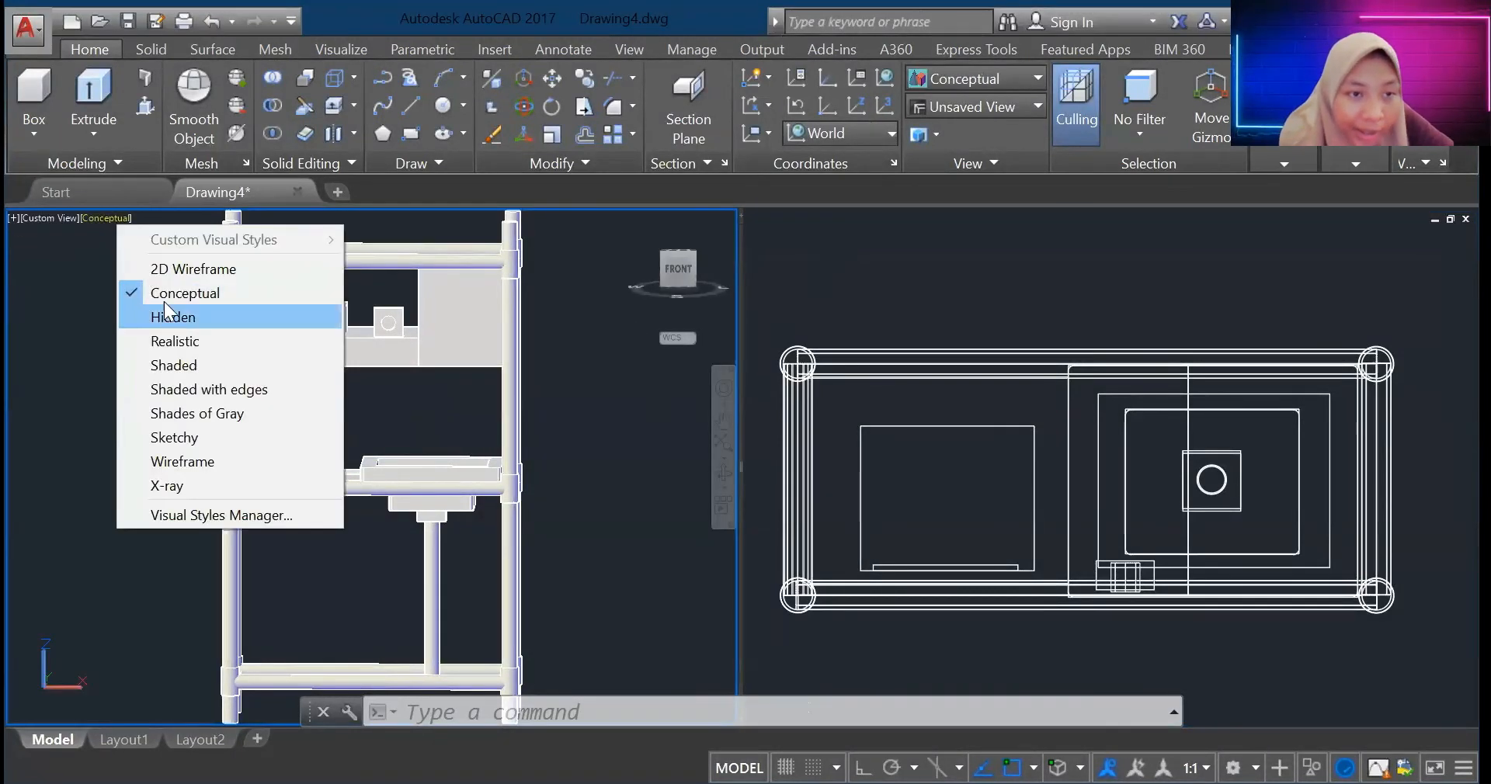
left_click(174, 342)
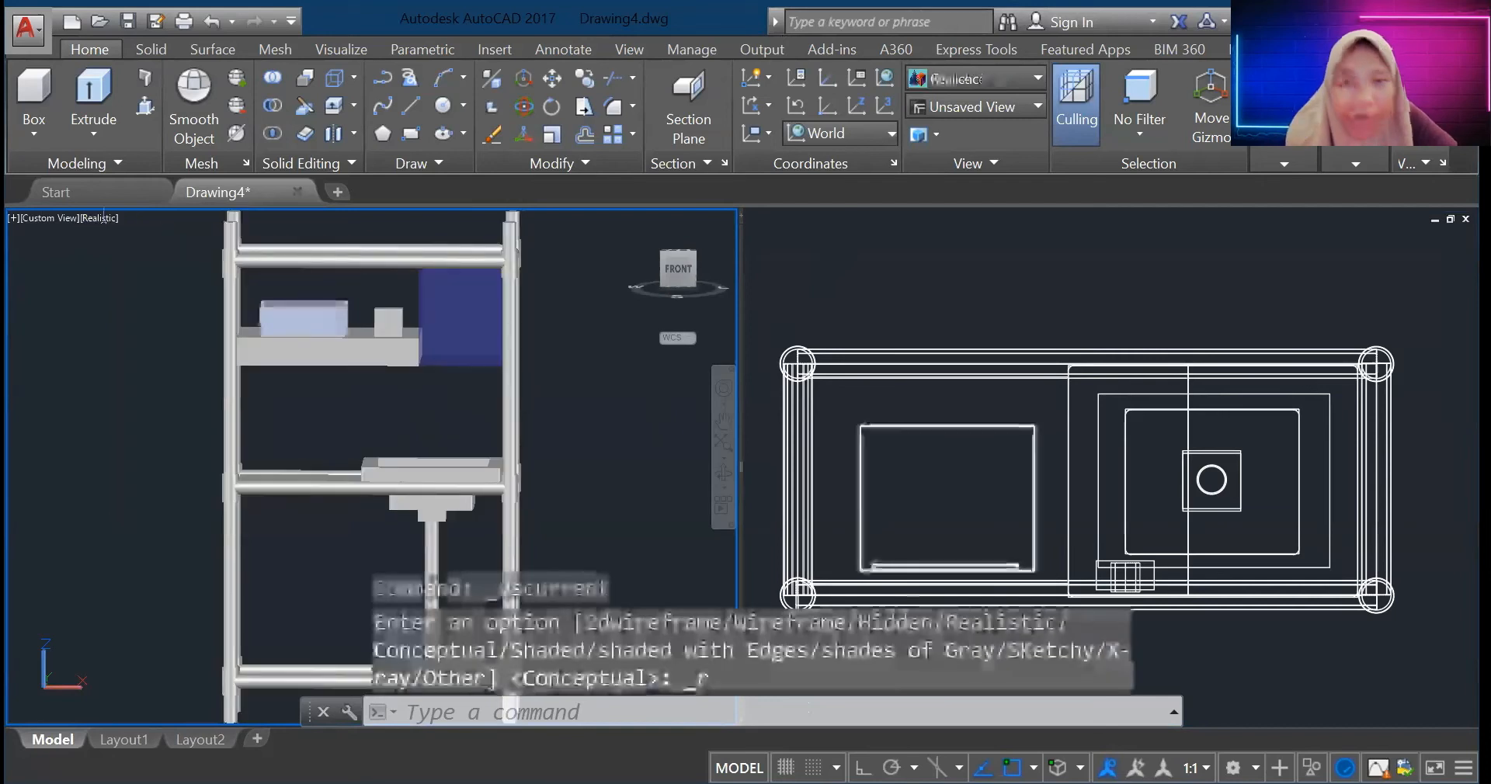
scroll(481, 373, "up", 3)
scroll(451, 466, "down", 3)
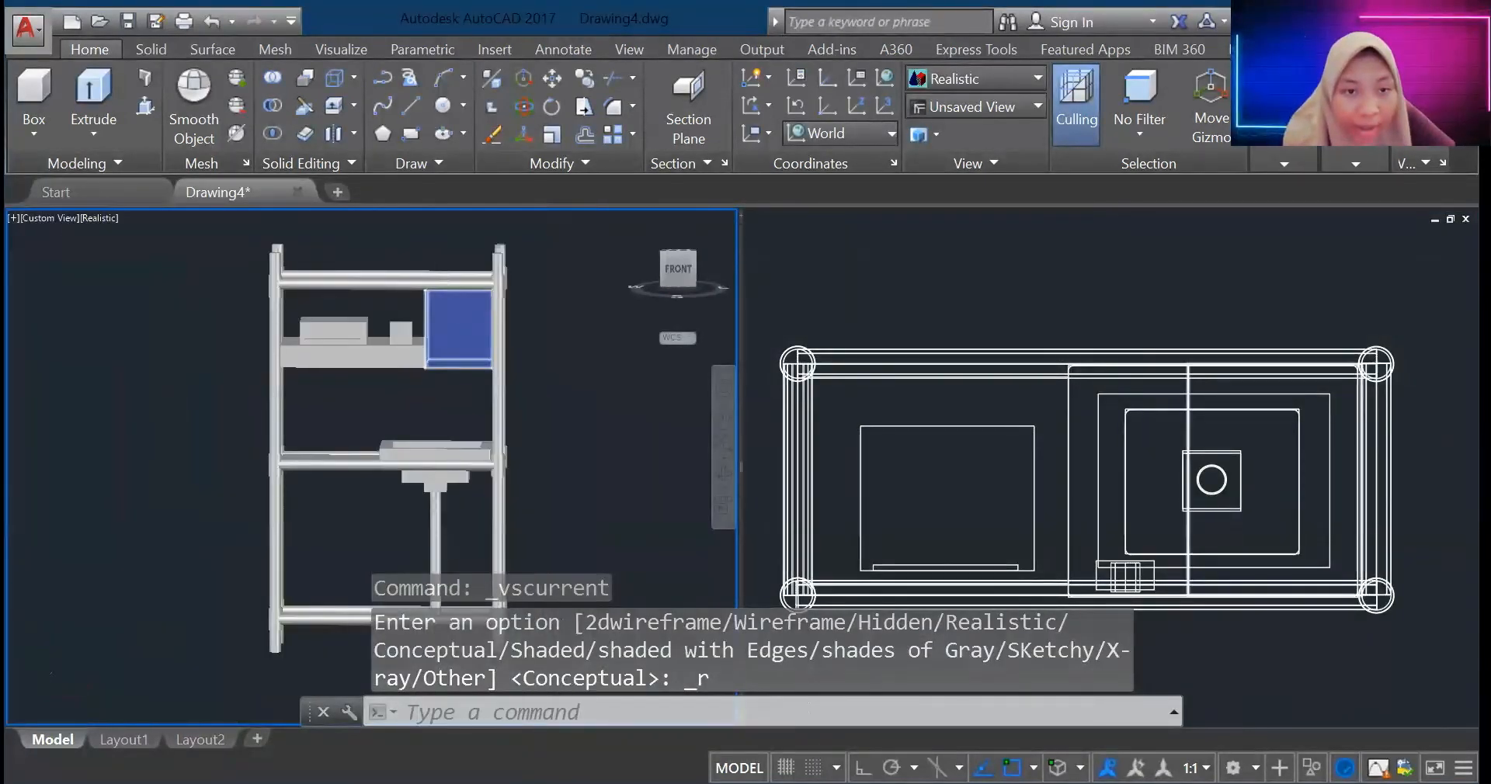
scroll(466, 404, "up", 3)
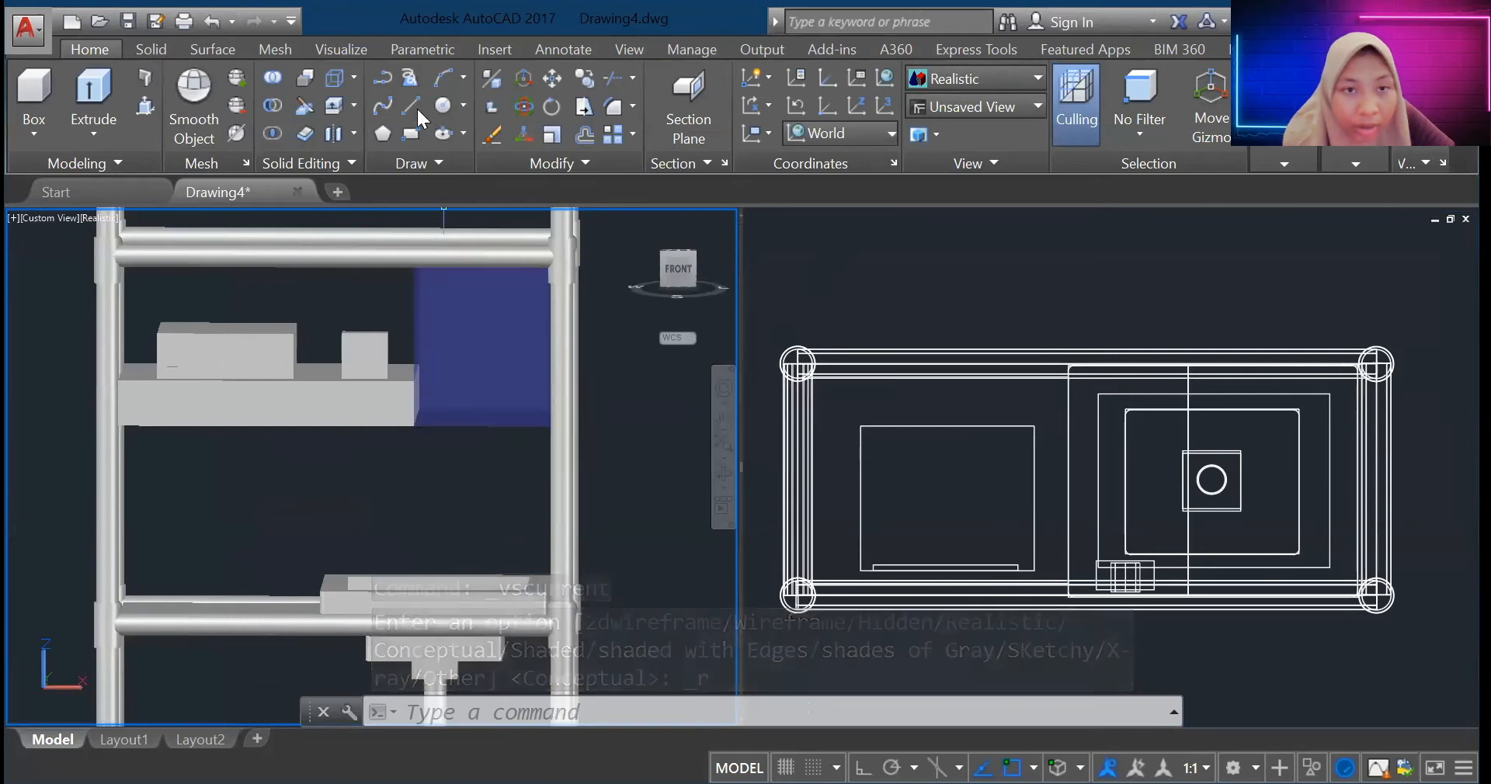
Step: Open the Materials Browser and apply the Latex material from the Plastic library to the tall box on the upper shelf
left_click(630, 50)
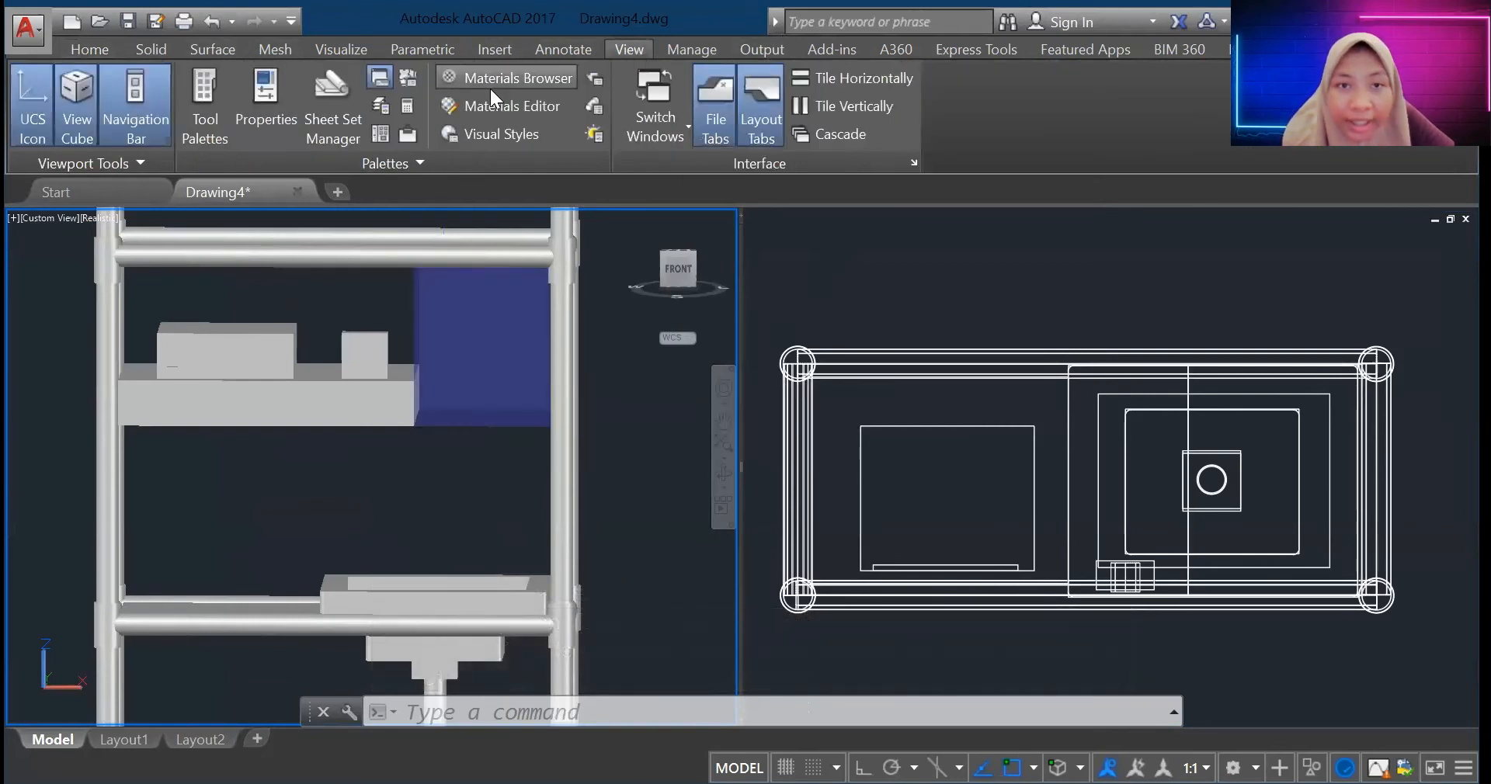
left_click(475, 78)
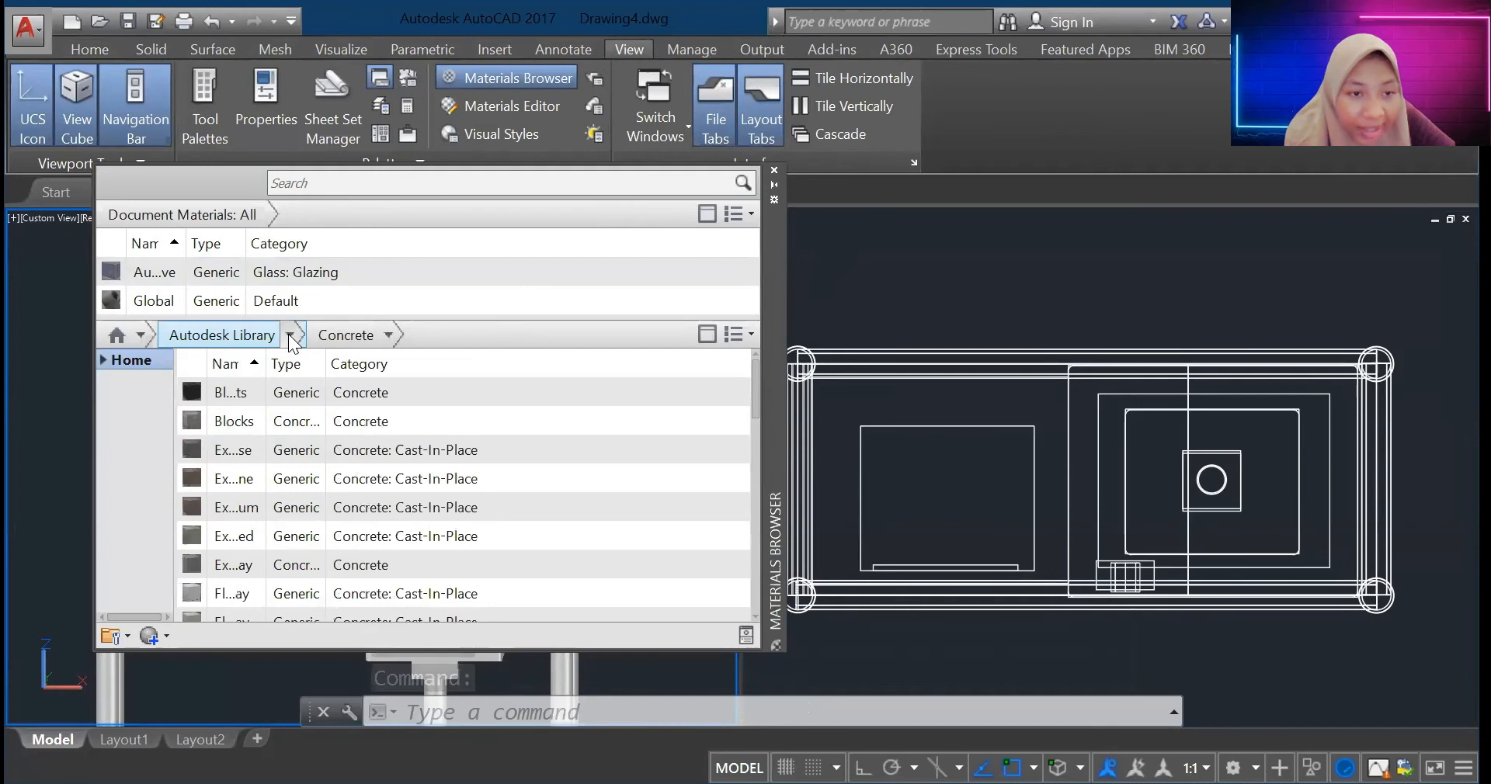
left_click(291, 334)
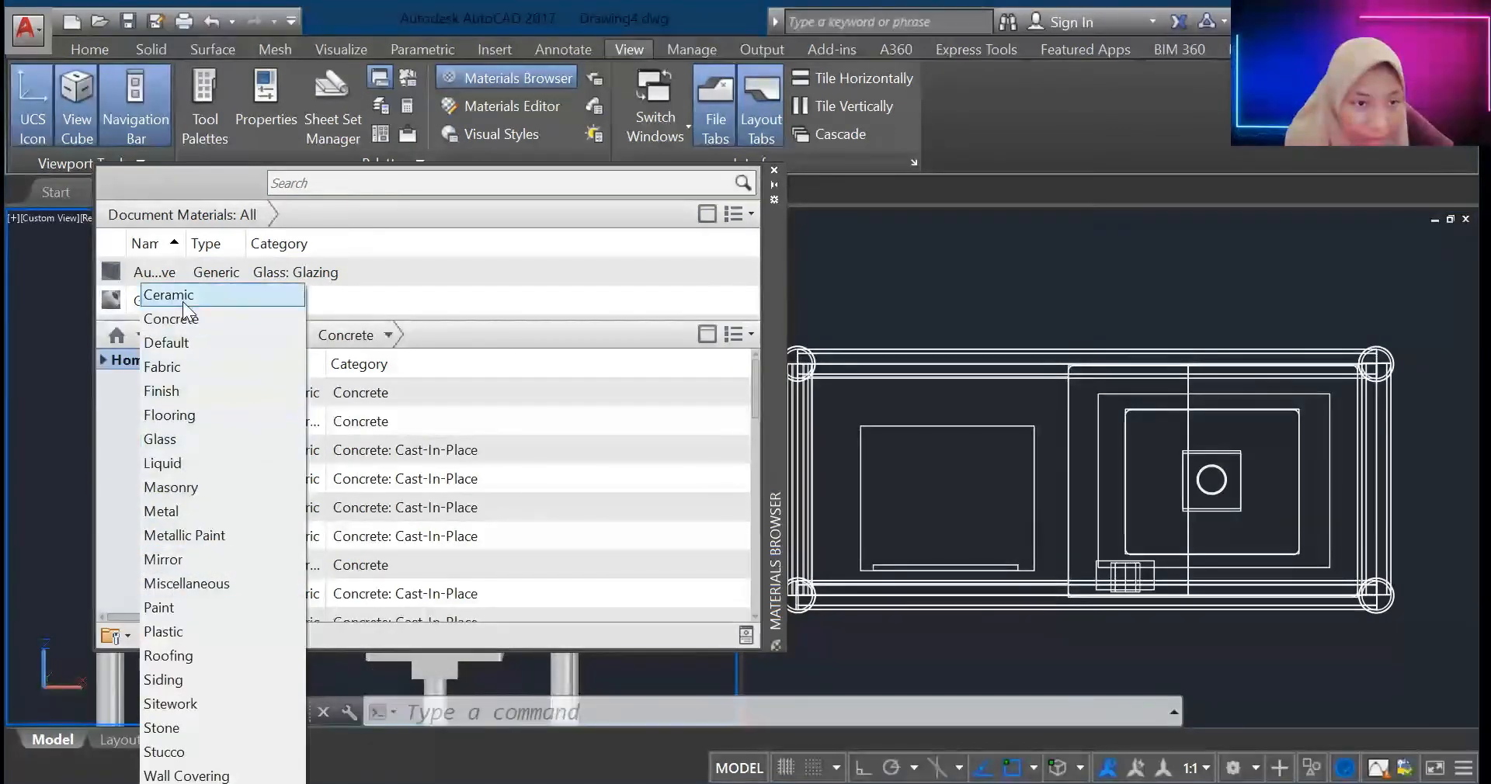
left_click(179, 635)
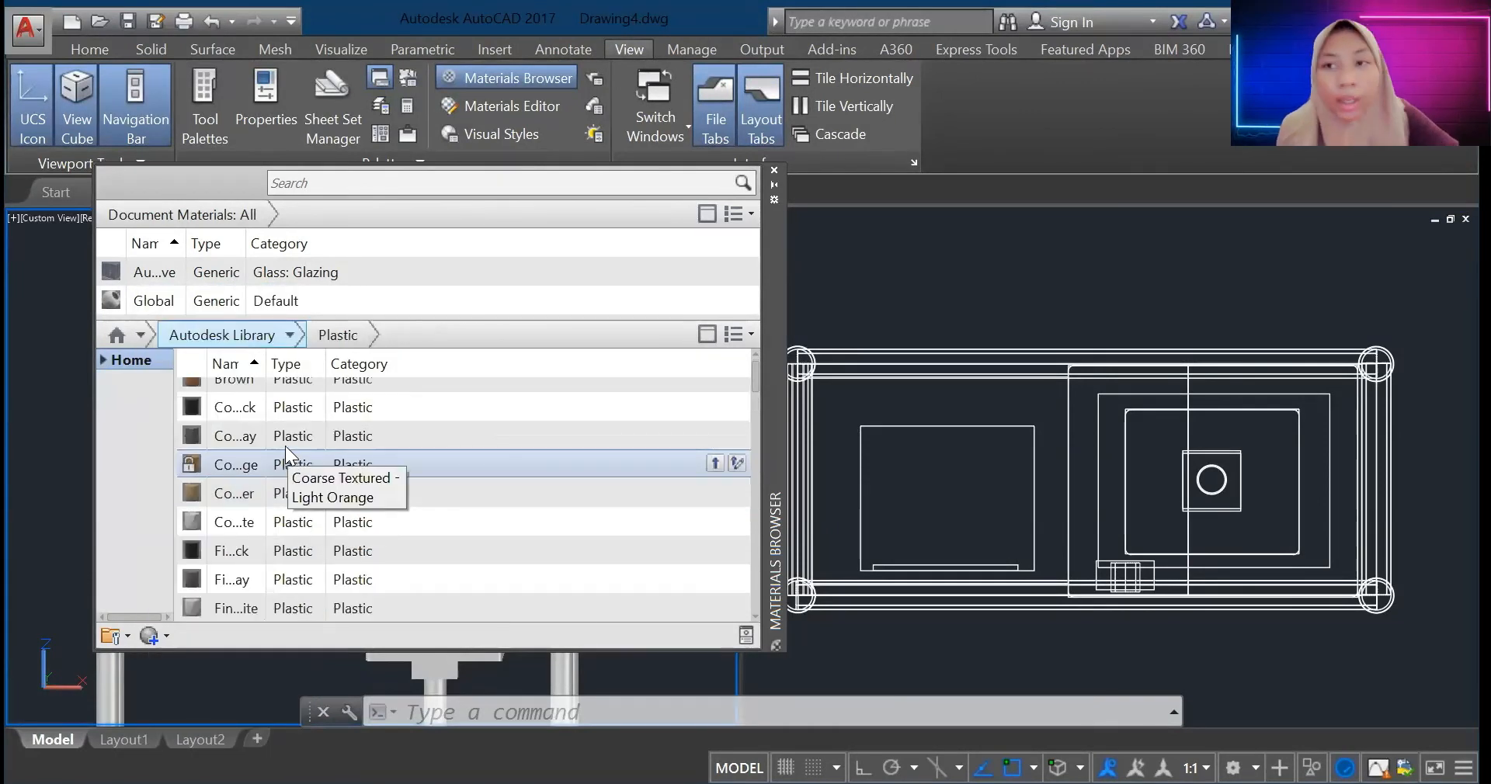
scroll(285, 445, "up", 1)
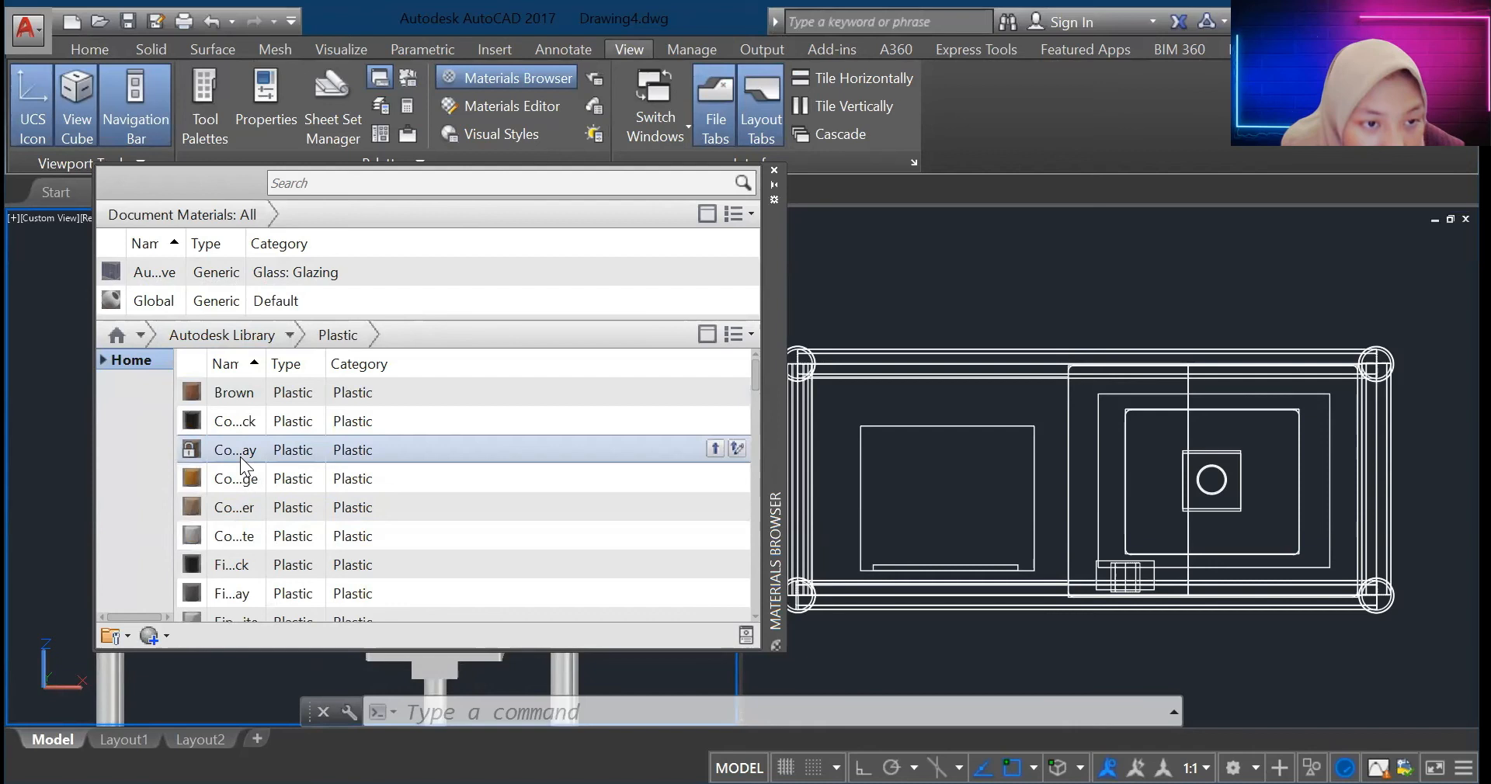
scroll(245, 559, "down", 3)
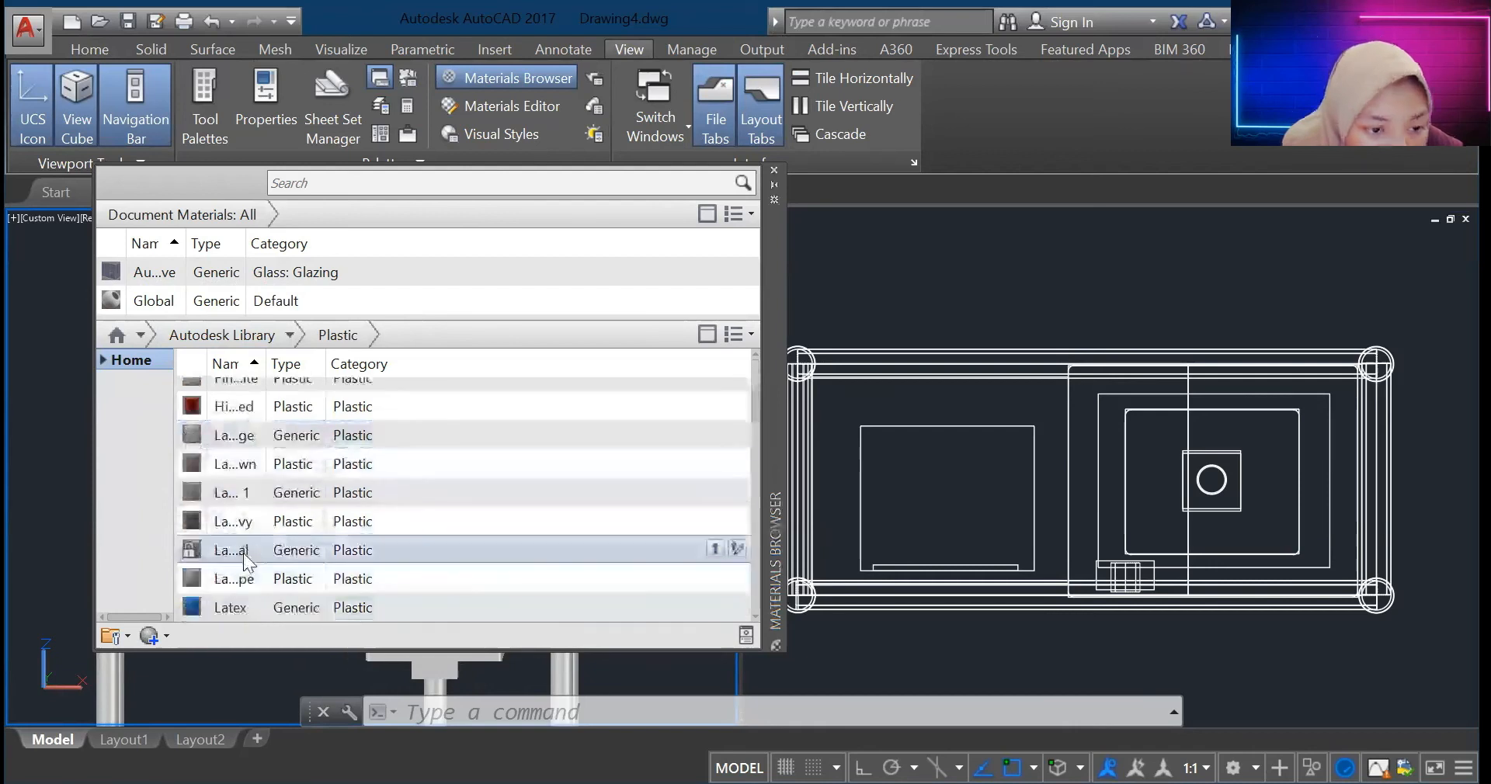
scroll(255, 548, "down", 2)
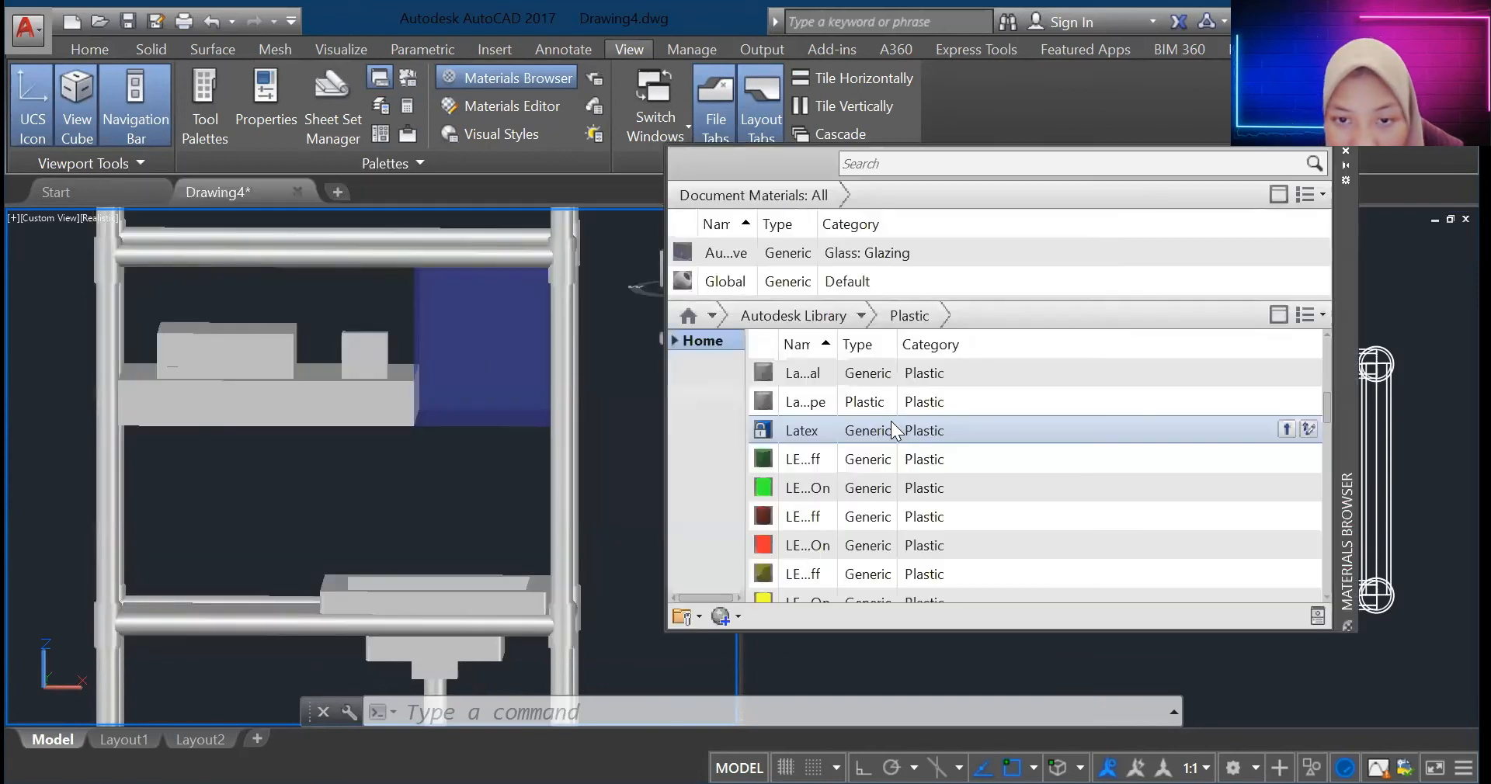
left_click_drag(870, 435, 497, 332)
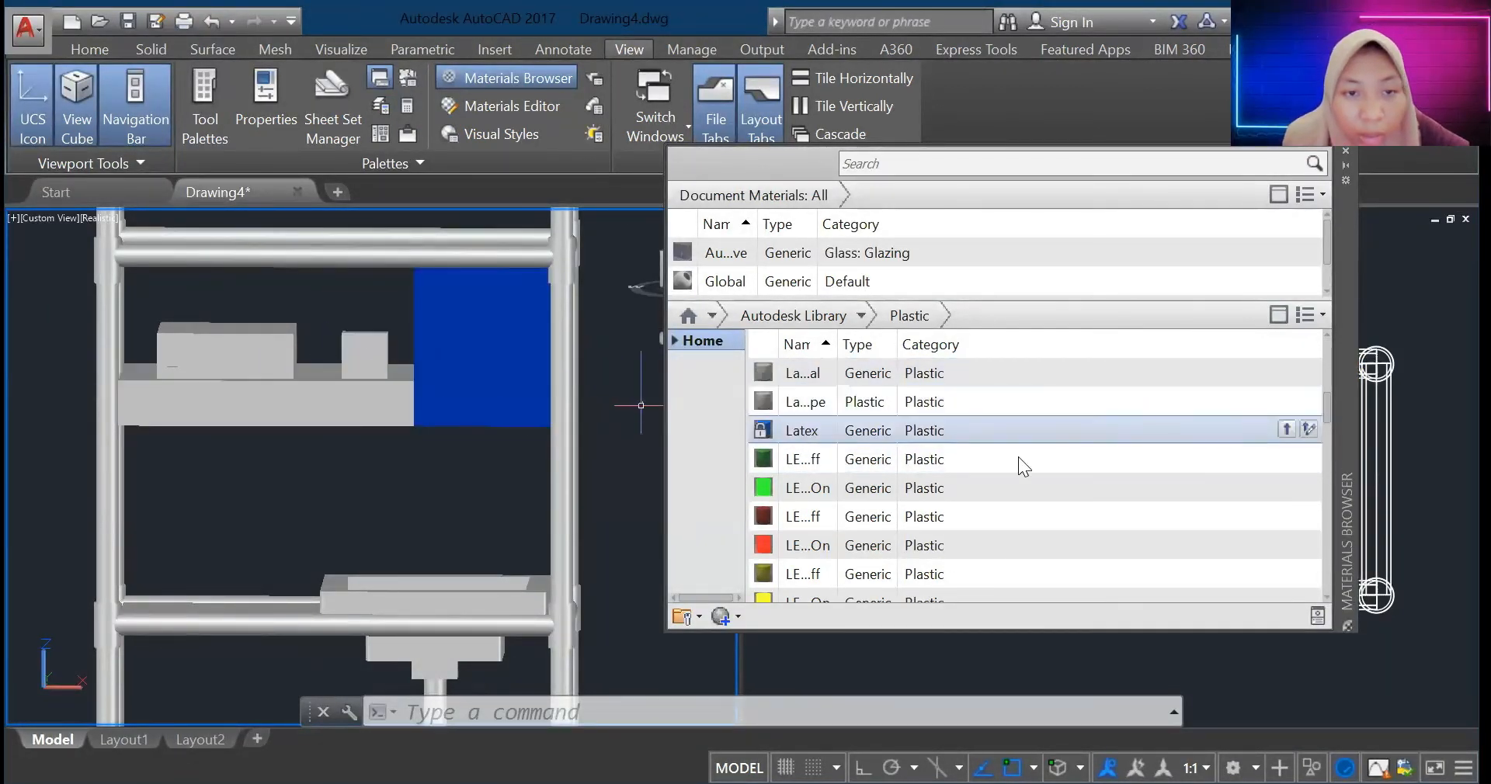
Step: Apply the Engine Turned steel material from the Metal library to the frame's vertical posts and horizontal shelf pipes
mouse_move(265, 408)
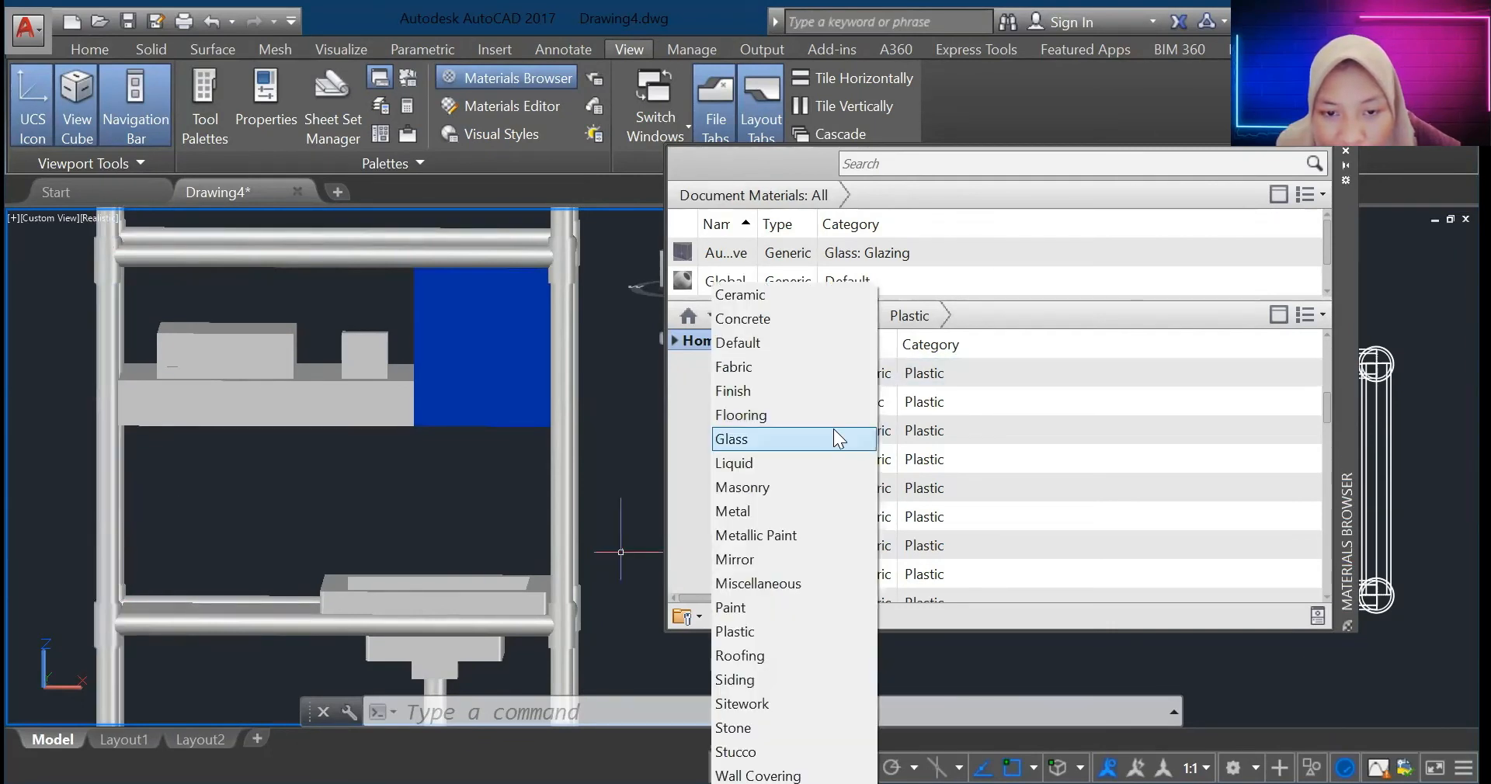
left_click(775, 727)
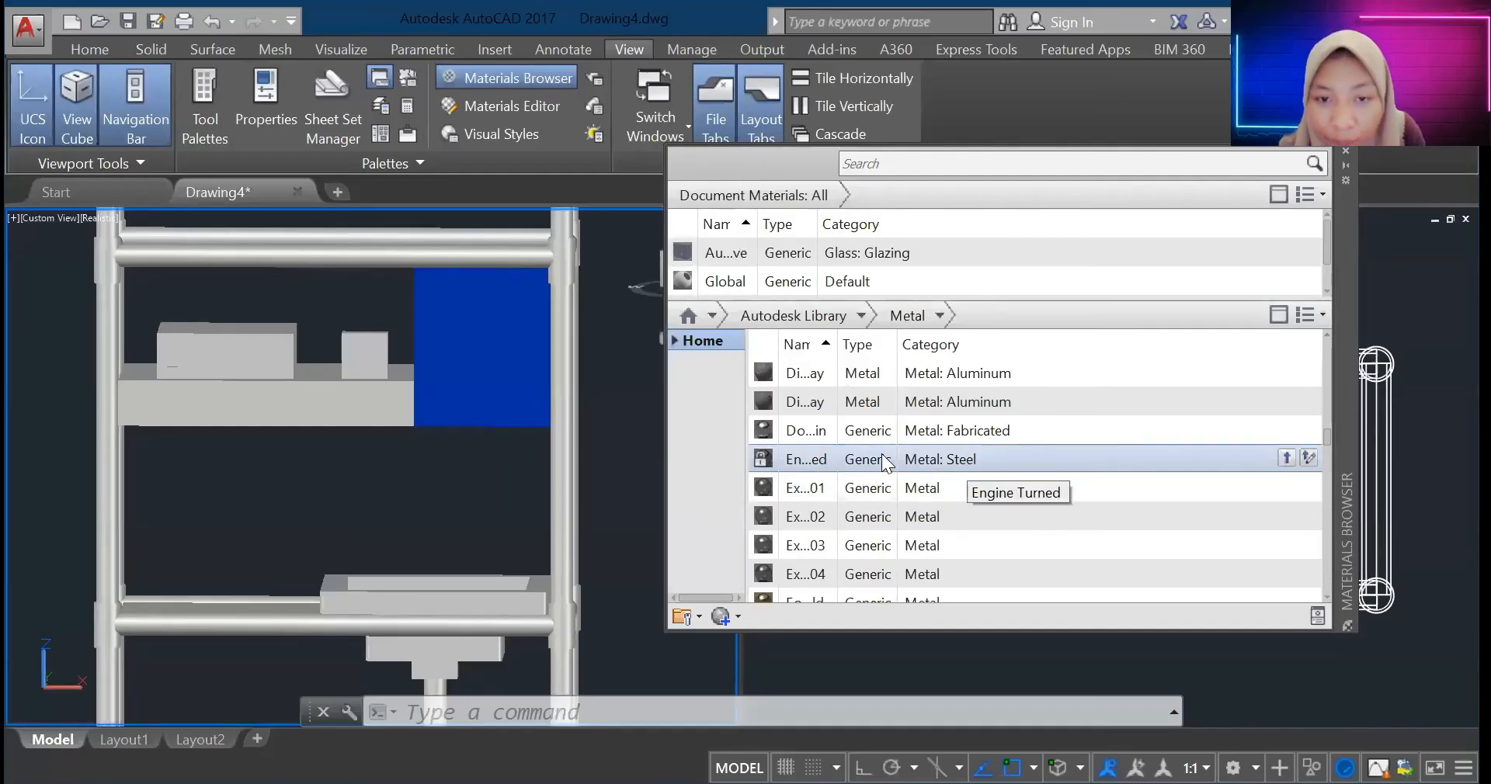
left_click_drag(955, 460, 565, 458)
left_click_drag(1002, 459, 108, 450)
left_click_drag(931, 459, 255, 559)
scroll(481, 534, "up", 1)
scroll(366, 440, "down", 4)
left_click_drag(943, 493, 330, 627)
scroll(521, 573, "down", 4)
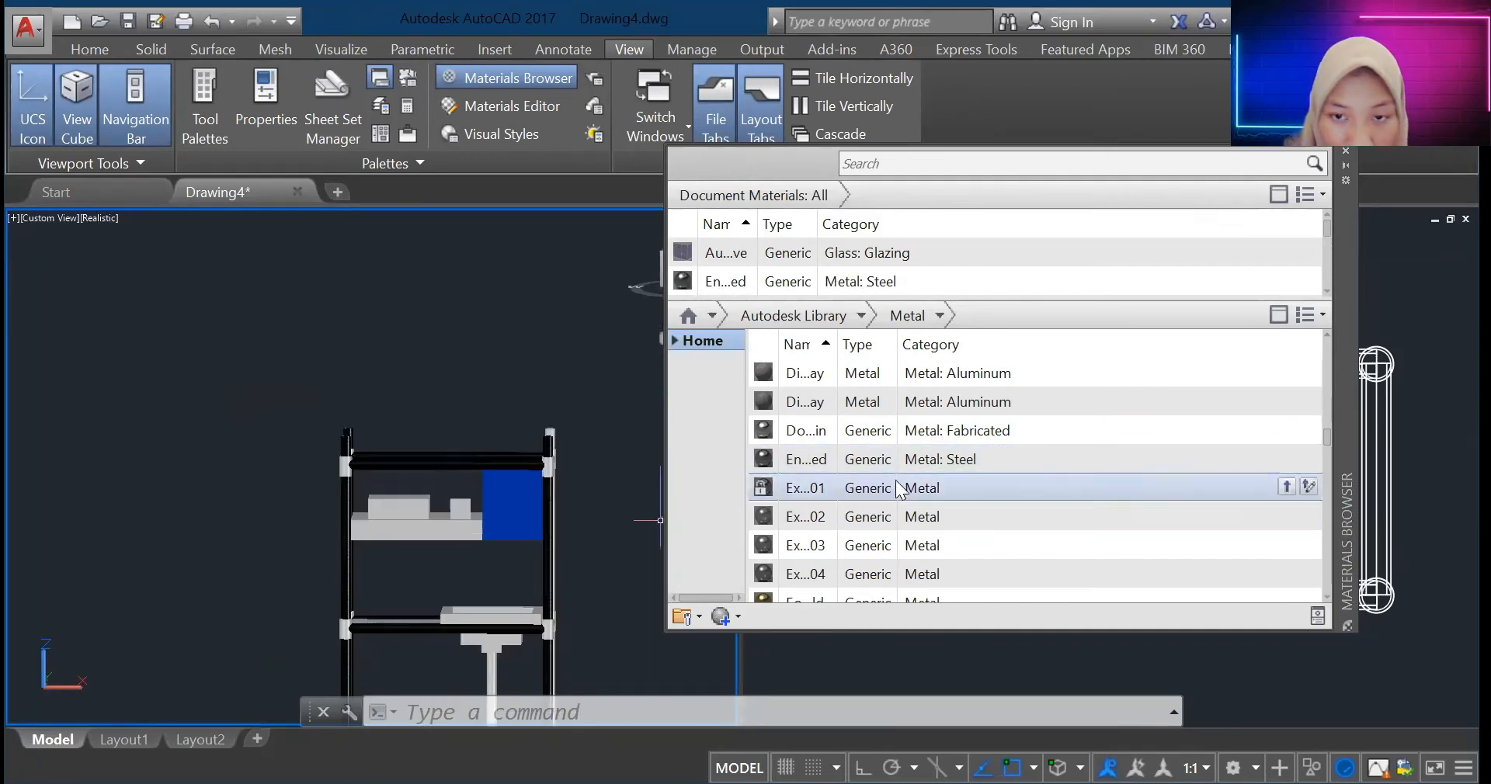
left_click_drag(899, 489, 554, 544)
scroll(465, 621, "up", 6)
scroll(649, 426, "down", 5)
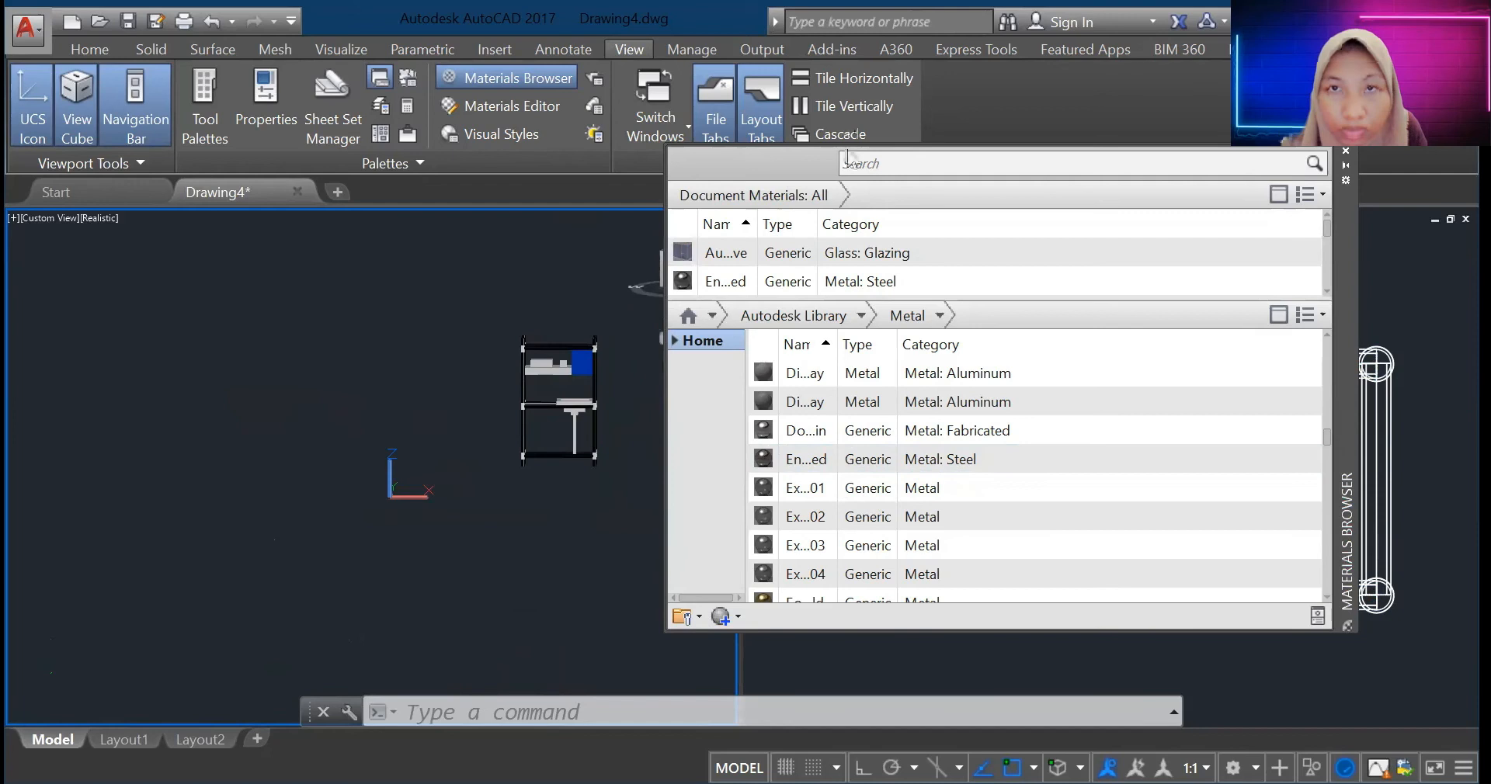
Step: Move the Materials Browser aside and apply a dark steel material to a left pipe-joint collar in the front view
left_click_drag(1346, 333, 1378, 401)
left_click(678, 268)
scroll(85, 535, "down", 4)
scroll(179, 516, "up", 3)
scroll(31, 583, "down", 4)
scroll(48, 495, "up", 10)
scroll(1068, 550, "down", 3)
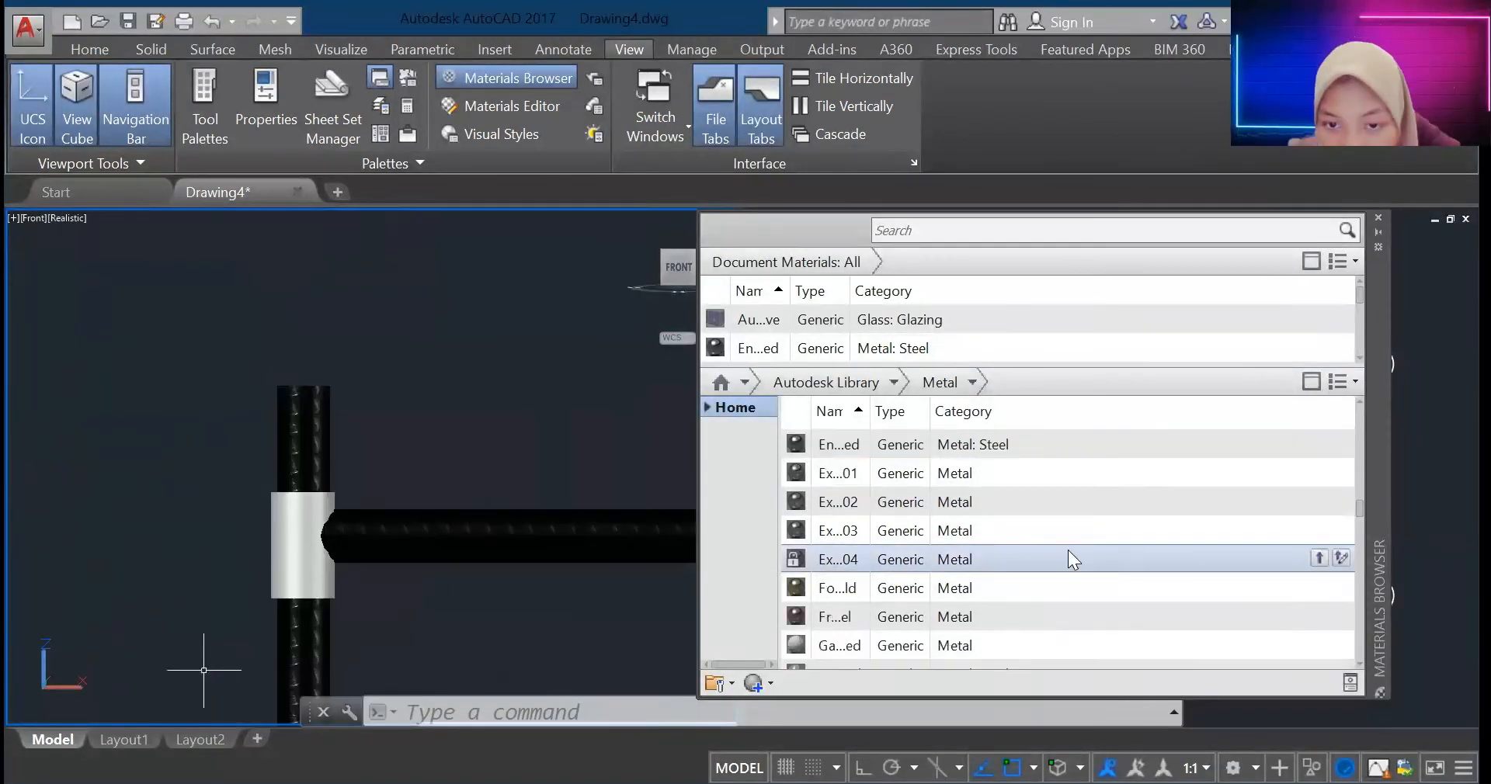
left_click_drag(1062, 513, 305, 543)
scroll(412, 532, "down", 4)
scroll(506, 506, "up", 5)
scroll(828, 610, "down", 1)
left_click_drag(834, 631, 440, 516)
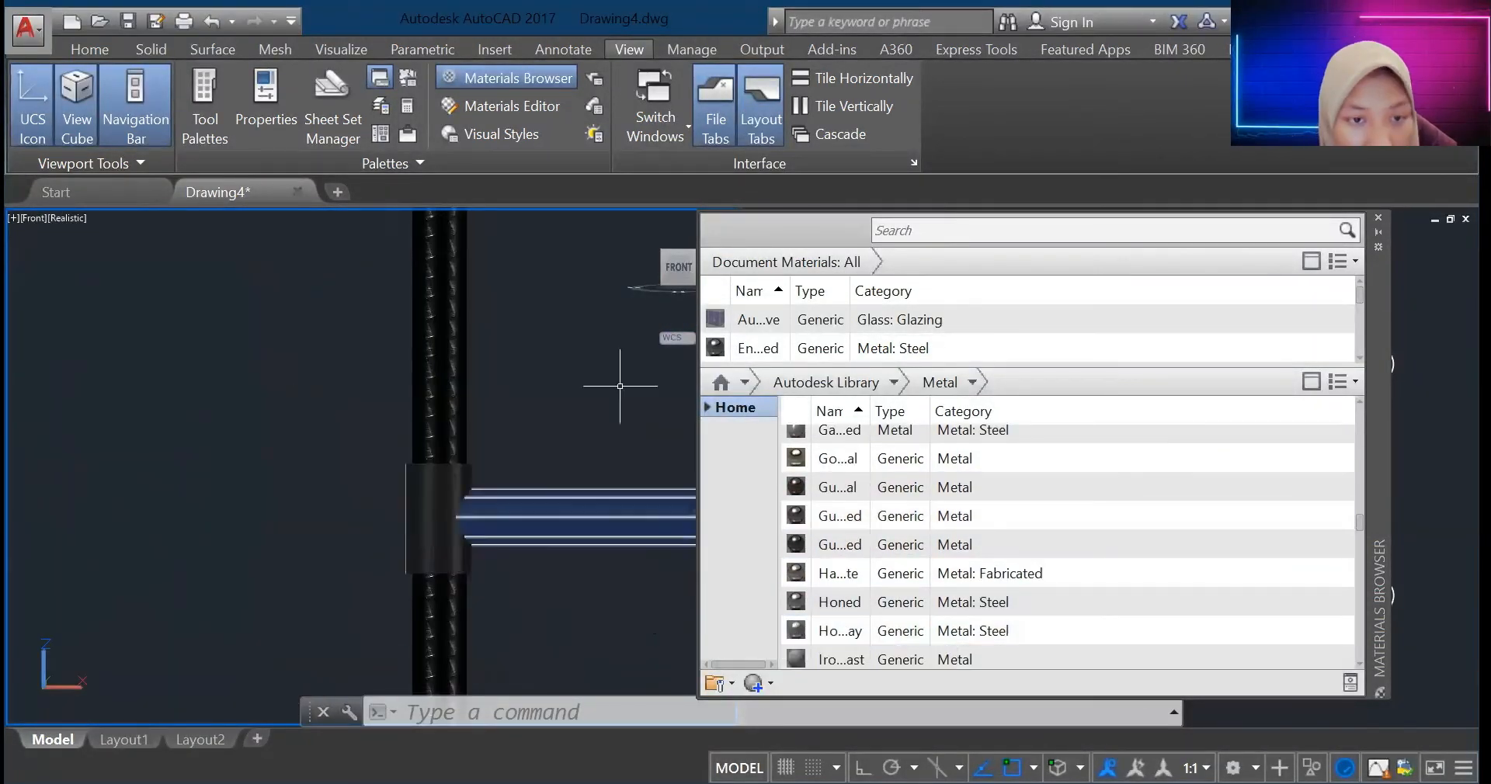
Step: Apply the same dark steel to the upper pipe-joint collars, including those on the back posts
scroll(618, 386, "down", 4)
scroll(590, 419, "up", 4)
scroll(958, 660, "down", 1)
scroll(544, 388, "down", 6)
scroll(528, 291, "up", 3)
scroll(528, 272, "up", 5)
left_click_drag(986, 627, 562, 249)
scroll(592, 420, "down", 5)
left_click_drag(678, 268, 658, 270)
left_click_drag(888, 625, 271, 292)
left_click_drag(990, 626, 279, 309)
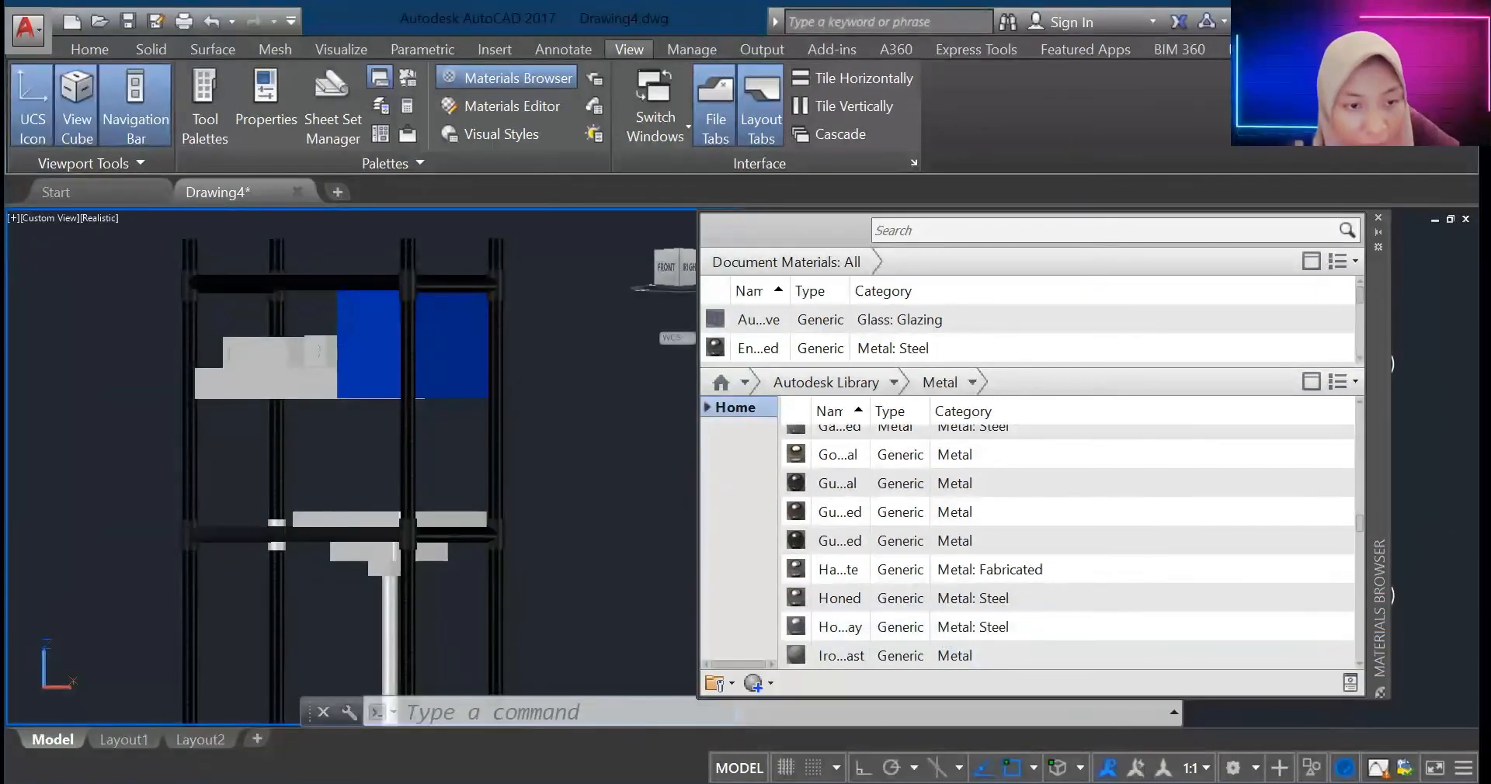
Step: Apply the dark steel to the remaining middle-shelf joint collars, then restore the front view
scroll(276, 646, "down", 2)
scroll(276, 647, "up", 4)
left_click_drag(971, 626, 270, 599)
left_click_drag(971, 626, 630, 590)
scroll(633, 594, "down", 4)
left_click(666, 267)
scroll(908, 334, "down", 1)
Step: Try several metal materials on the middle shelf's open box and the blocks below it, settling on gray metal finishes
scroll(915, 537, "up", 15)
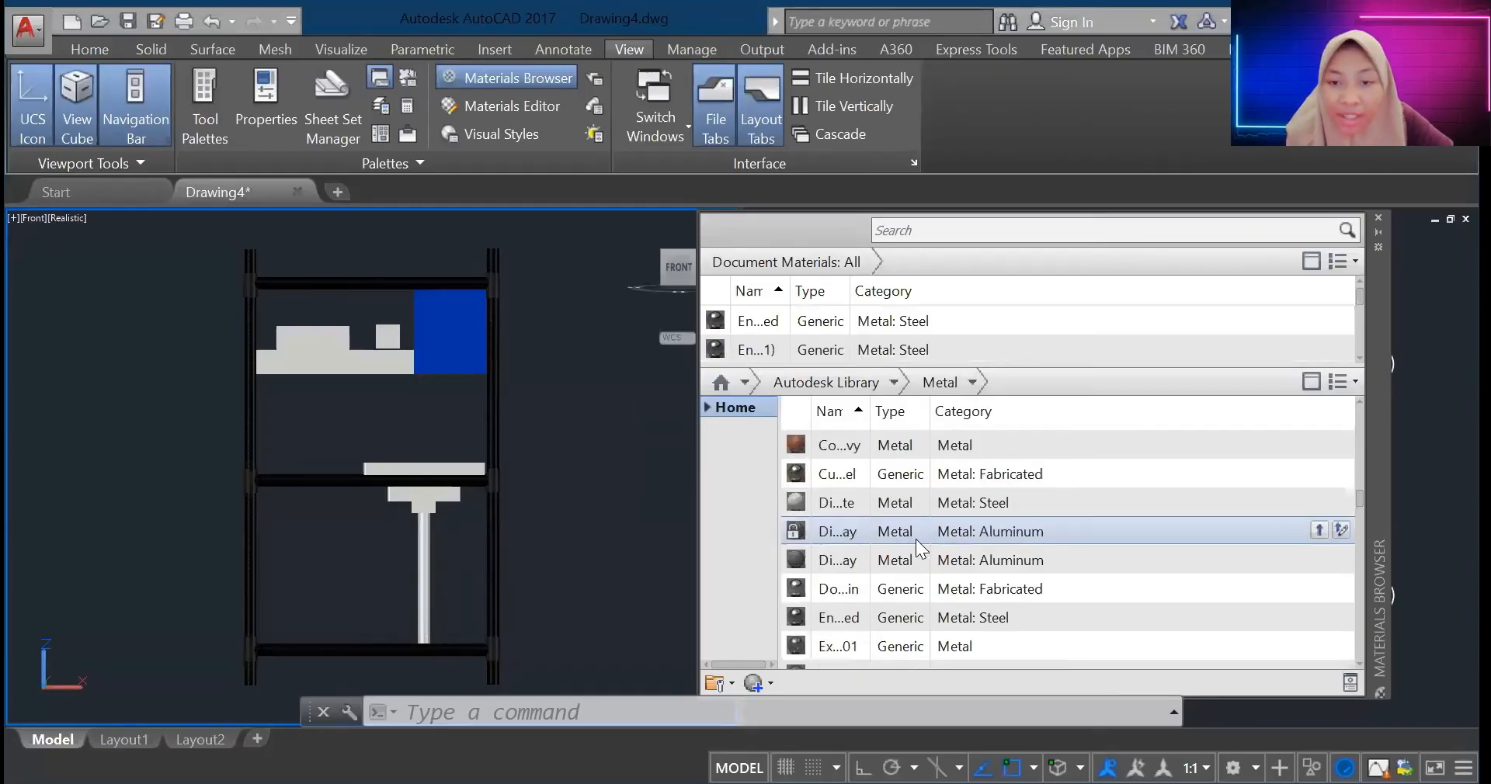
scroll(470, 519, "up", 4)
scroll(846, 588, "down", 1)
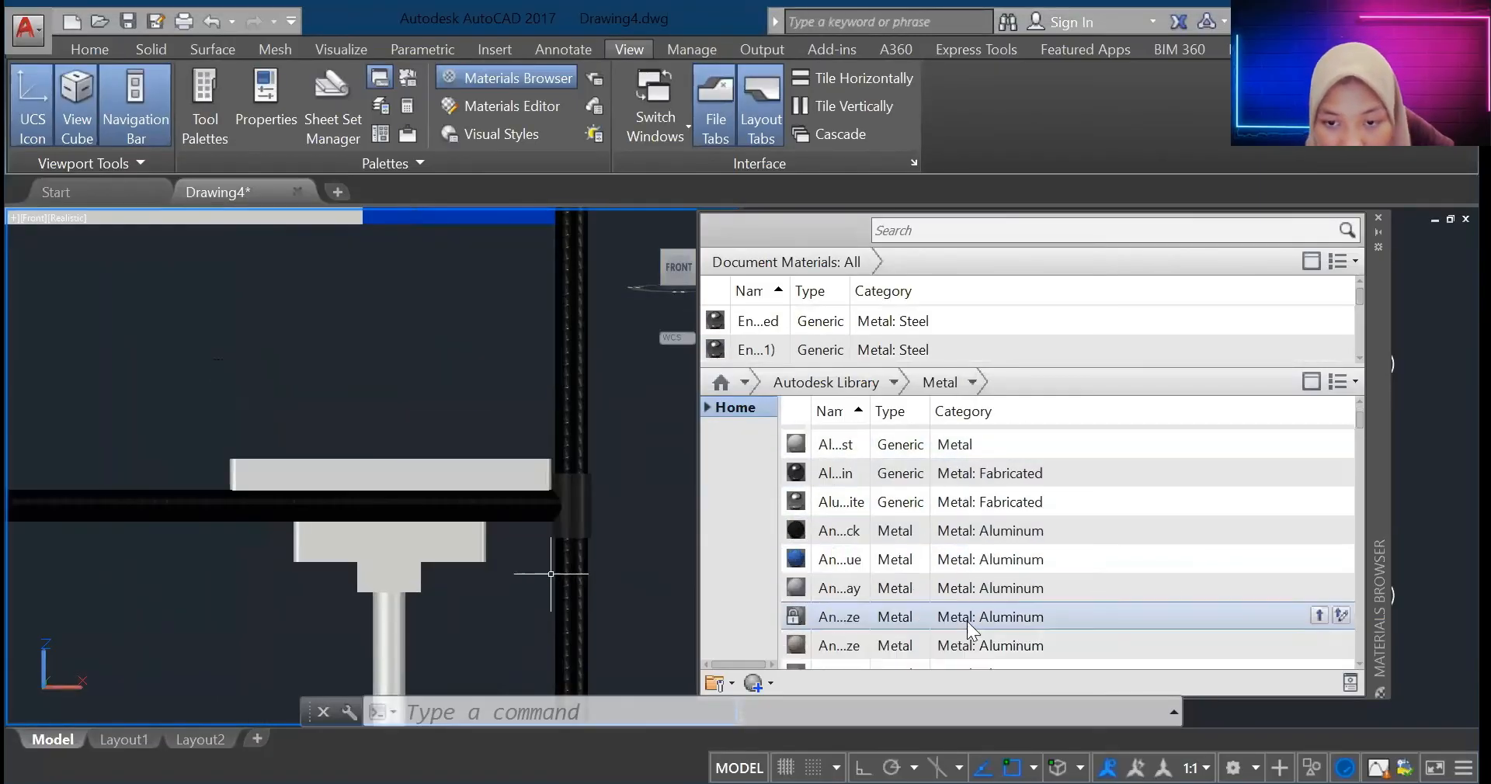
left_click_drag(849, 621, 483, 476)
left_click_drag(846, 498, 435, 478)
left_click_drag(846, 470, 465, 475)
left_click_drag(843, 441, 466, 475)
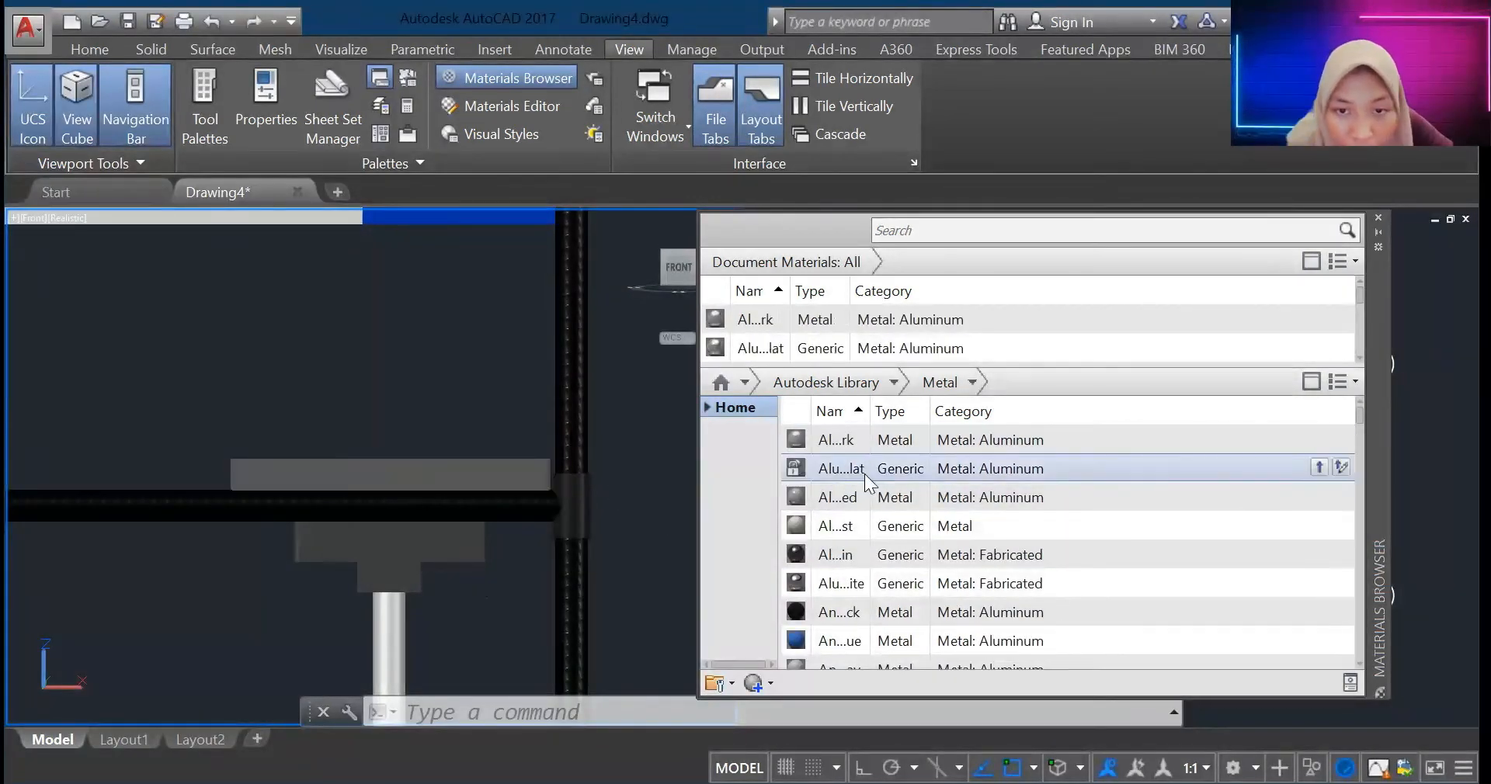
left_click_drag(846, 584, 466, 475)
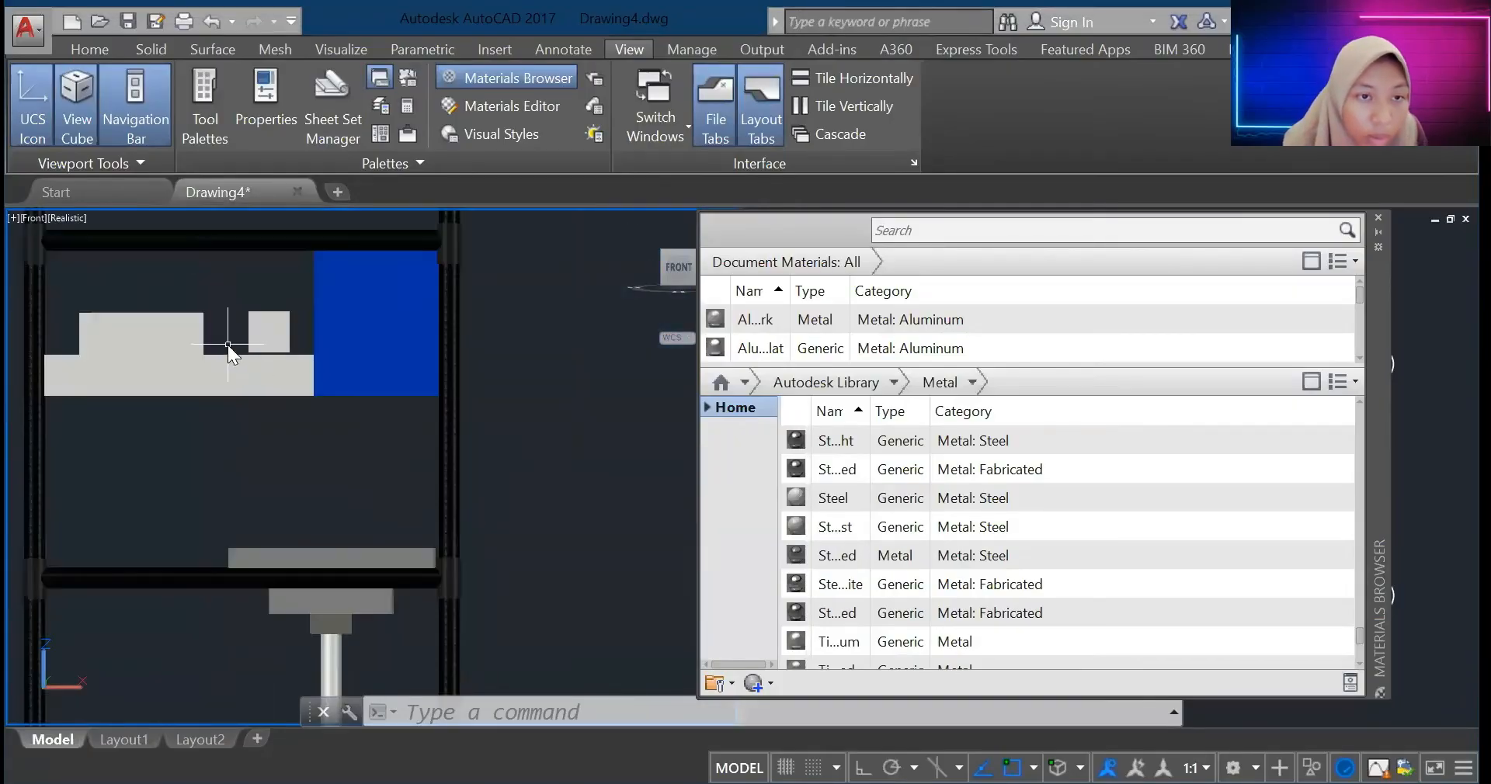
Step: Orbit to the upper shelf and apply a dark wood material from the Wood library to the long low box
scroll(227, 345, "down", 2)
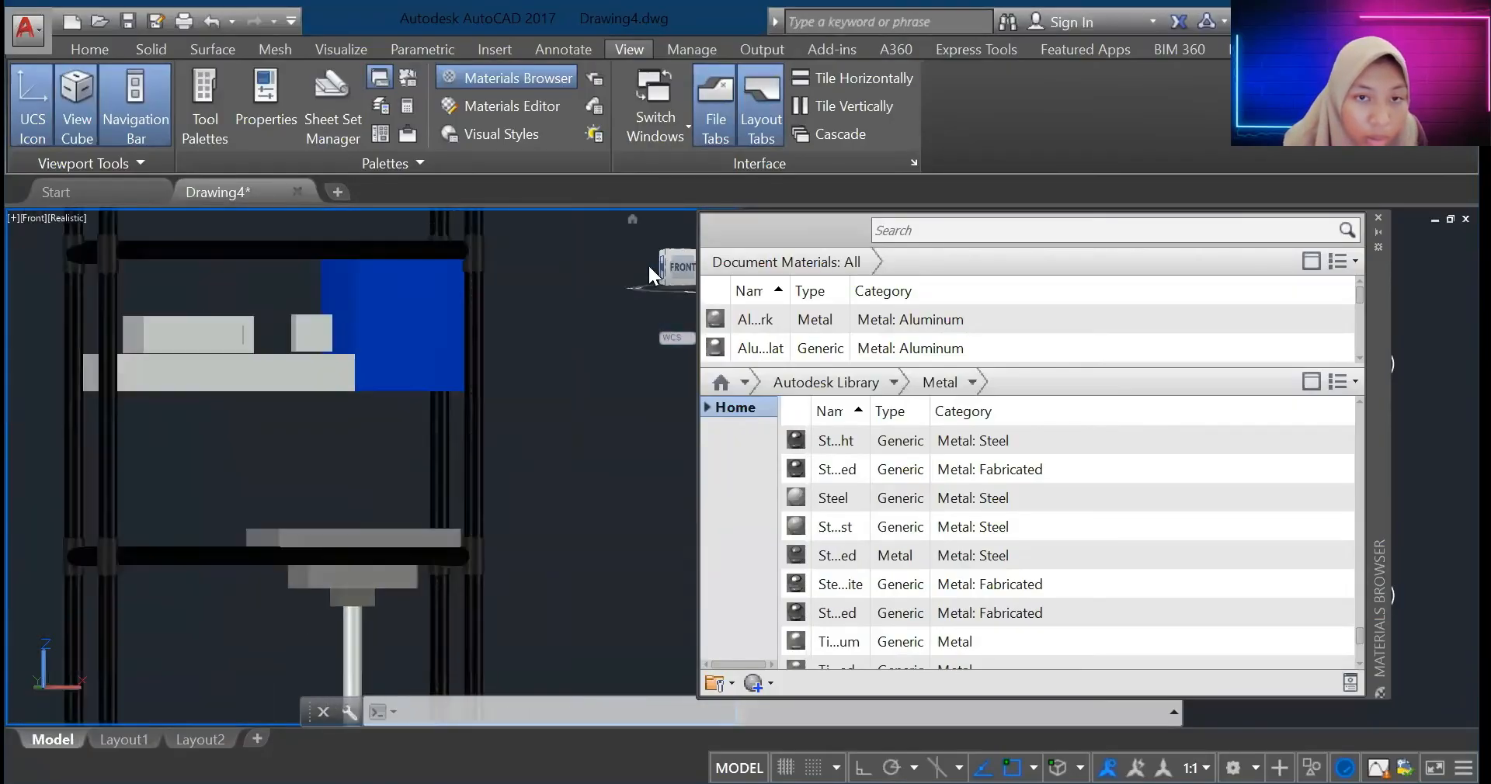
left_click(652, 266)
left_click(652, 266)
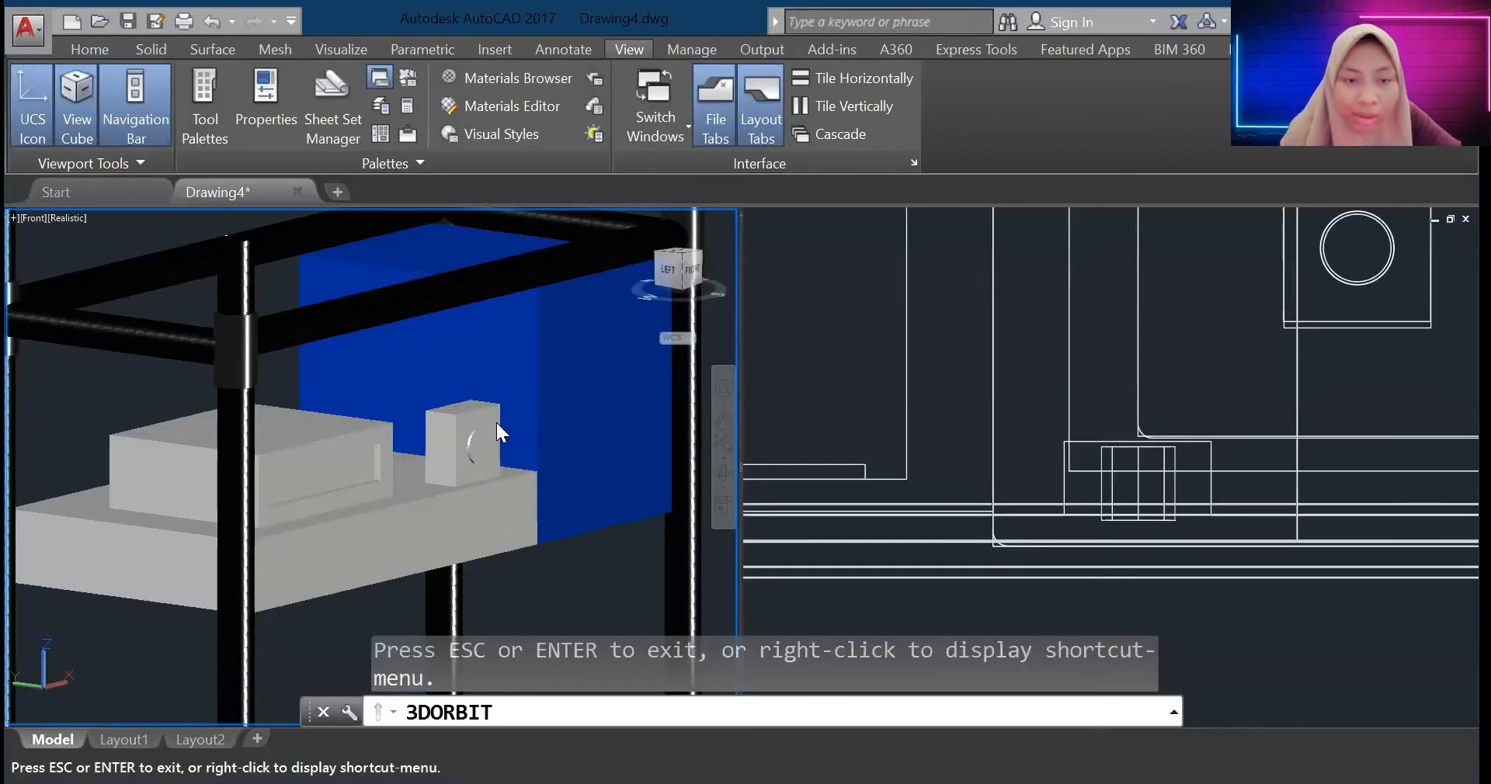
left_click(472, 76)
left_click(894, 382)
left_click(785, 782)
left_click_drag(895, 441, 483, 507)
scroll(897, 540, "down", 3)
left_click_drag(897, 541, 482, 507)
scroll(900, 528, "down", 5)
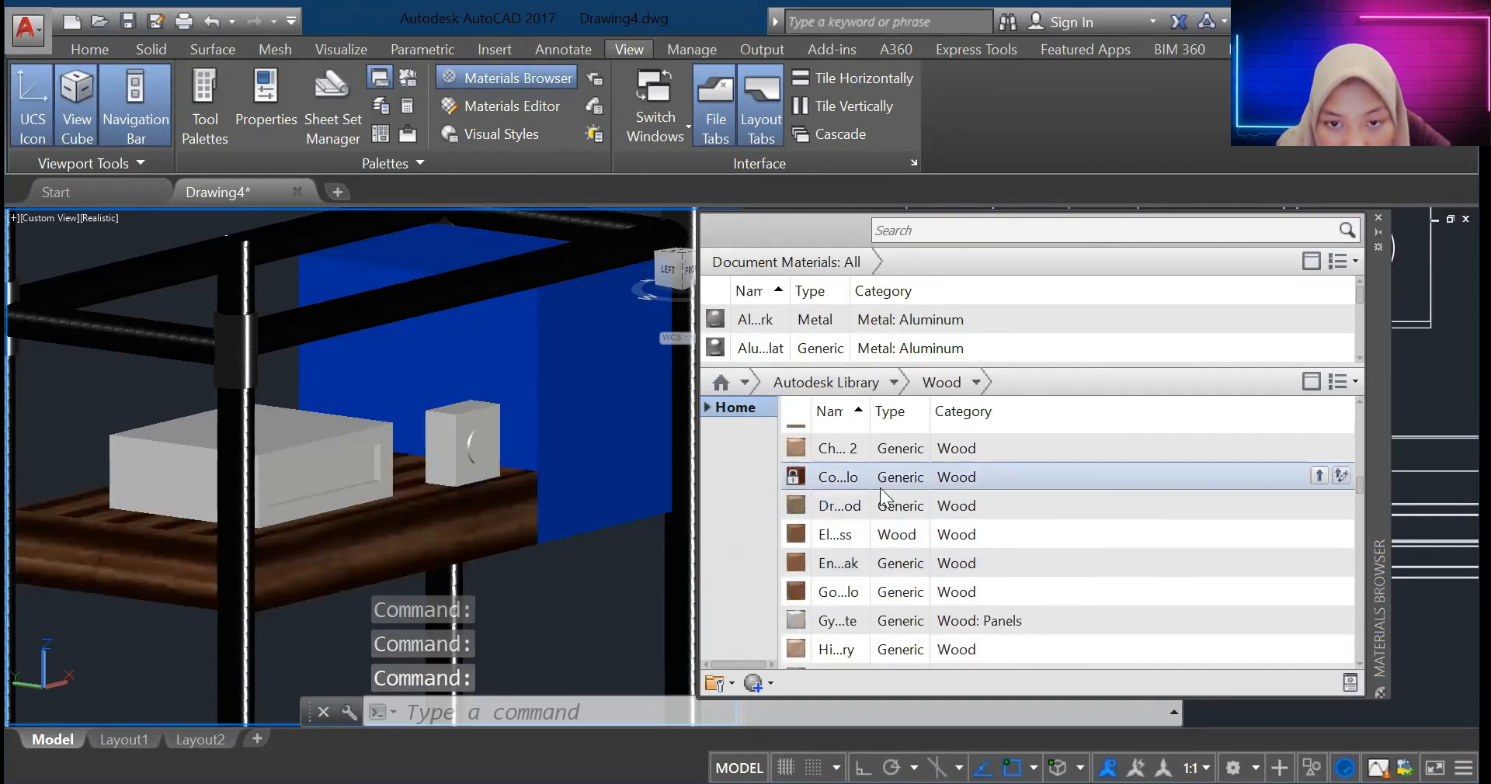
Step: Replace the long low box's material with a reddish-brown wood and return to the front view
scroll(916, 567, "down", 15)
left_click_drag(835, 455, 490, 499)
scroll(893, 471, "up", 20)
left_click(683, 270)
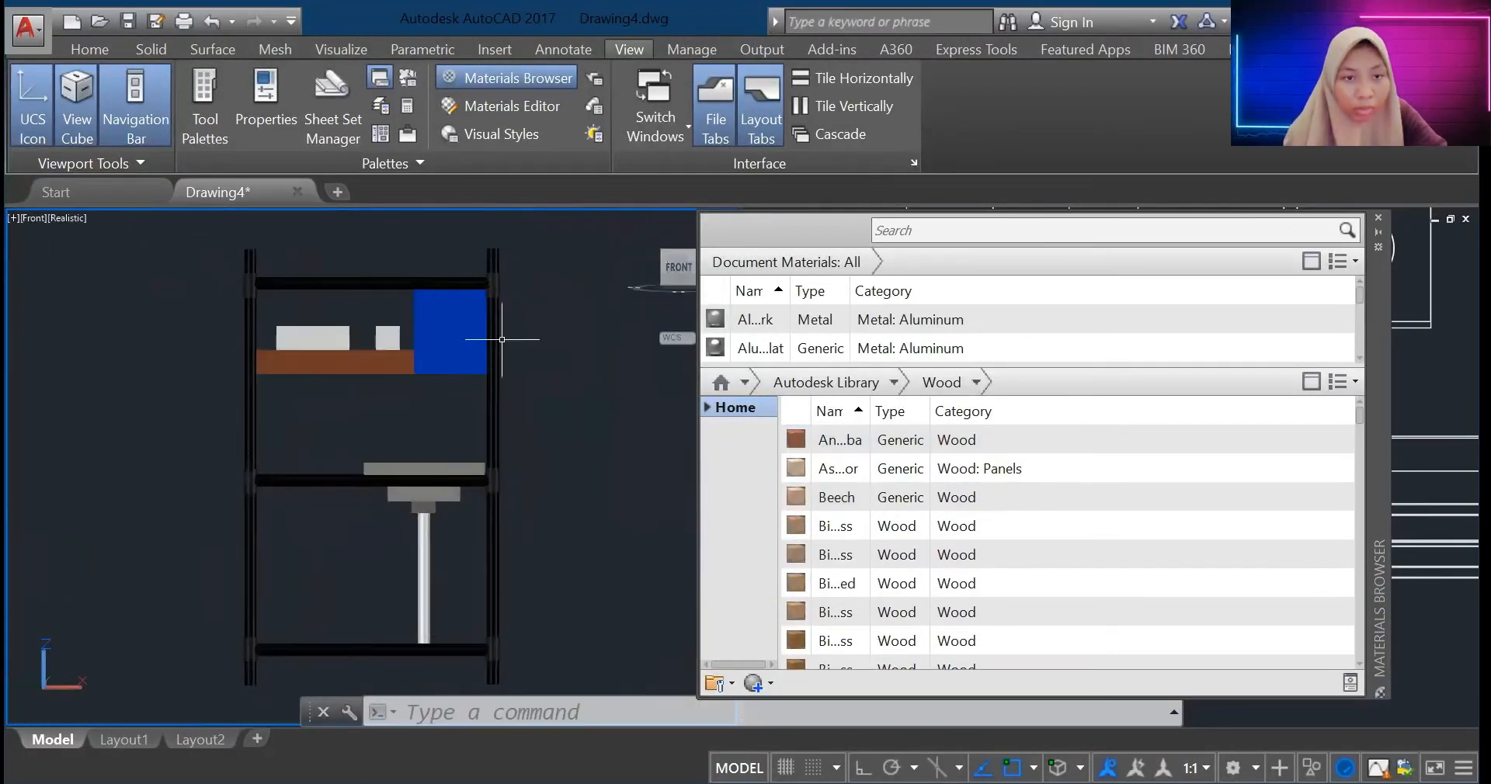
Step: Choose the Plastic library and apply a brown material to the tube beneath the middle shelf
left_click(893, 382)
left_click(846, 634)
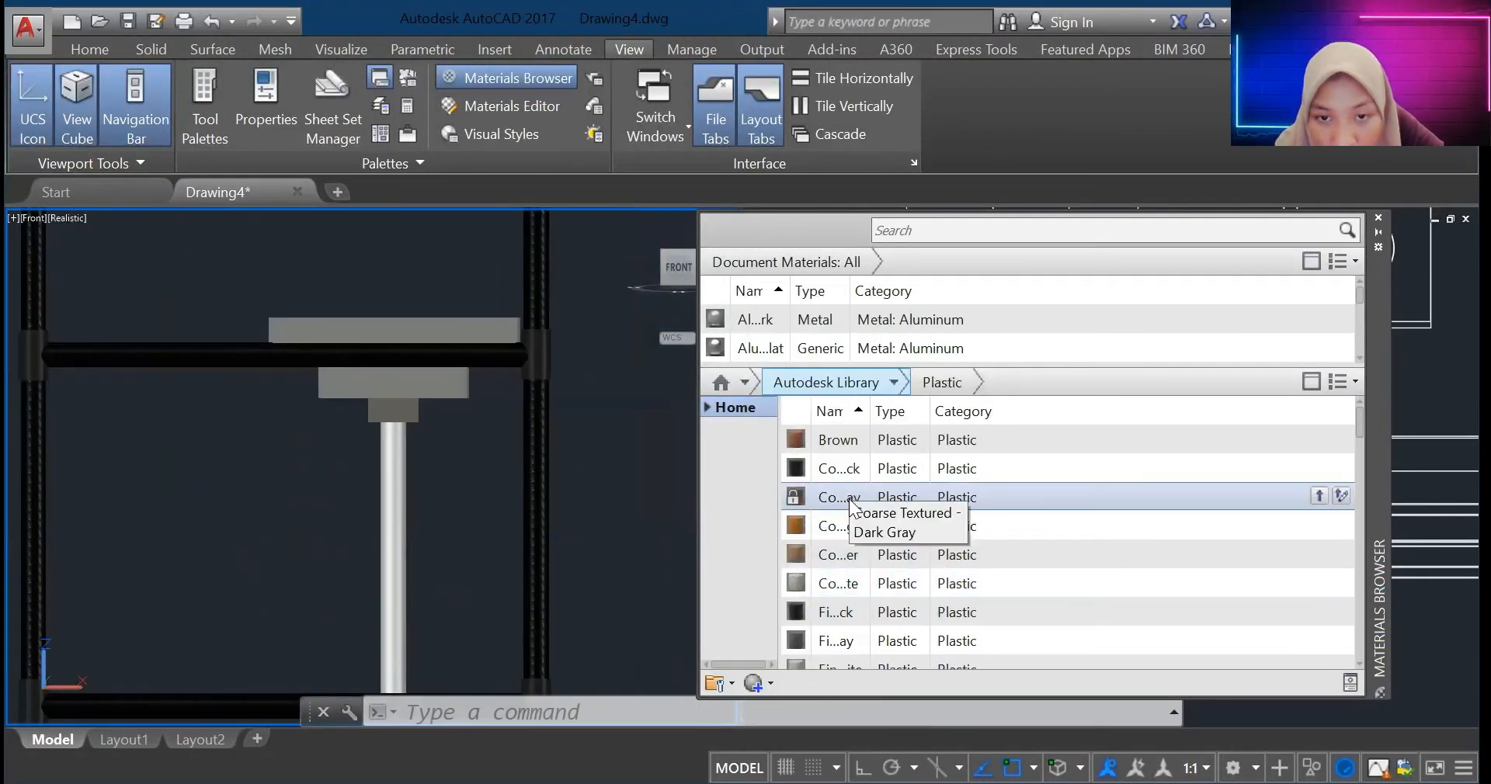
scroll(855, 615, "down", 8)
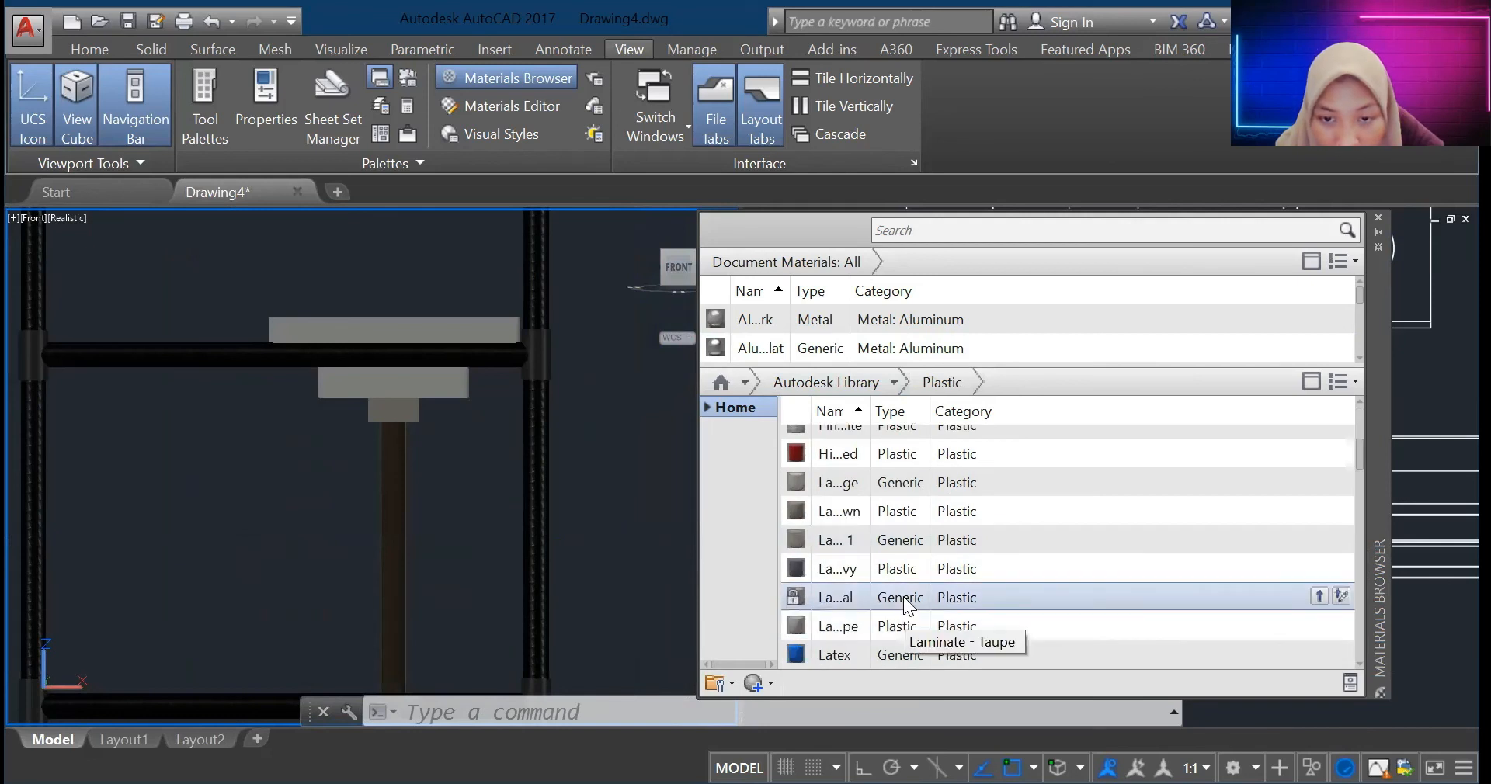
Step: Try a glass material on the larger box standing on the wooden shelf box
scroll(855, 584, "down", 2)
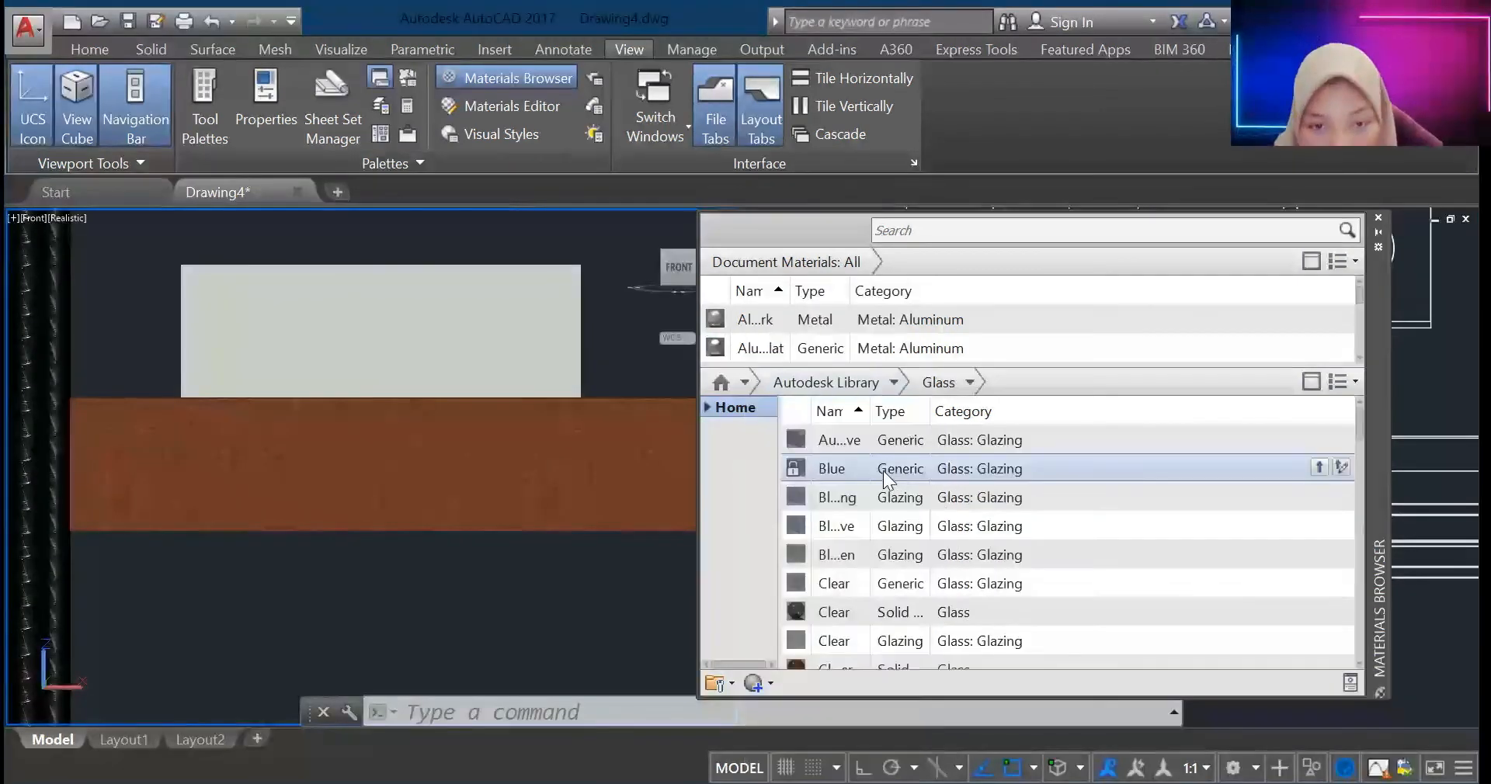
scroll(870, 543, "down", 4)
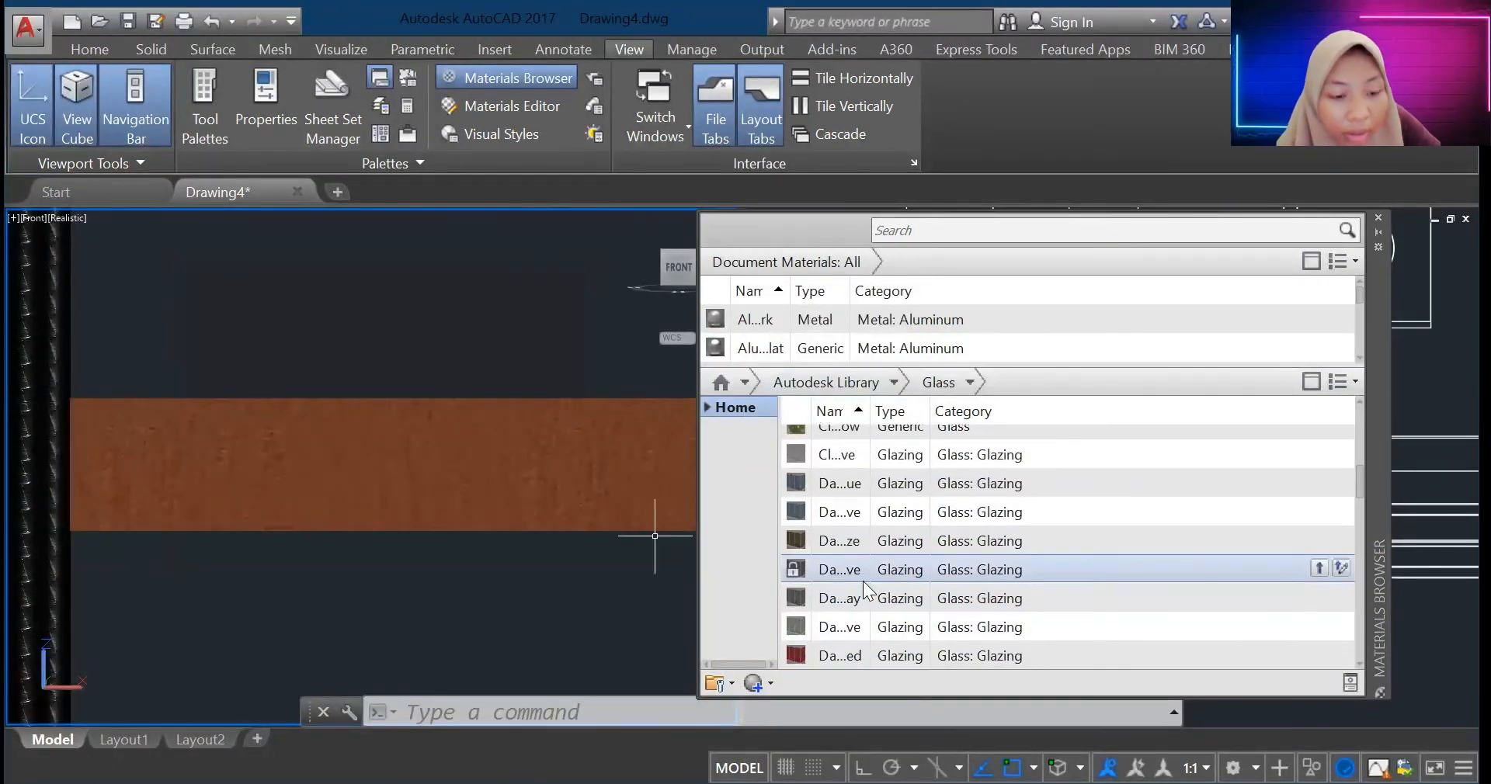
left_click(894, 382)
left_click(799, 525)
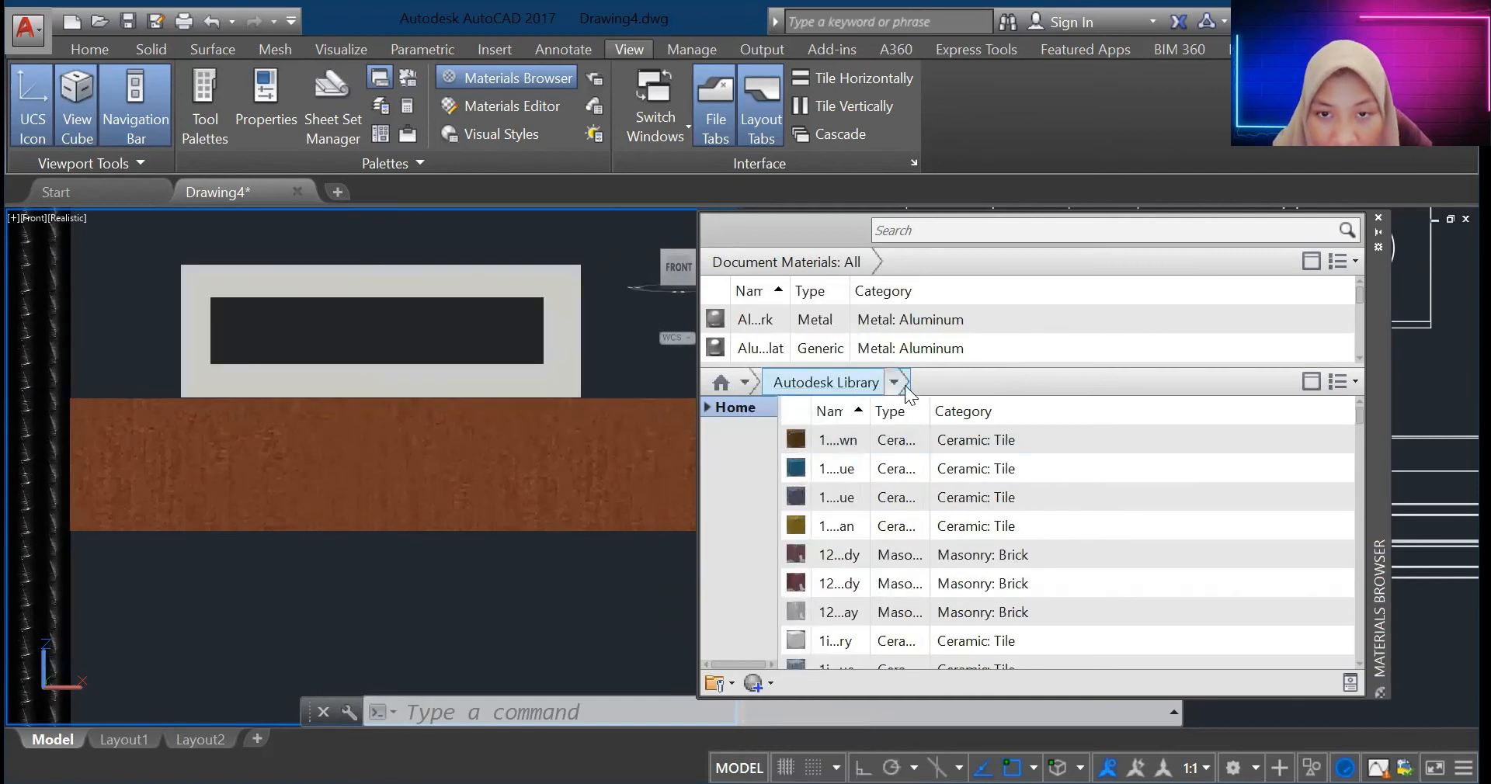
Step: Choose another library category and apply one of its materials to the larger box on the upper shelf
left_click(963, 564)
left_click(660, 274)
left_click(526, 342)
left_click(893, 381)
left_click(895, 382)
left_click(924, 518)
left_click_drag(838, 466, 415, 306)
left_click(665, 267)
left_click(691, 267)
Step: Browse the Paint, Finish, Fabric and Default material categories for a finish for the small upper-shelf box
scroll(381, 325, "up", 5)
left_click(893, 382)
left_click(816, 608)
left_click(854, 382)
left_click(893, 382)
left_click(816, 391)
left_click(894, 382)
left_click(823, 368)
left_click(894, 382)
left_click(831, 345)
Step: Apply a black material from the Plastic library to the small upper-shelf box and a red material to its round dial
left_click(894, 382)
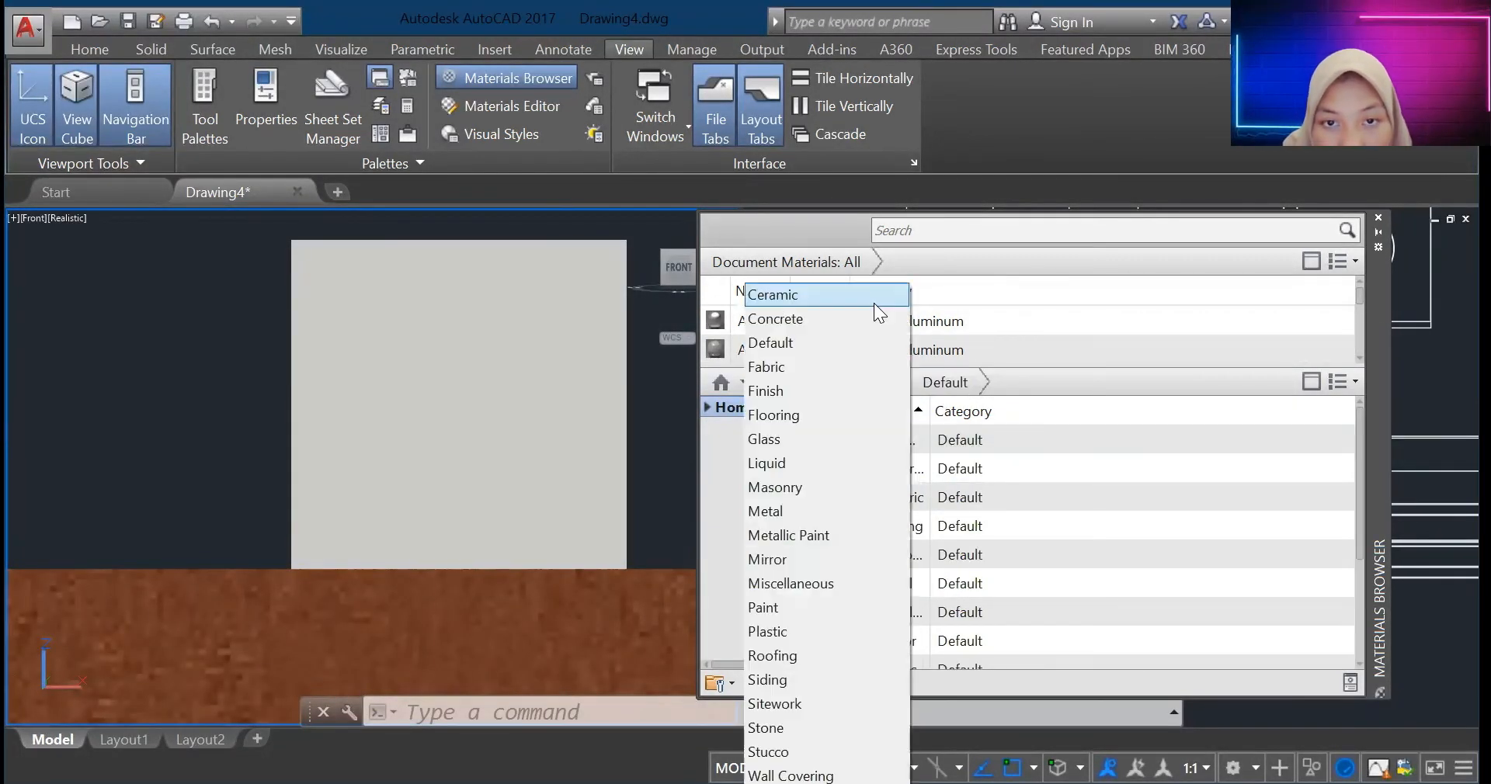
left_click(767, 631)
left_click_drag(828, 573, 412, 334)
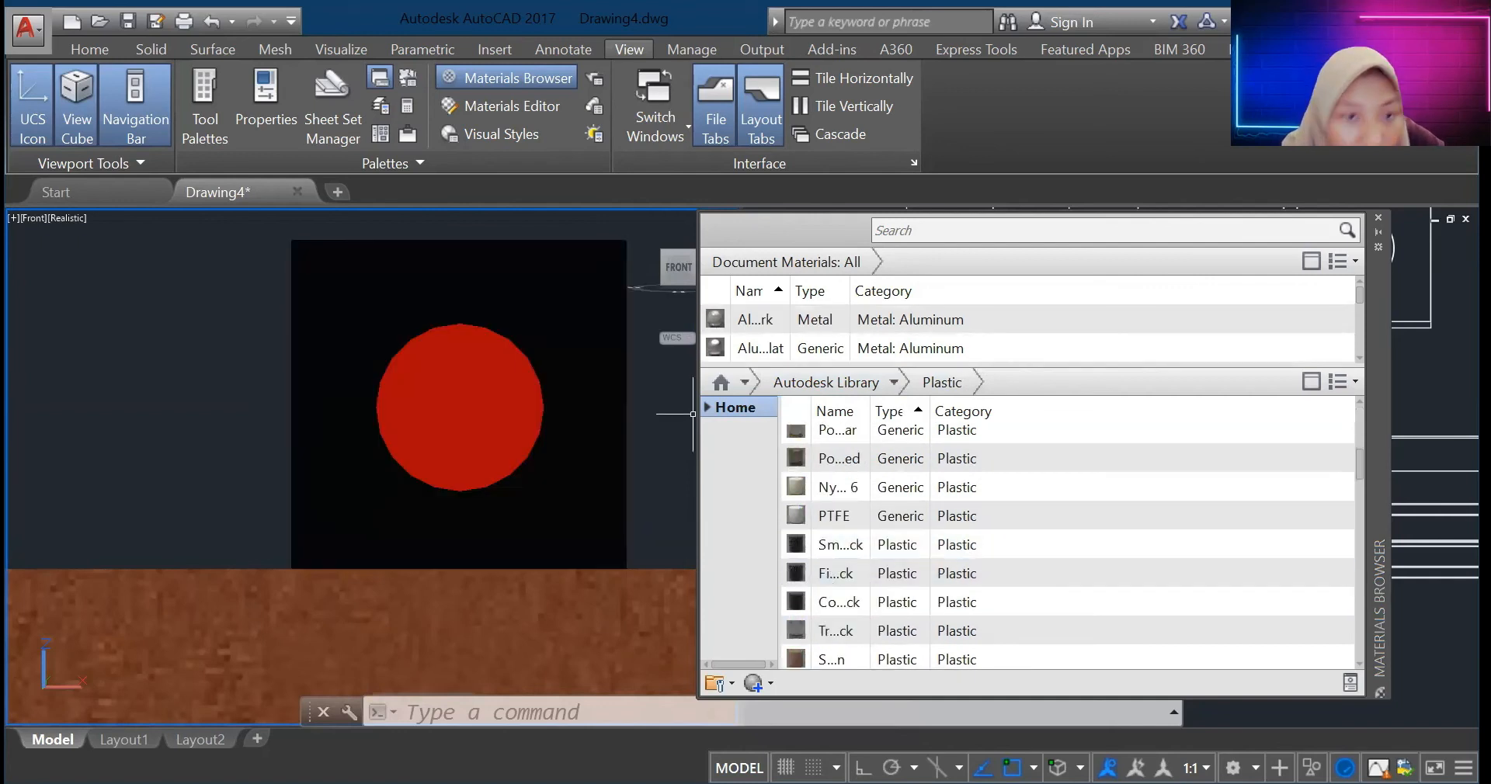
Step: Apply plastic library materials to the long box and its front screen beside the small dial box on the wooden shelf
scroll(412, 334, "down", 10)
middle_click_drag(389, 346, 422, 339, "shift")
scroll(422, 339, "up", 6)
left_click_drag(854, 600, 390, 369)
scroll(839, 621, "down", 1)
left_click_drag(839, 635, 460, 320)
scroll(412, 369, "up", 8)
scroll(388, 295, "down", 4)
scroll(835, 633, "down", 1)
left_click_drag(825, 599, 361, 367)
Step: Apply a black plastic material to the small upper-shelf box around the red dial
left_click(665, 267)
left_click(647, 270)
left_click(647, 270)
left_click(648, 269)
scroll(363, 353, "up", 2)
scroll(397, 334, "up", 8)
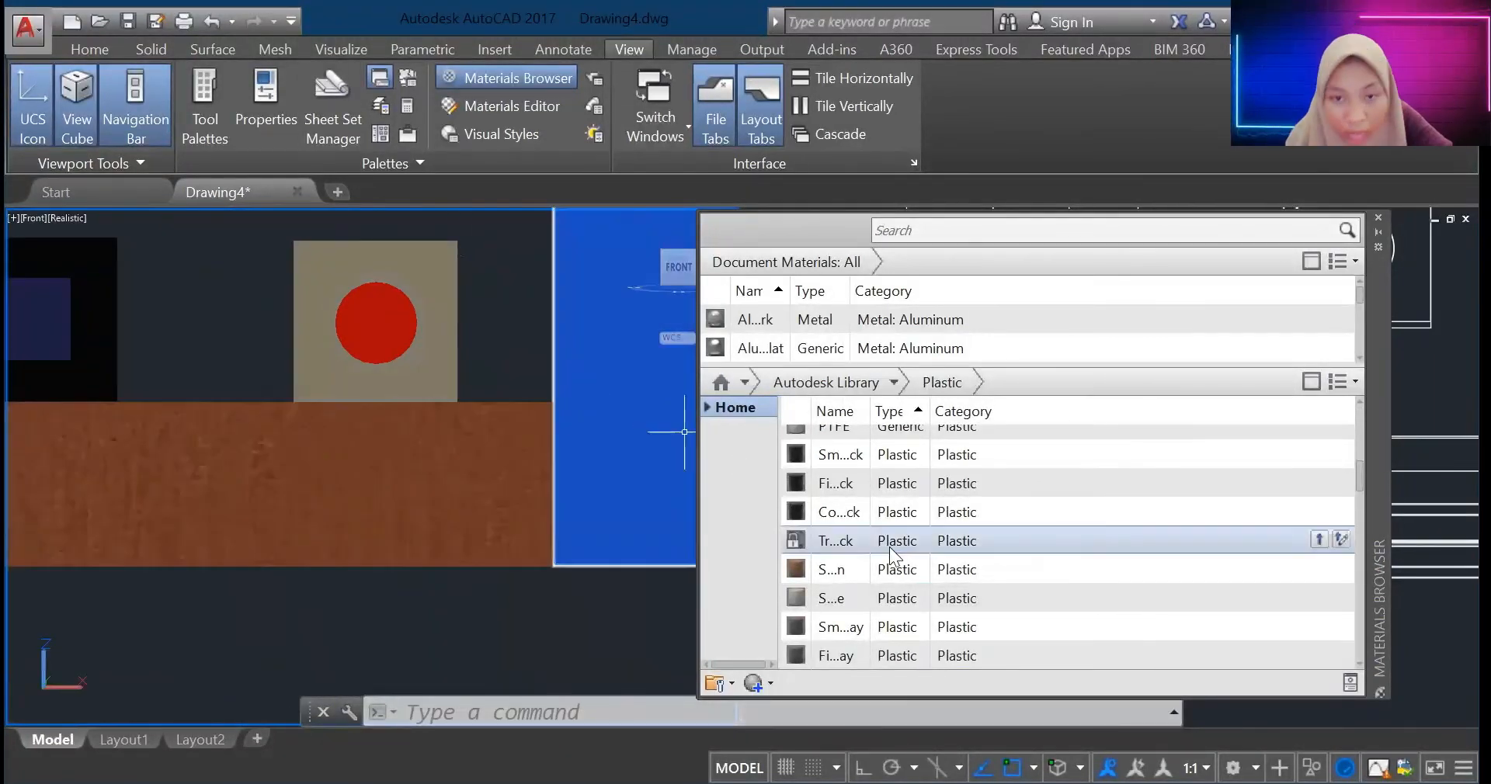
left_click_drag(886, 548, 427, 365)
scroll(172, 293, "down", 4)
Step: Try two more plastic materials on the front screen of the long black box on the wooden shelf
left_click_drag(859, 631, 272, 323)
left_click_drag(869, 467, 271, 323)
scroll(862, 513, "up", 6)
scroll(179, 362, "down", 4)
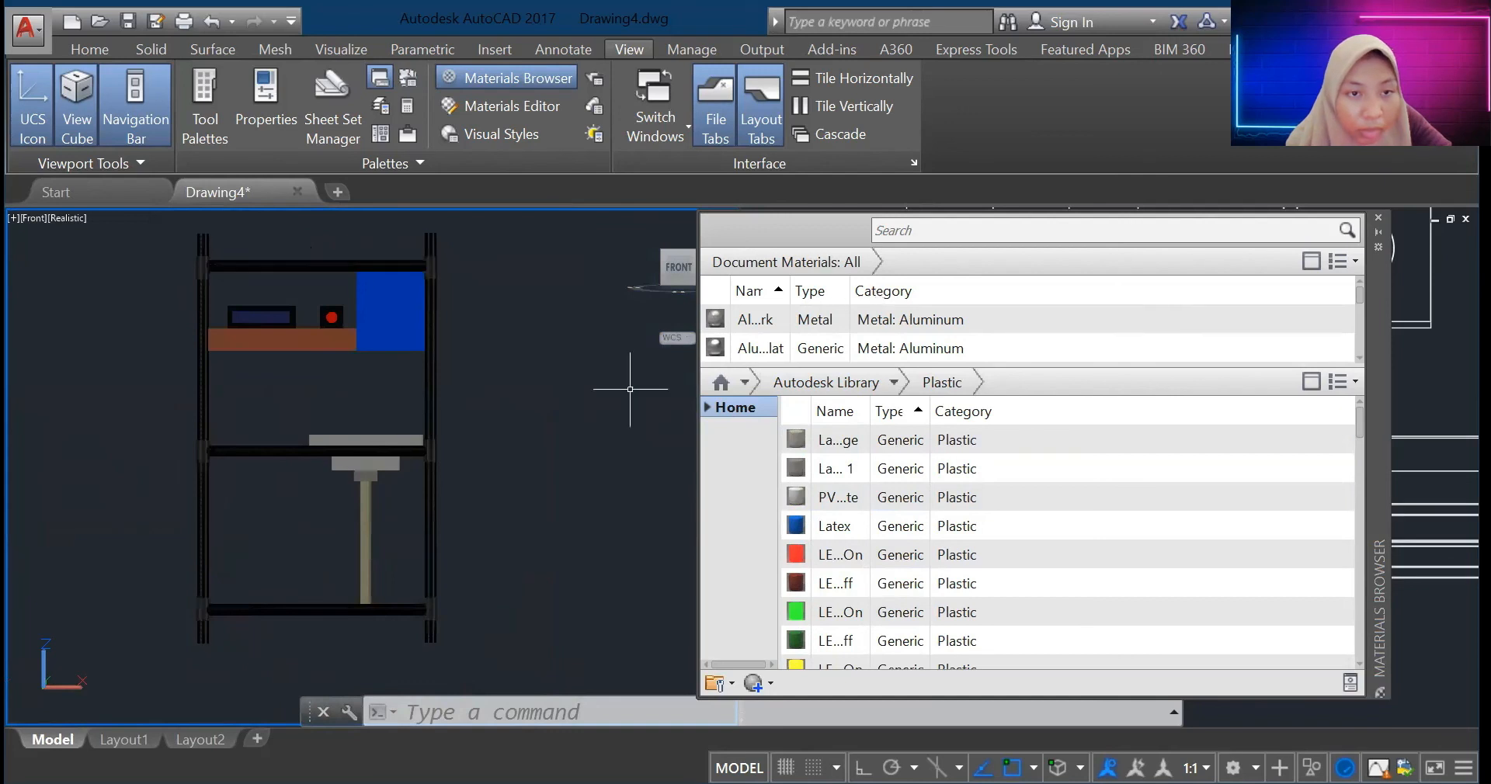
scroll(889, 326, "down", 1)
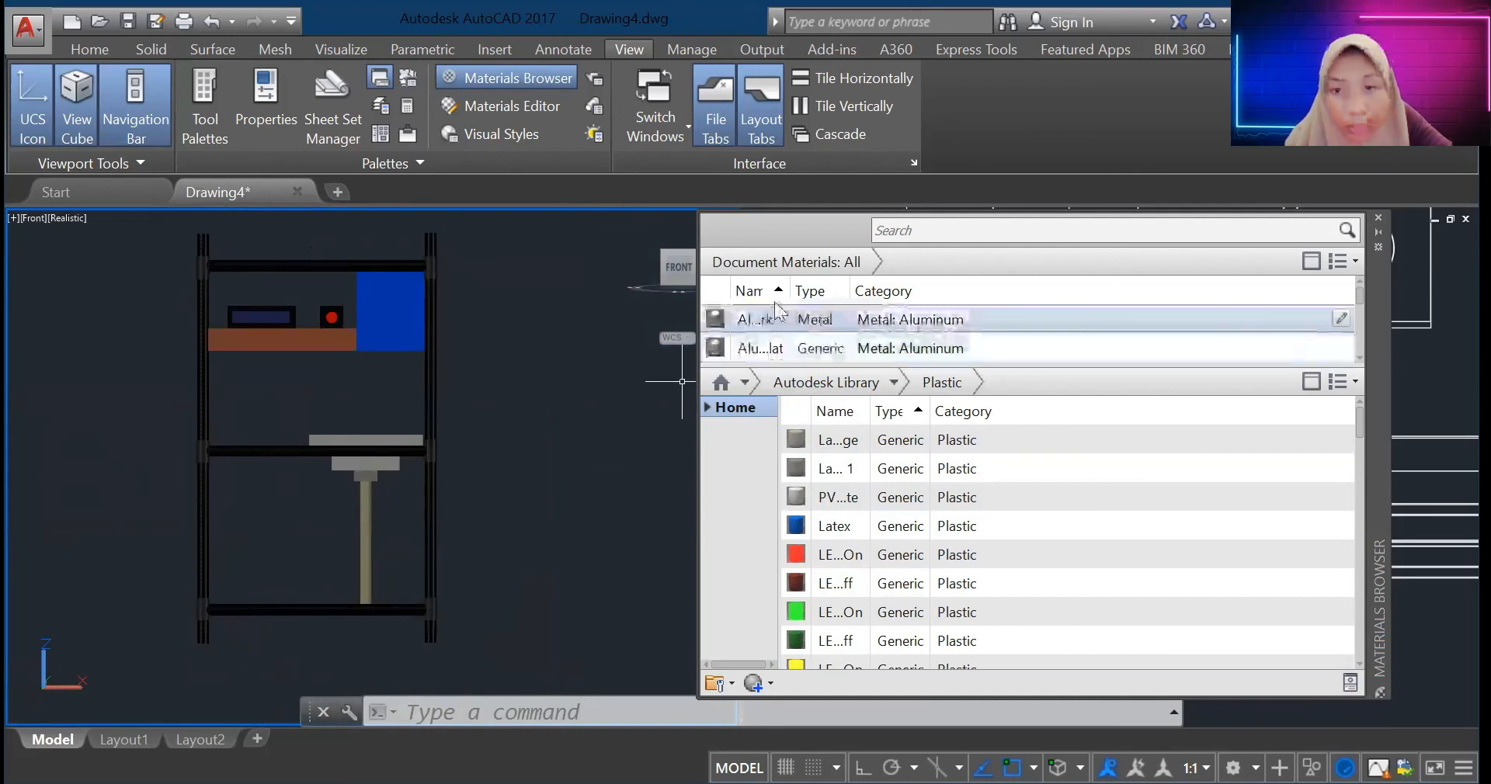
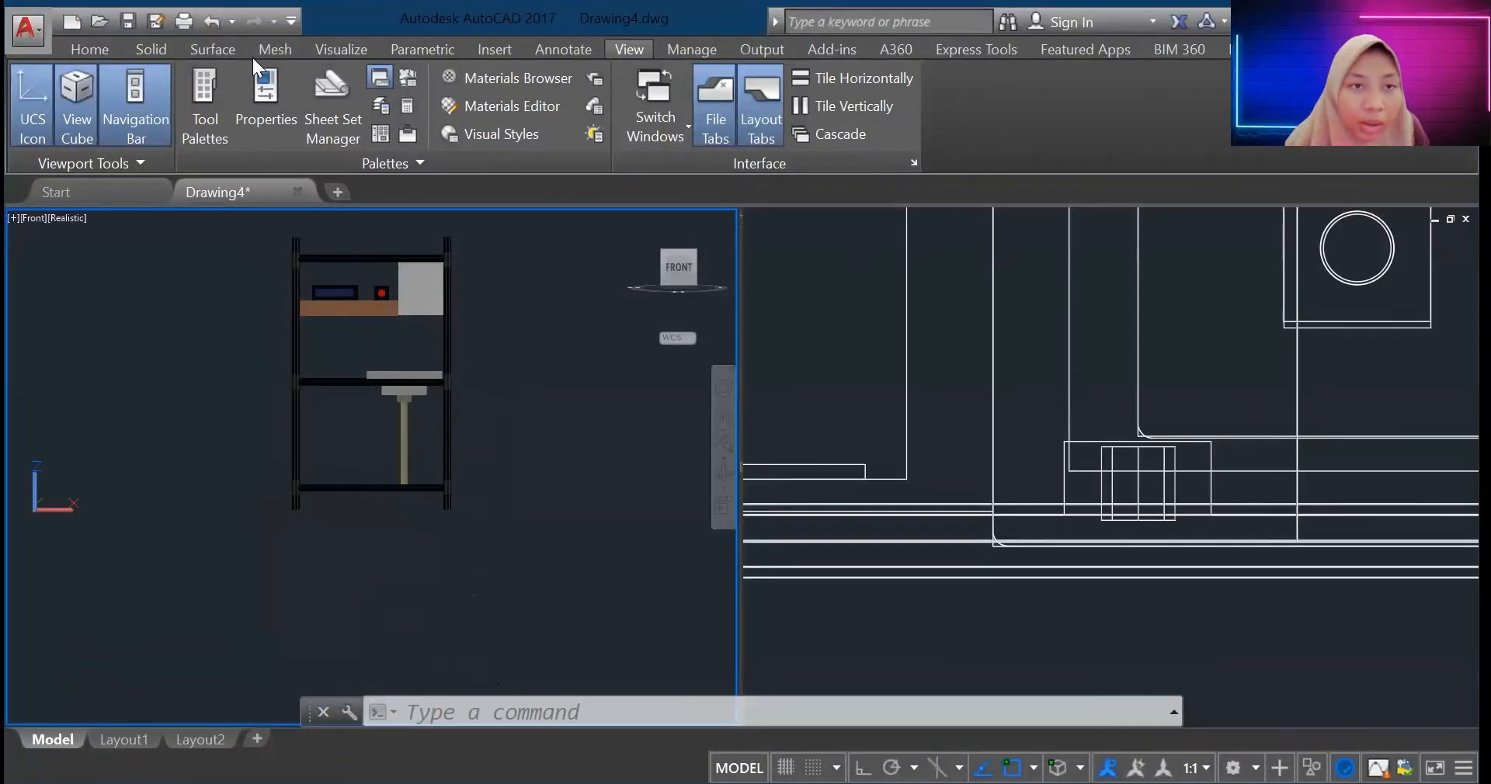
Step: Set the render preset to High
left_click(498, 49)
left_click(435, 50)
left_click(373, 50)
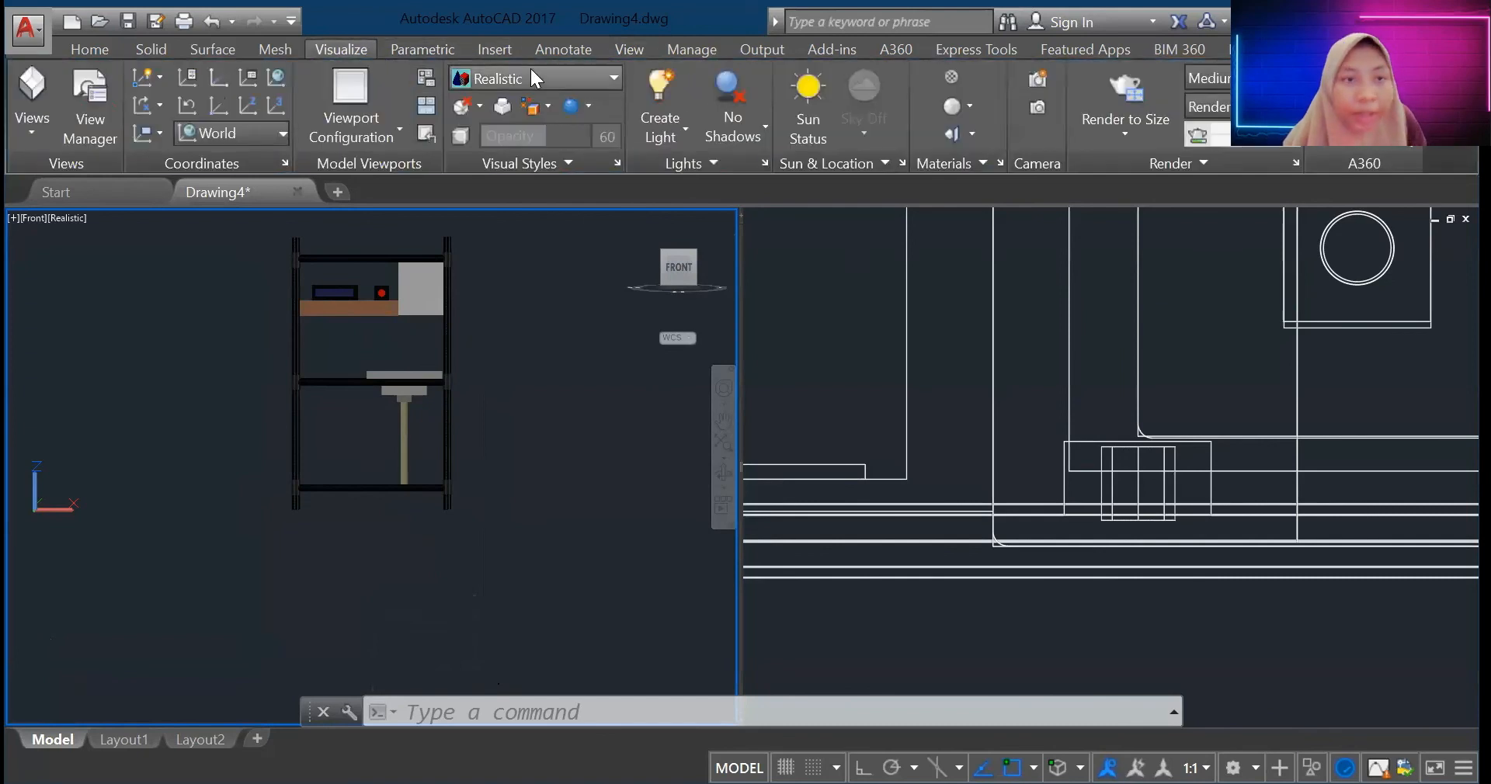
left_click(1158, 125)
left_click(1143, 336)
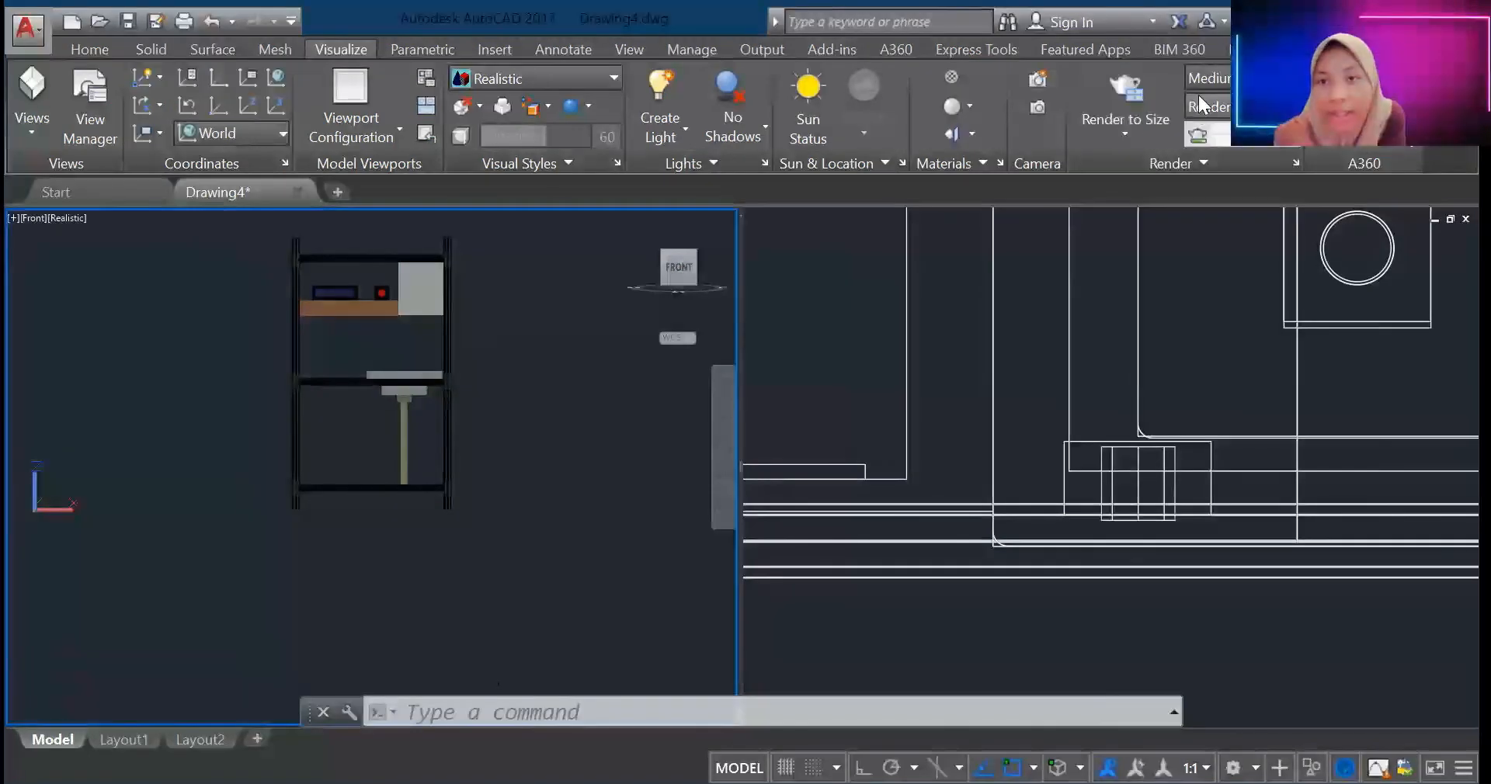
left_click(1202, 77)
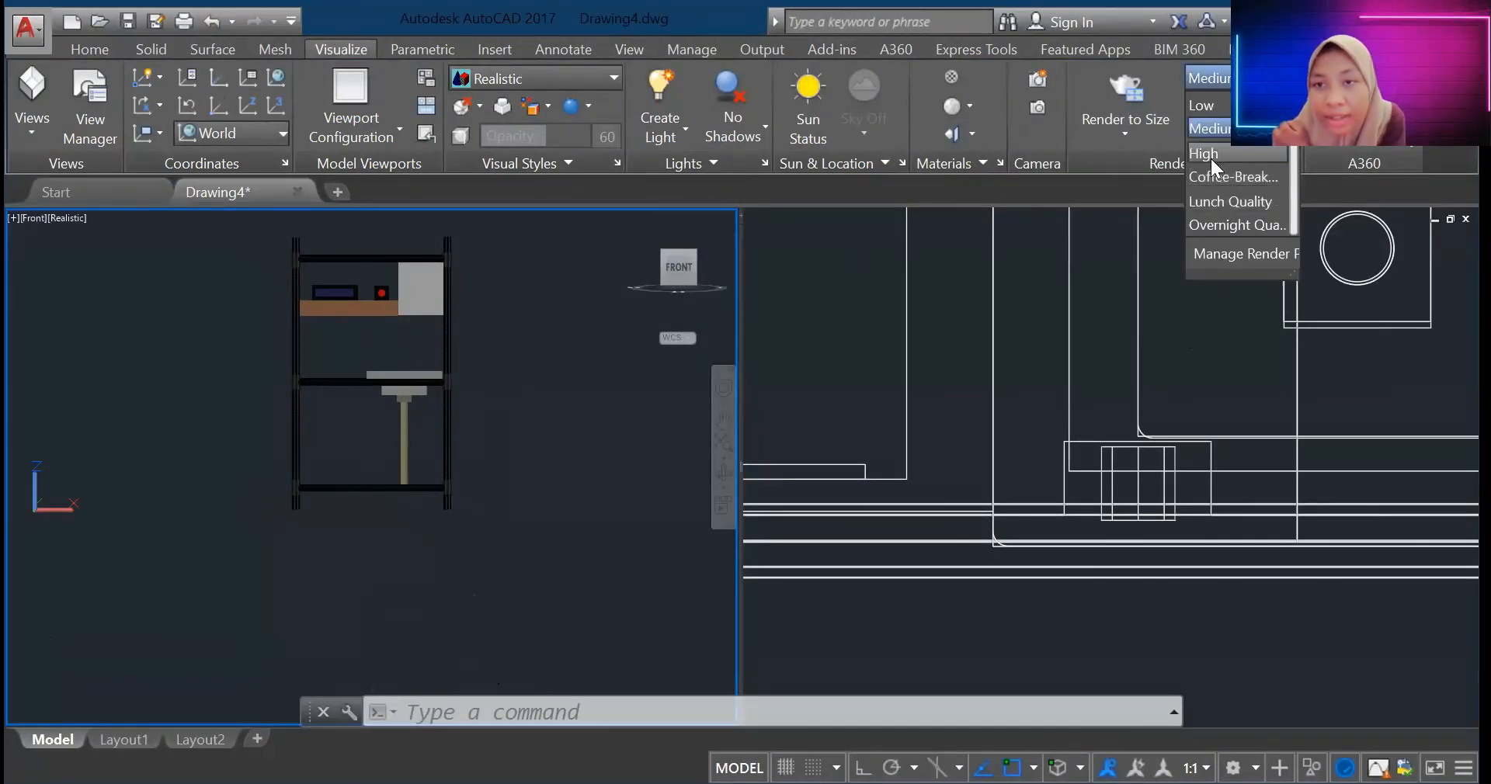
left_click(1210, 158)
Step: Turn on the render environment and give it a custom background of type Solid
left_click(1223, 159)
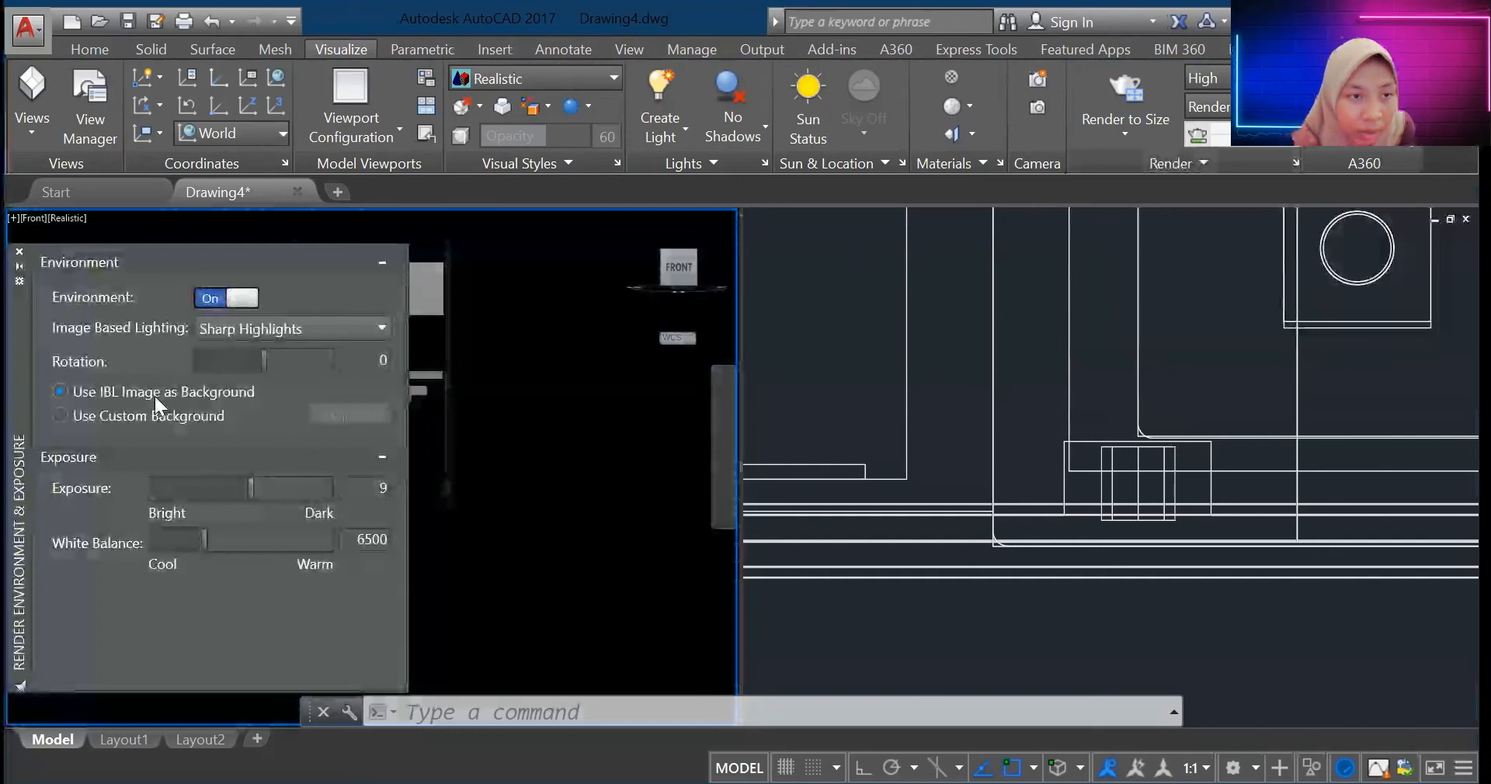
left_click(160, 415)
left_click(330, 417)
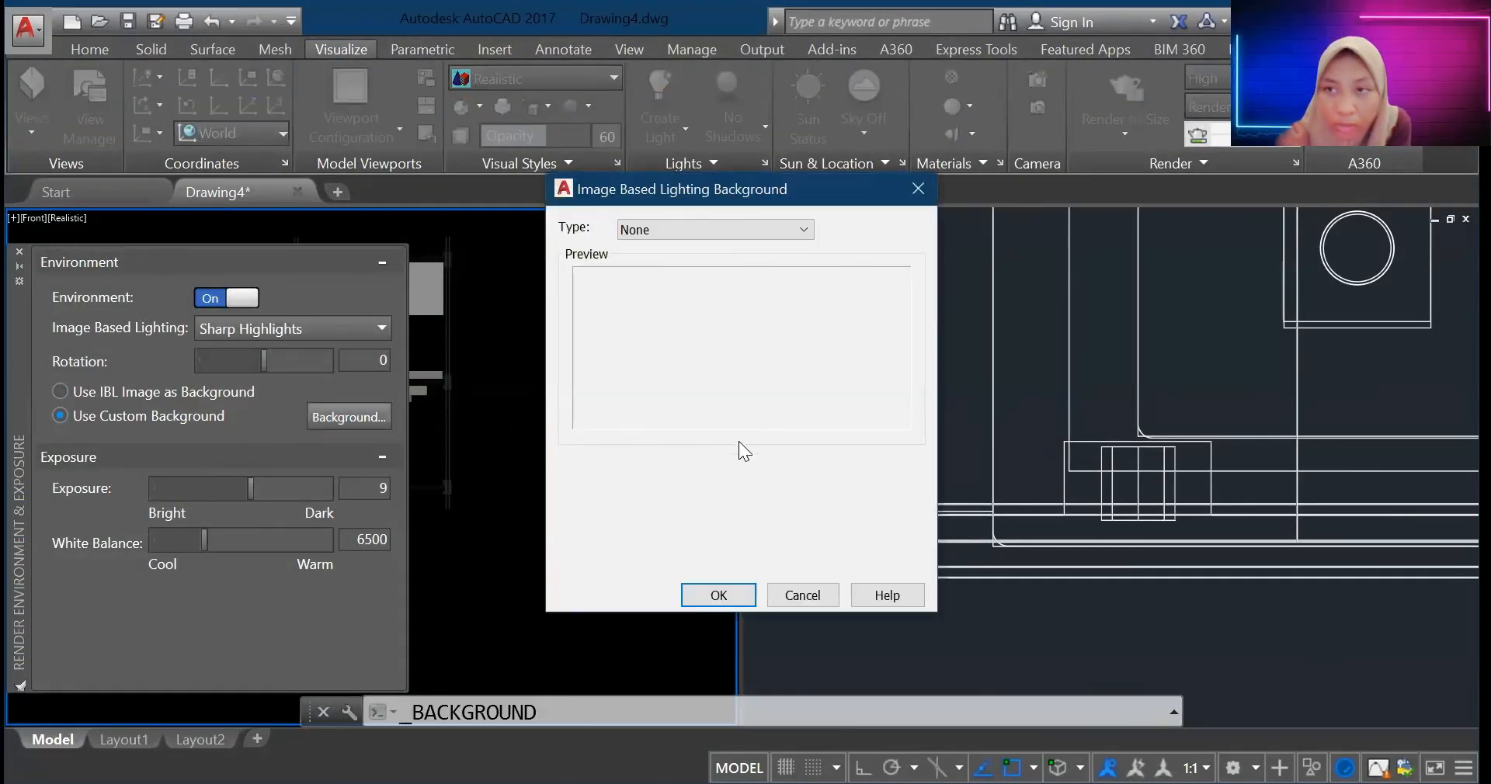
left_click(763, 235)
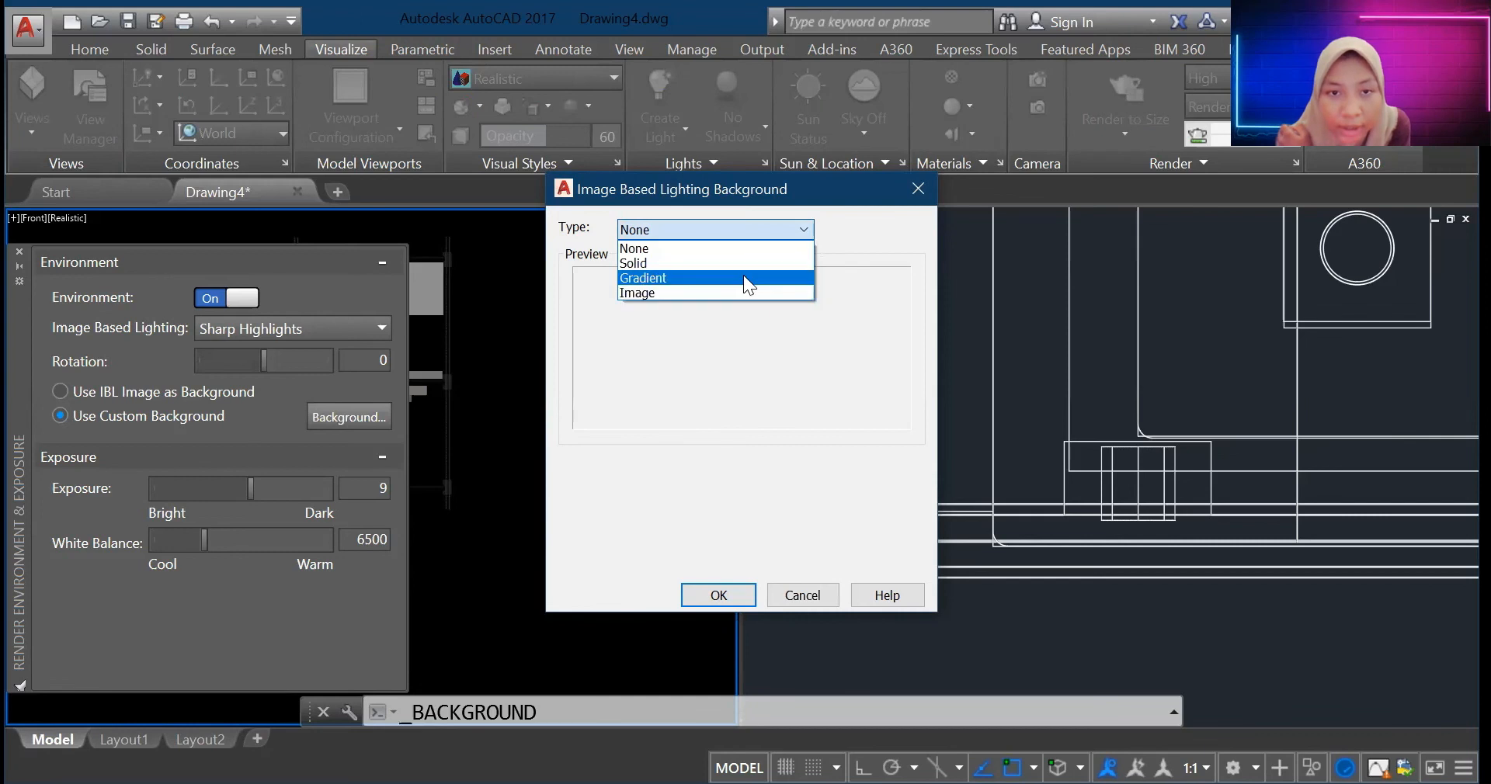
left_click(743, 266)
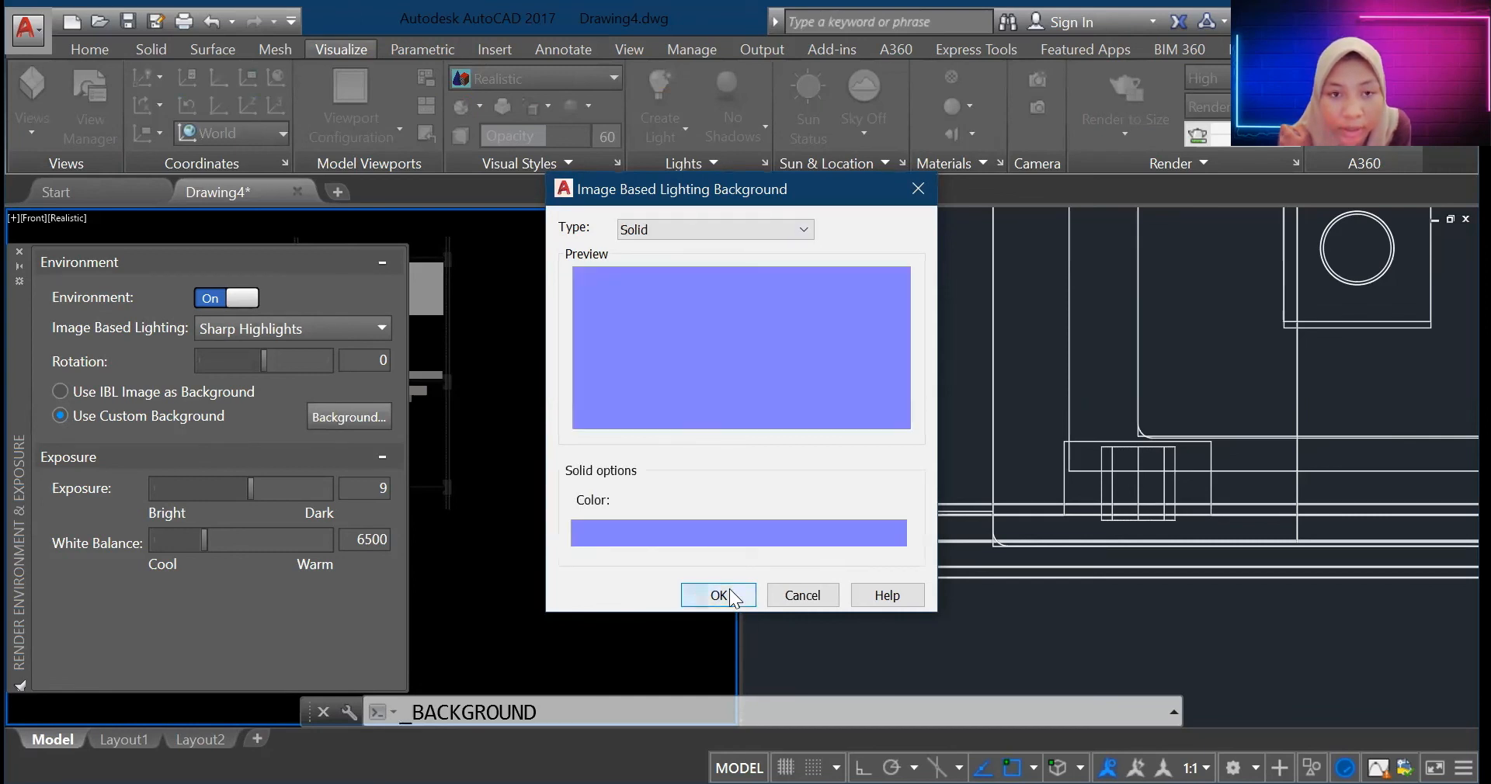
left_click(718, 595)
Step: Change the solid background color to white (255,255,255) and close the render environment settings
left_click(337, 420)
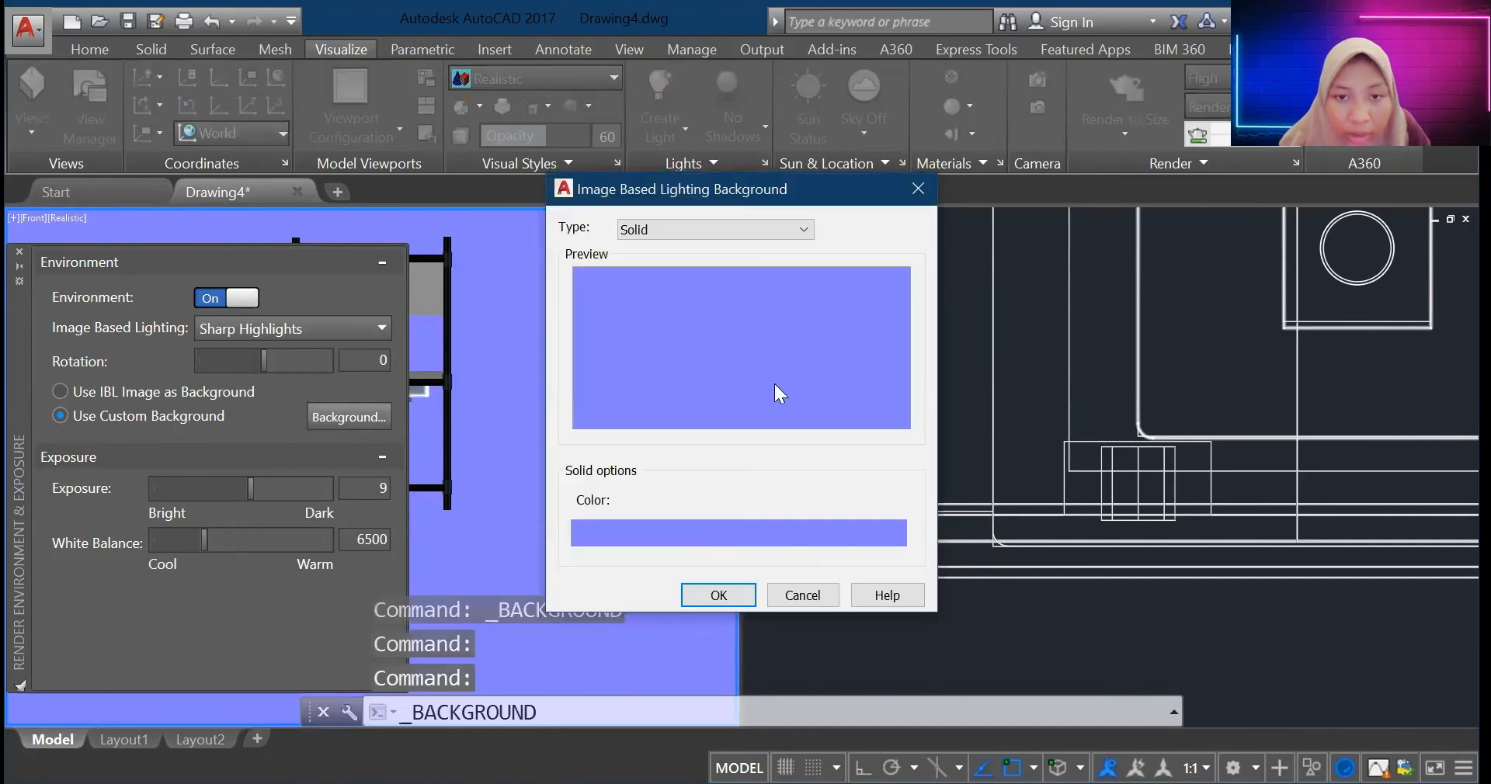
left_click(779, 394)
left_click_drag(803, 351, 804, 287)
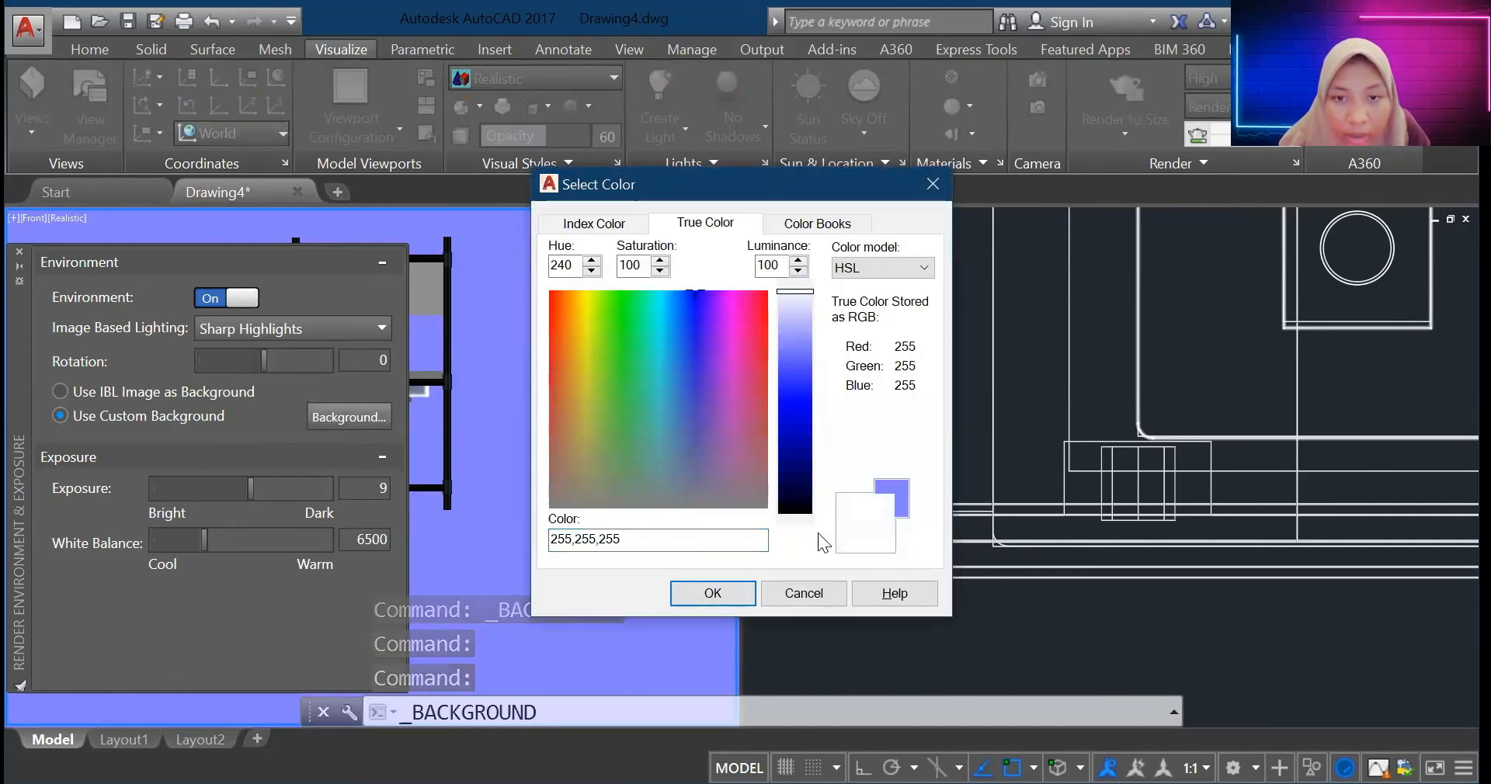
left_click(713, 593)
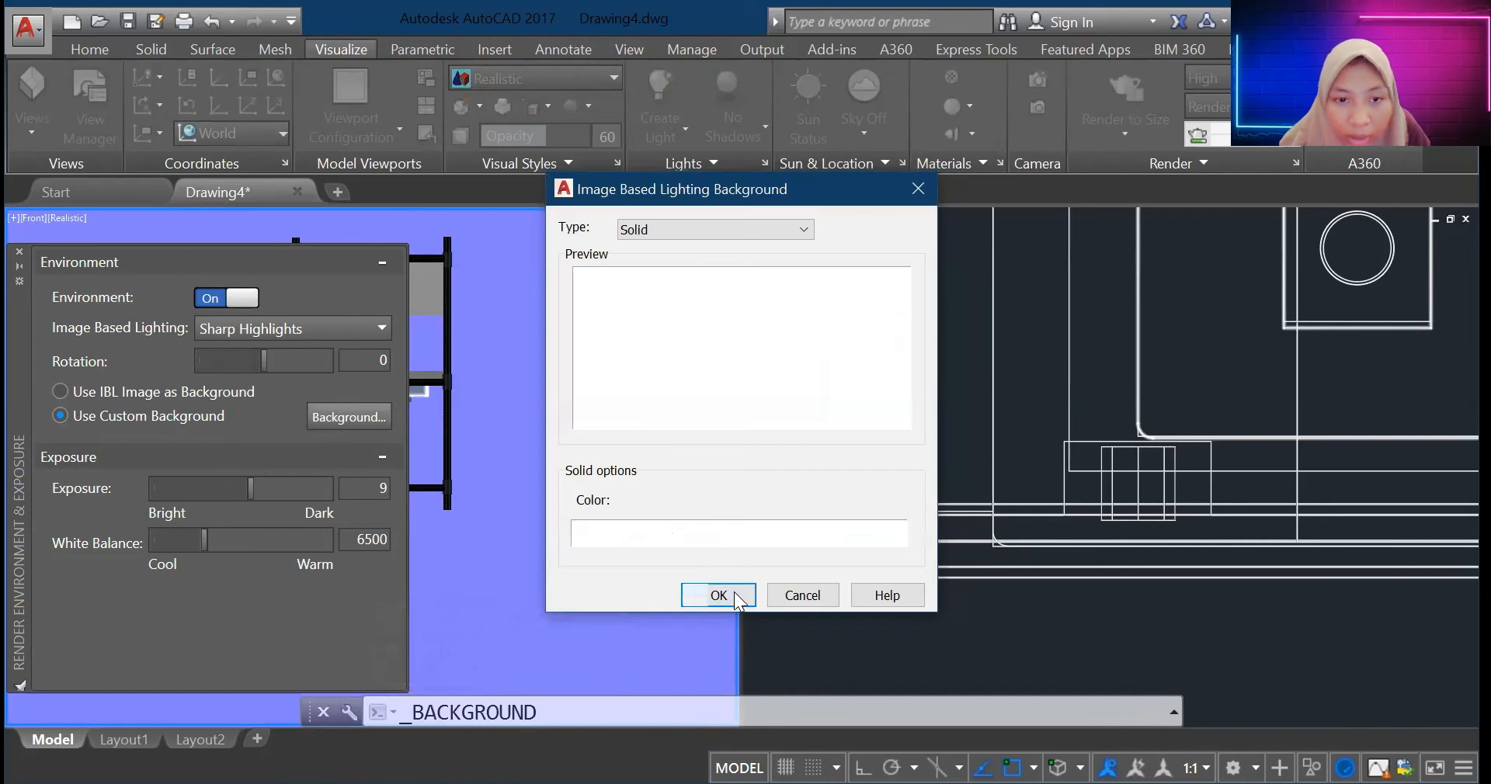
key("Return")
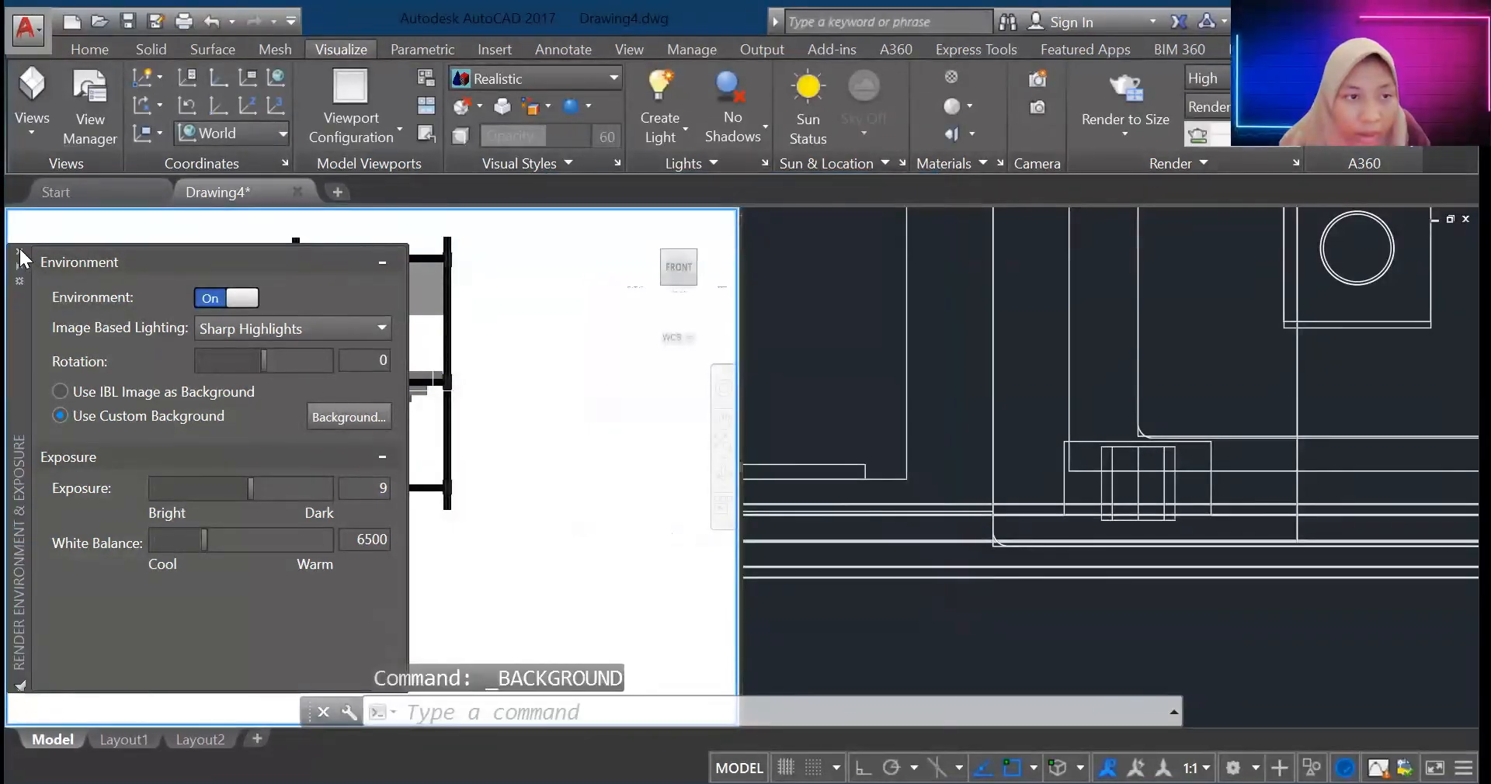
left_click(20, 252)
Step: Examine the whole frame against the background from the front, and orbit in to inspect the recessed box interior up close
scroll(201, 311, "down", 6)
scroll(199, 312, "up", 12)
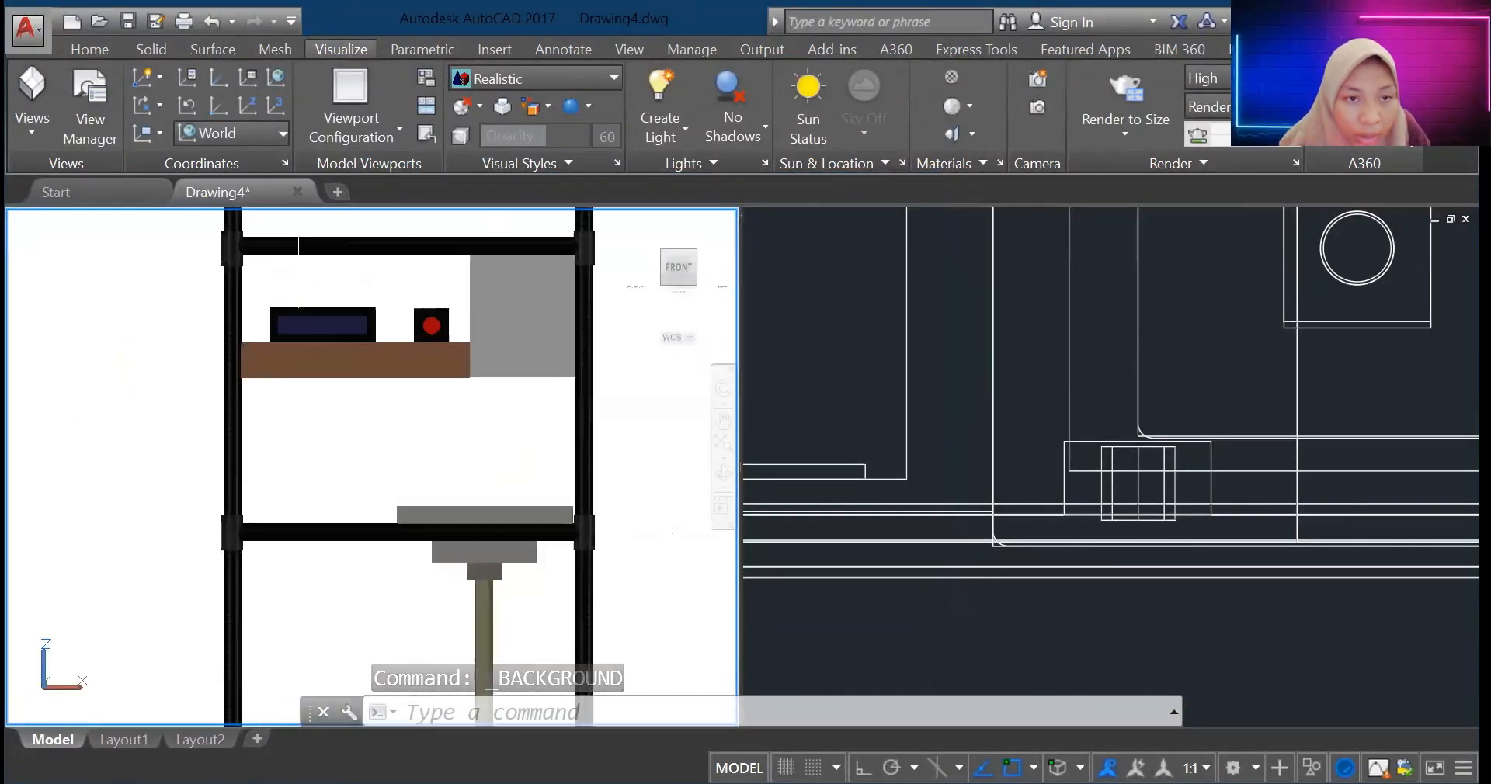
scroll(405, 330, "down", 3)
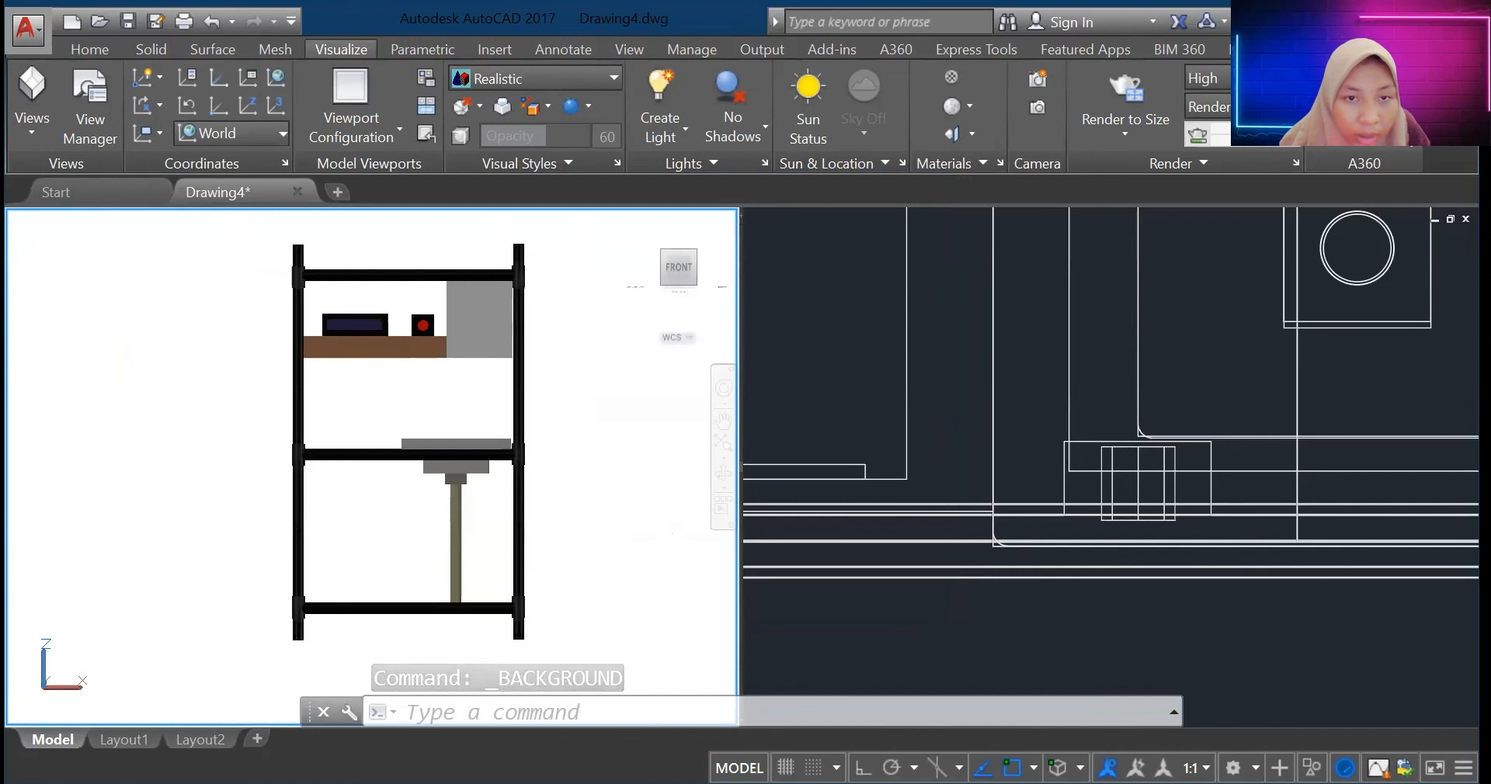
left_click(723, 473)
left_click_drag(575, 499, 413, 536)
scroll(439, 427, "up", 10)
scroll(439, 401, "up", 2)
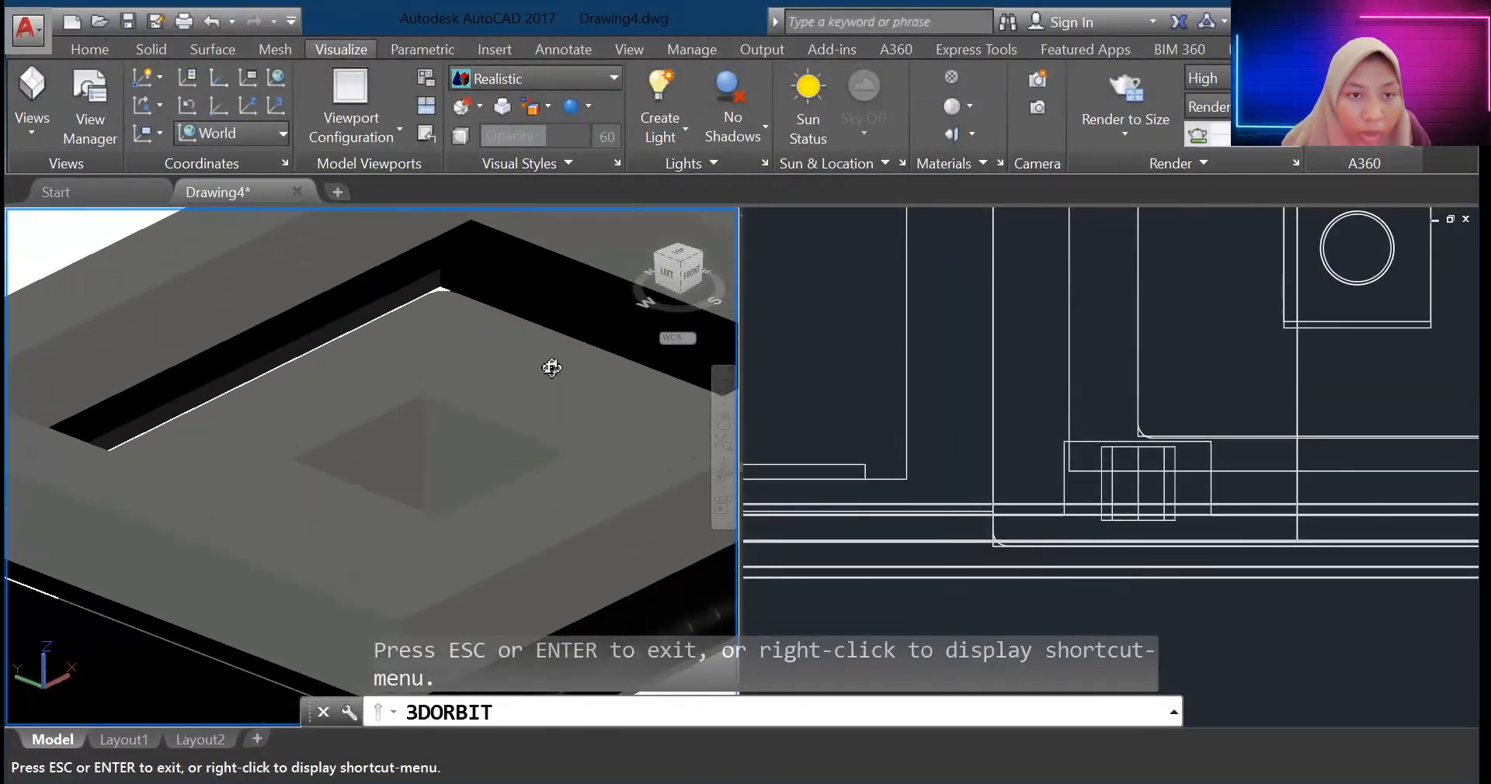
scroll(476, 389, "down", 5)
scroll(415, 506, "down", 2)
scroll(289, 528, "down", 2)
scroll(226, 515, "up", 2)
scroll(356, 410, "up", 4)
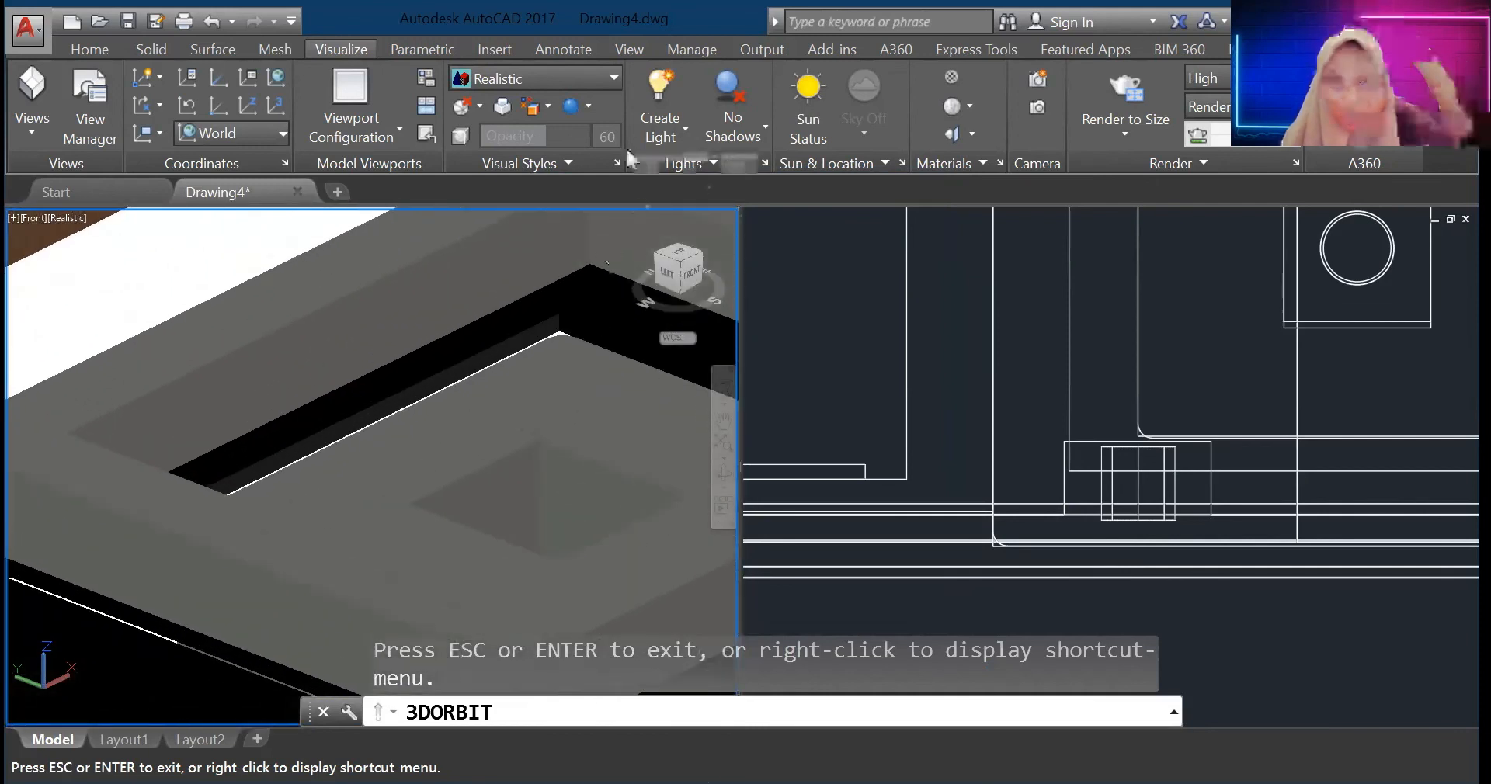